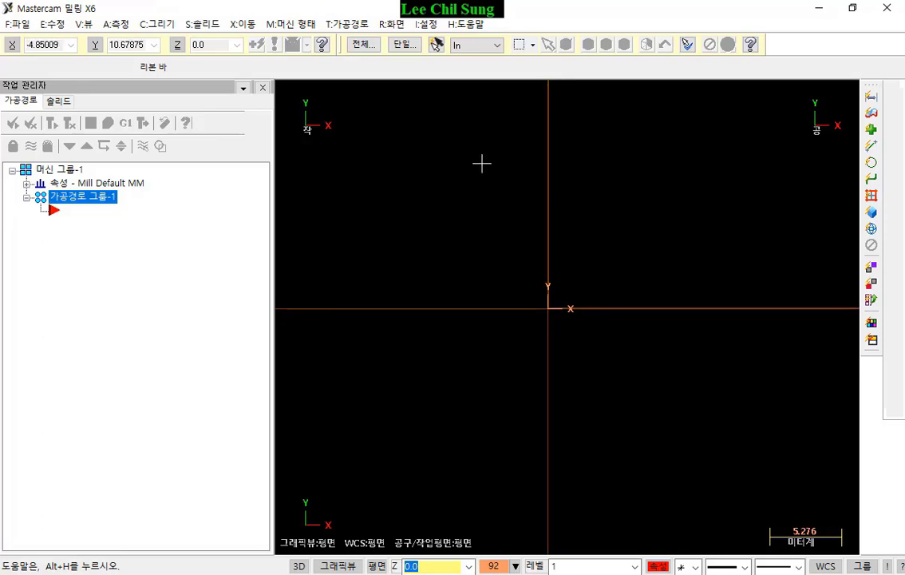
- Draw a 70 by 70 mm rectangle anchored by its centre at the origin
click(157, 24)
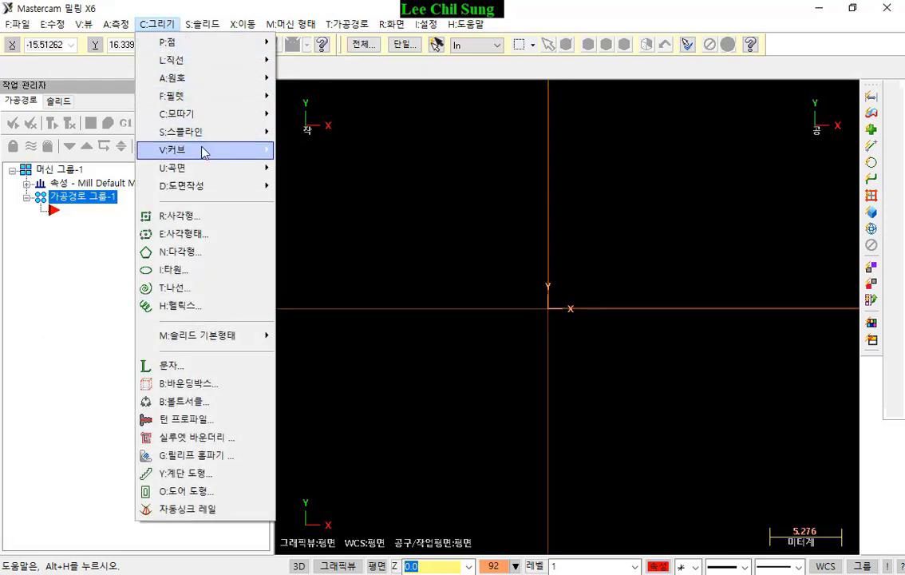
mouse_move(205, 175)
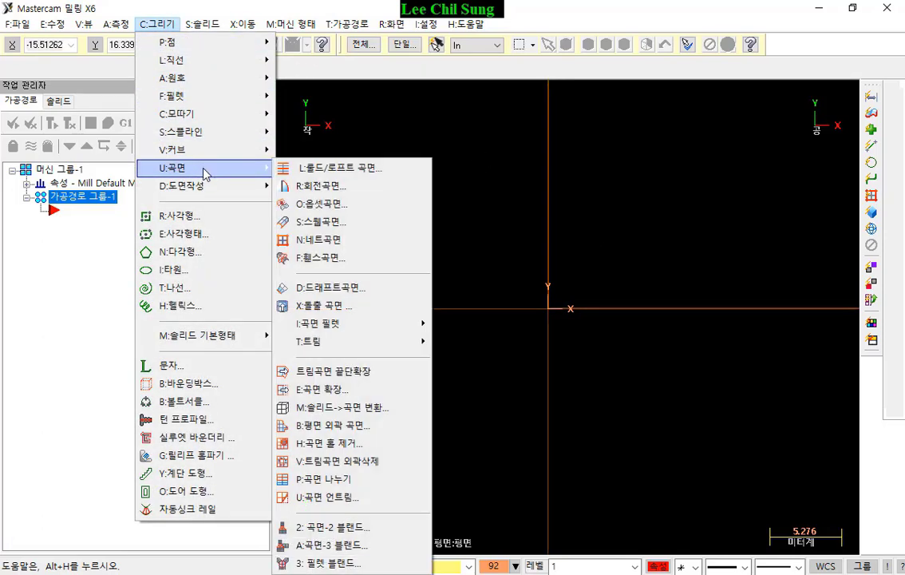
click(200, 216)
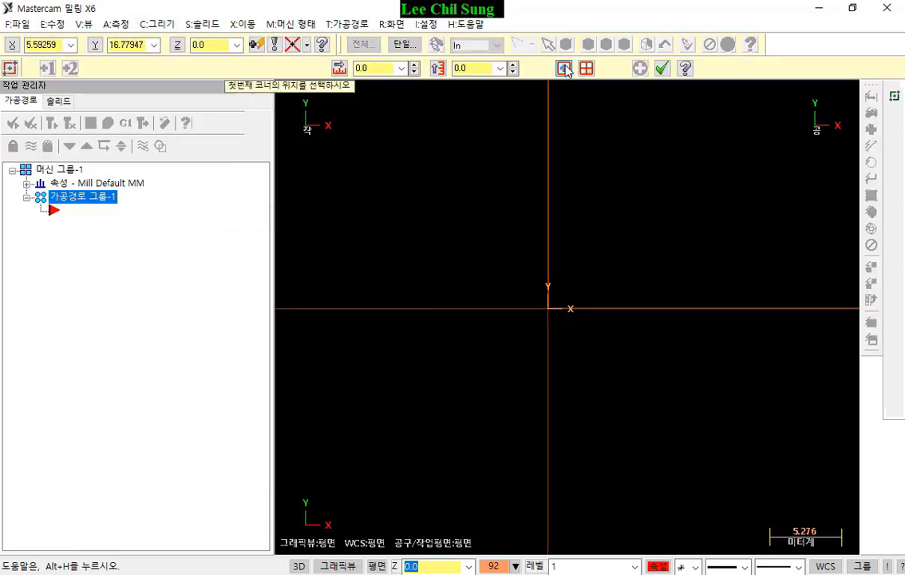
click(564, 69)
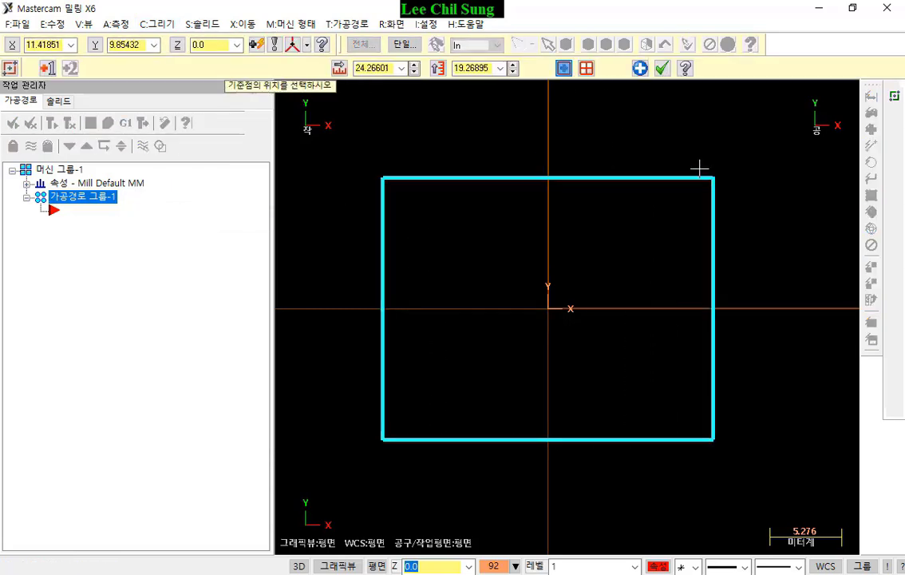
click(385, 68)
text(70)
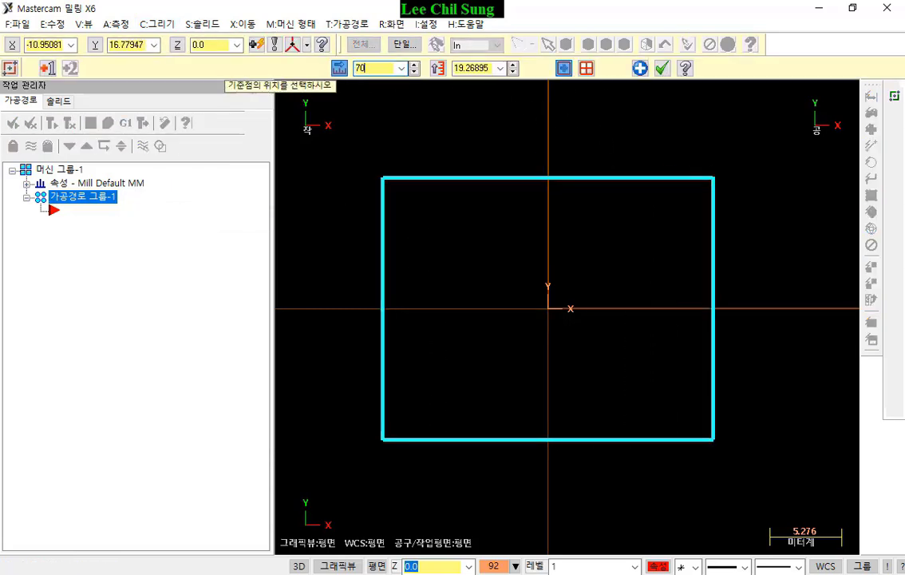
click(479, 69)
text(70)
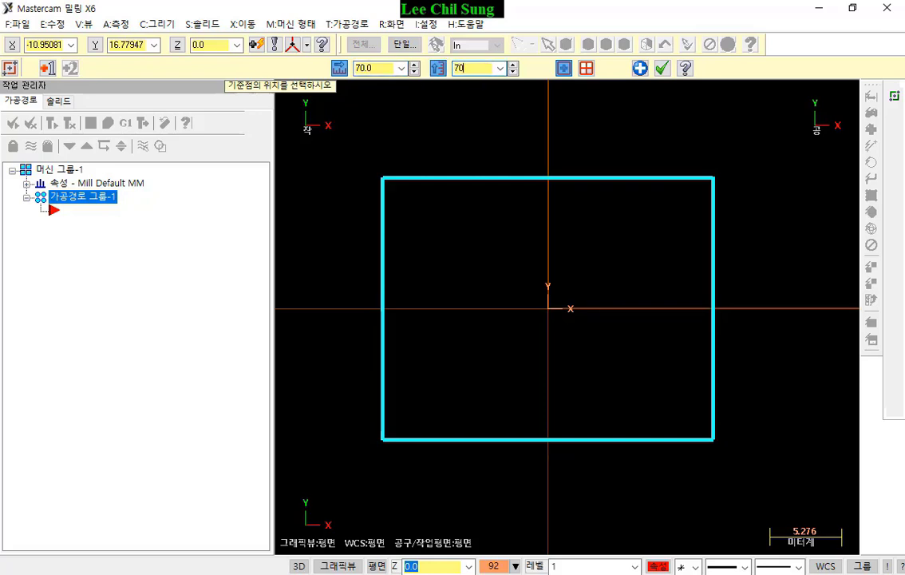
key(Return)
scroll(549, 172, down, 8)
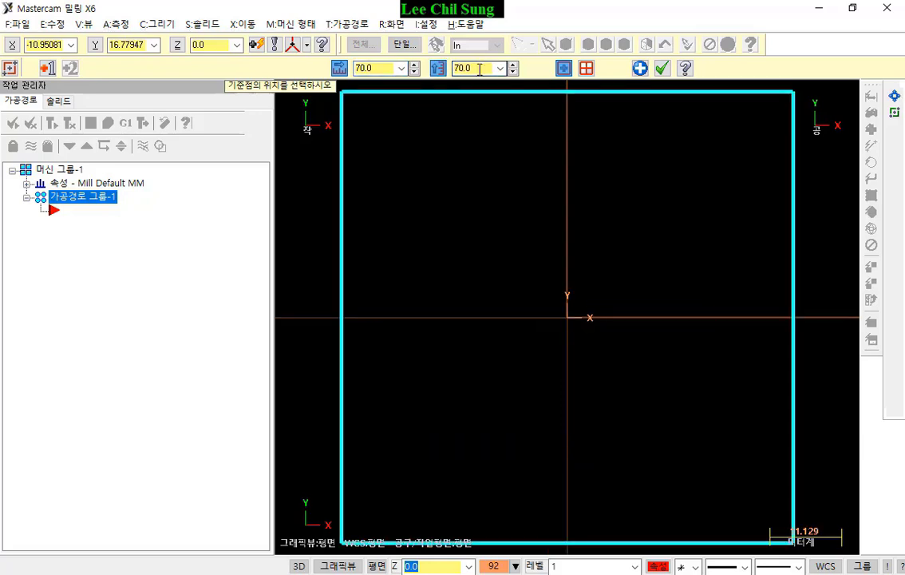
click(662, 69)
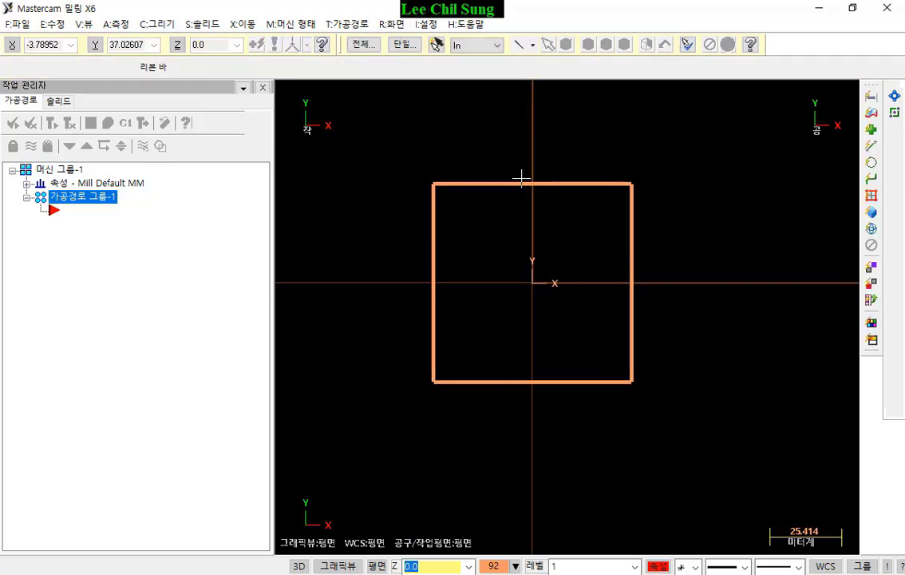
- Switch to the isometric view and recolour the whole rectangle green, colour 10
key(alt+7)
scroll(563, 183, up, 1)
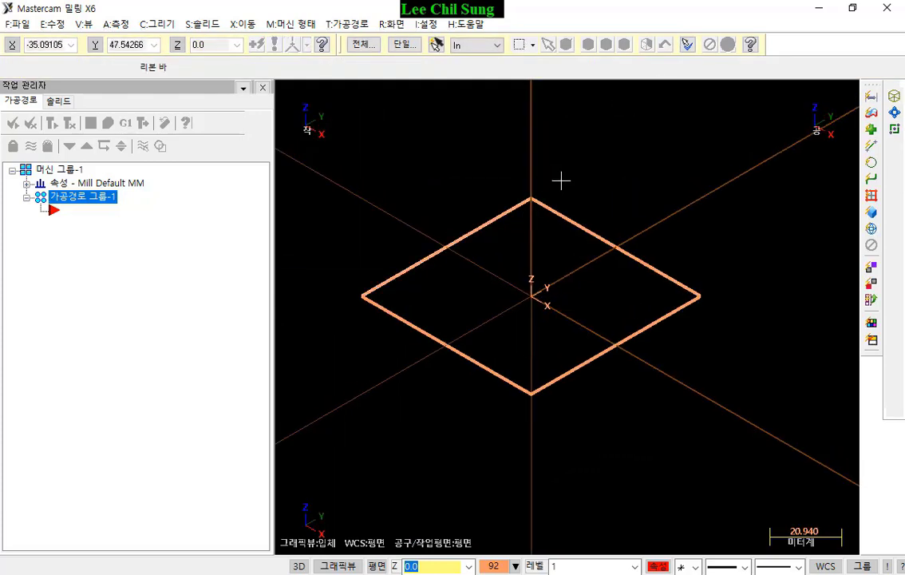
scroll(656, 165, down, 1)
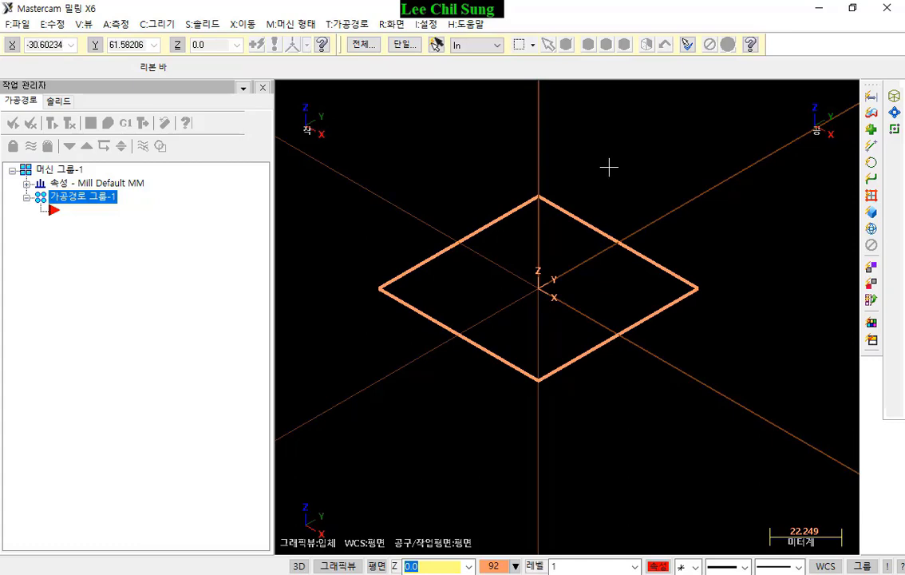
click(609, 233)
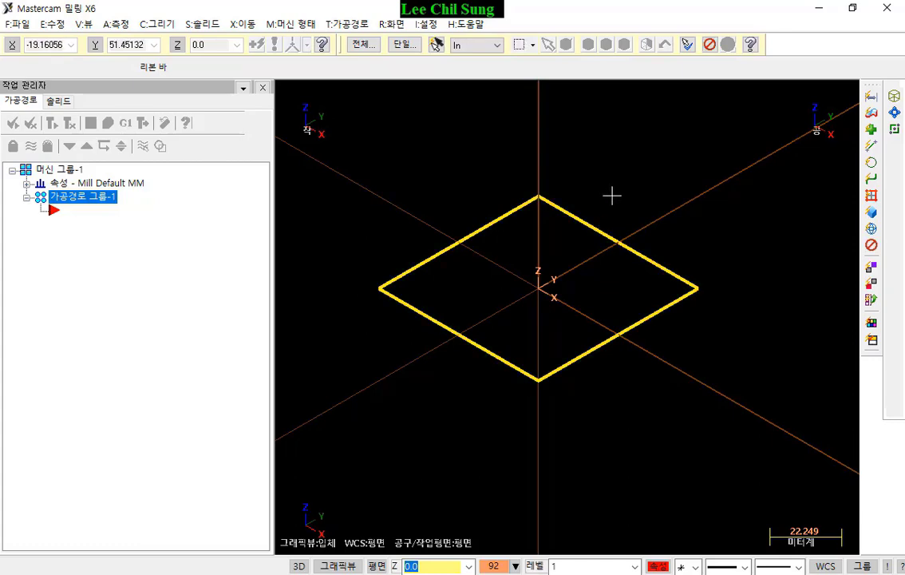
click(494, 564)
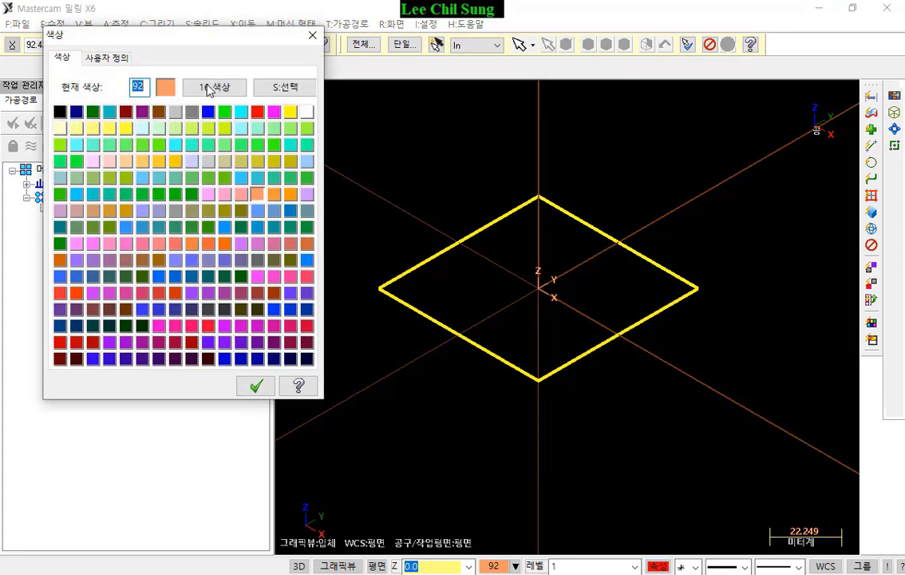
click(226, 112)
click(256, 385)
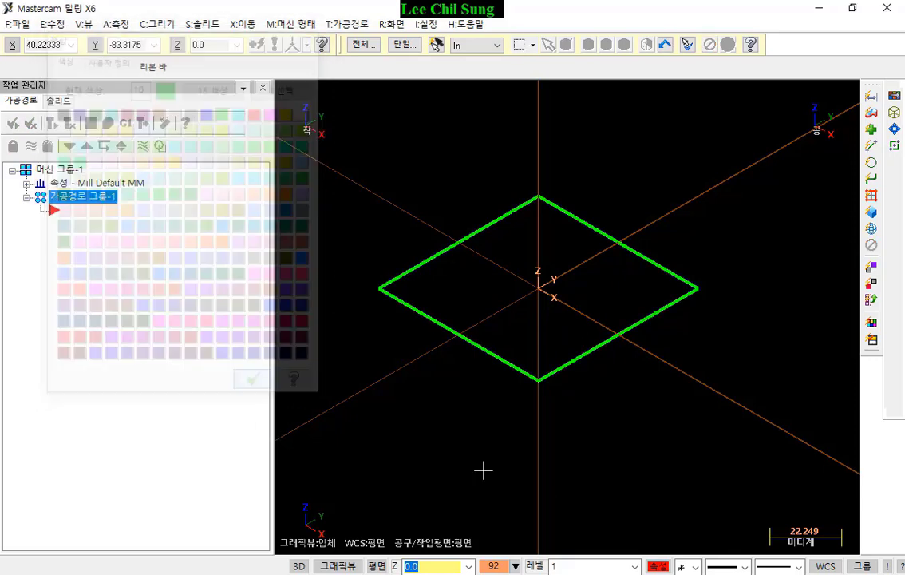
- Set the current drawing colour to green, number 10
click(494, 565)
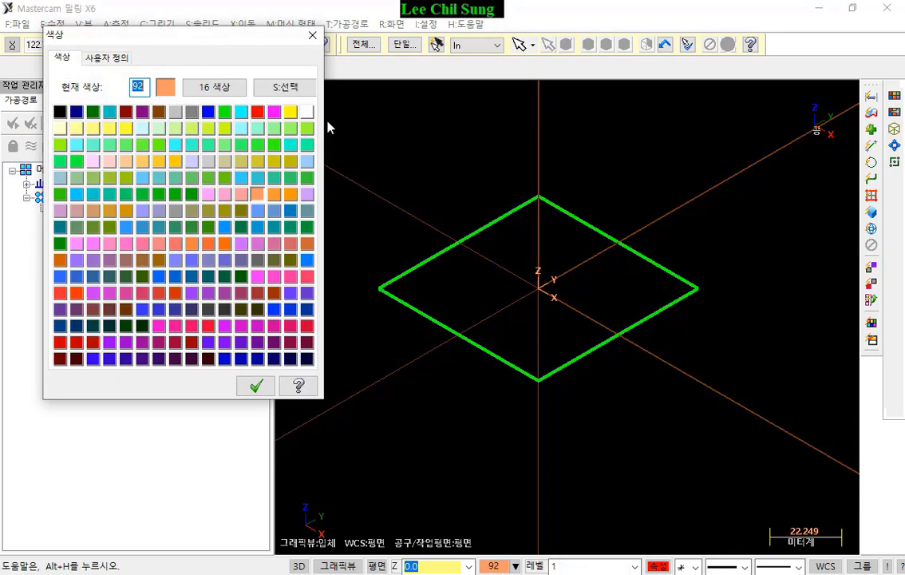
click(225, 113)
click(255, 385)
scroll(554, 275, up, 2)
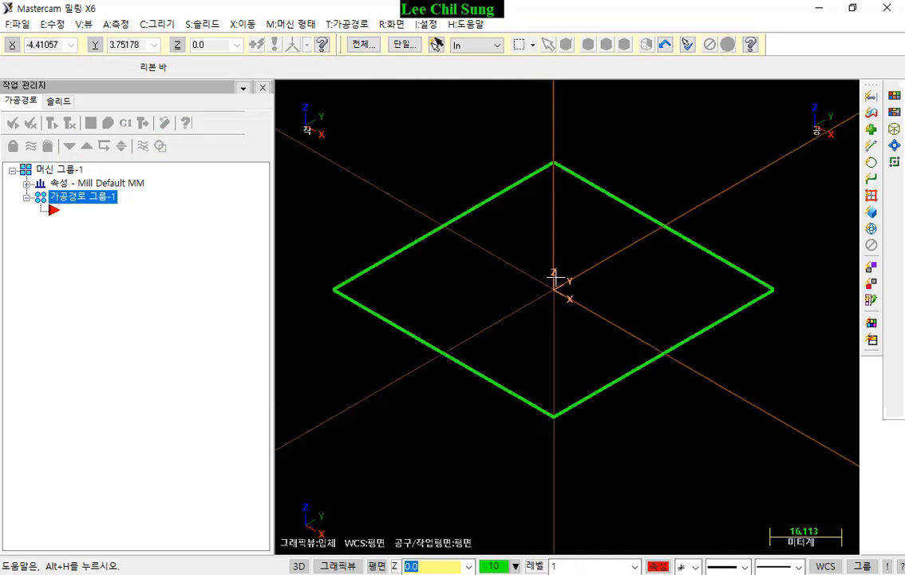
- Define rectangular stock in the machine group properties, sized from all entities, with a Z thickness of 20 mm
click(26, 183)
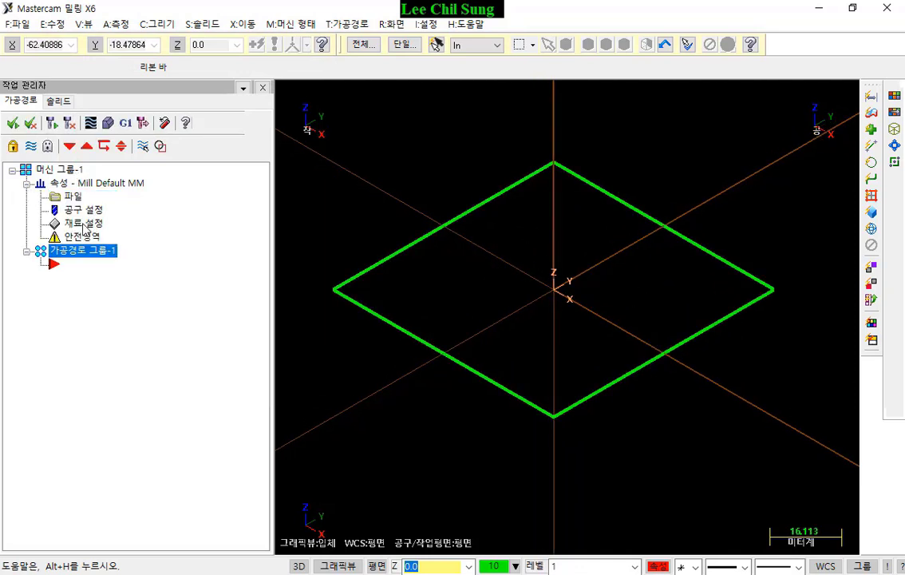
click(73, 197)
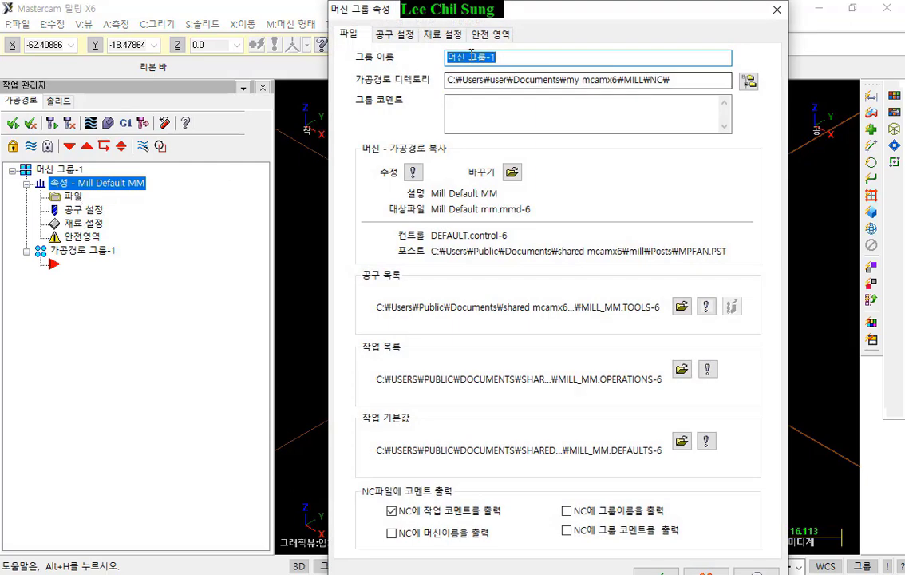
click(399, 36)
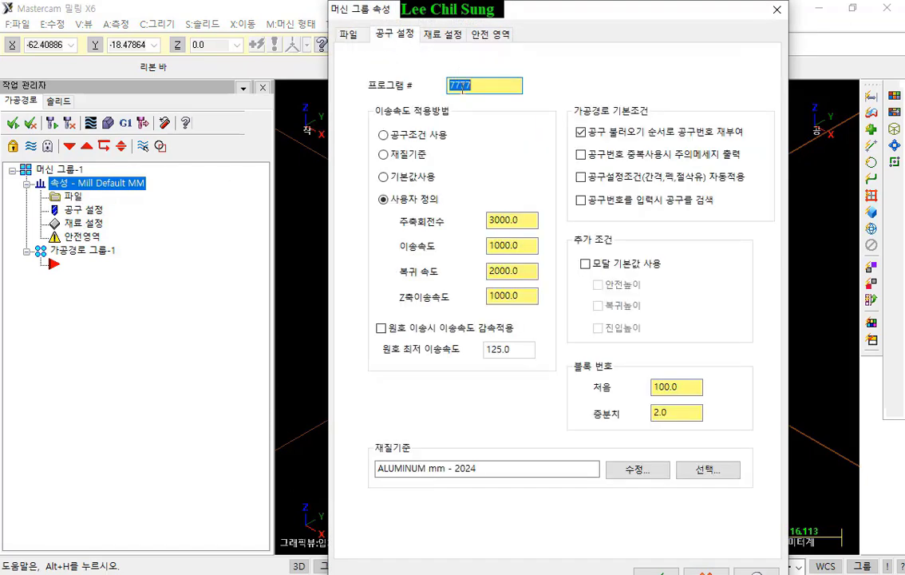
click(493, 85)
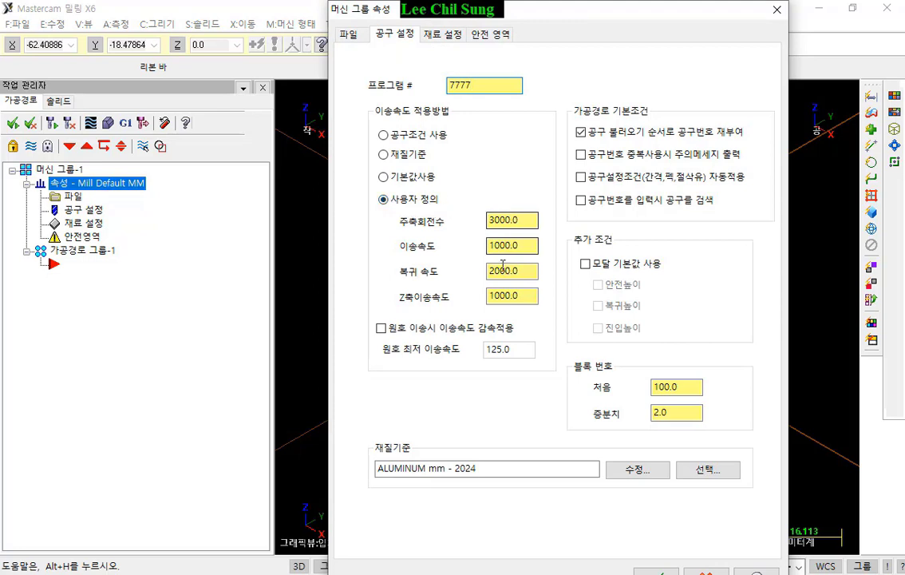
click(442, 35)
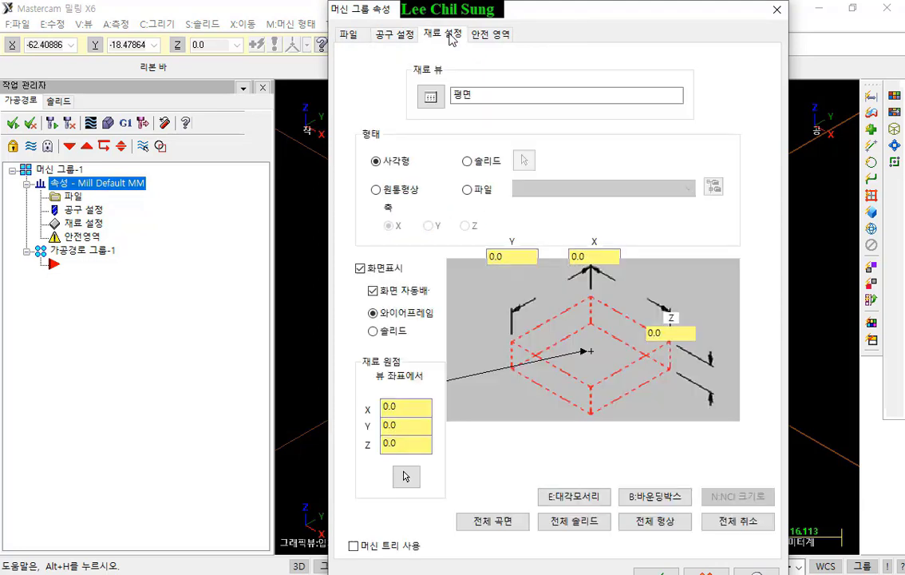
click(656, 528)
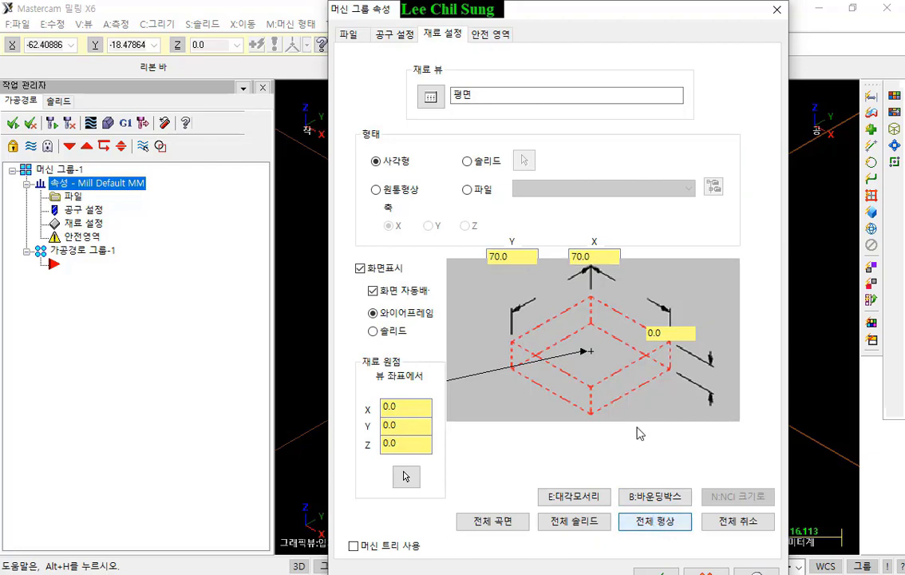
click(654, 332)
text(20)
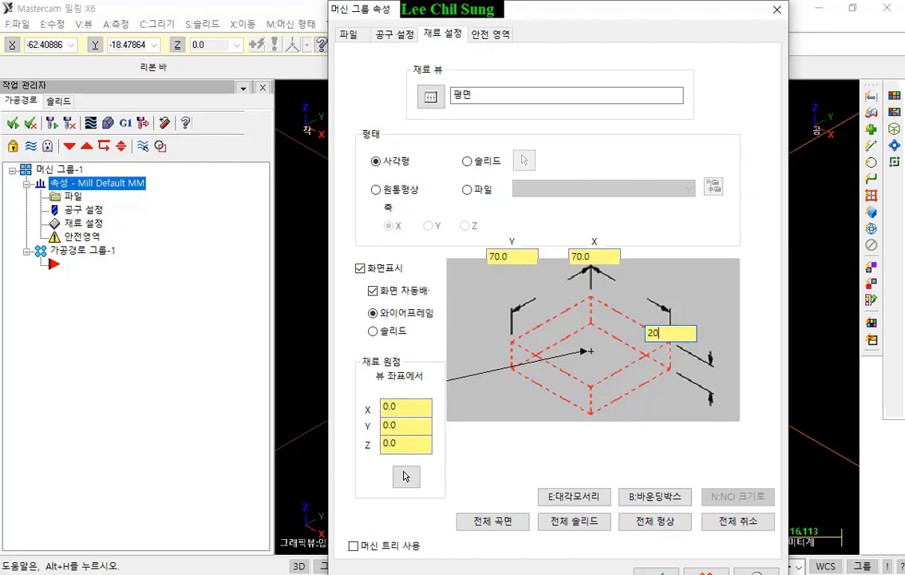
drag(592, 16, 576, 16)
click(642, 571)
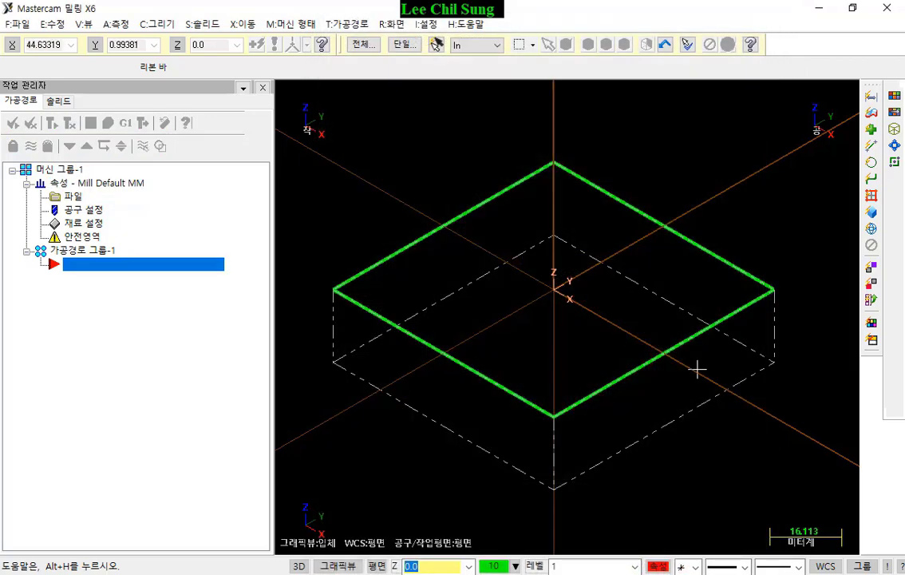
- Inspect the stock outline around the rectangle and check its Z thickness in the stock setup
scroll(642, 332, down, 1)
mouse_move(631, 344)
middle_down()
mouse_move(671, 296)
mouse_move(715, 332)
mouse_move(643, 309)
mouse_move(614, 337)
mouse_move(631, 341)
middle_up()
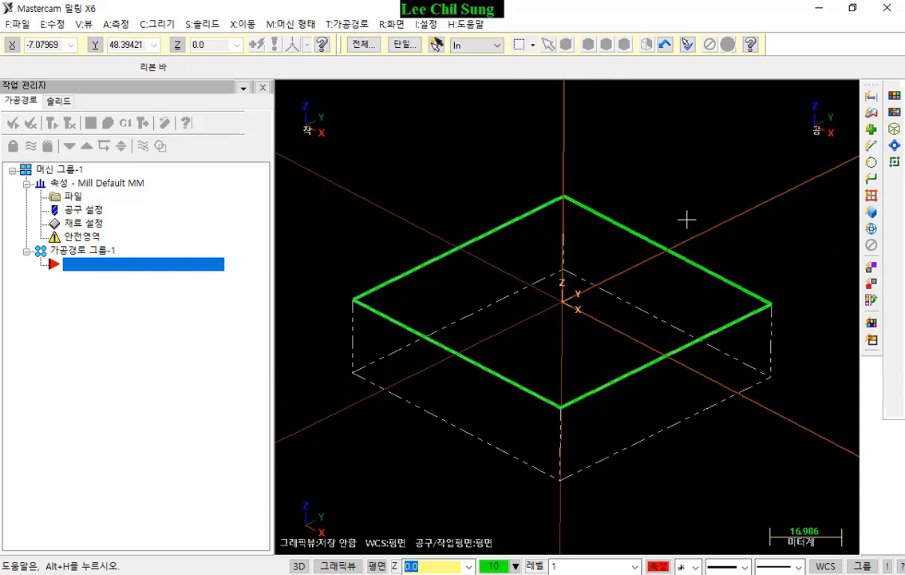
scroll(564, 186, down, 1)
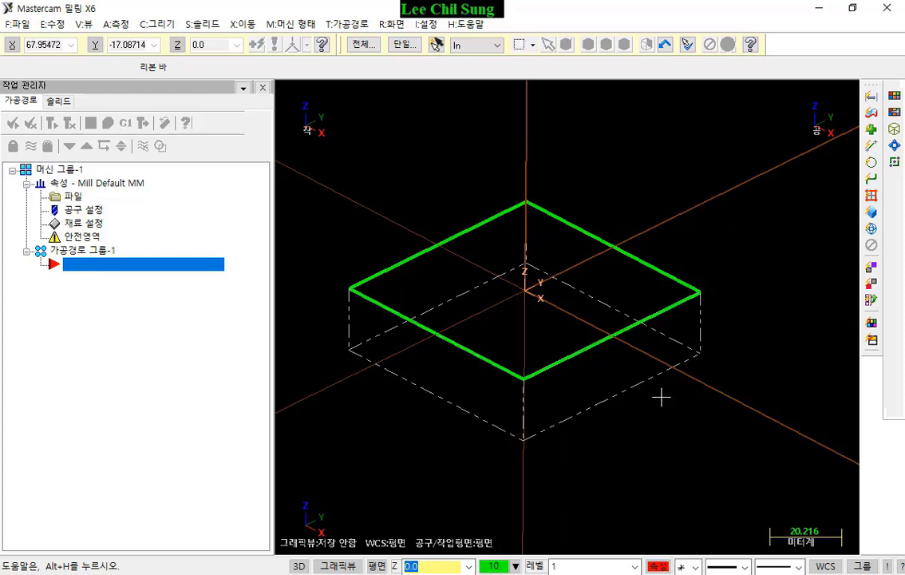
click(97, 224)
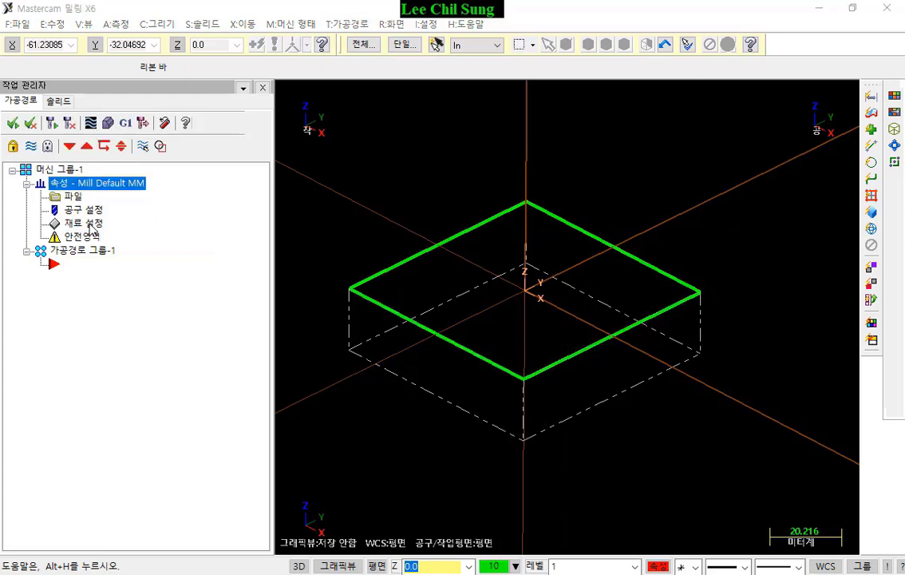
click(648, 334)
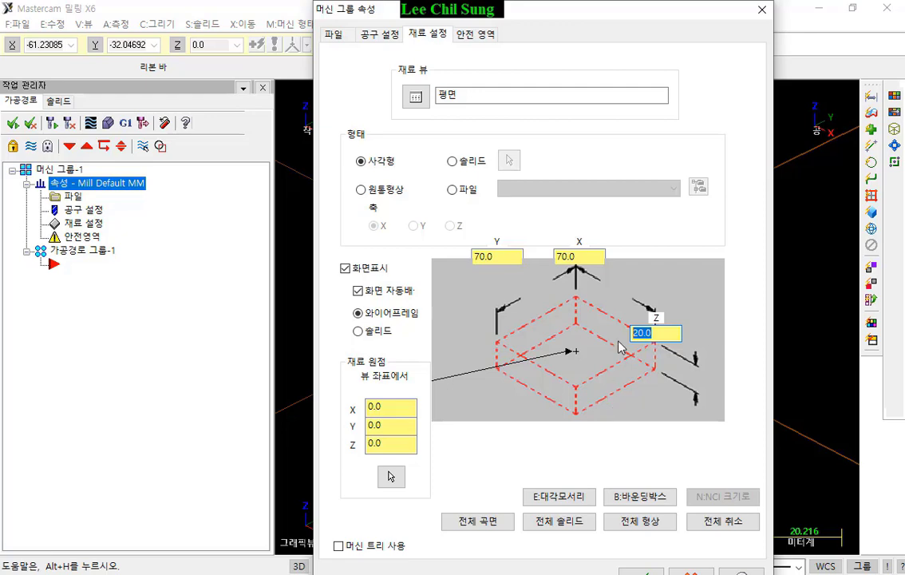
click(762, 9)
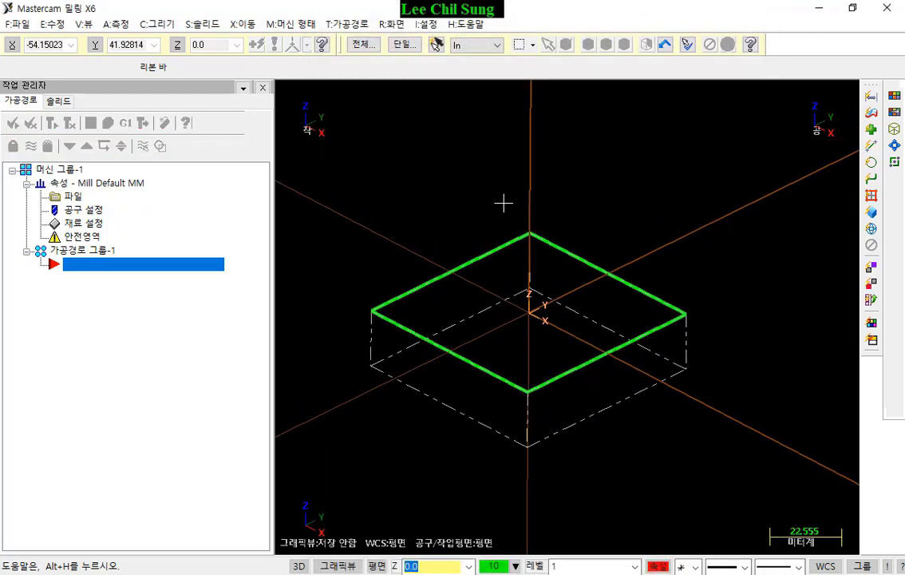
- Create a contour toolpath using the single-entity chain on the rectangle's front-right edge, starting from its right corner
click(347, 24)
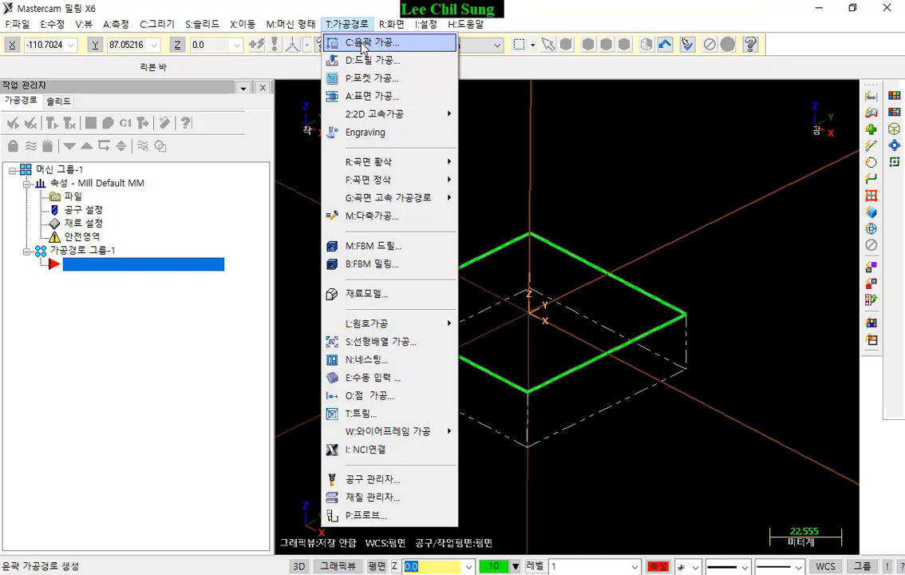
click(368, 44)
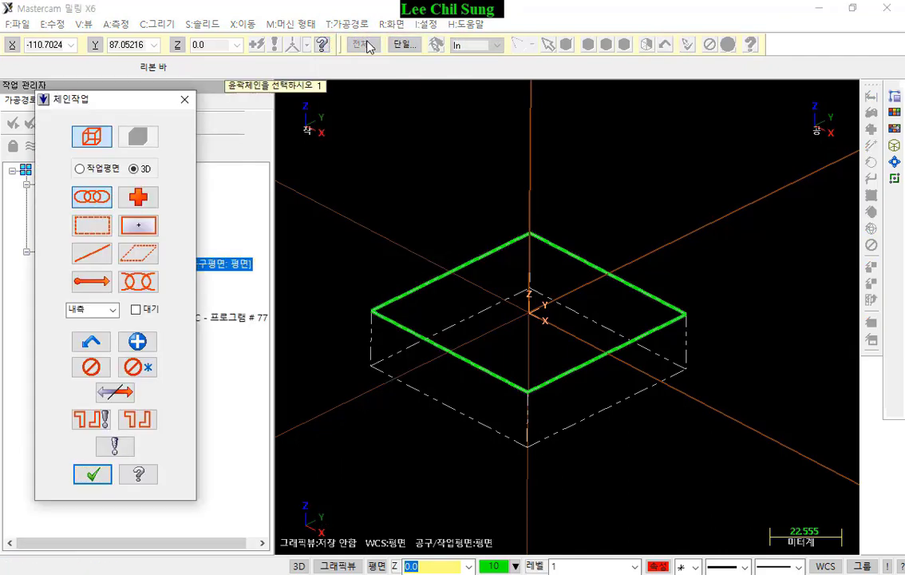
click(88, 261)
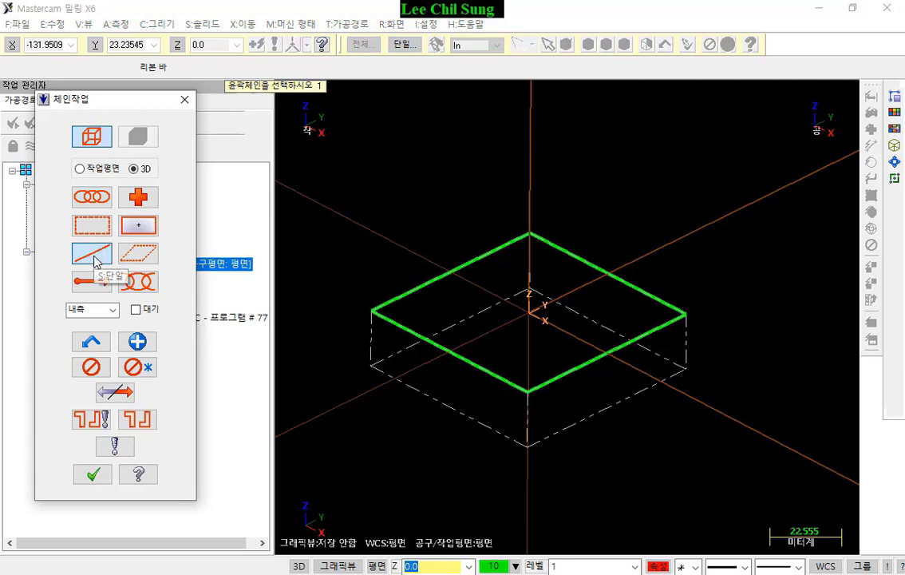
click(675, 319)
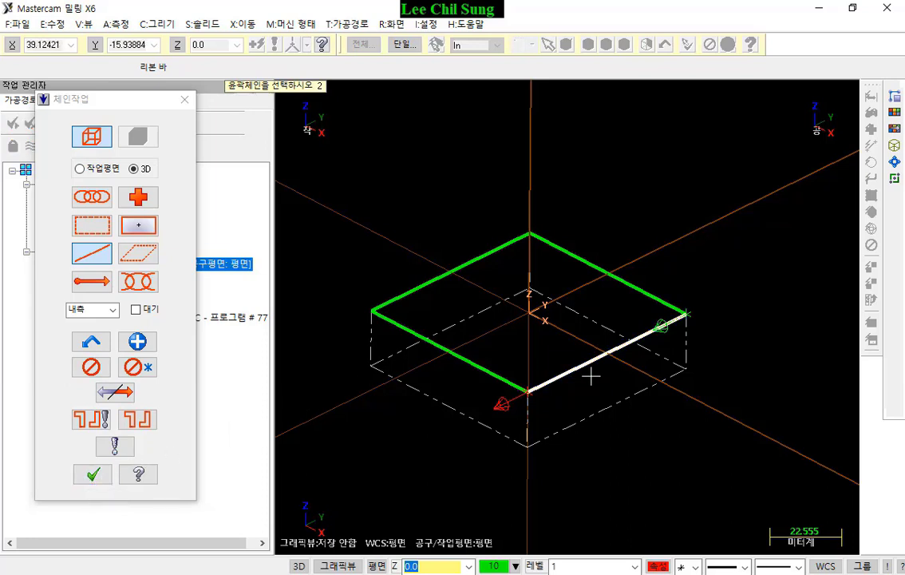
click(93, 475)
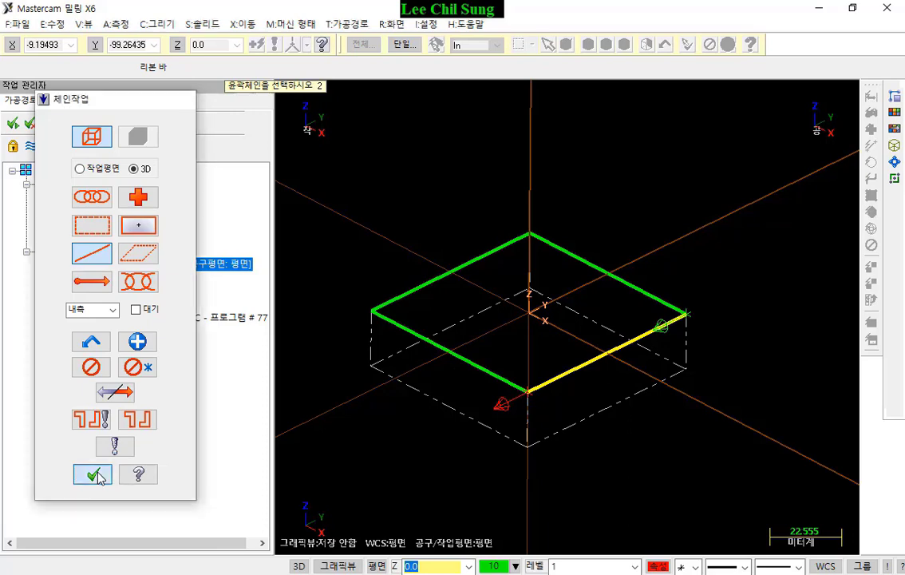
- Filter the tool library to a diameter of 10 mm and assign the 10 mm flat endmill to the contour toolpath
click(238, 142)
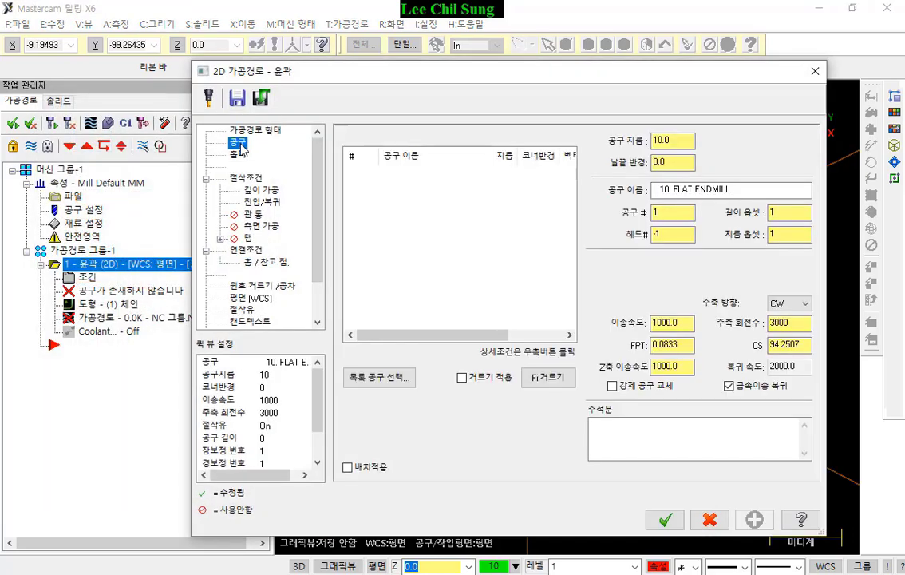
click(375, 376)
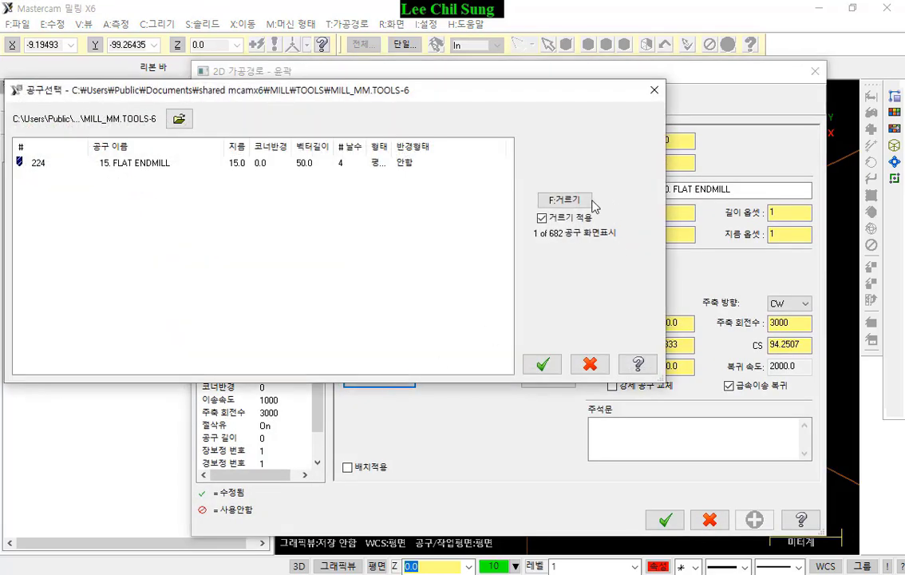
click(564, 199)
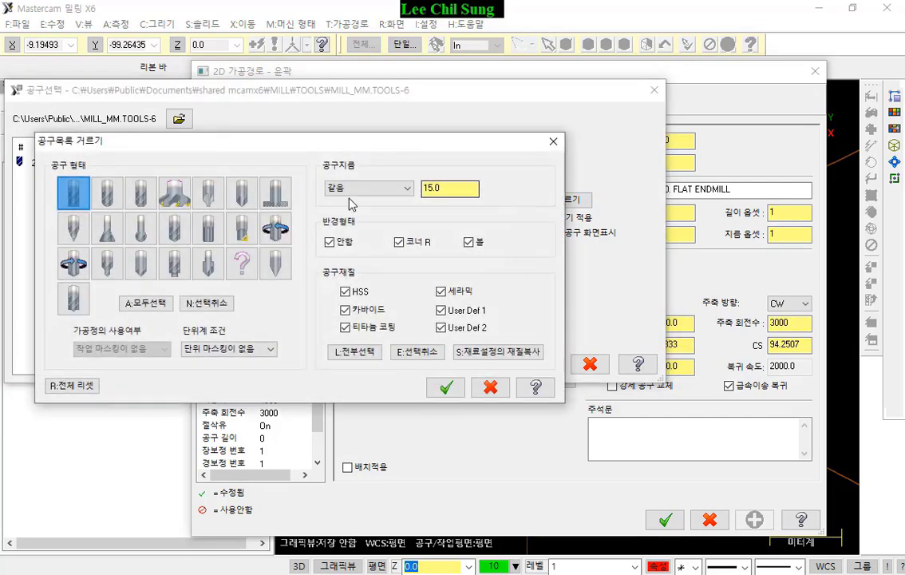
double_click(458, 188)
text(10)
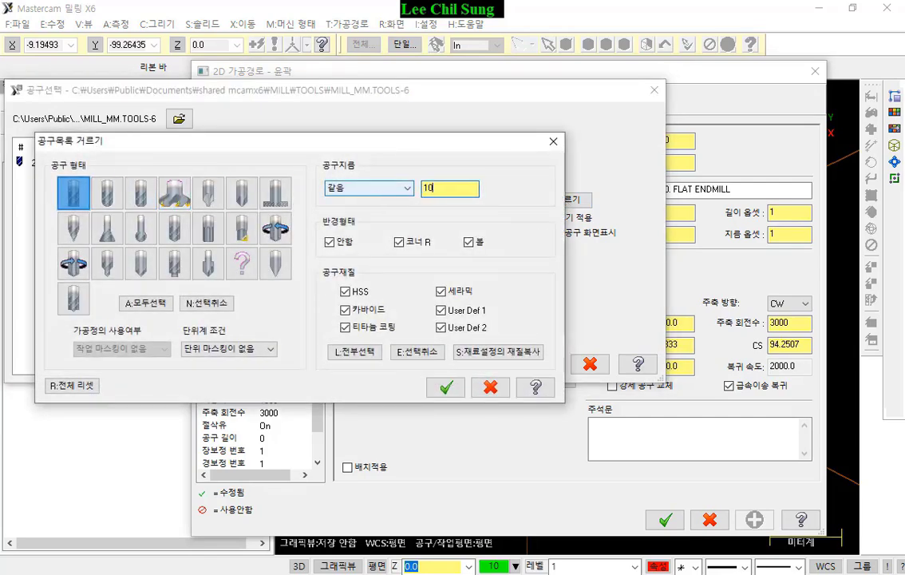
click(446, 386)
double_click(171, 162)
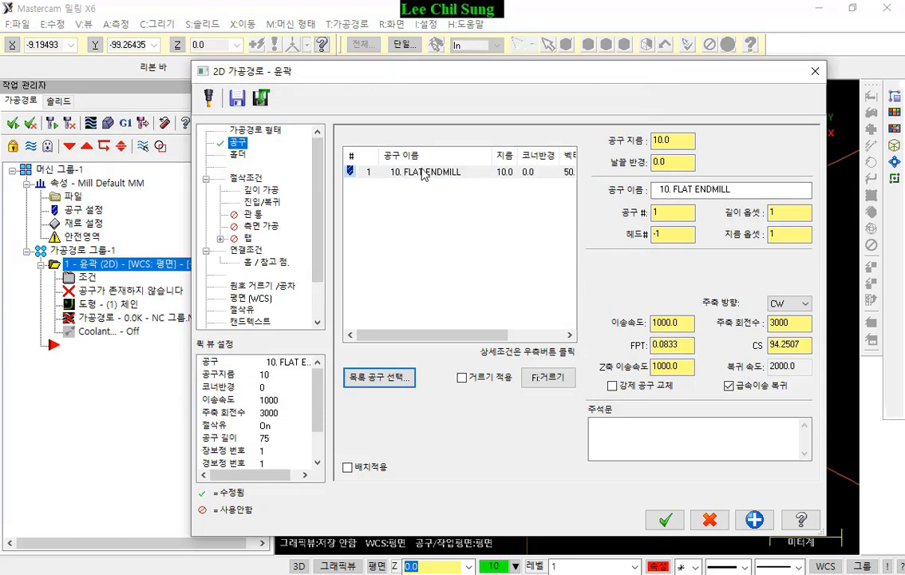
- Switch the toolpath's tool list to the large icon view
right_click(446, 232)
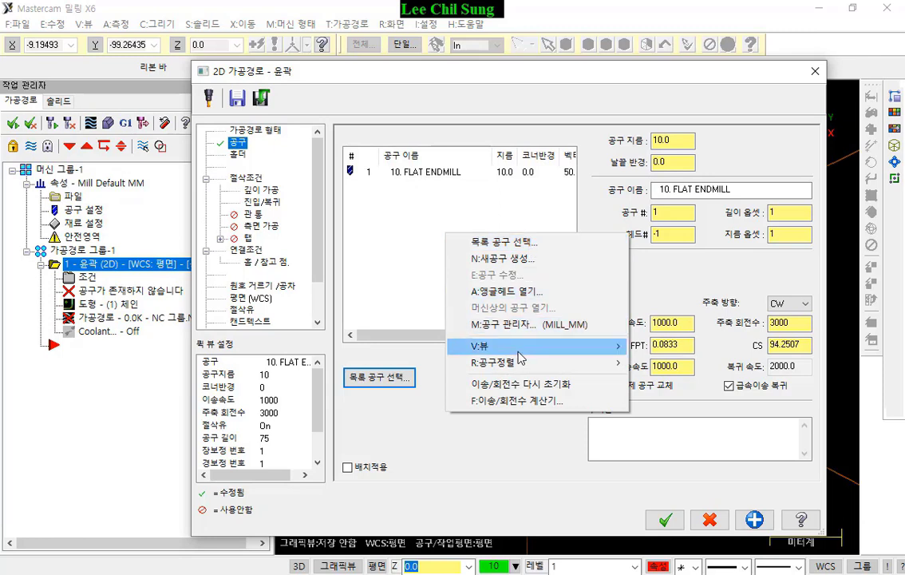
mouse_move(575, 346)
click(662, 344)
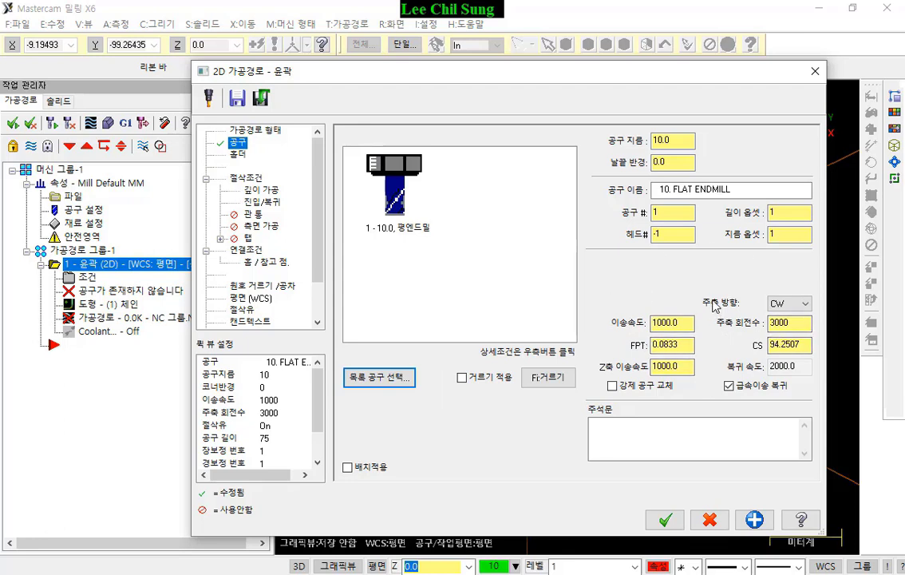
- Set the lead-in arc radius to 0 and copy the lead-in values to the lead-out side
click(244, 178)
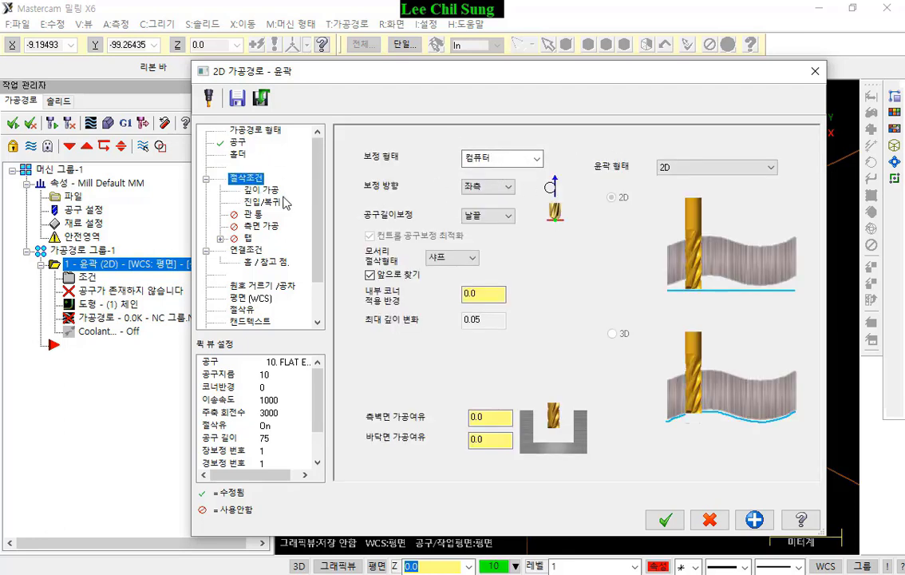
click(263, 202)
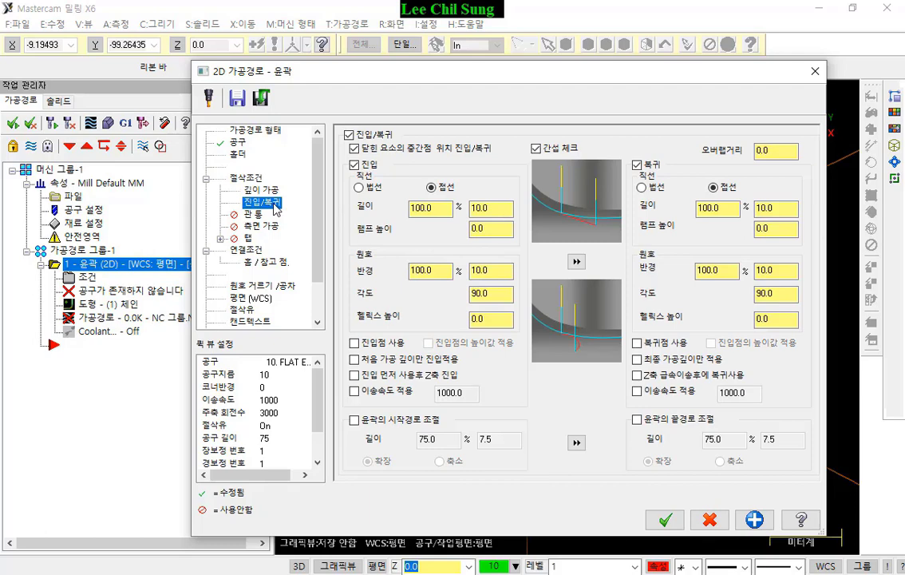
click(415, 270)
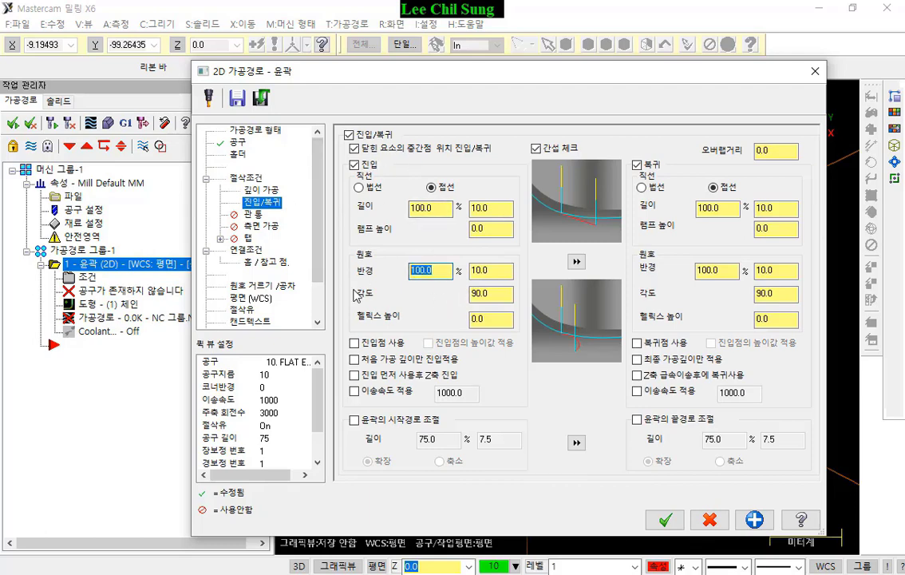
text(0)
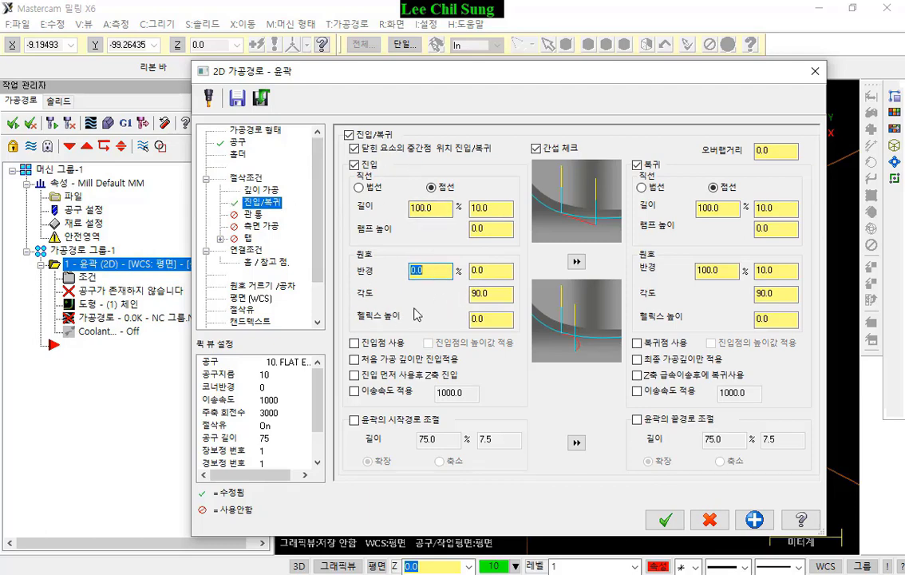
click(576, 261)
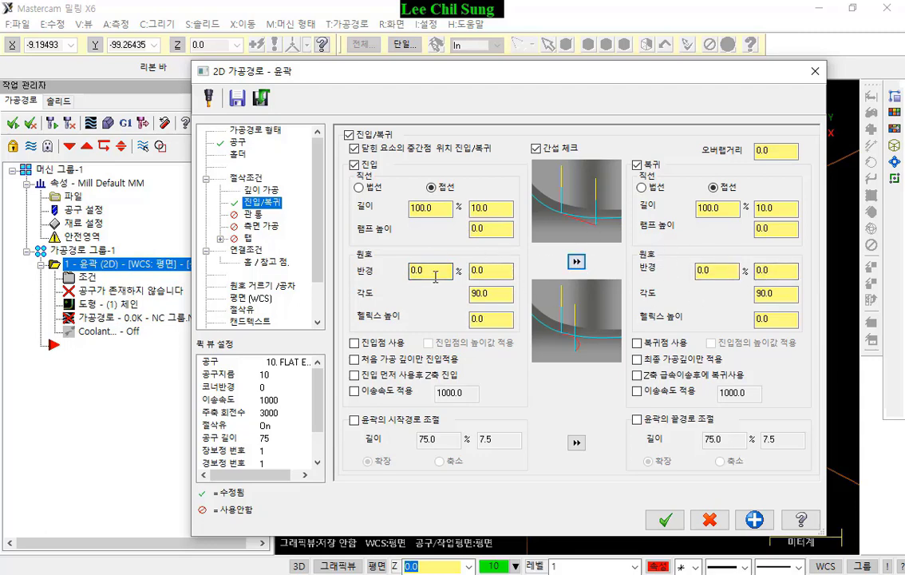
drag(435, 271, 495, 270)
drag(723, 271, 653, 271)
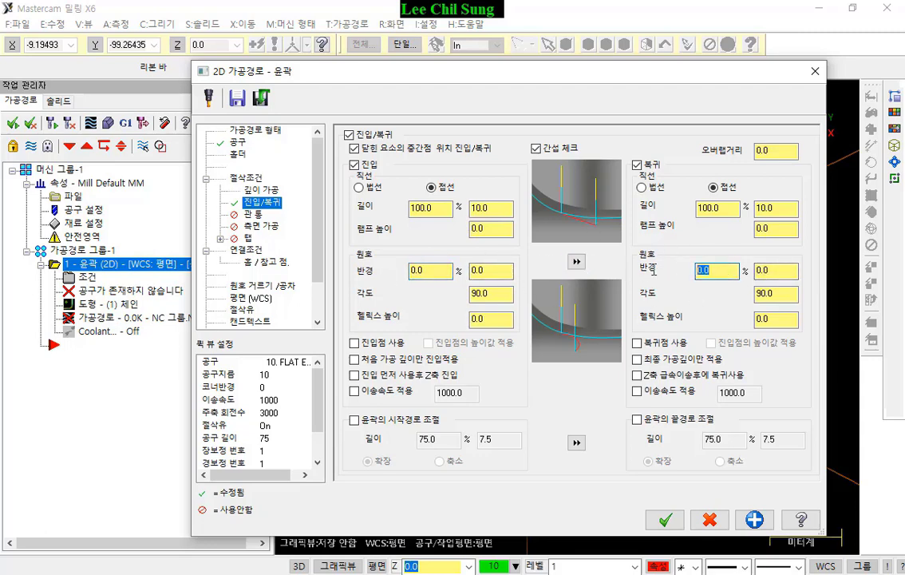
drag(439, 271, 391, 277)
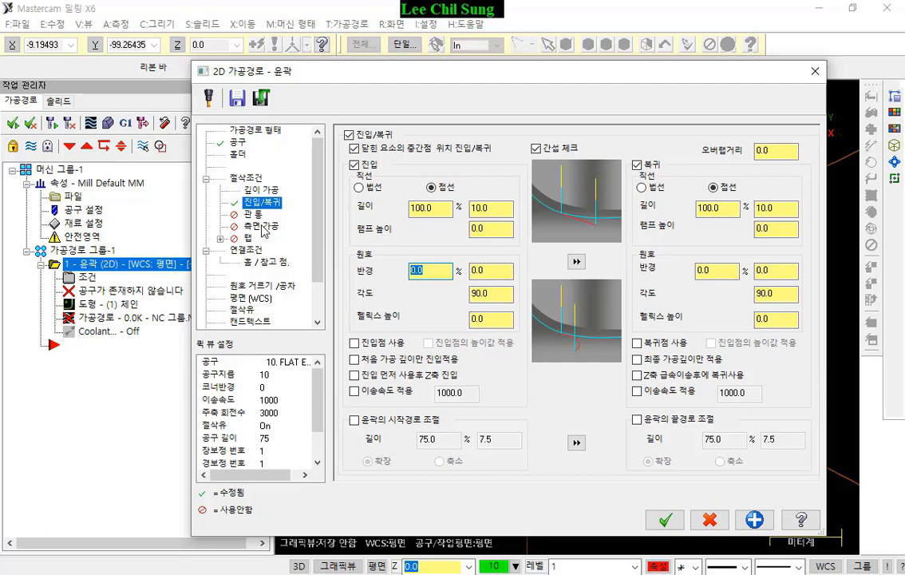
- Enable multiple side passes with 7 roughing passes at 5.0 mm spacing
click(261, 226)
click(368, 152)
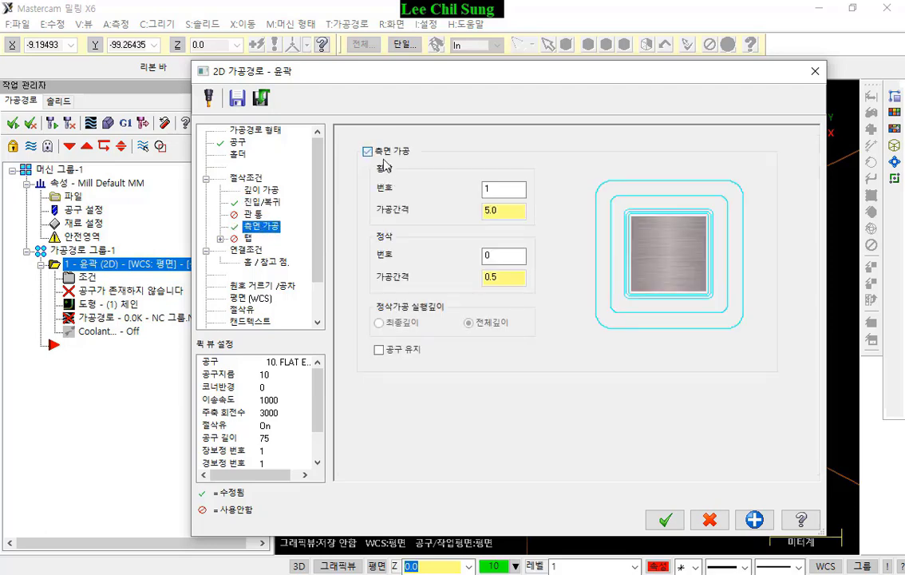
double_click(504, 188)
text(7)
click(514, 209)
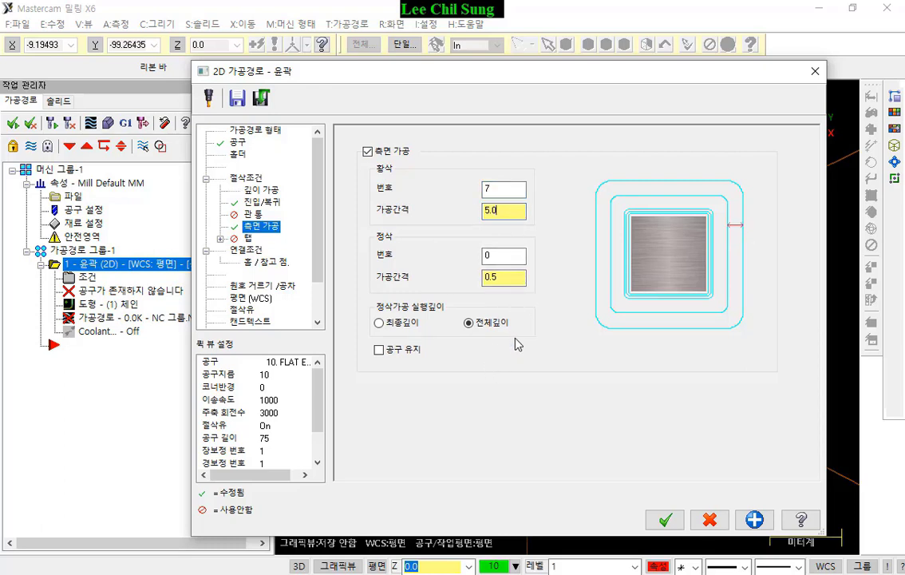
- Change the wall stock allowance in the cut parameters
click(244, 177)
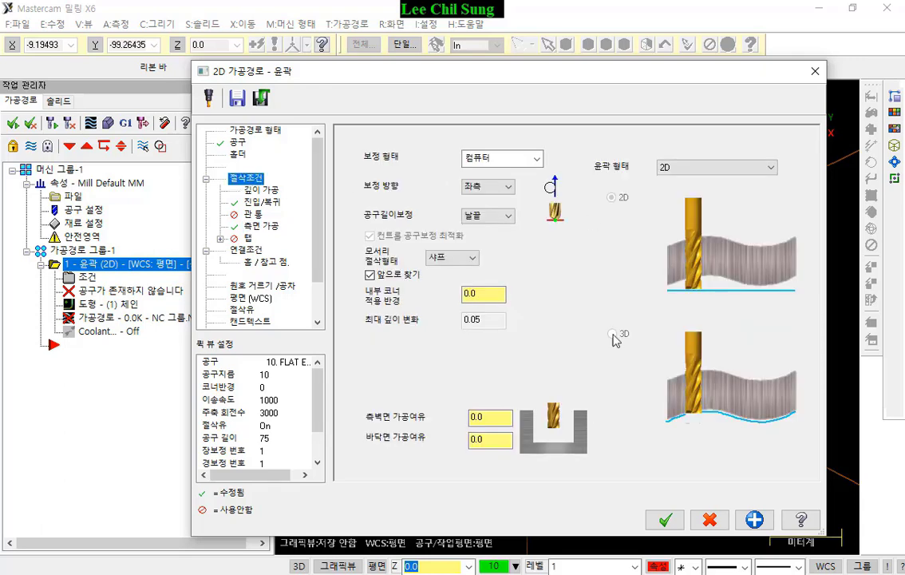
drag(510, 416, 438, 416)
key(BackSpace)
- Set the absolute cutting depth to -10.0 in the linking parameters and generate the contour toolpath
click(246, 250)
click(601, 360)
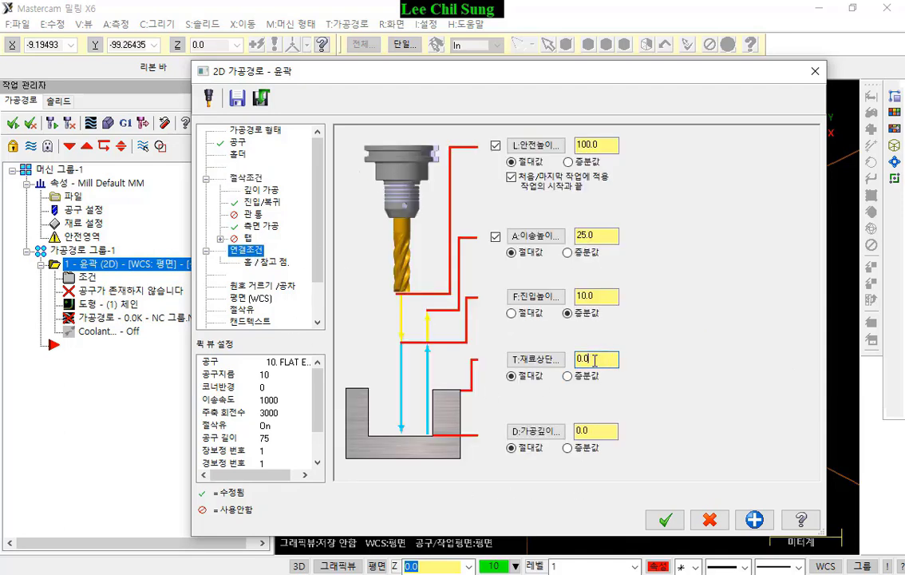
double_click(594, 361)
key(Tab)
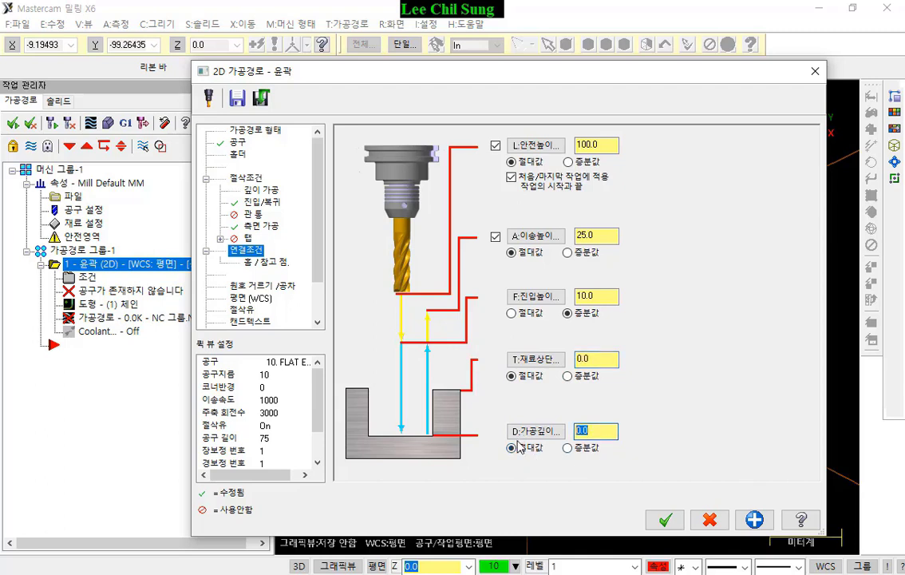
text(-10.0)
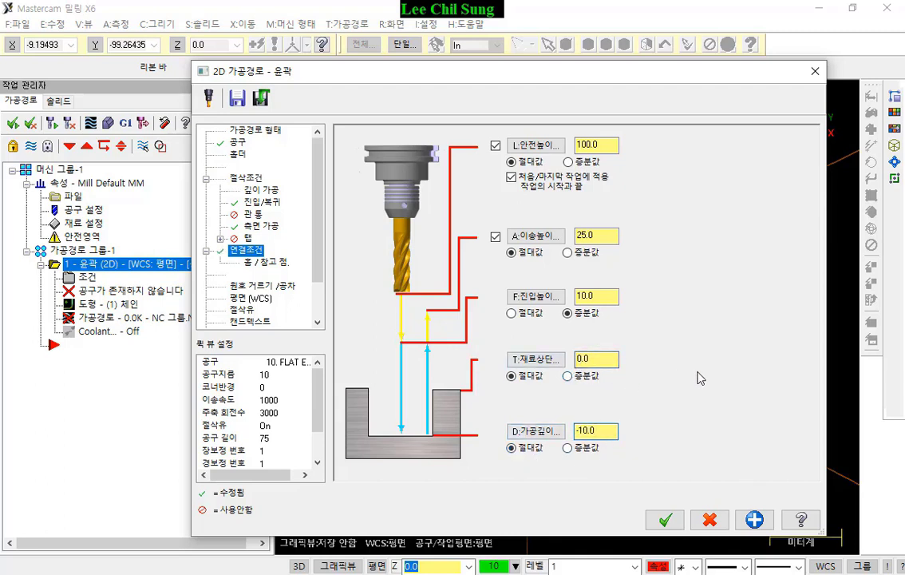
click(665, 519)
- Hide the toolpath display and run the machining simulation of the contour operation at maximum quality, then close the simulation
key(alt+t)
key(alt+F1)
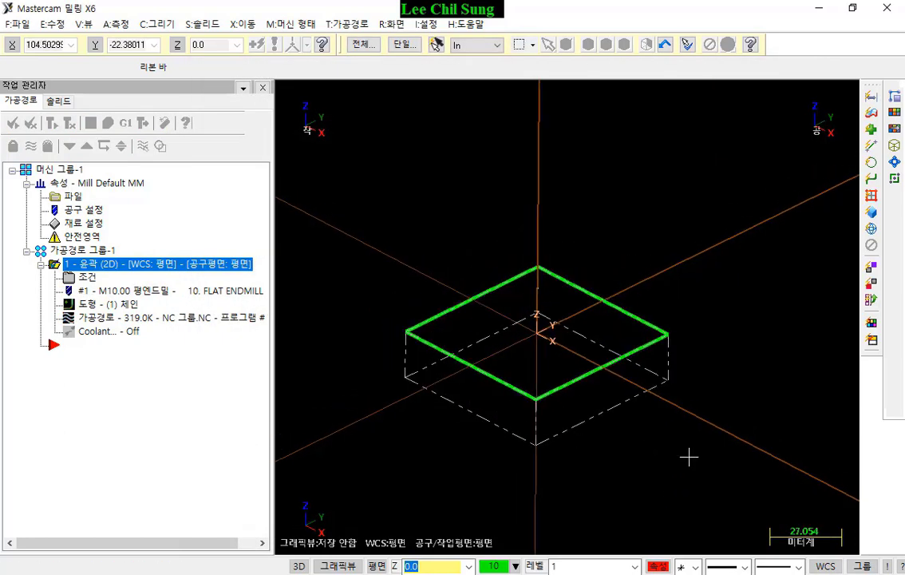
click(108, 122)
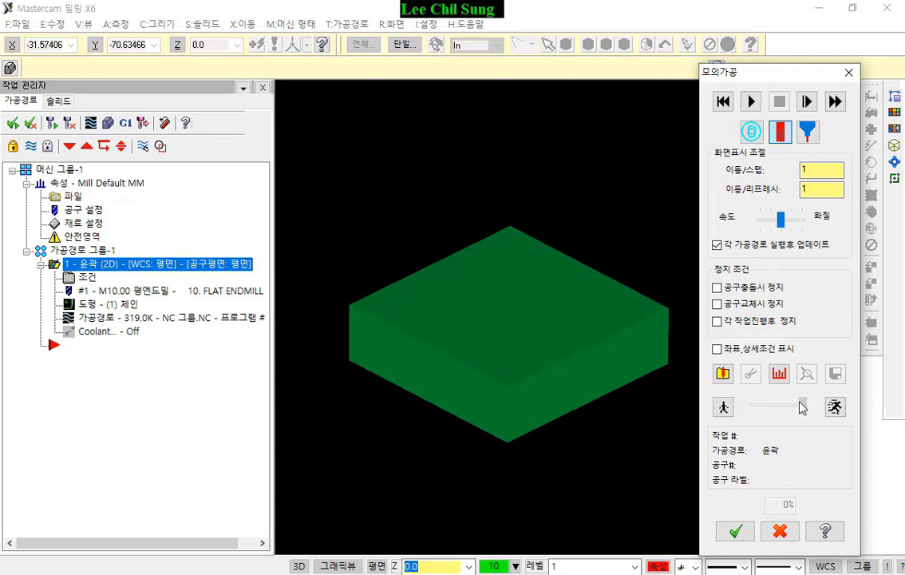
drag(802, 405, 794, 405)
drag(781, 218, 801, 217)
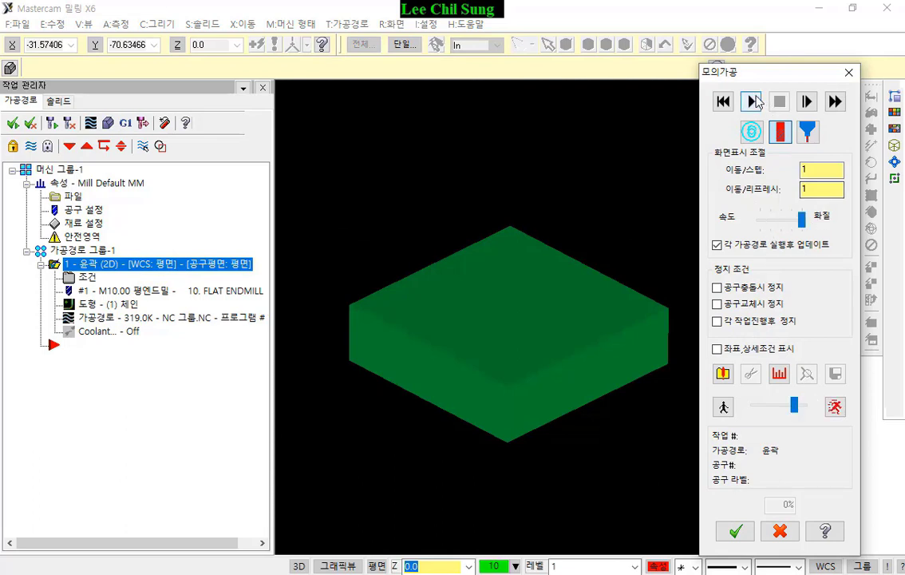
click(751, 101)
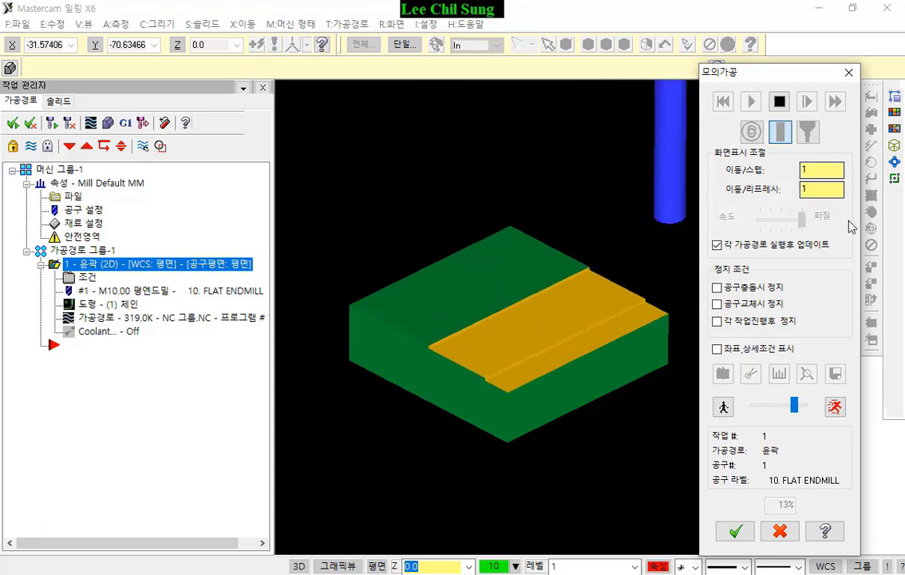
click(835, 407)
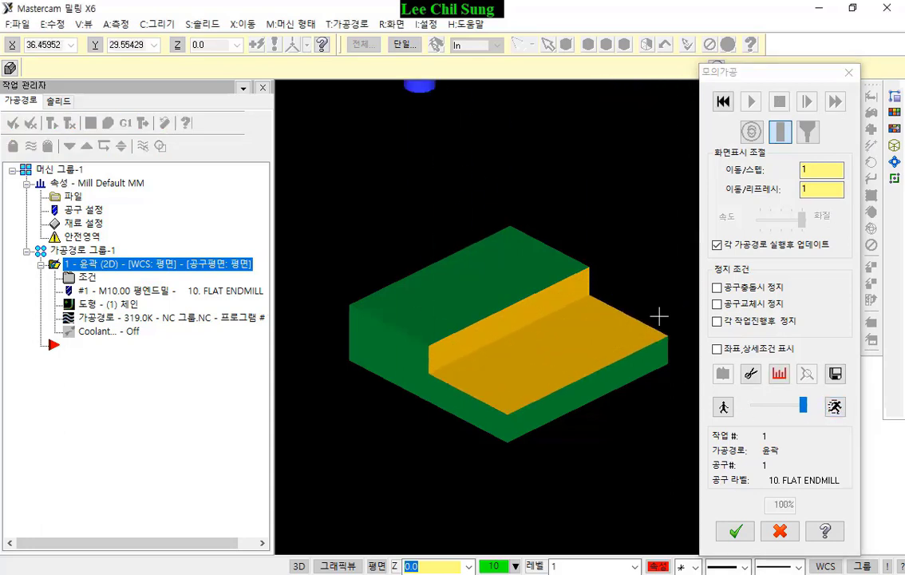
scroll(659, 315, up, 1)
click(779, 532)
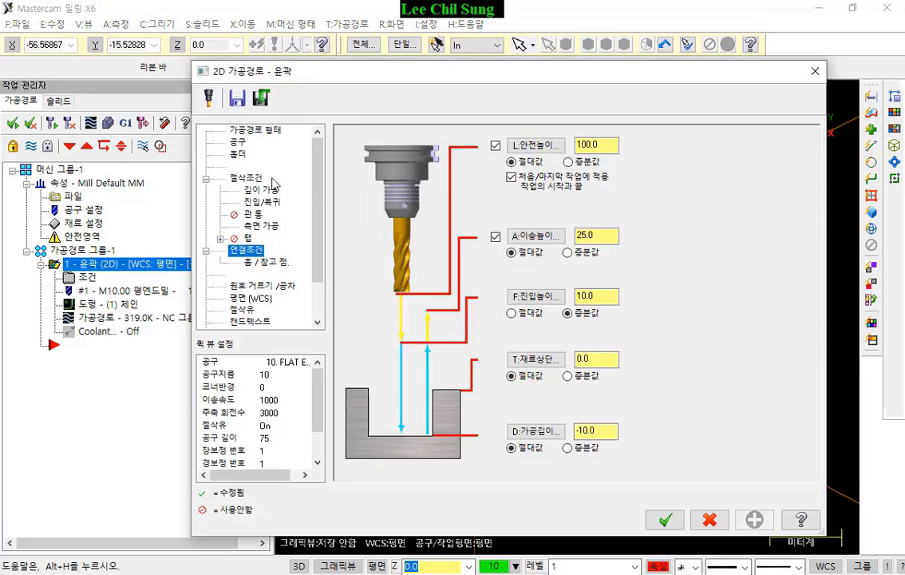
- Turn off depth cuts in the contour operation and regenerate the toolpath
click(261, 190)
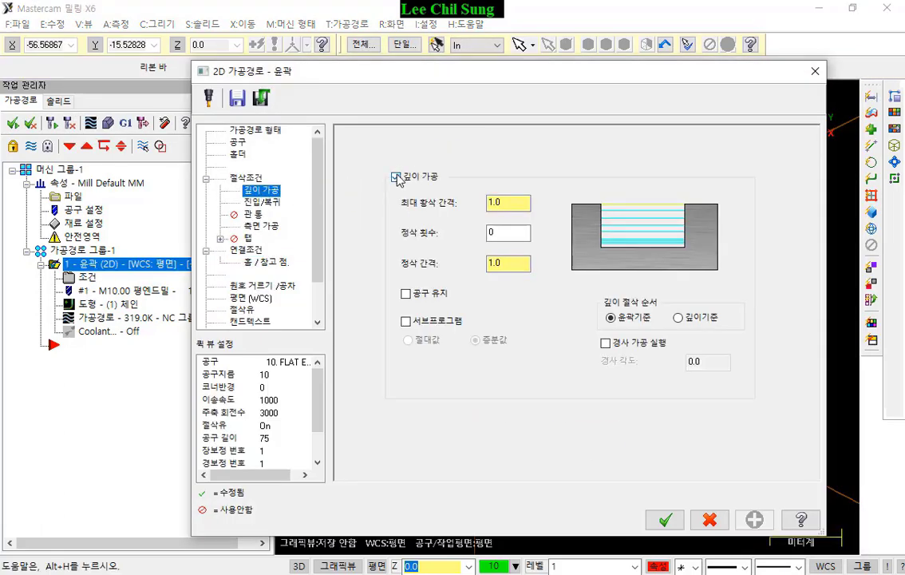
click(395, 178)
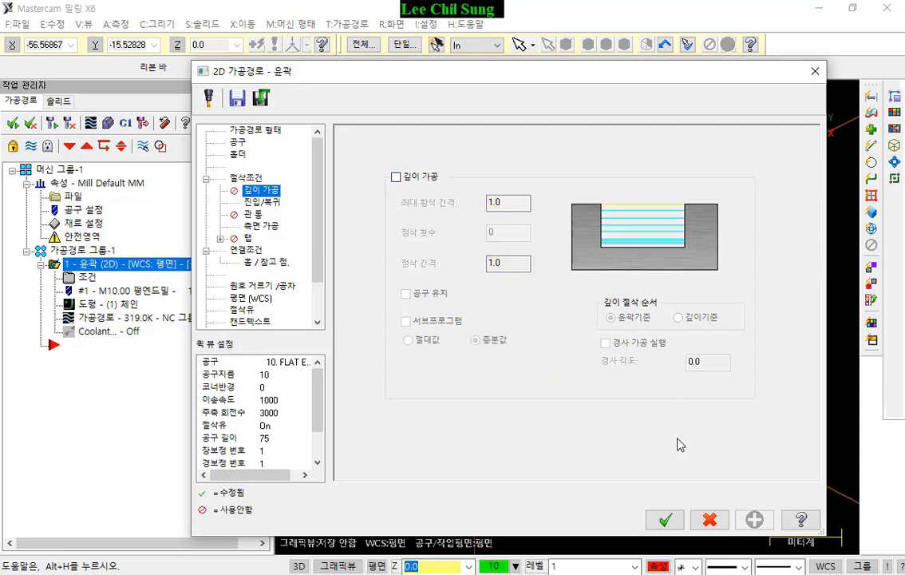
click(665, 520)
click(51, 122)
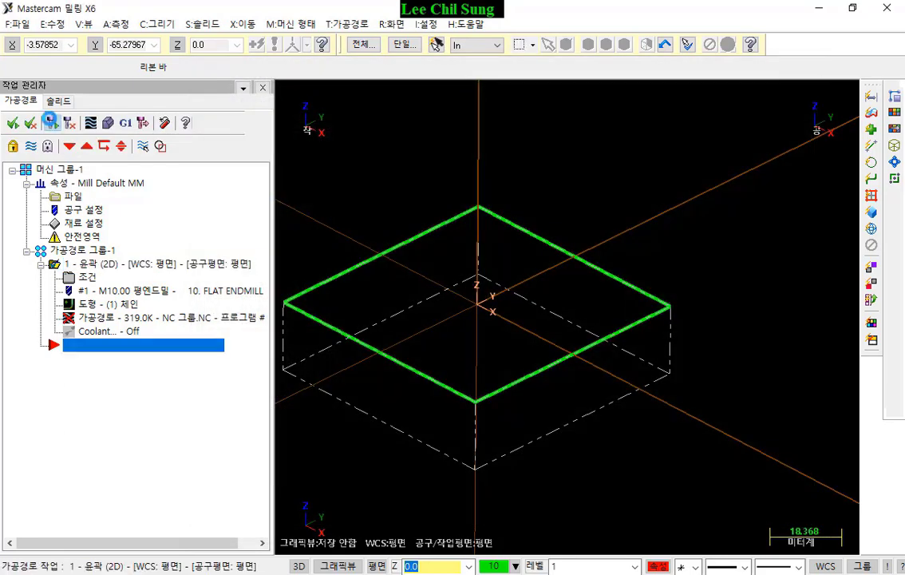
- Simulate the regenerated contour operation at a slightly reduced speed and inspect the machined step from a rotated view
click(107, 122)
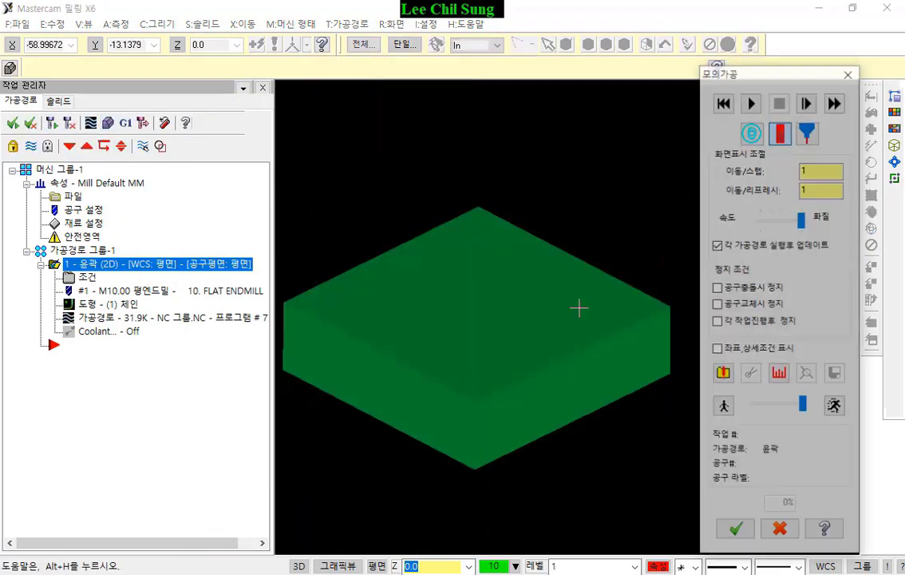
drag(806, 411, 802, 411)
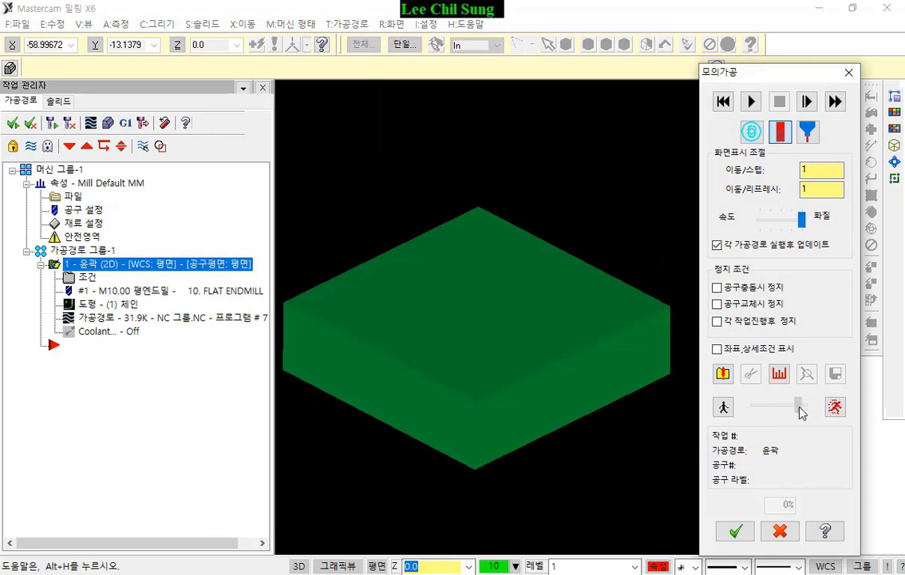
click(751, 101)
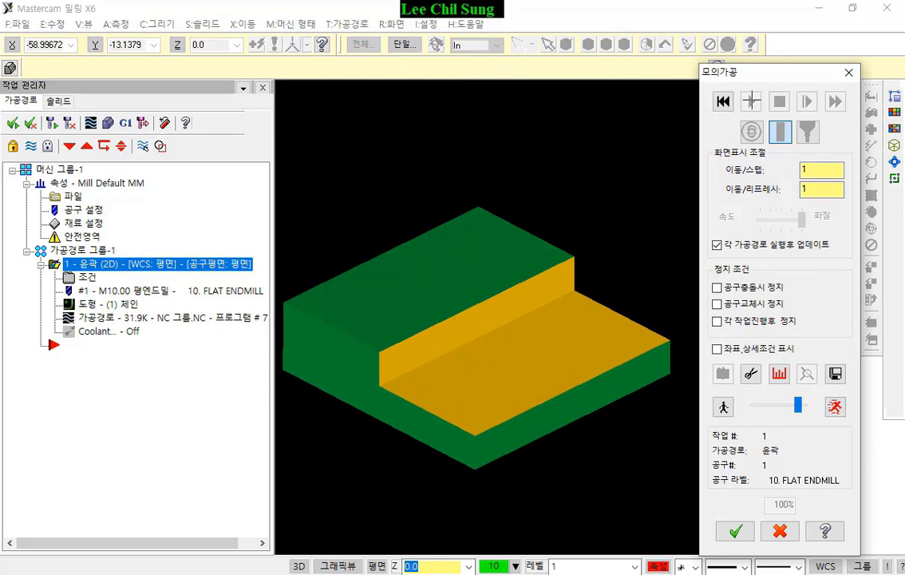
click(499, 274)
mouse_move(499, 274)
middle_down()
mouse_move(567, 267)
mouse_move(501, 355)
mouse_move(522, 306)
mouse_move(508, 270)
middle_up()
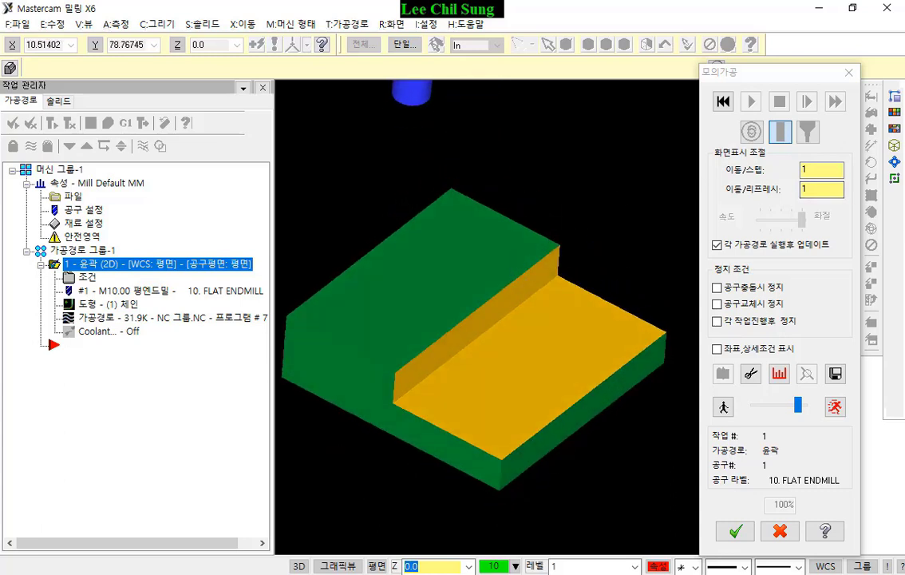
click(716, 333)
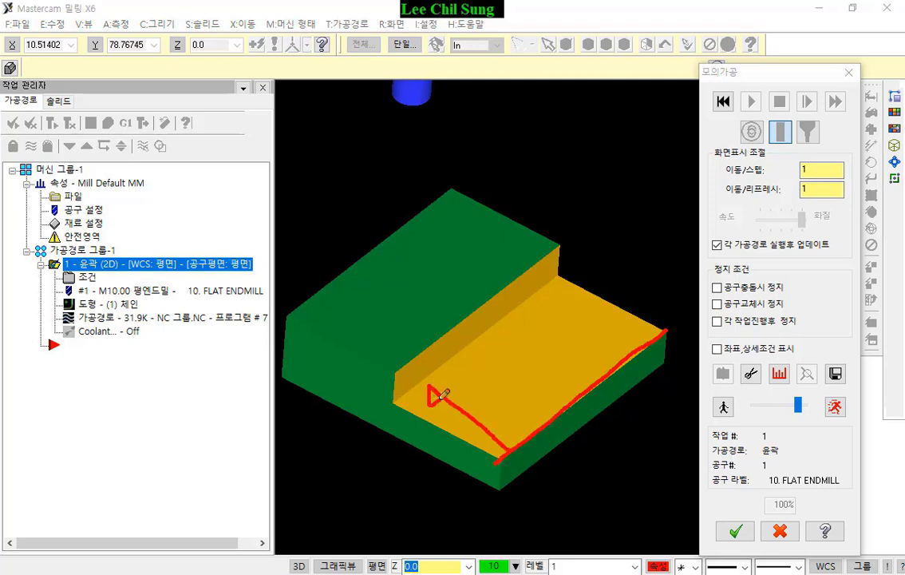
mouse_move(479, 393)
mouse_down()
mouse_move(495, 390)
mouse_move(495, 404)
mouse_up()
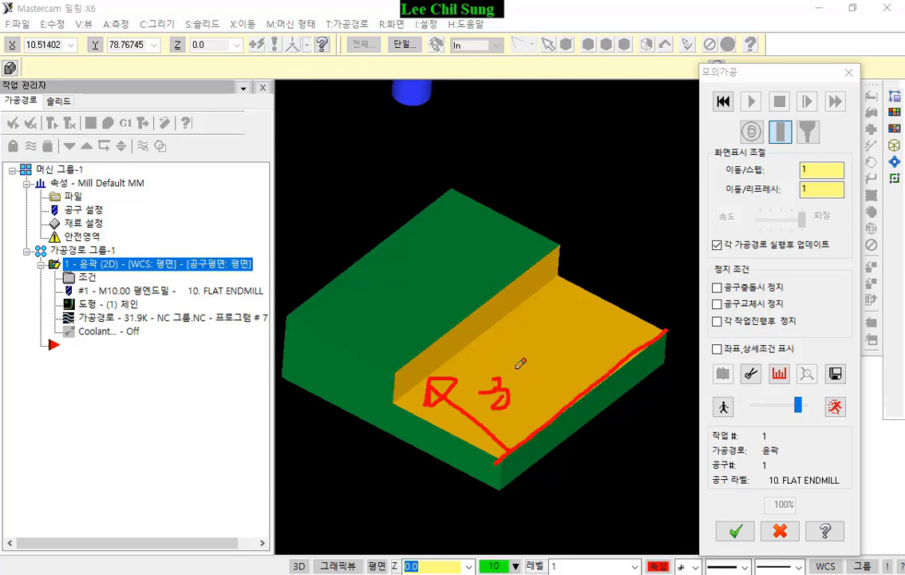
mouse_move(515, 369)
mouse_down()
mouse_move(528, 391)
mouse_move(530, 383)
mouse_up()
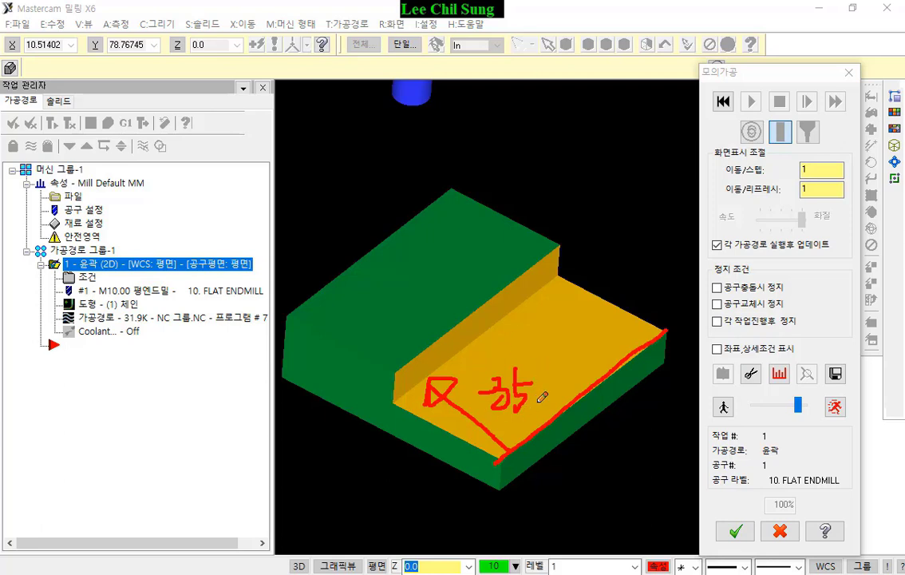
mouse_move(616, 368)
mouse_down()
mouse_move(540, 322)
mouse_move(554, 323)
mouse_up()
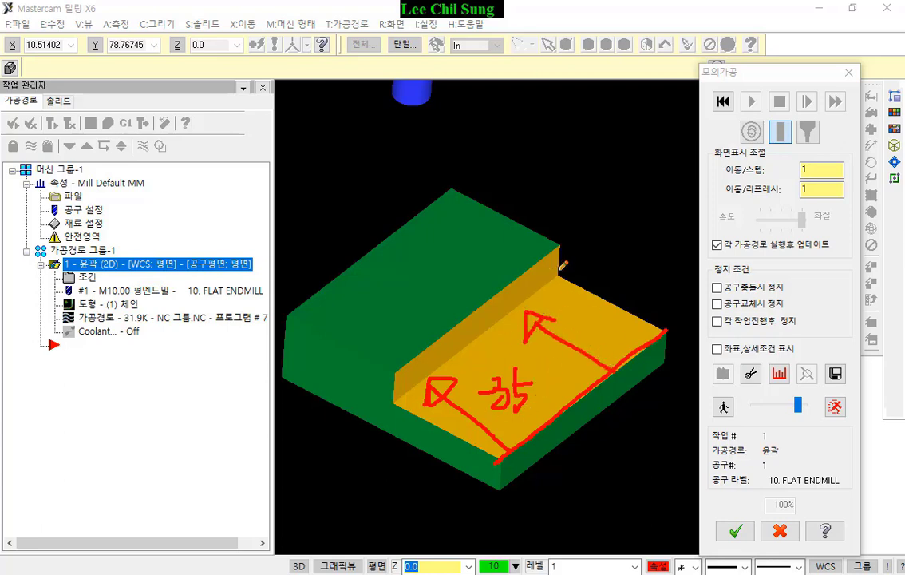
drag(562, 238, 382, 377)
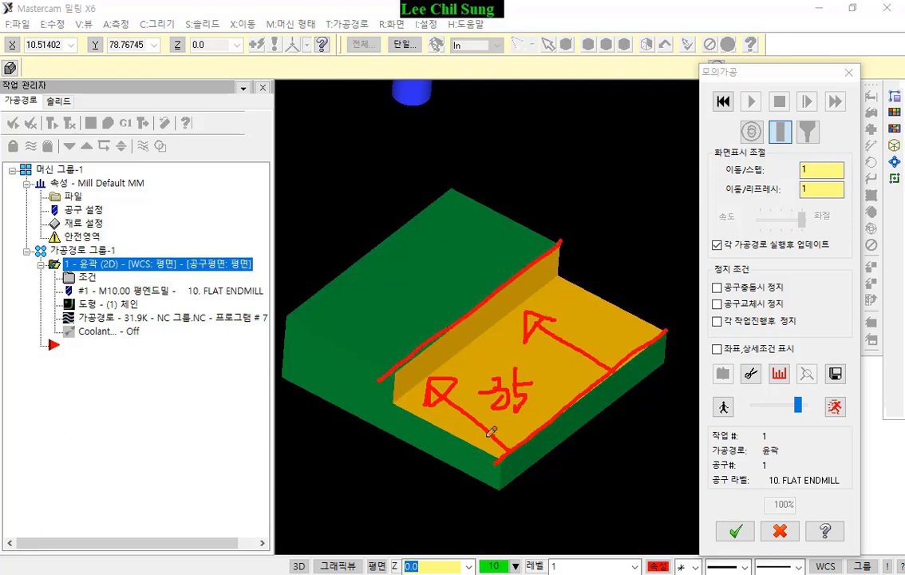
mouse_move(663, 333)
mouse_down()
mouse_move(550, 400)
mouse_move(499, 451)
mouse_move(472, 498)
mouse_up()
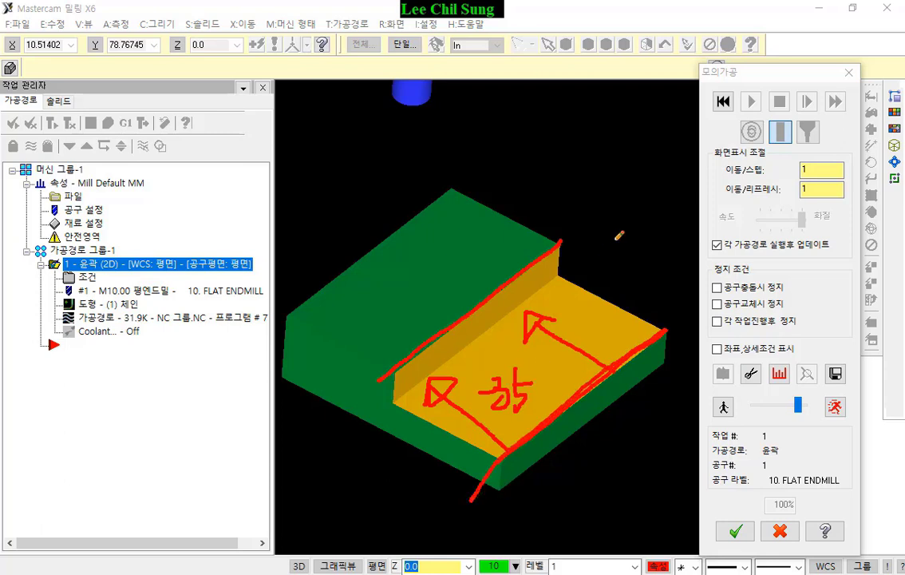
drag(603, 126, 597, 197)
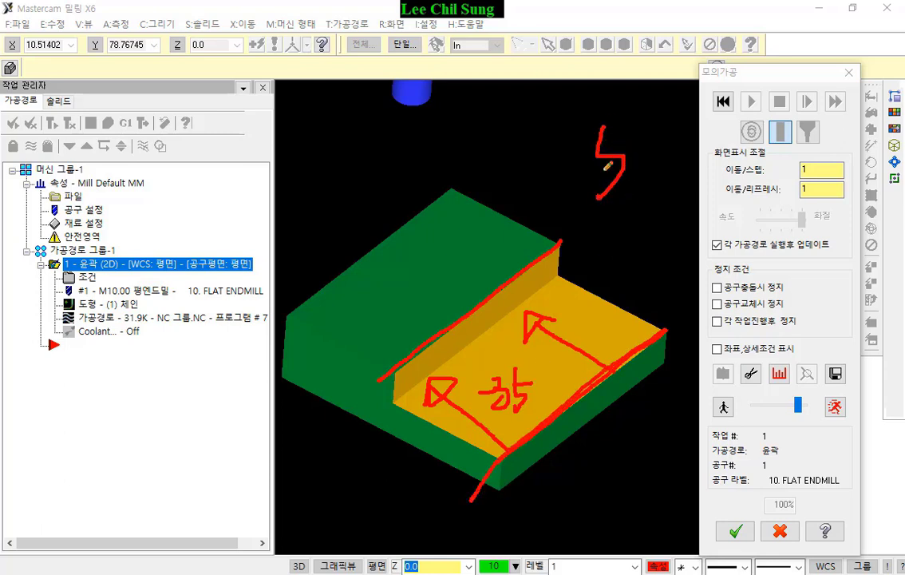
drag(600, 129, 639, 138)
mouse_move(703, 167)
mouse_down()
mouse_move(709, 144)
mouse_move(731, 139)
mouse_move(724, 257)
mouse_up()
mouse_move(686, 152)
mouse_down()
mouse_move(656, 193)
mouse_move(696, 204)
mouse_up()
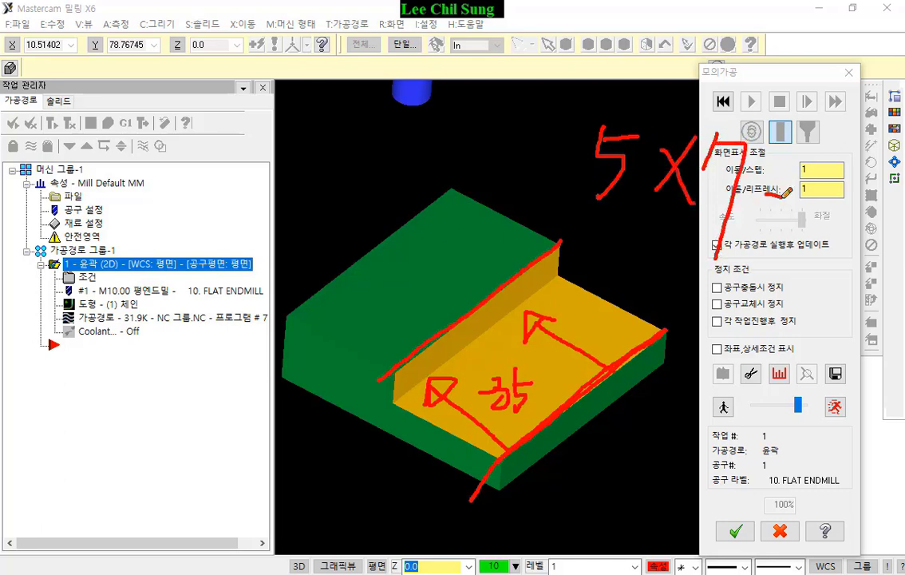
drag(768, 209, 786, 209)
mouse_move(769, 215)
mouse_down()
mouse_move(808, 210)
mouse_move(800, 238)
mouse_up()
mouse_move(852, 206)
mouse_down()
mouse_move(858, 239)
mouse_move(847, 264)
mouse_up()
drag(852, 203, 878, 199)
drag(619, 314, 447, 383)
drag(603, 297, 472, 426)
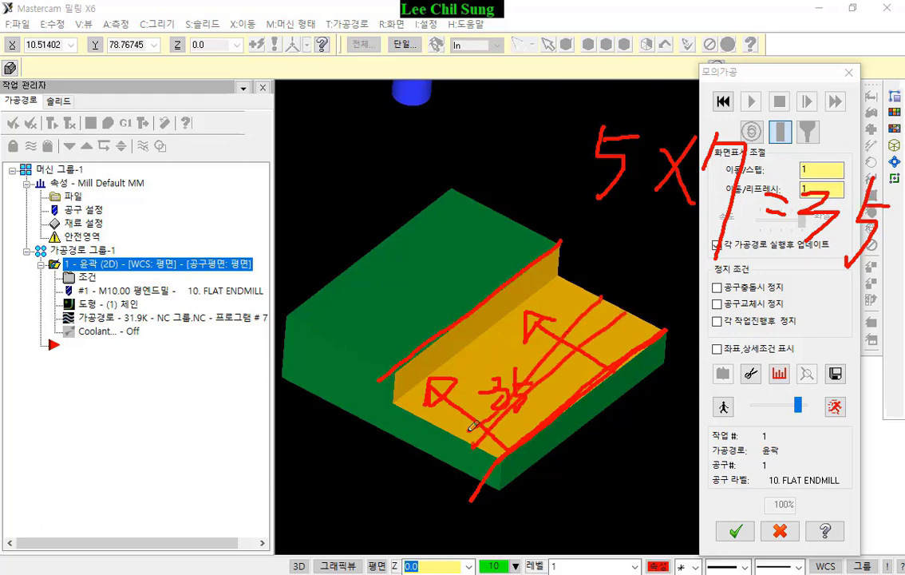
drag(591, 298, 431, 415)
drag(558, 294, 389, 422)
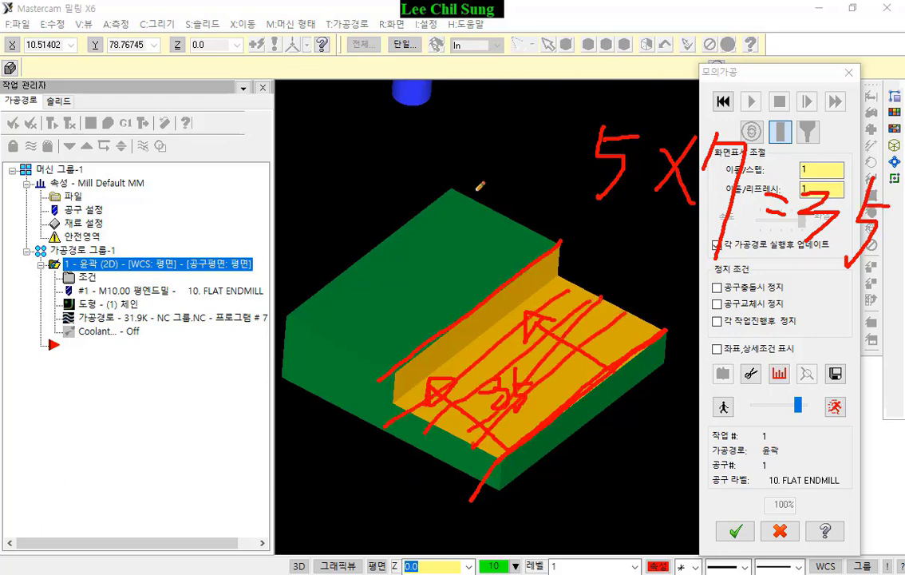
right_click(491, 146)
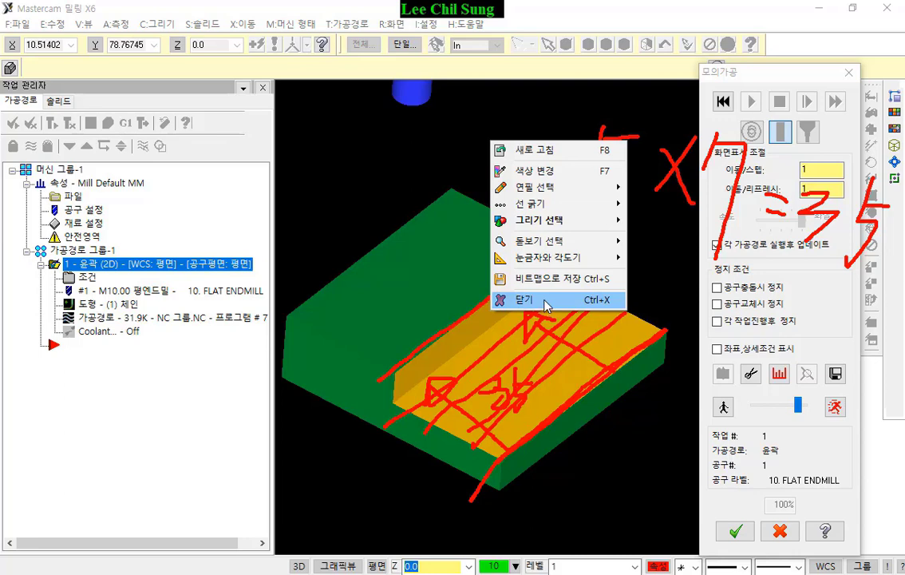
click(545, 301)
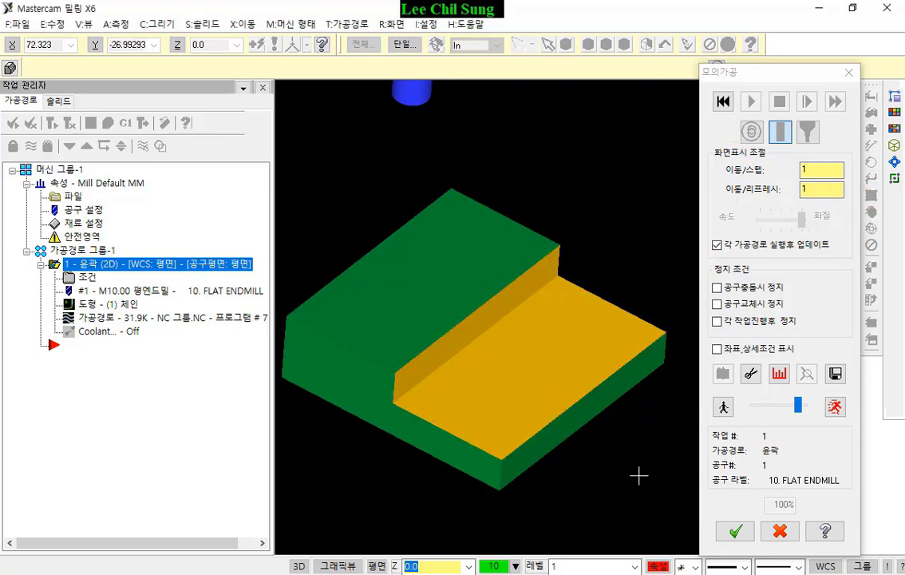
- Close the simulation and review the contour operation's multi-pass side cutting settings, leaving the parameters without changes
click(779, 531)
click(86, 276)
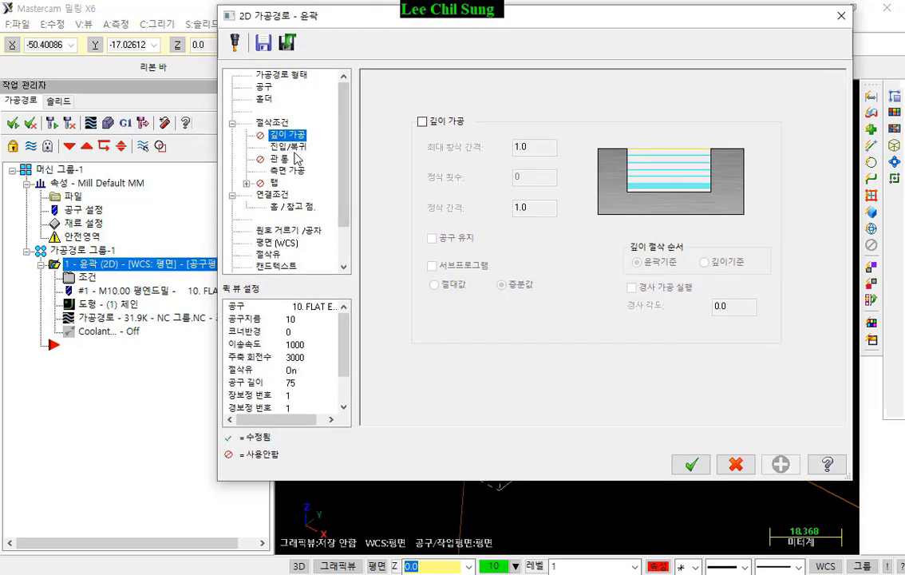
click(289, 170)
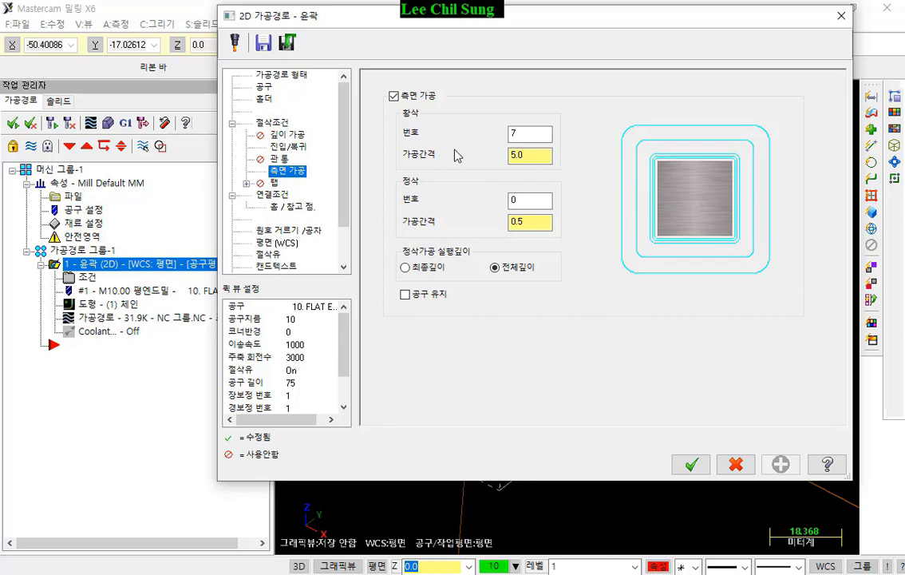
click(526, 131)
click(736, 464)
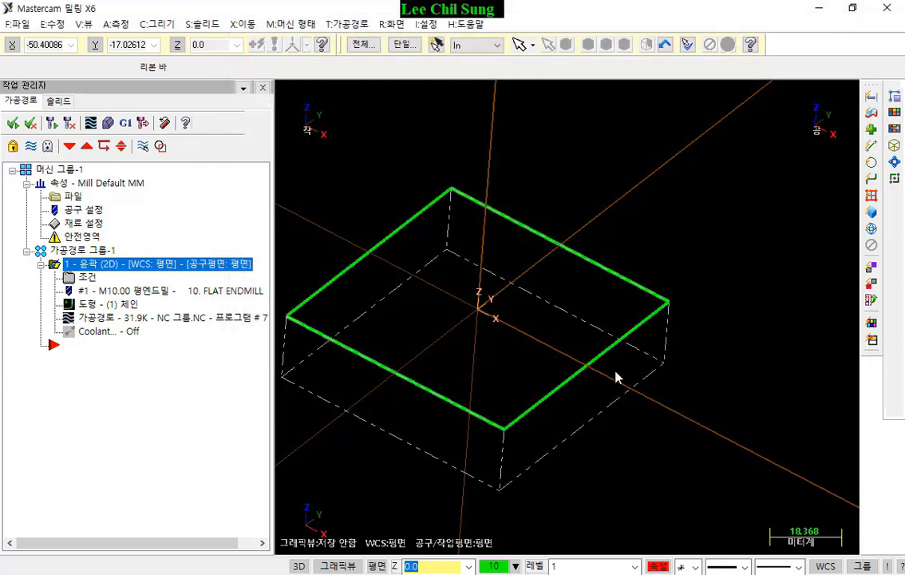
- Run the machining simulation of the contour operation again and examine the stepped block's edges from a low angle
middle_drag(560, 373, 412, 439)
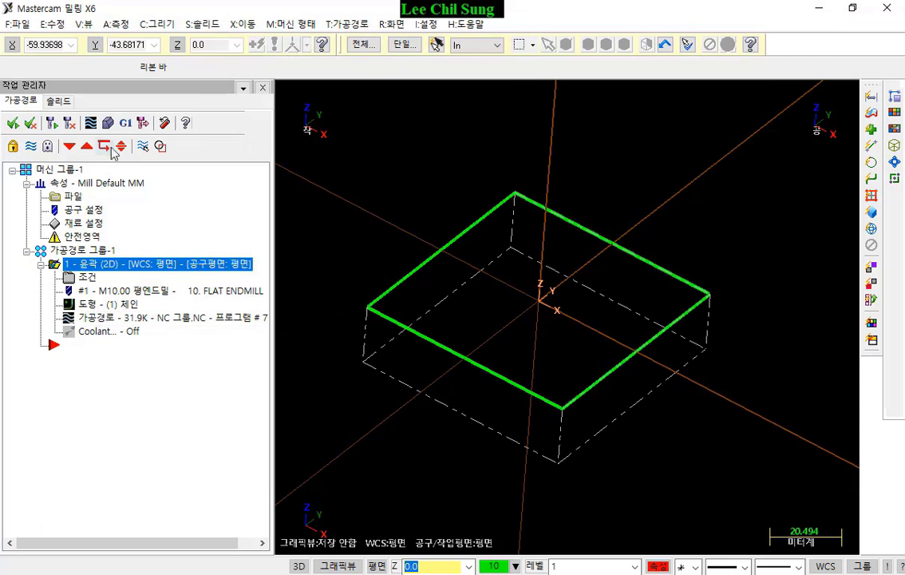
click(108, 122)
click(750, 102)
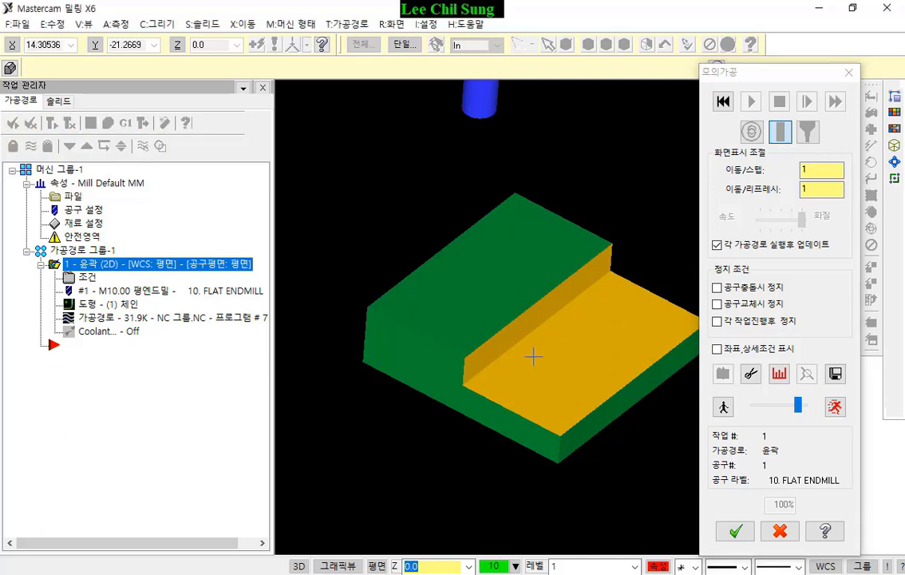
middle_drag(533, 357, 524, 432)
scroll(524, 431, up, 2)
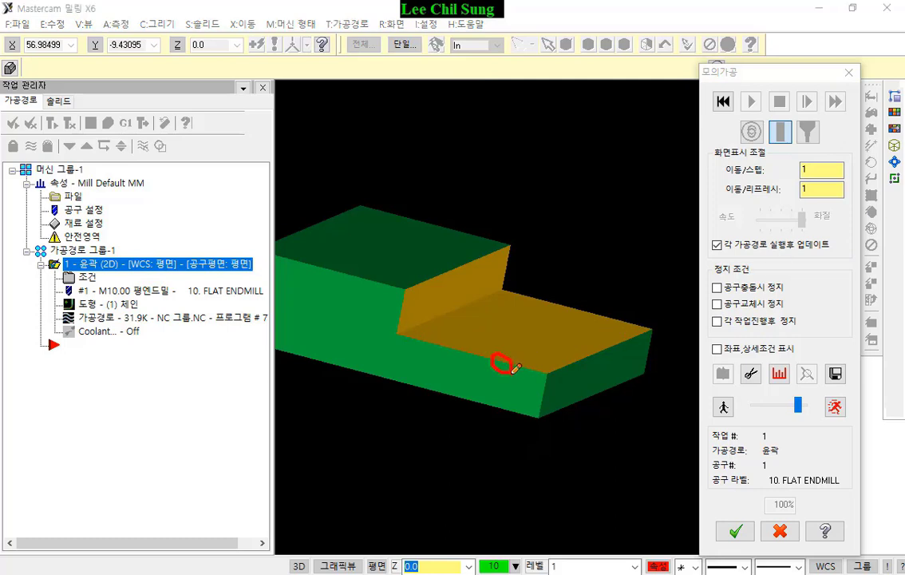
drag(610, 350, 605, 364)
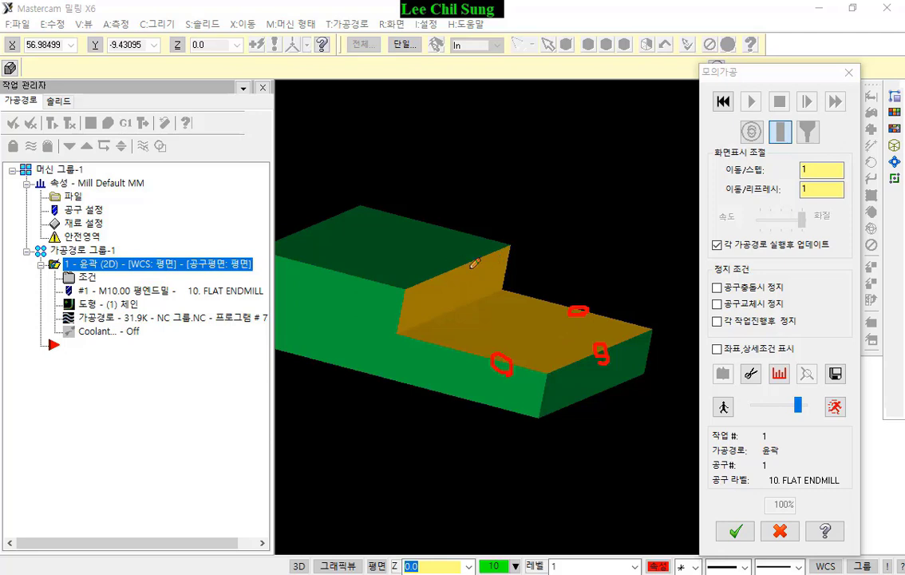
drag(451, 257, 469, 268)
drag(465, 255, 480, 221)
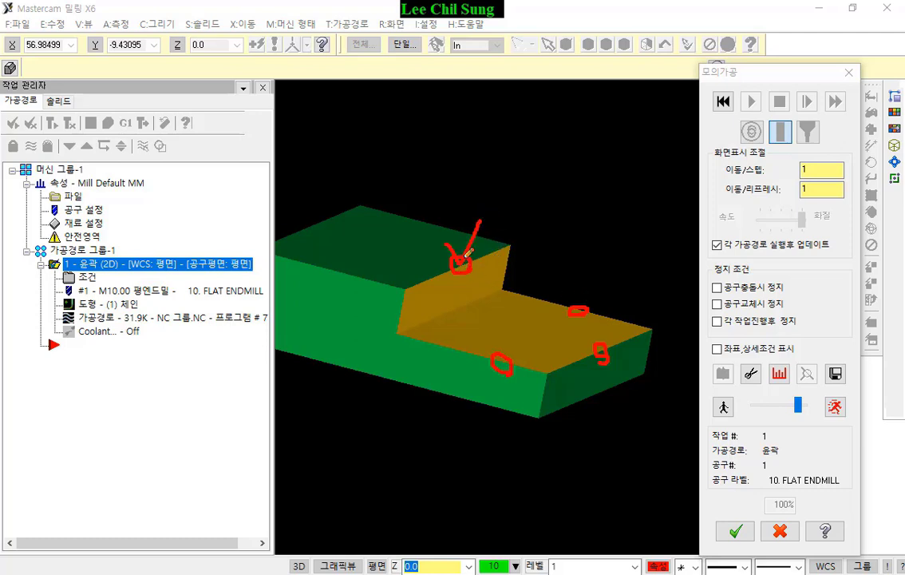
right_click(495, 171)
click(531, 319)
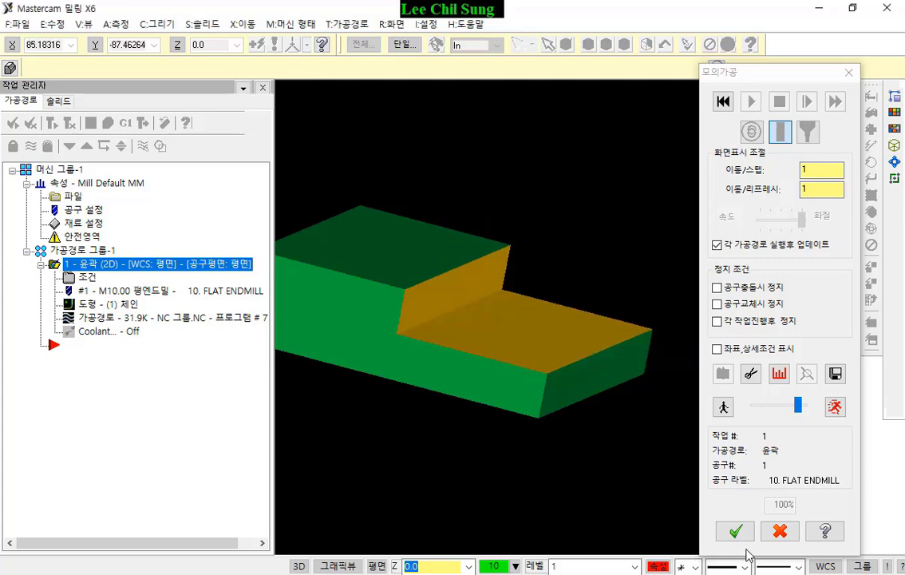
- Close the simulation and place a copy of the 2D contour operation after the original in the toolpath group
click(736, 530)
middle_drag(677, 339, 641, 286)
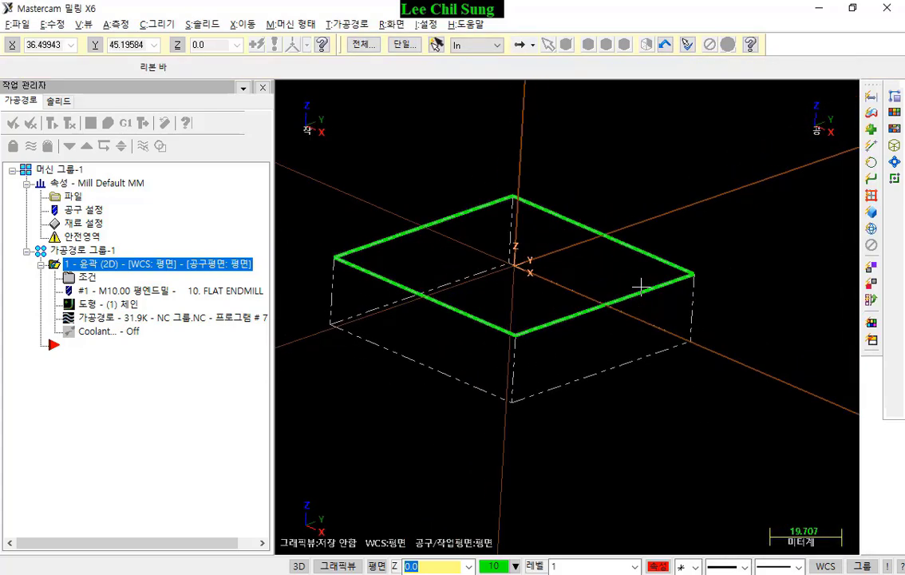
scroll(641, 286, up, 2)
middle_drag(499, 236, 700, 206)
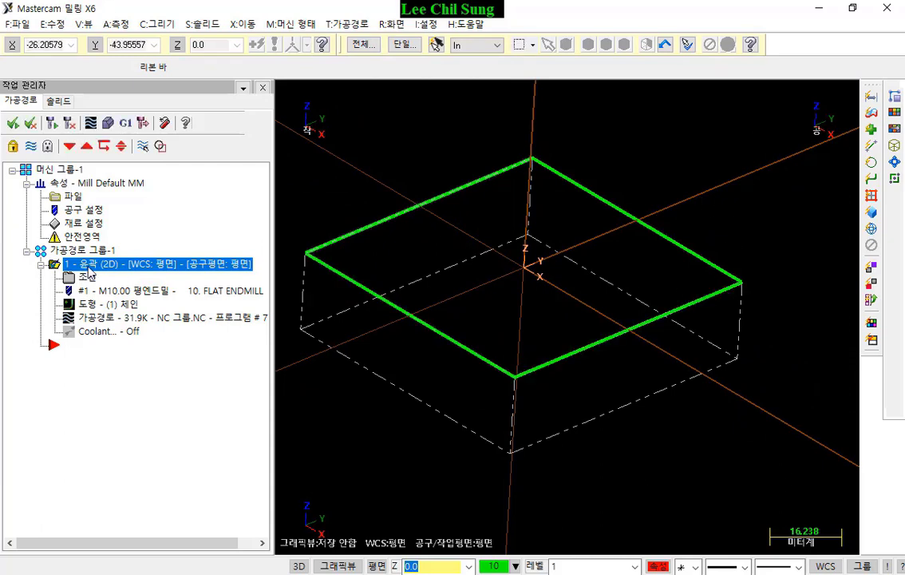
right_drag(92, 272, 96, 382)
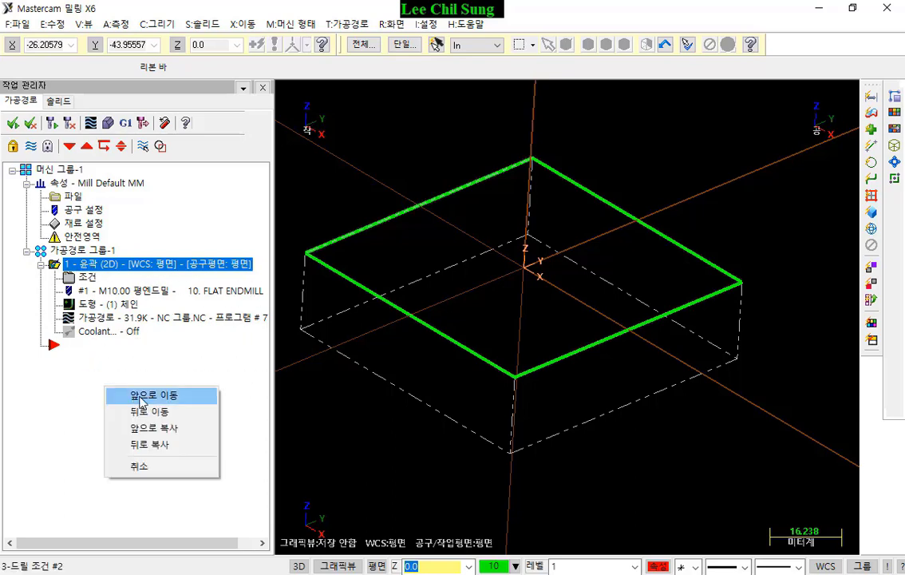
click(156, 448)
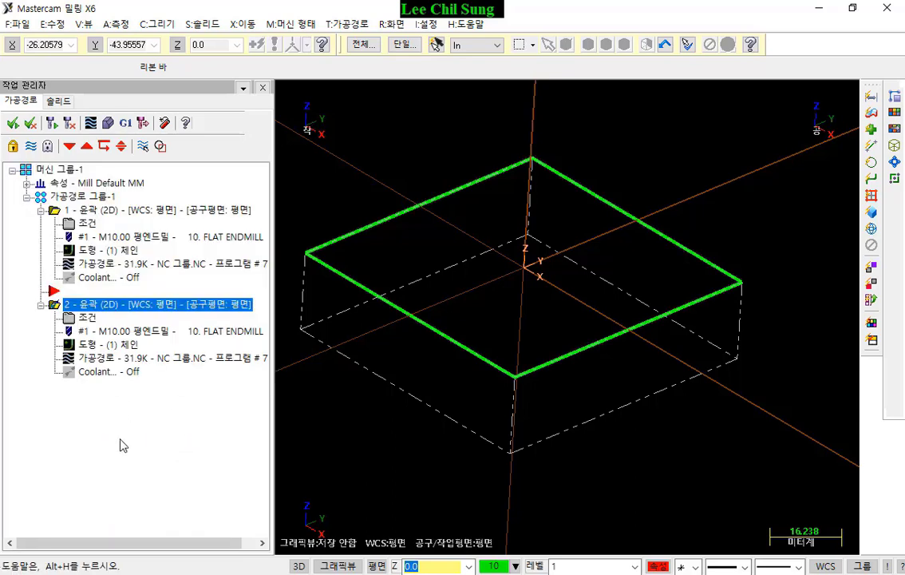
- Assign the 10. SPOT DRILL from the tool library to the copied contour operation, filtering for spot drills with a diameter equal to 10.0
click(90, 316)
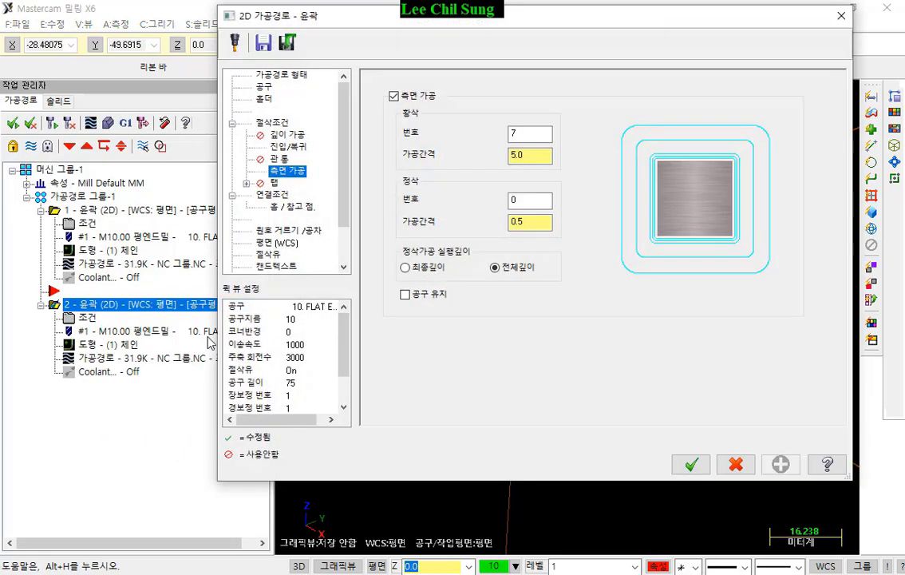
click(265, 87)
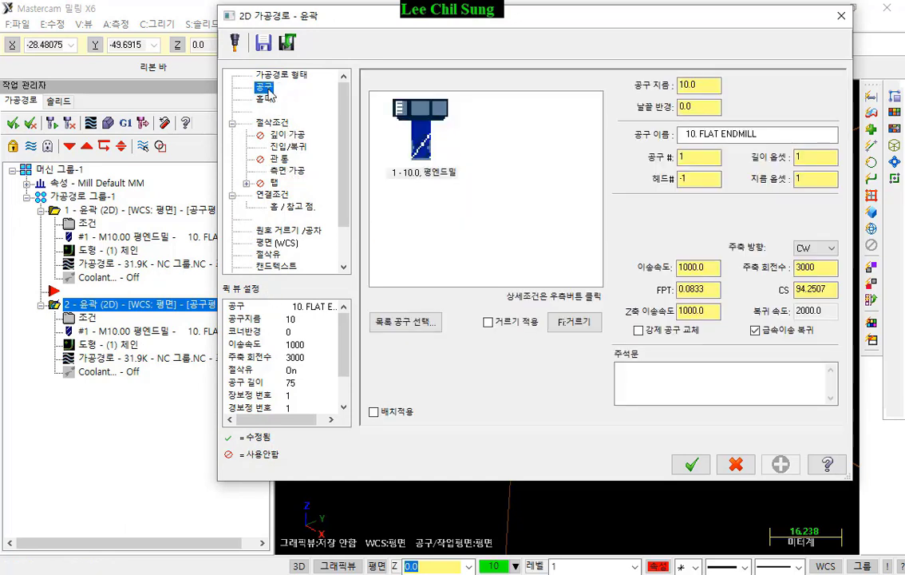
right_click(526, 155)
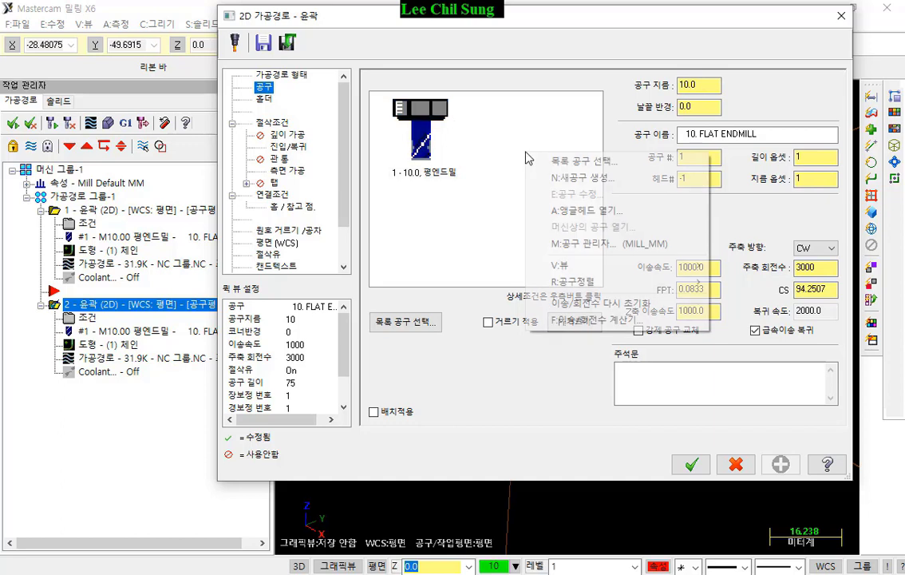
click(586, 162)
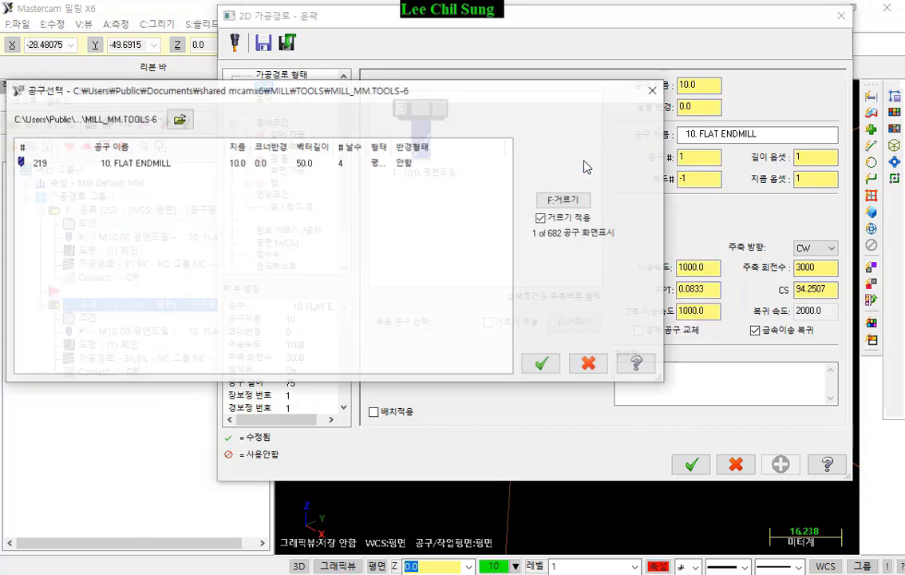
click(570, 200)
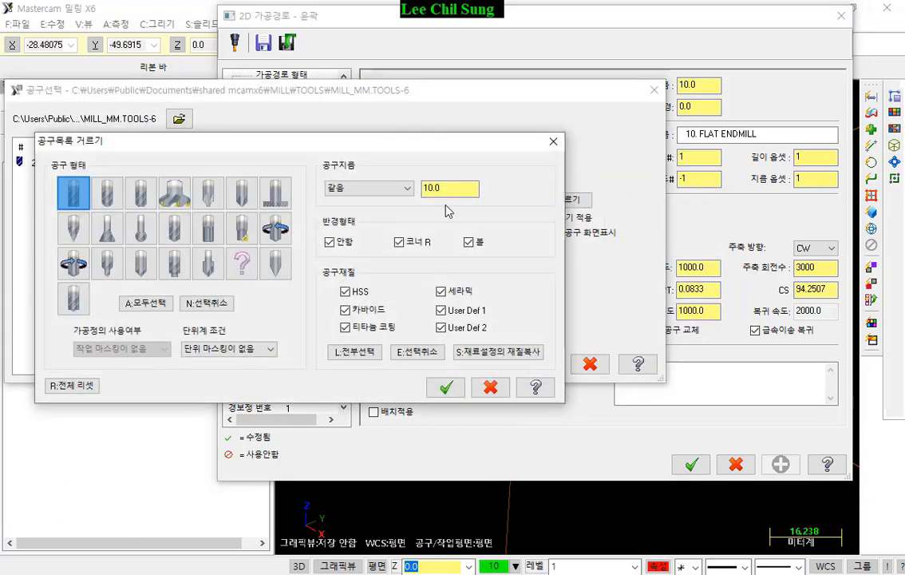
click(144, 265)
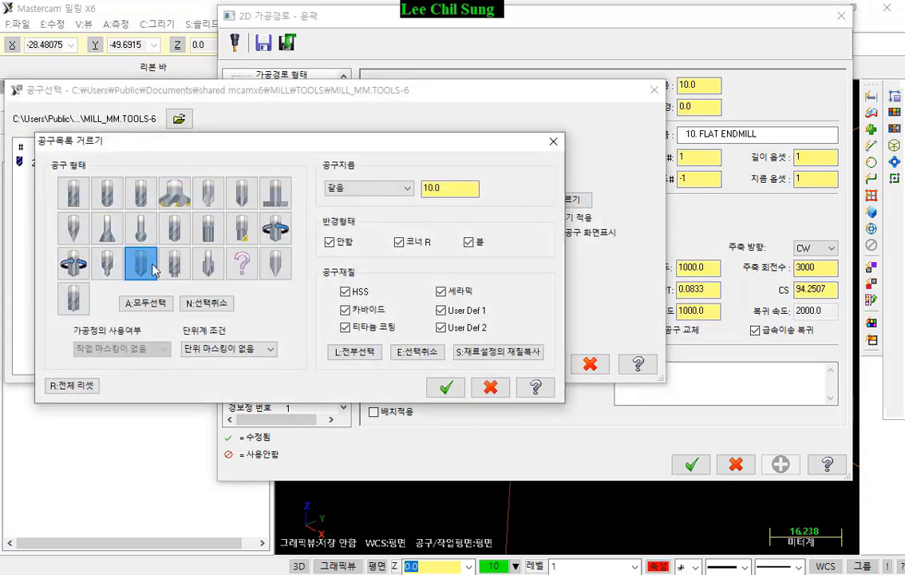
click(451, 187)
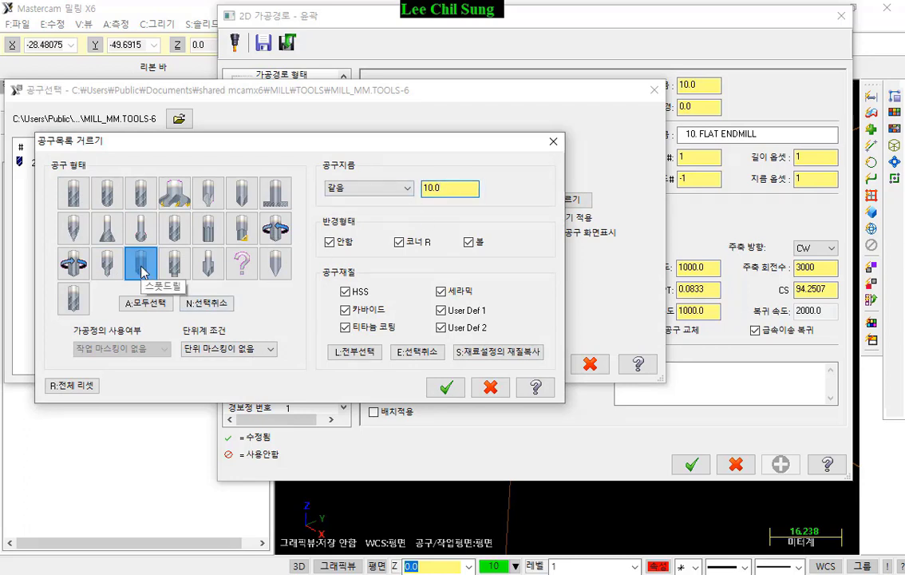
click(447, 386)
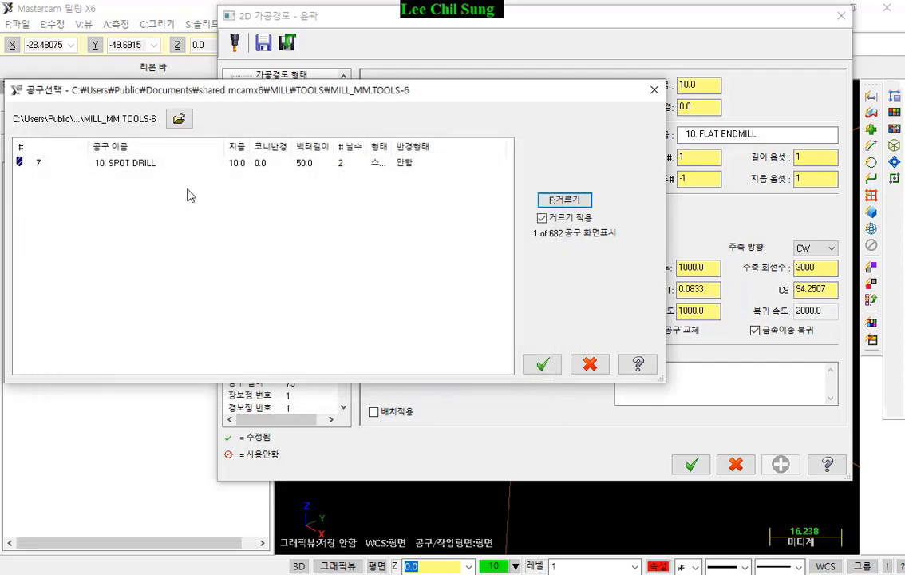
double_click(147, 165)
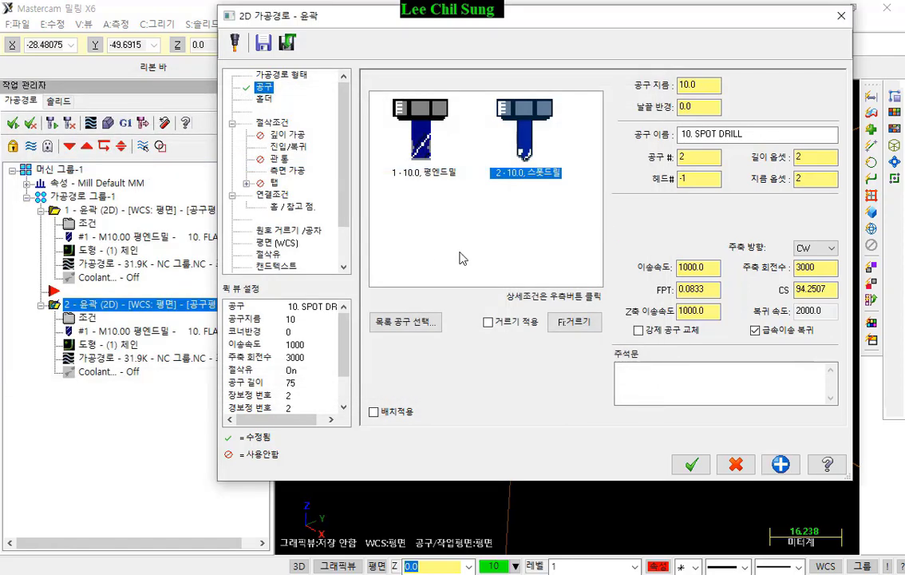
- Inspect the spot drill's tool definition with its tip preview enlarged, and accept the definition
double_click(523, 136)
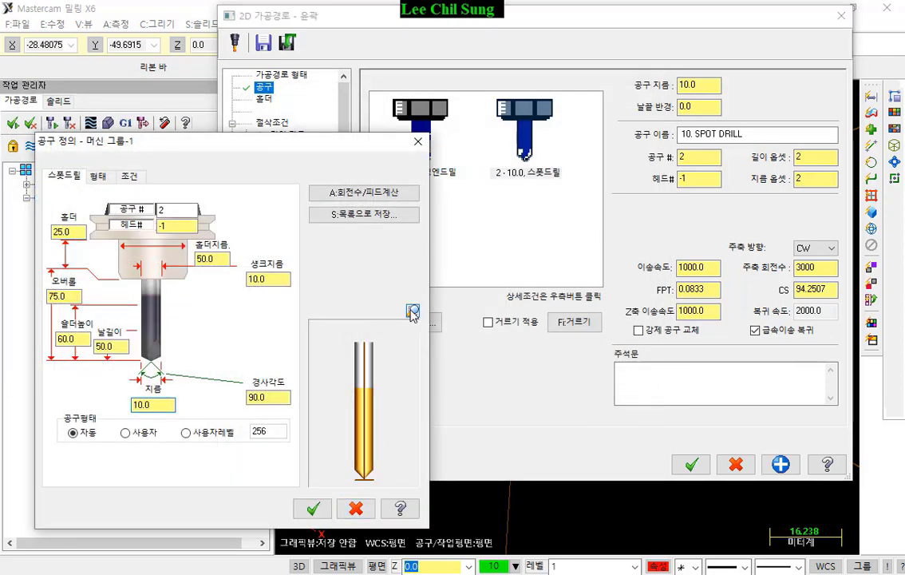
click(412, 310)
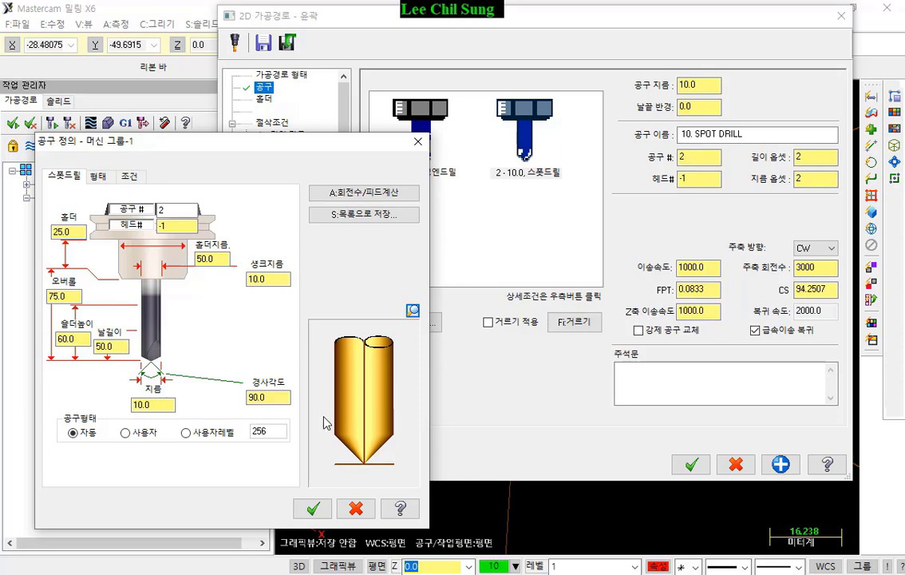
click(312, 507)
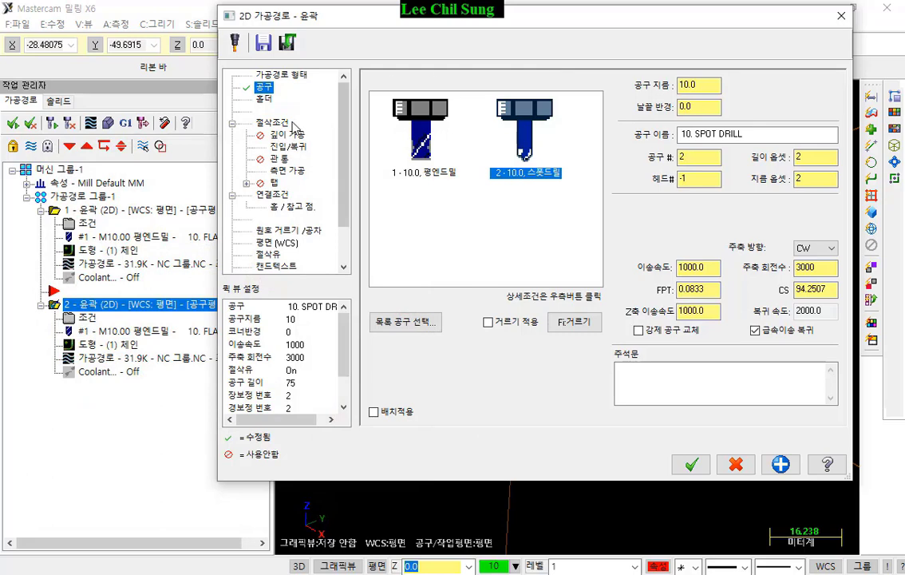
- Change the copied operation's contour type to 2D chamfer in its cut parameters and set the chamfer width to 0.5
click(275, 123)
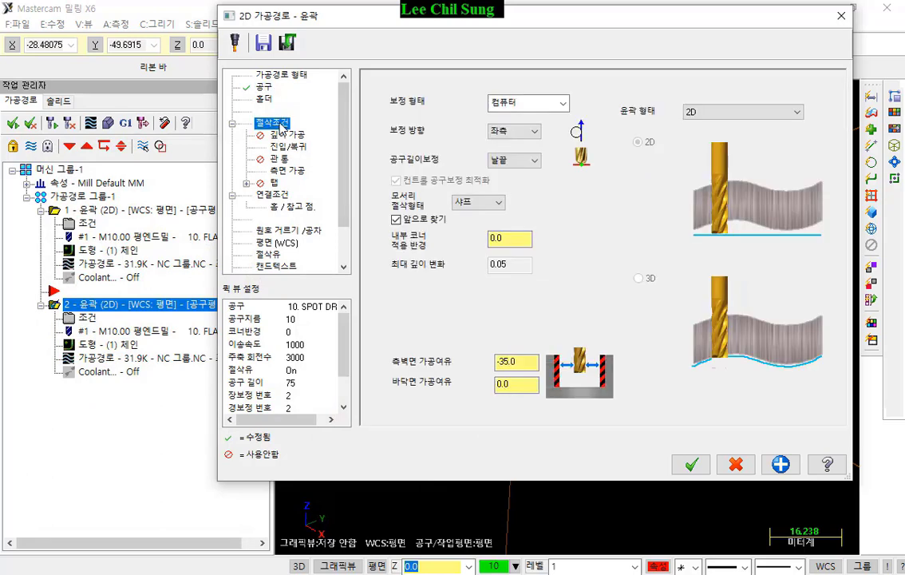
click(524, 363)
double_click(520, 363)
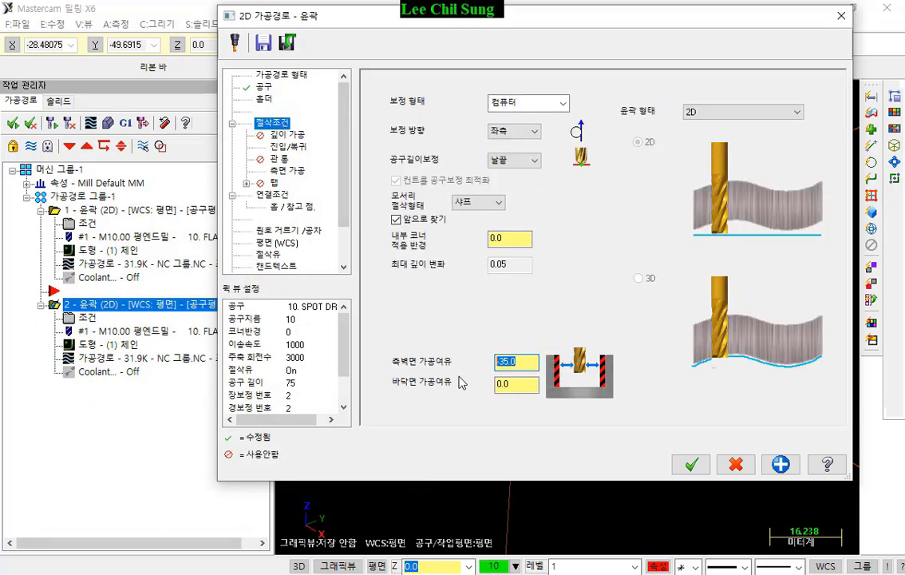
click(735, 113)
click(733, 134)
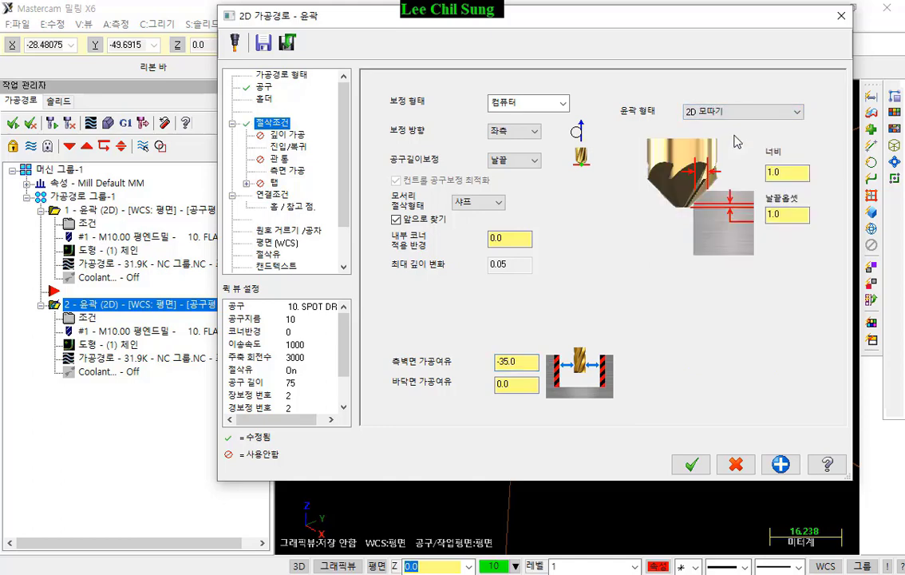
double_click(775, 172)
text(0.5)
double_click(796, 216)
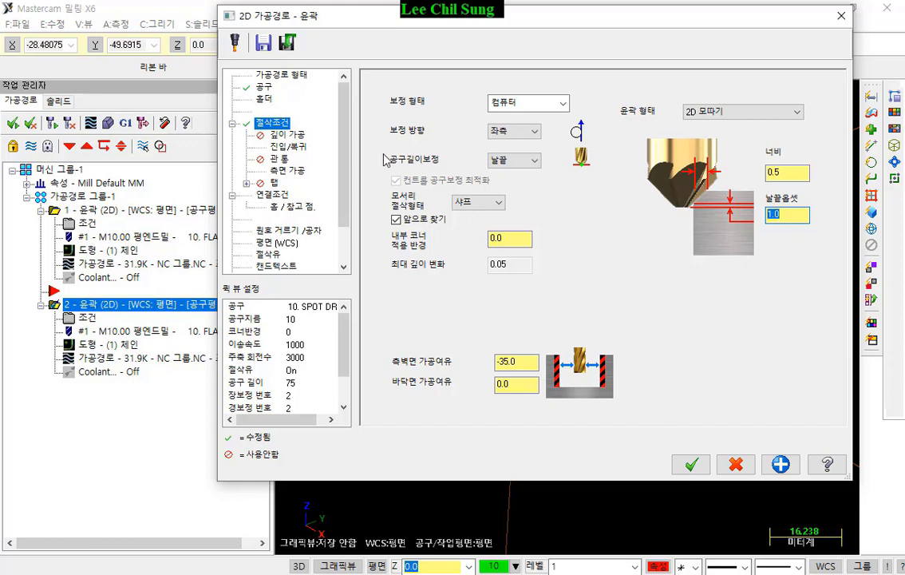
- Turn off lead in/out and multi-pass side cutting for the chamfer operation
click(289, 148)
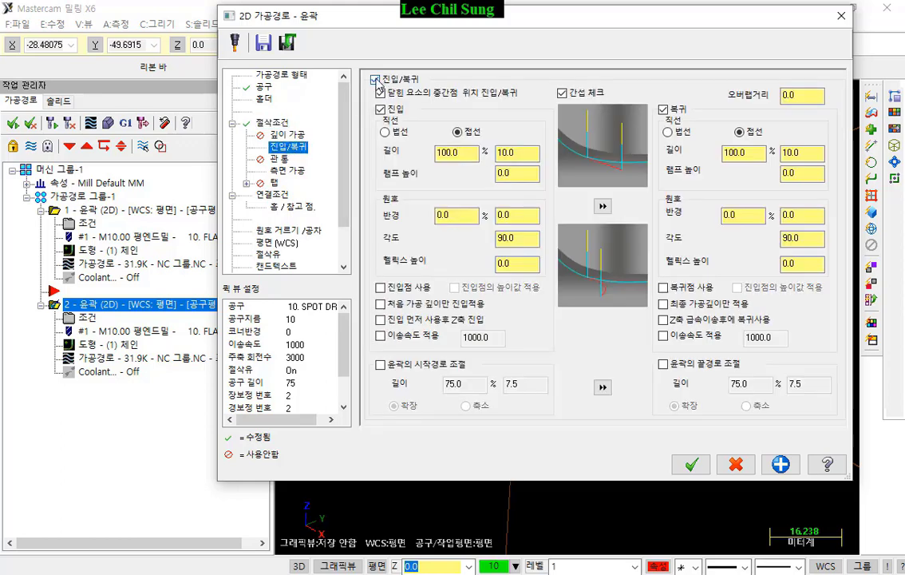
click(386, 83)
click(288, 170)
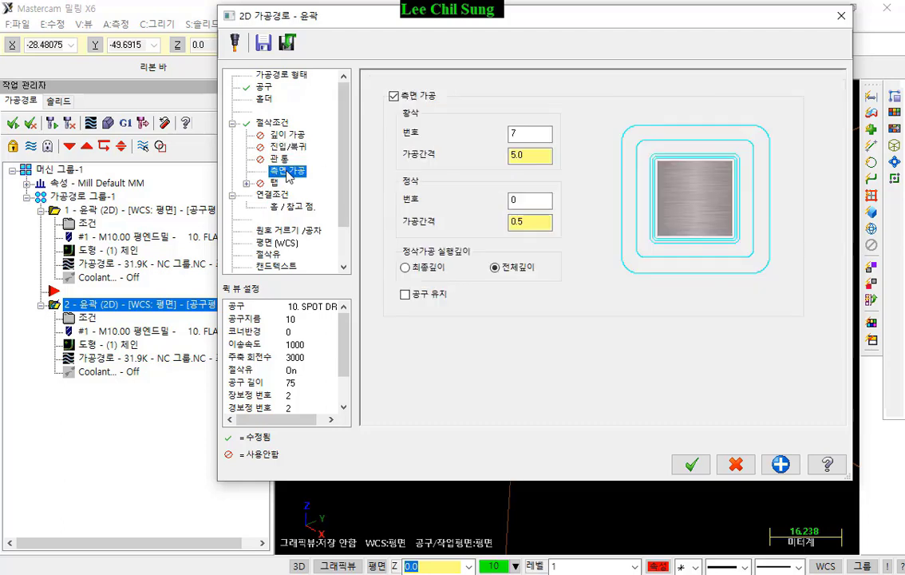
click(395, 96)
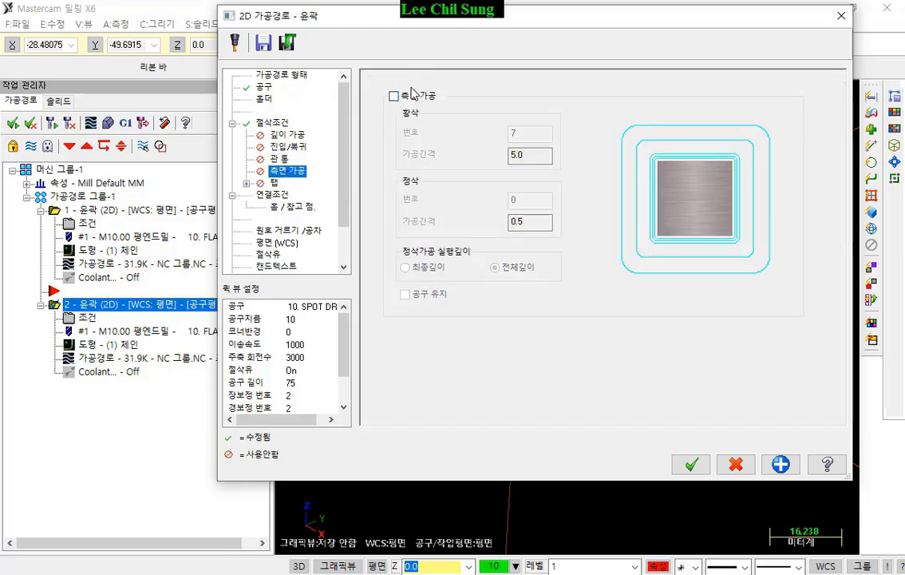
- Set the chamfer operation's machining depth to 0 in the linking parameters and accept the toolpath settings
click(262, 194)
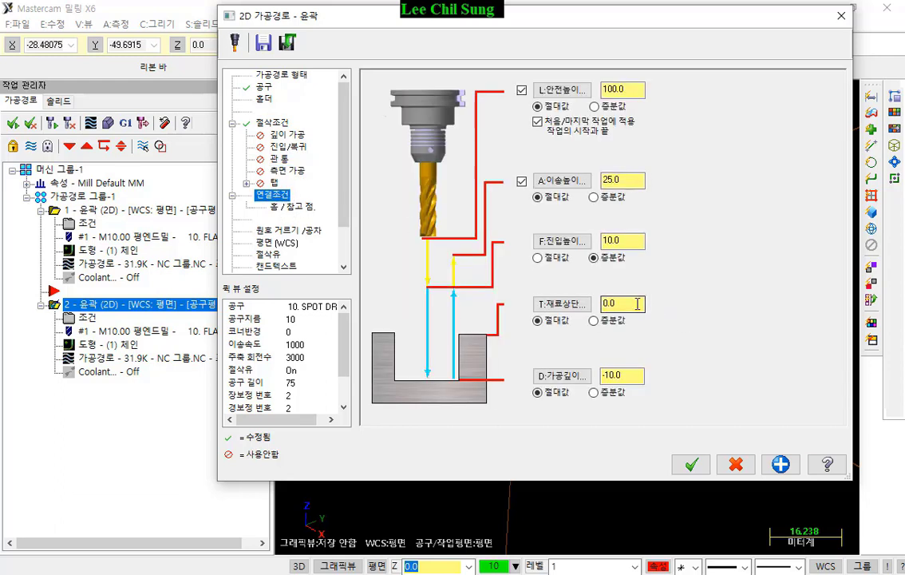
drag(639, 374, 535, 403)
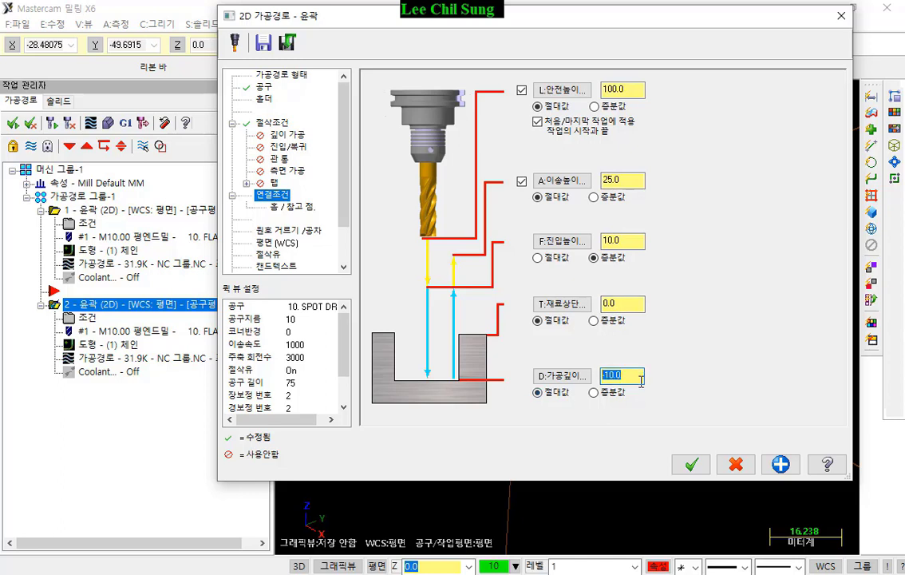
text(0)
key(Return)
click(692, 465)
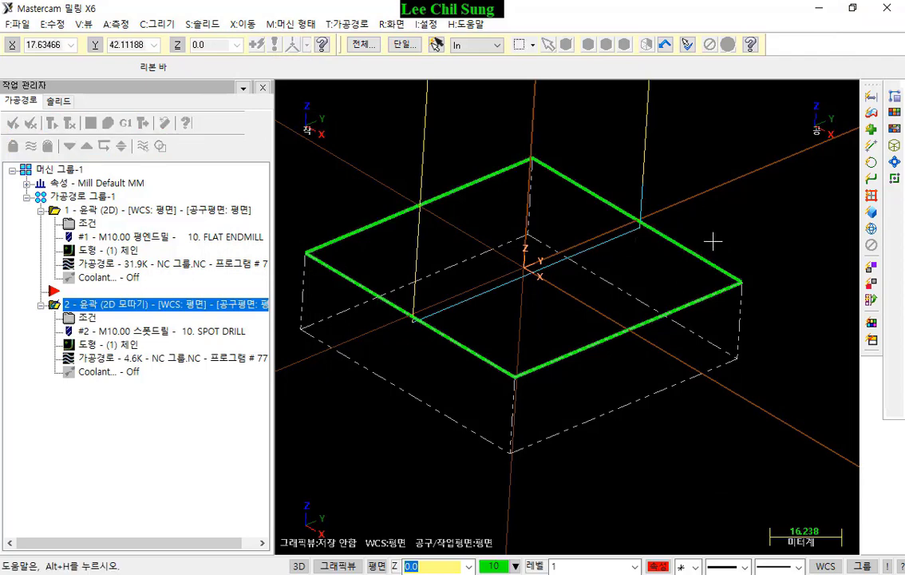
- Simulate the whole toolpath group at maximum speed, with the simulation stopping at tool changes
scroll(703, 235, down, 1)
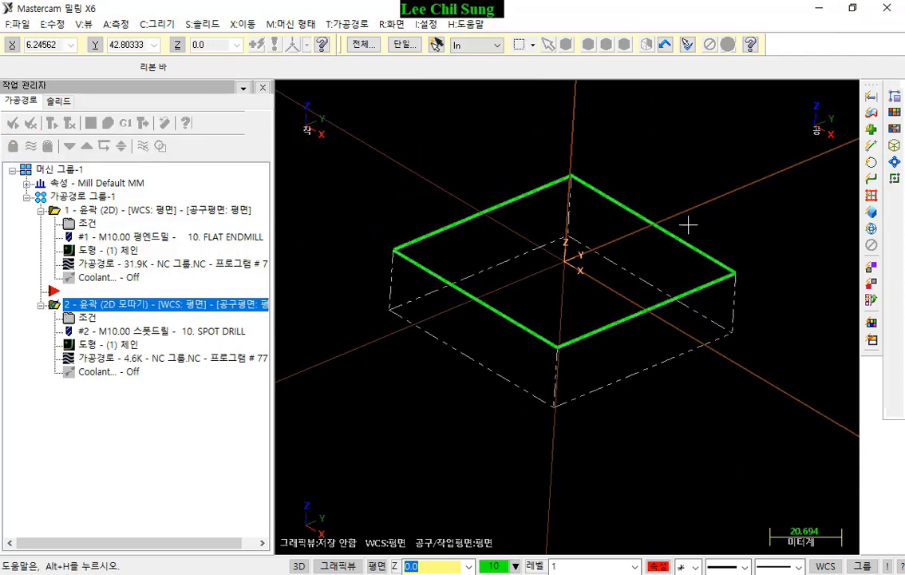
click(83, 195)
click(91, 122)
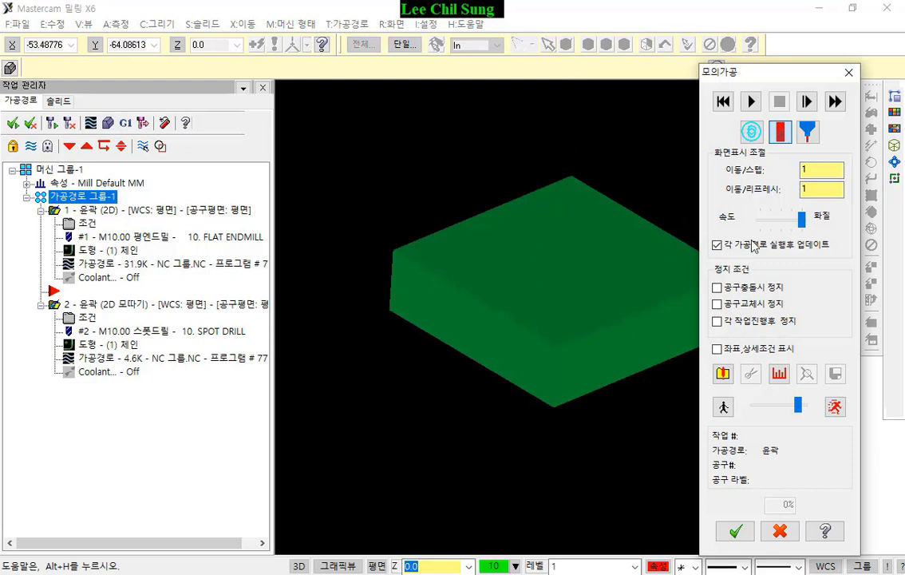
click(740, 311)
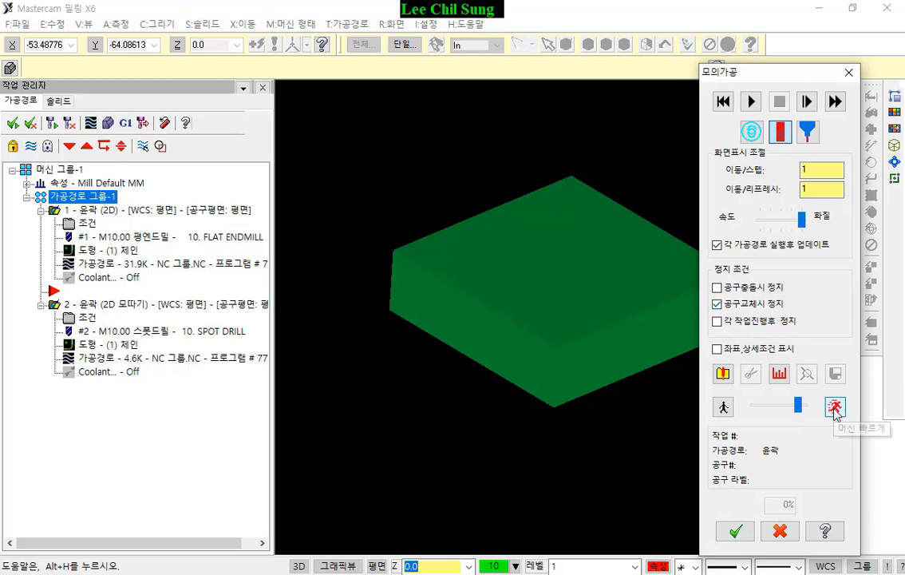
click(834, 407)
click(751, 101)
click(751, 101)
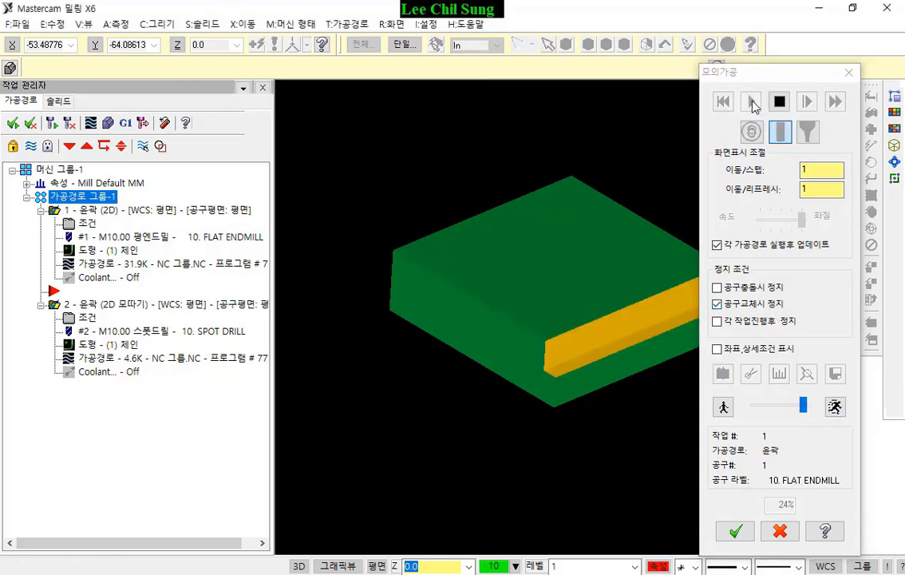
- Step the simulation on to the spot drill and examine its tip against the step's upper edge in a front view
middle_drag(404, 220, 550, 202)
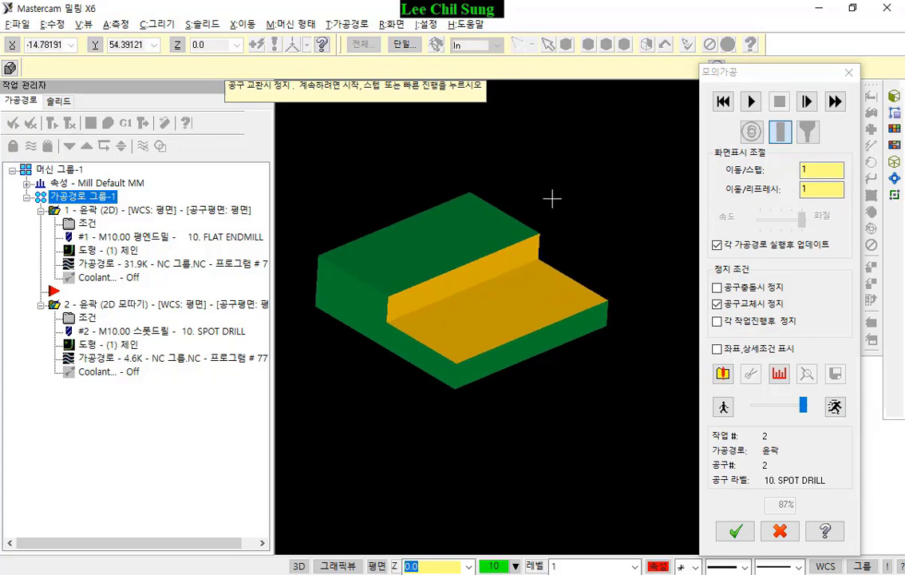
key(alt+2)
scroll(468, 248, up, 4)
scroll(471, 235, up, 2)
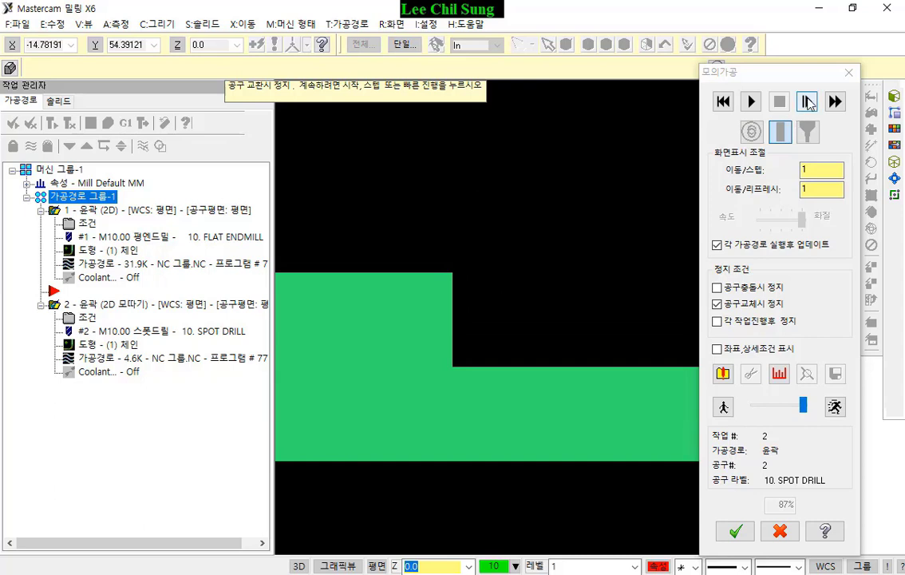
click(807, 100)
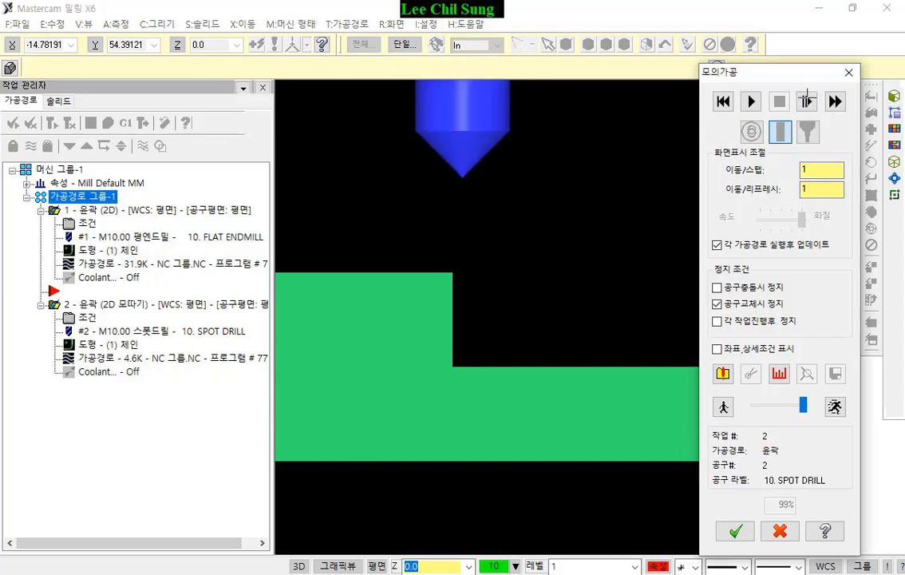
scroll(444, 218, up, 3)
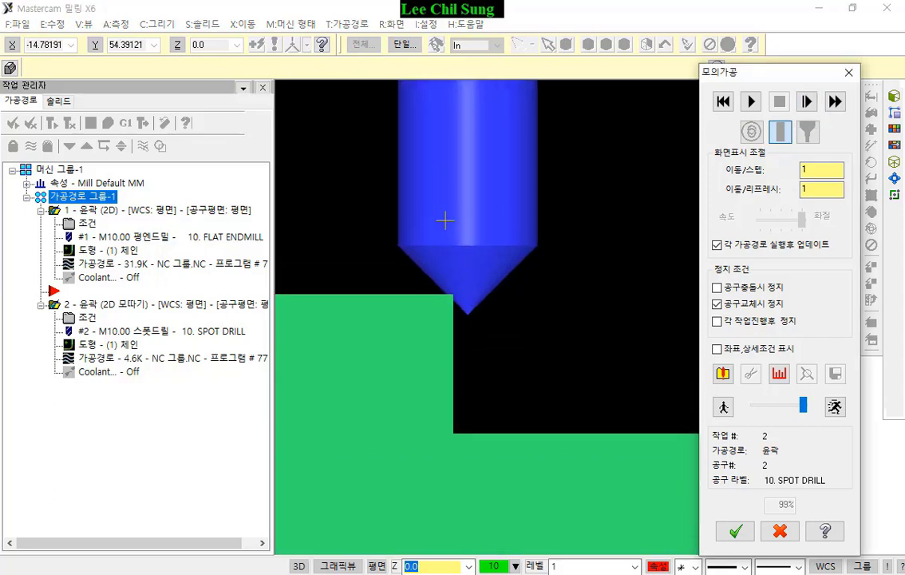
click(623, 370)
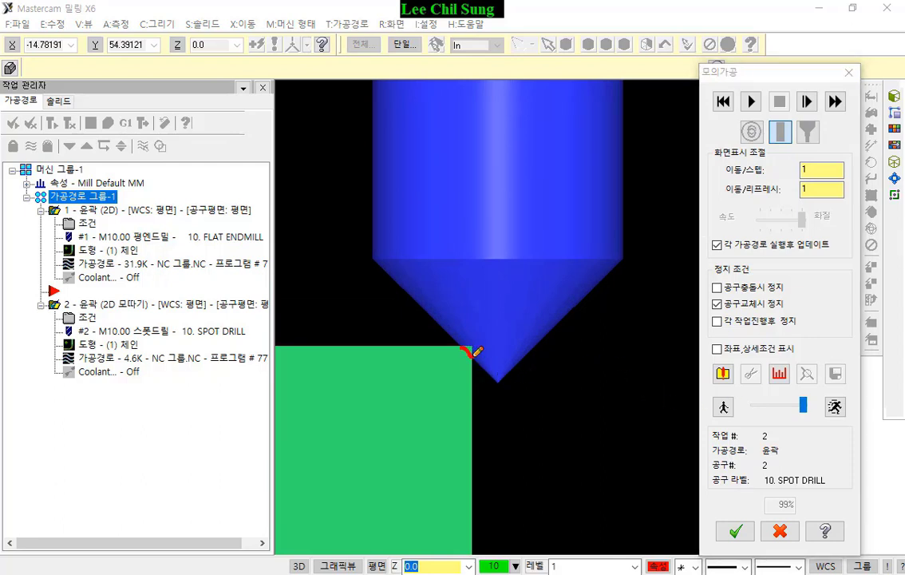
mouse_move(470, 210)
mouse_down()
mouse_move(466, 249)
mouse_move(503, 223)
mouse_up()
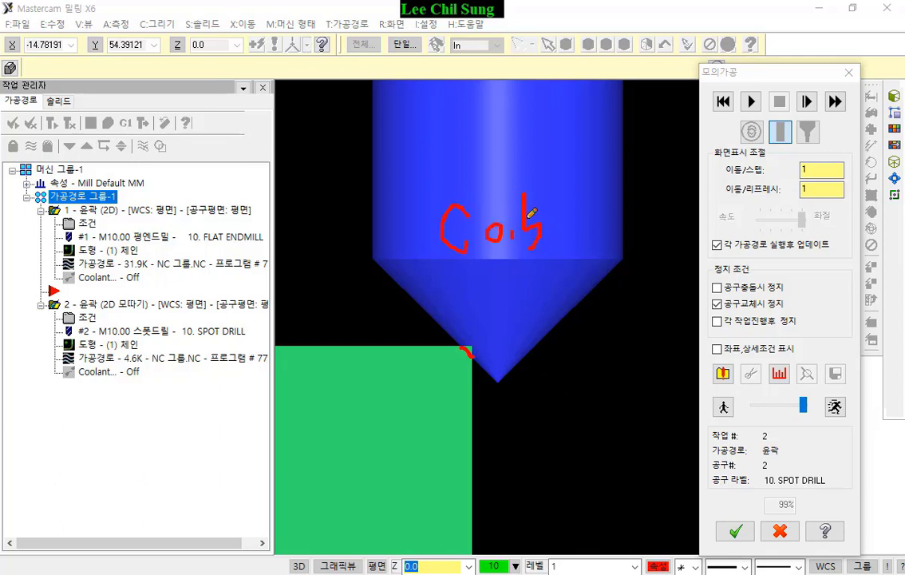
mouse_move(478, 340)
mouse_down()
mouse_move(643, 331)
mouse_move(670, 356)
mouse_move(702, 334)
mouse_up()
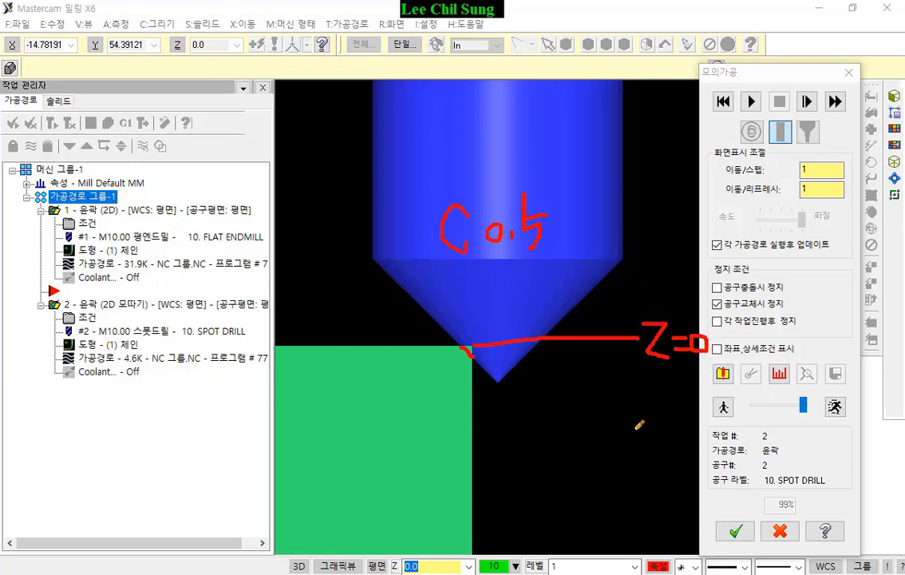
drag(498, 381, 498, 479)
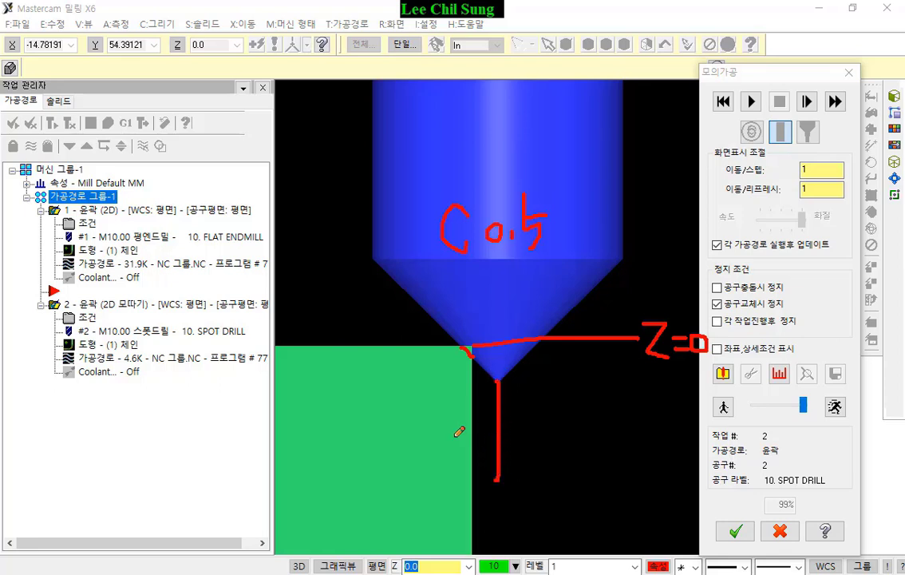
mouse_move(435, 433)
mouse_down()
mouse_move(563, 433)
mouse_move(453, 457)
mouse_up()
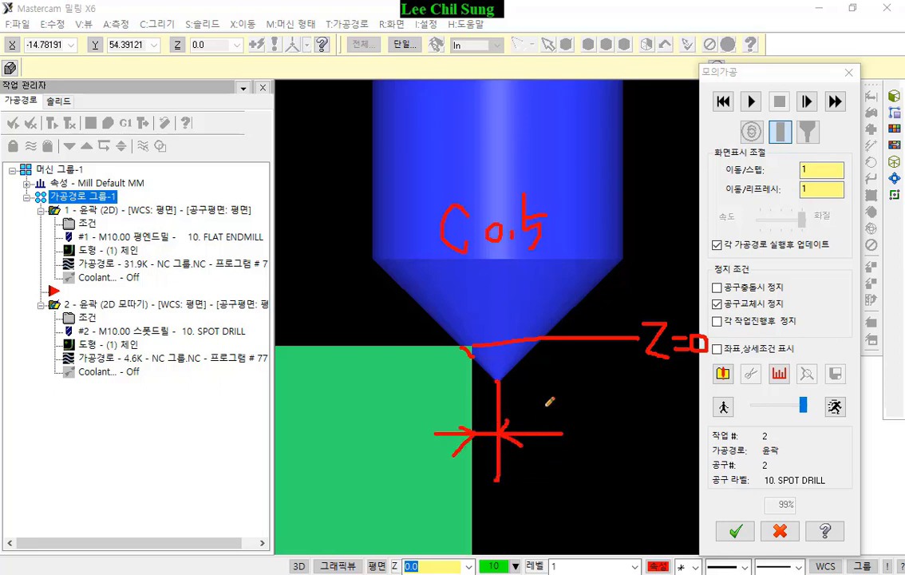
drag(543, 407, 546, 424)
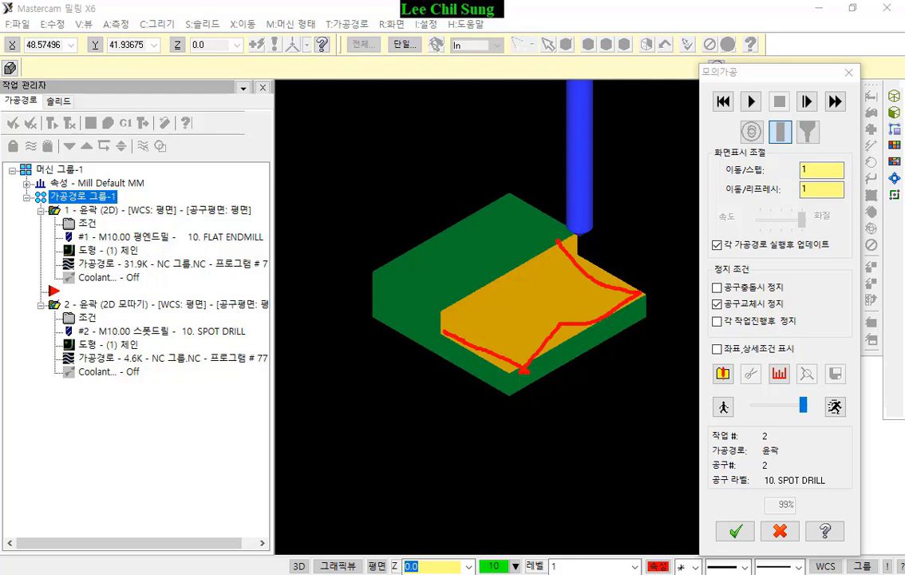
right_click(694, 220)
click(814, 394)
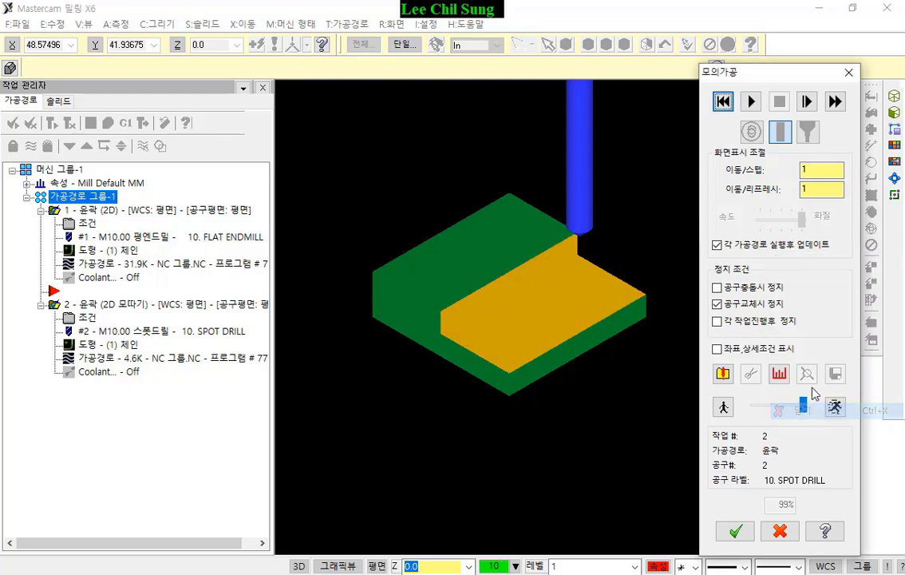
- Close the simulation, move the insertion point below the chamfer operation, and collapse both operations in the toolpath group
click(848, 71)
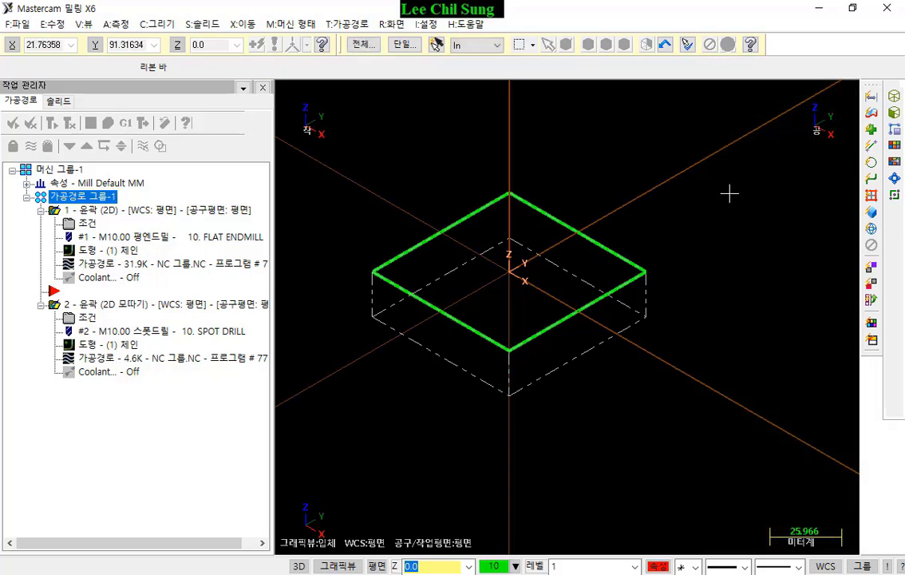
scroll(438, 319, up, 1)
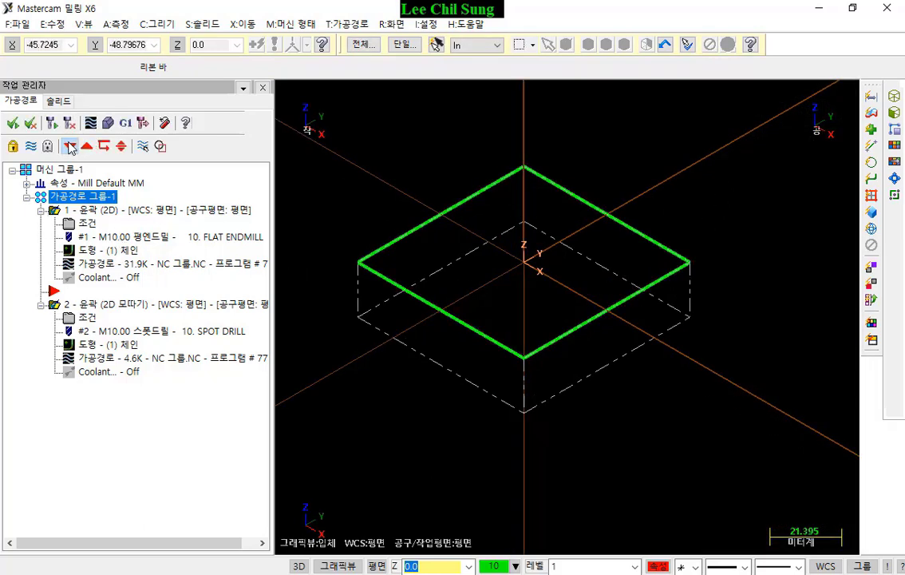
click(71, 146)
click(41, 210)
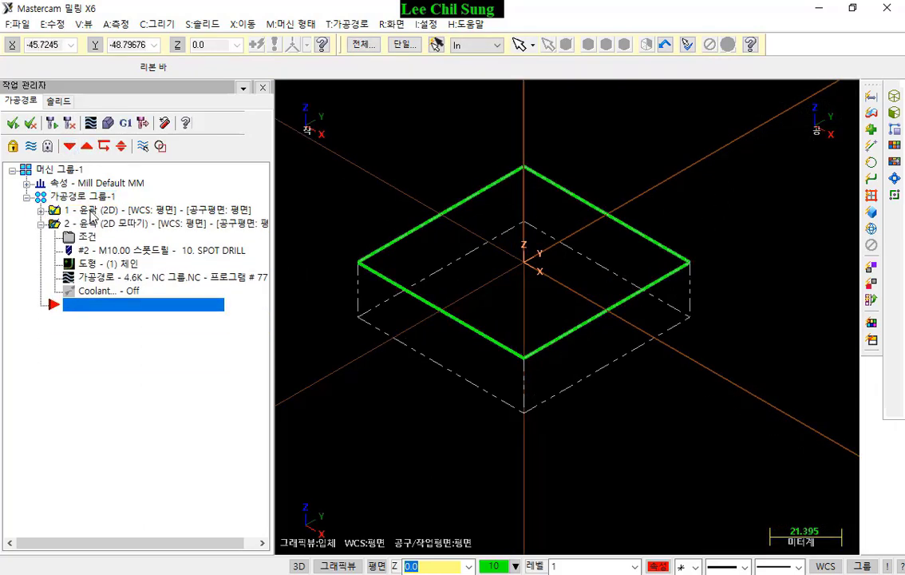
click(41, 224)
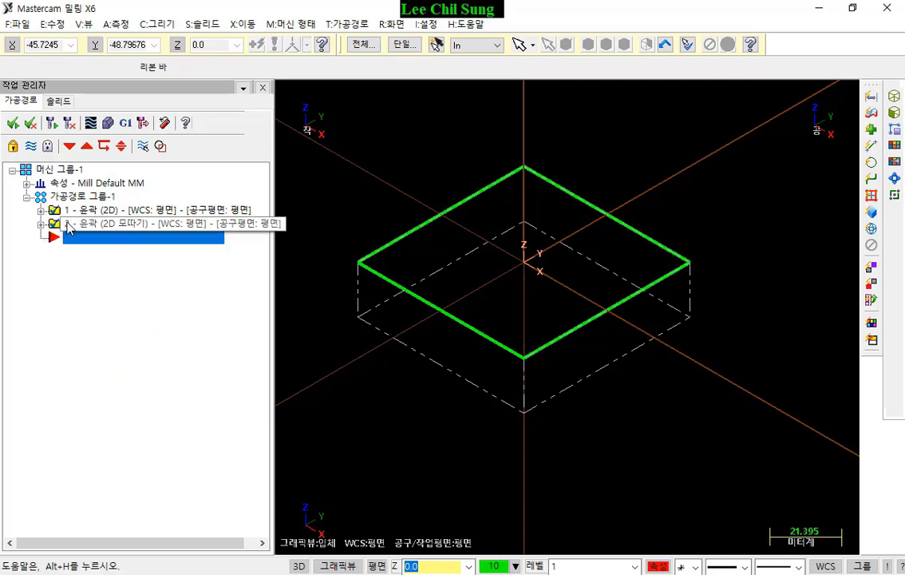
scroll(631, 188, up, 1)
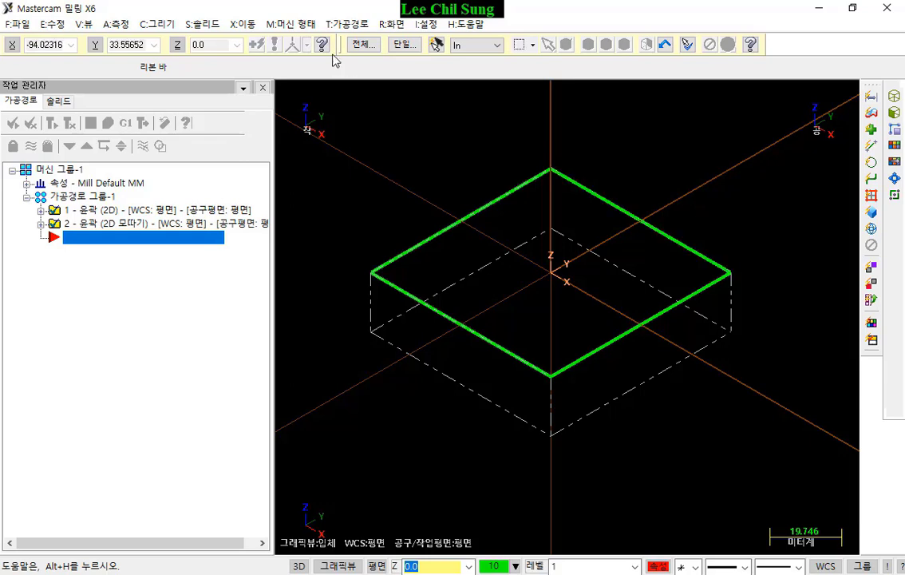
- Break the top rectangle's two opposite edges crossed by the Y axis into two pieces each at their midpoints
click(58, 25)
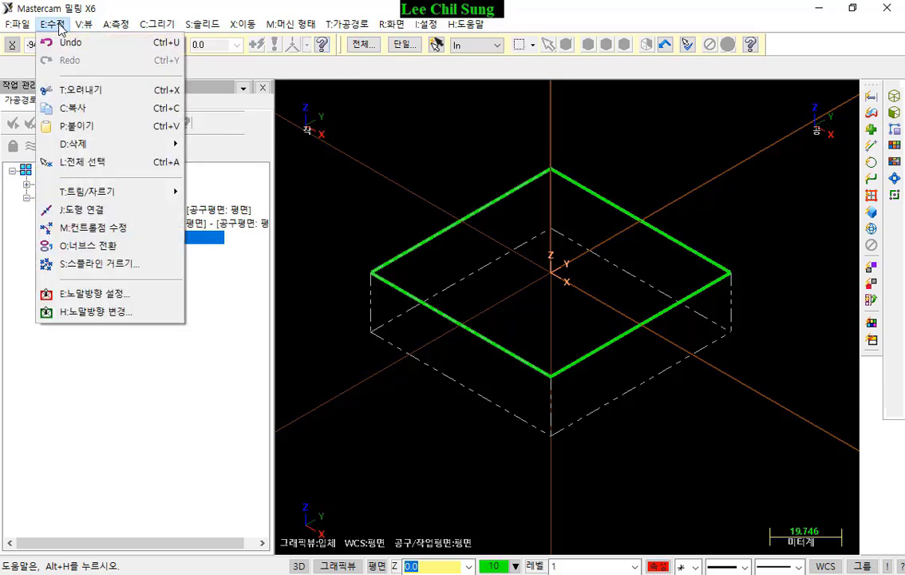
mouse_move(90, 196)
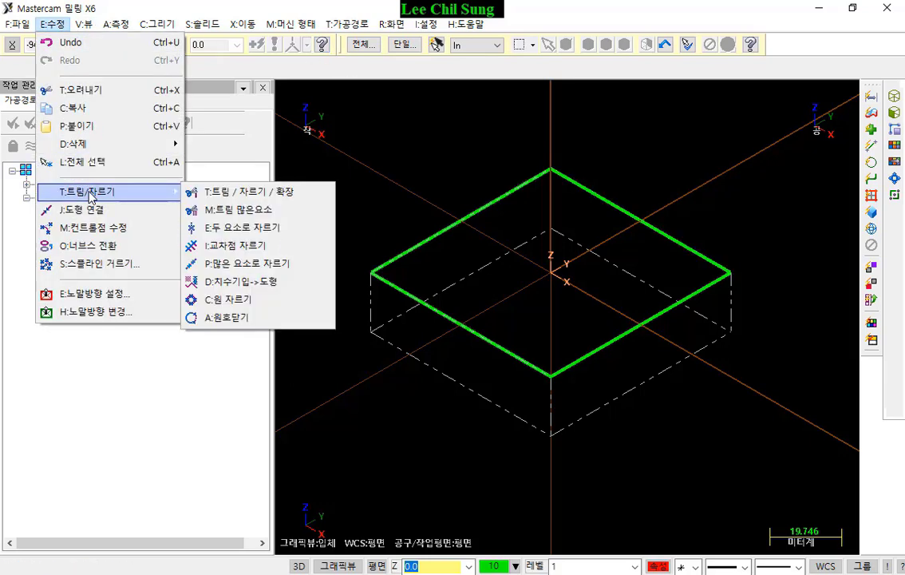
click(238, 232)
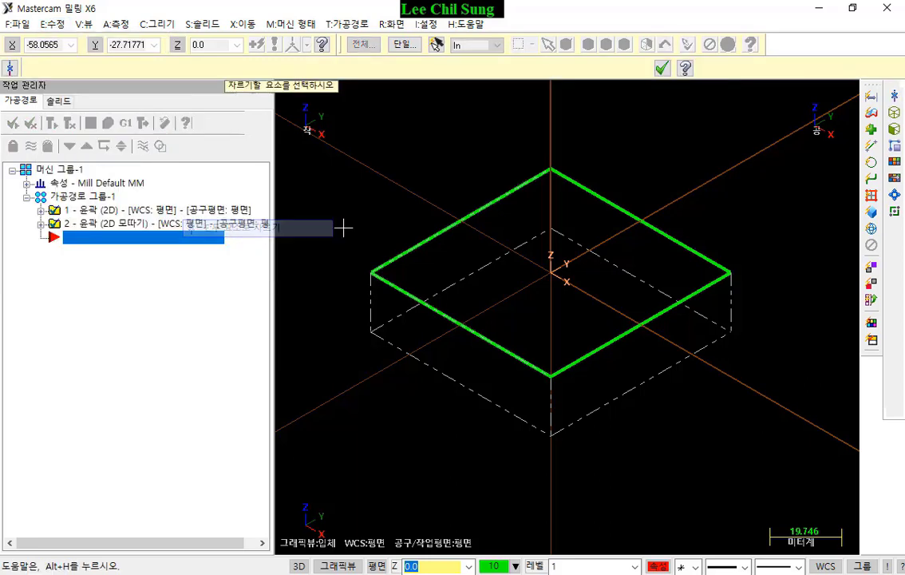
click(598, 199)
click(642, 222)
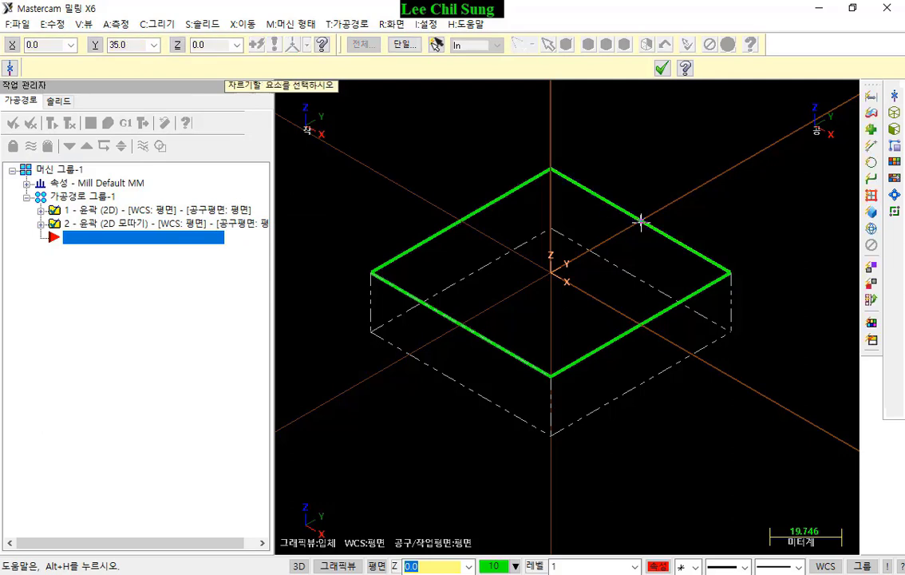
click(465, 326)
click(463, 325)
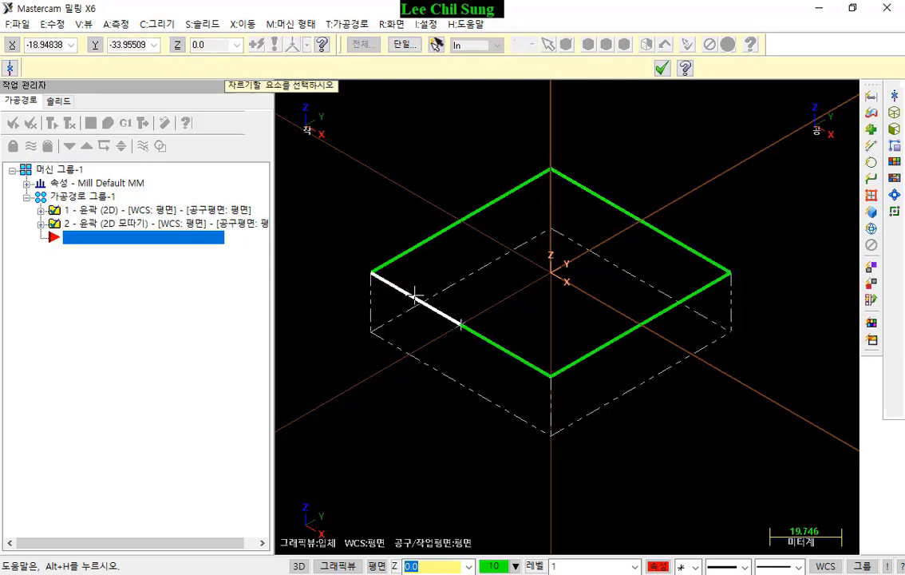
- Hide all geometry except the top rectangle's +X edge and the two half edges adjoining it
click(662, 68)
click(676, 239)
click(680, 295)
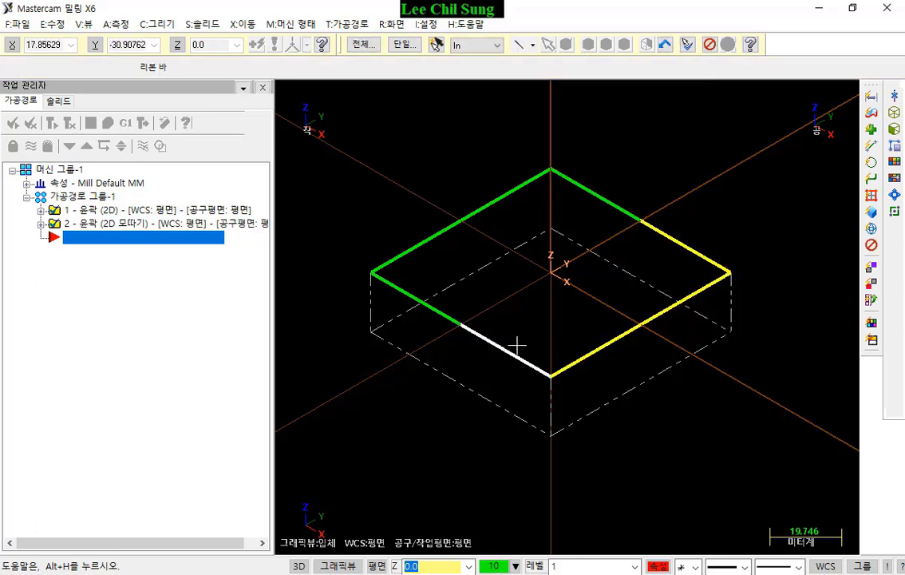
click(516, 354)
key(alt+e)
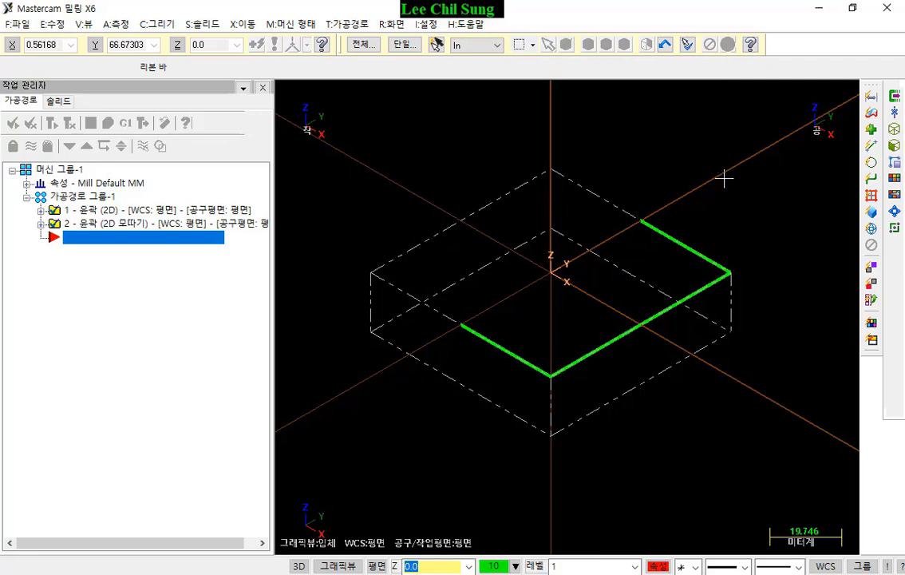
scroll(566, 152, down, 2)
scroll(566, 152, up, 3)
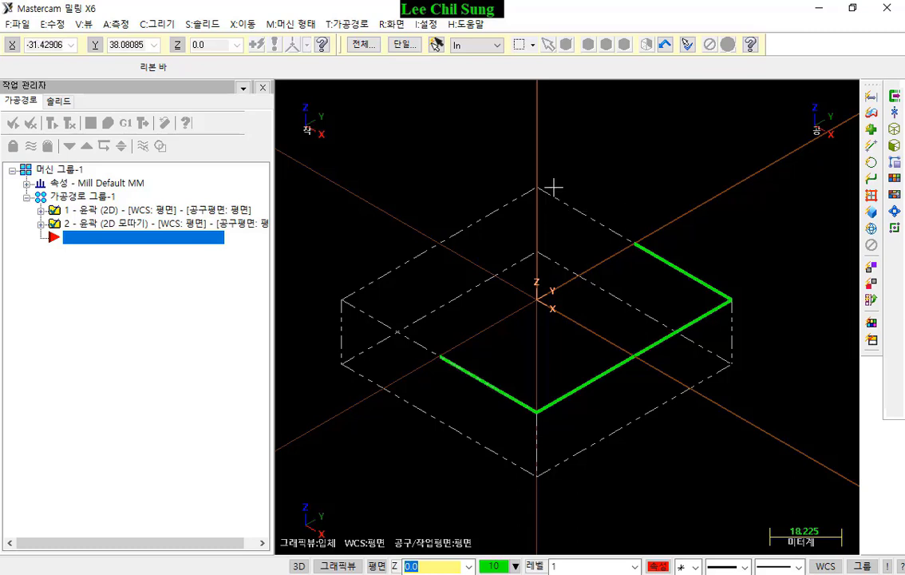
- Copy the 2D chamfer operation after itself in the toolpath group and expand the copy
click(102, 224)
right_drag(102, 227, 113, 283)
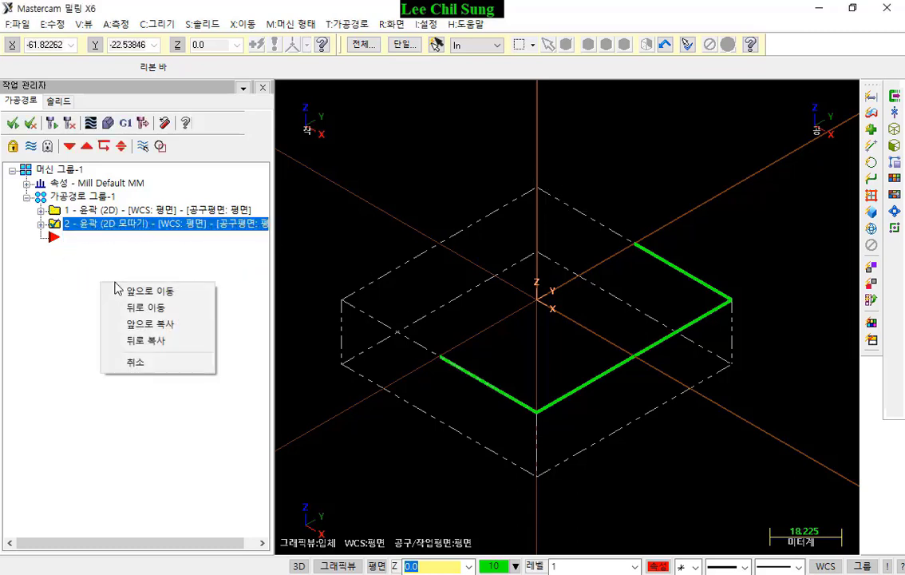
click(142, 342)
click(41, 251)
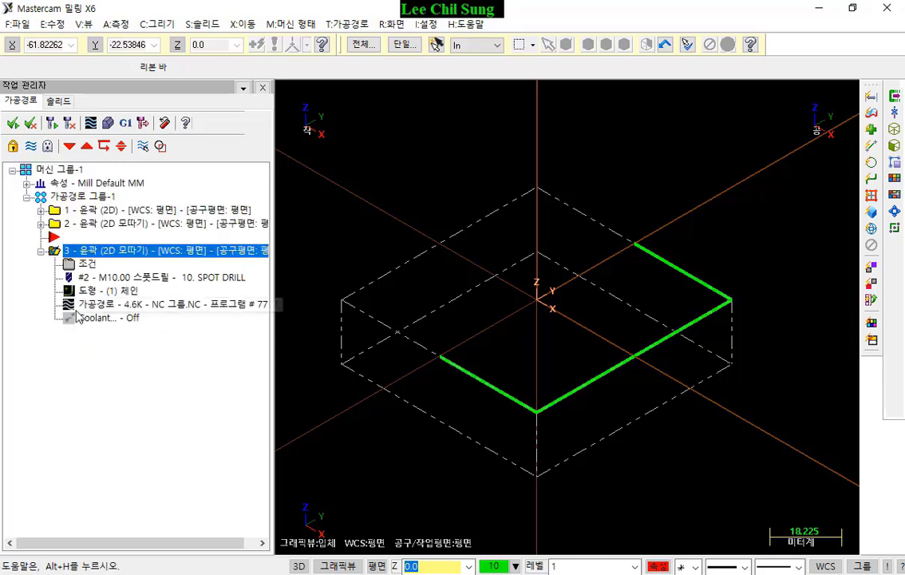
- Rechain the copied chamfer's geometry along the three visible edges, starting from the half edge on the +Y side
click(90, 292)
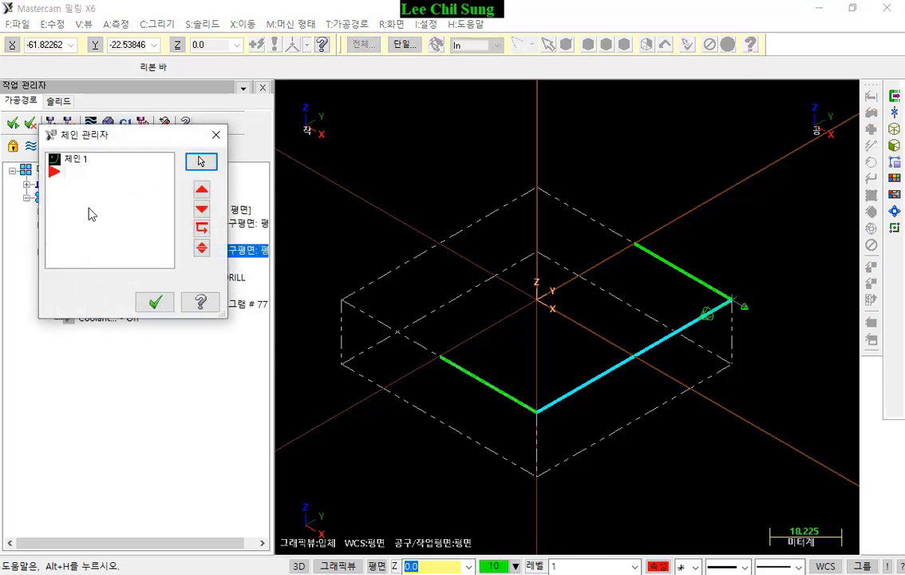
right_click(89, 208)
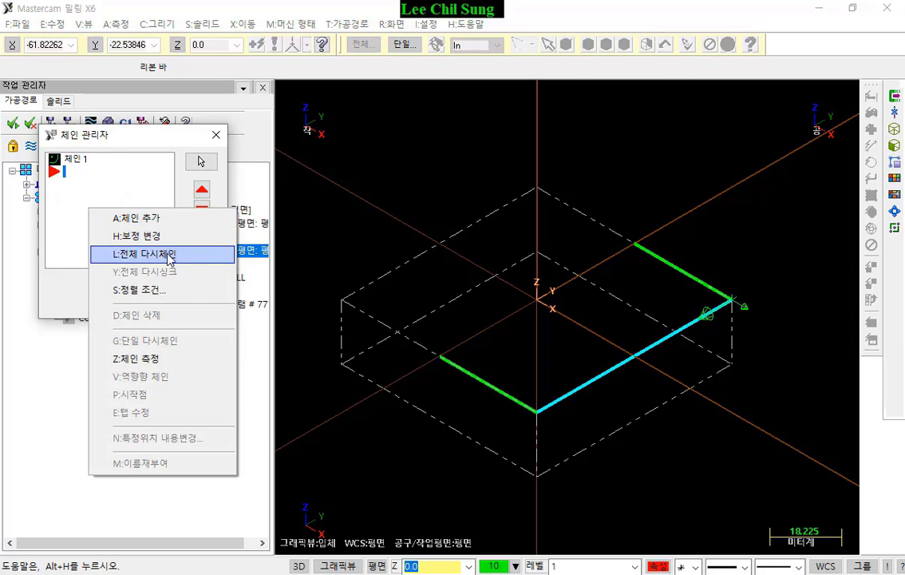
click(170, 255)
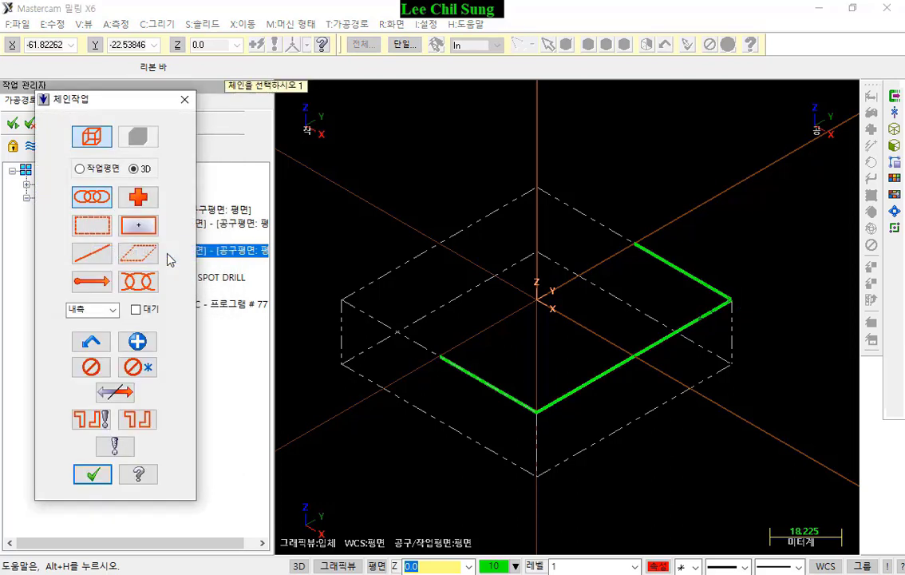
click(648, 249)
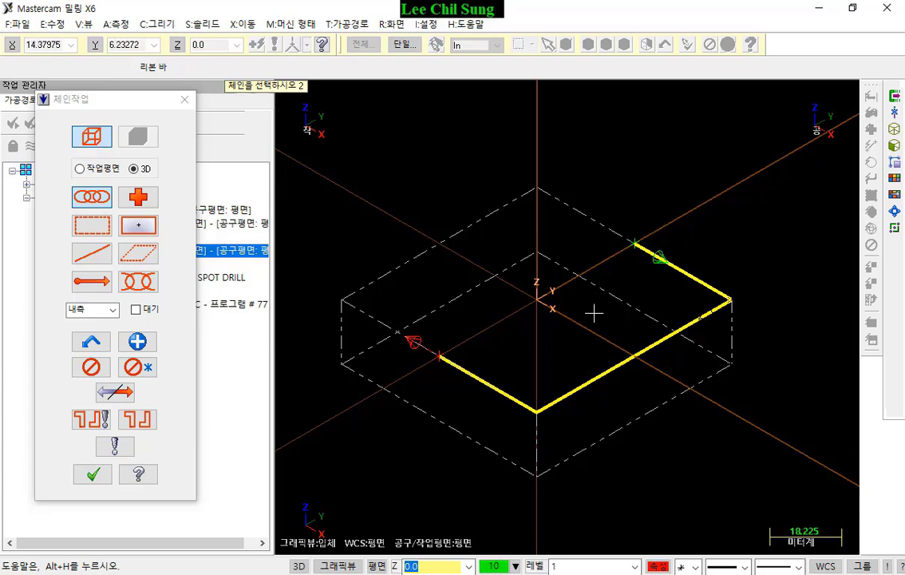
click(92, 474)
click(155, 302)
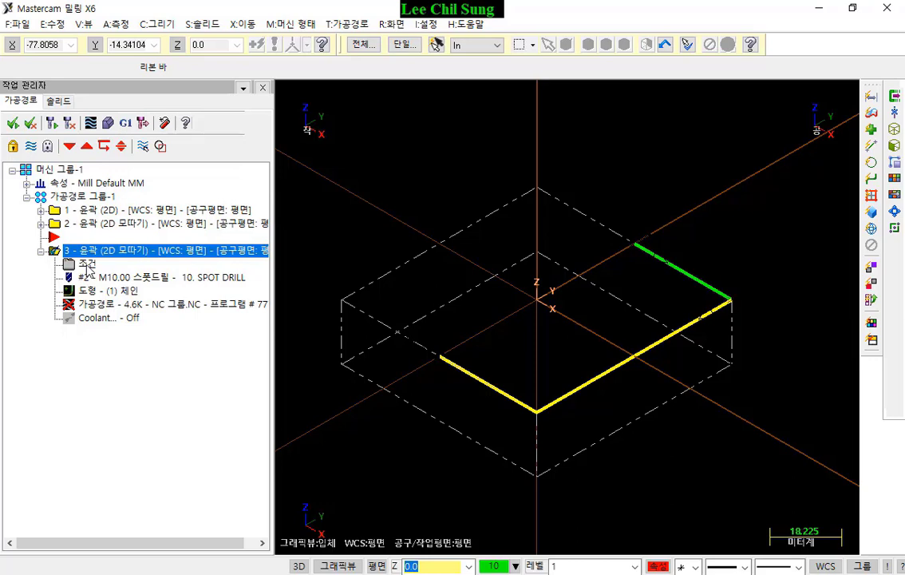
- Set the copied chamfer operation's cutting depth to -10.0 in its linking parameters
click(86, 264)
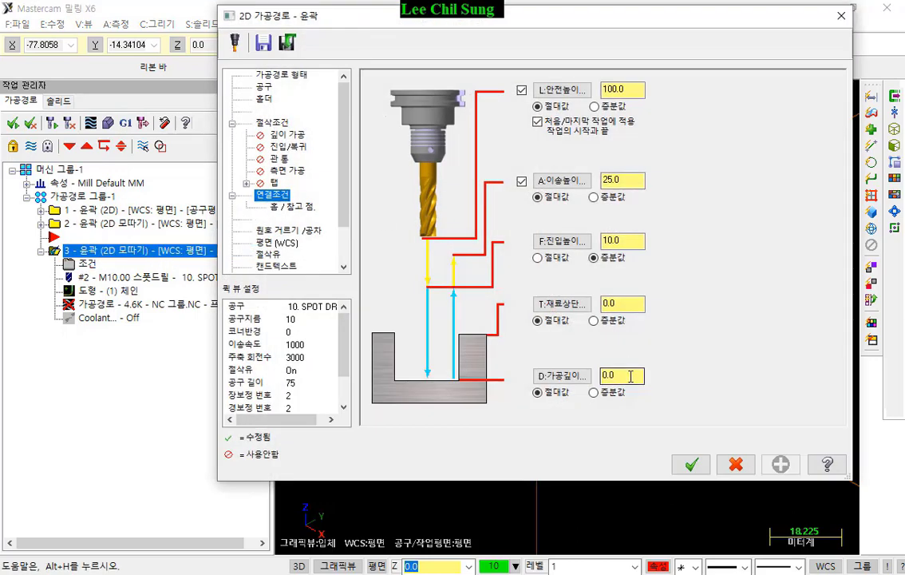
double_click(630, 376)
text(-10)
click(626, 304)
double_click(604, 376)
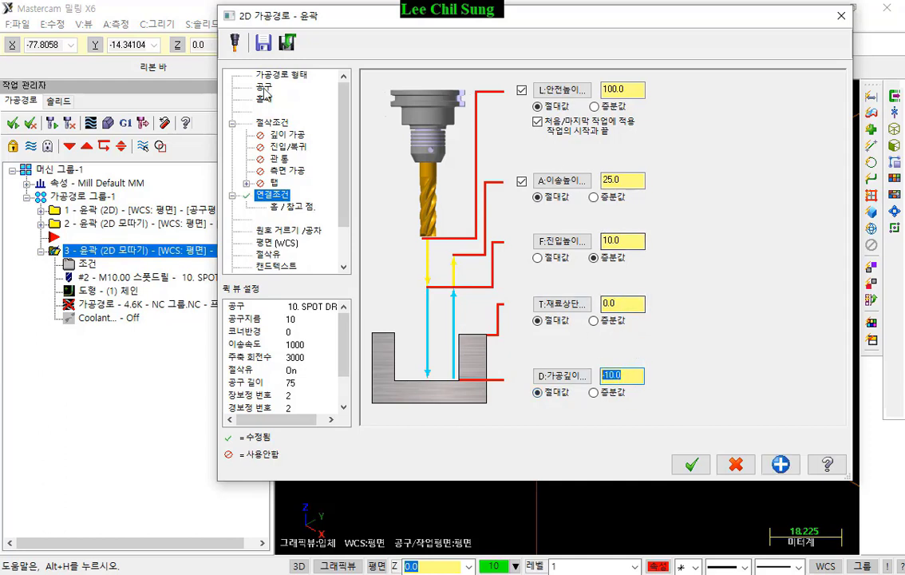
- Set the copied chamfer's wall stock to leave to 0, accept the parameters, and regenerate the outdated toolpath
click(272, 122)
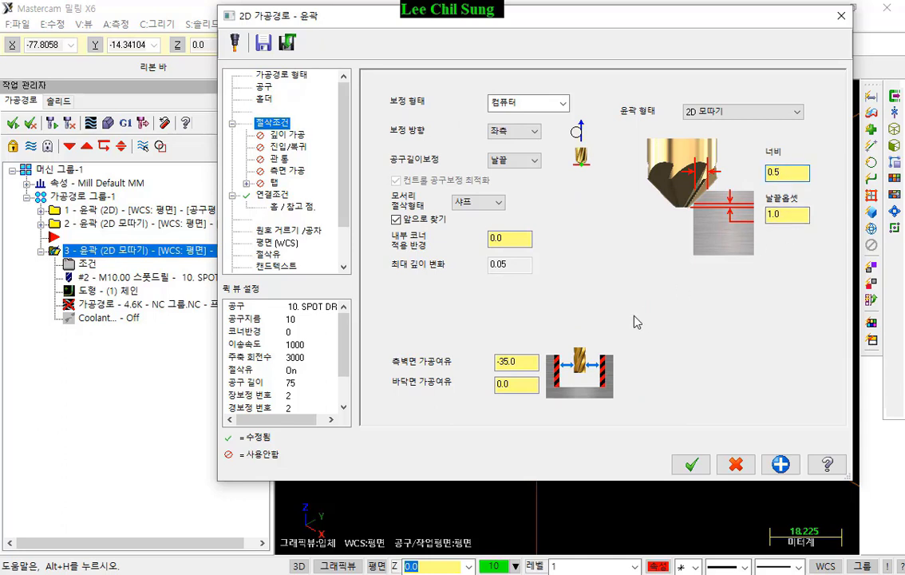
drag(533, 361, 447, 369)
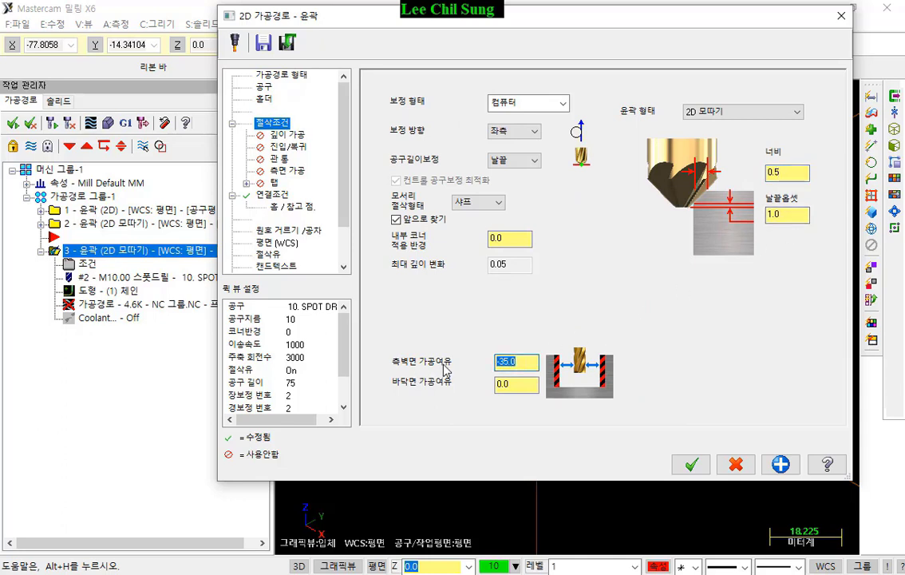
text(0)
key(BackSpace)
click(692, 464)
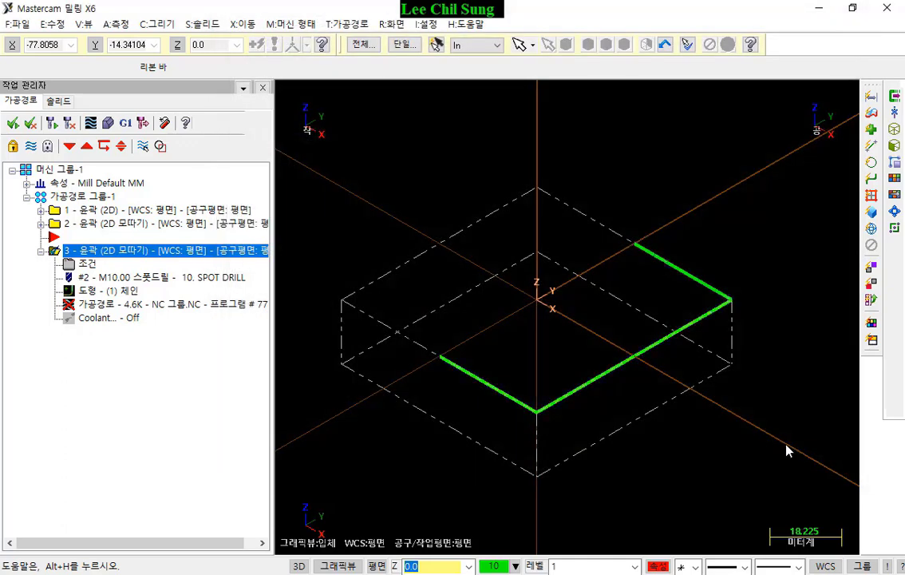
click(31, 122)
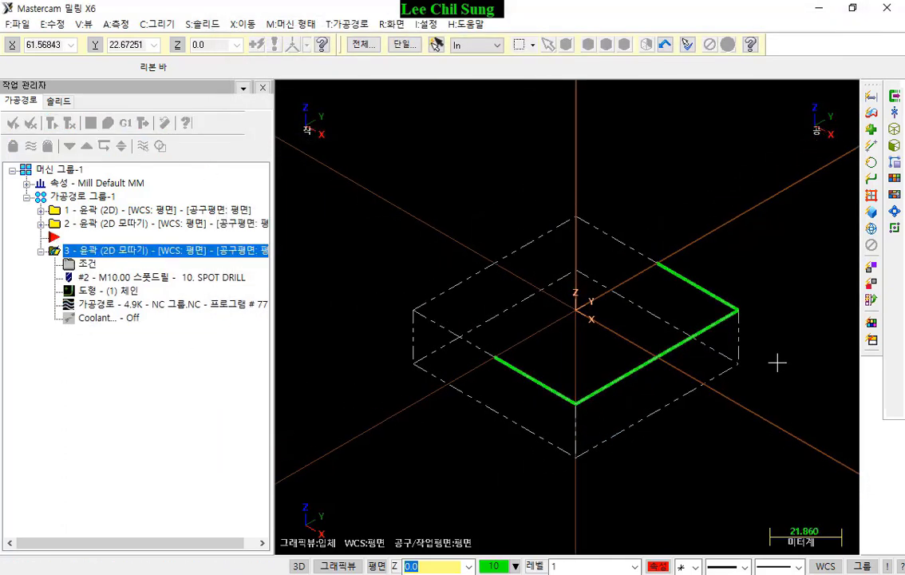
- Simulate the whole toolpath group through the end mill cut up to the change to the spot drill
click(80, 195)
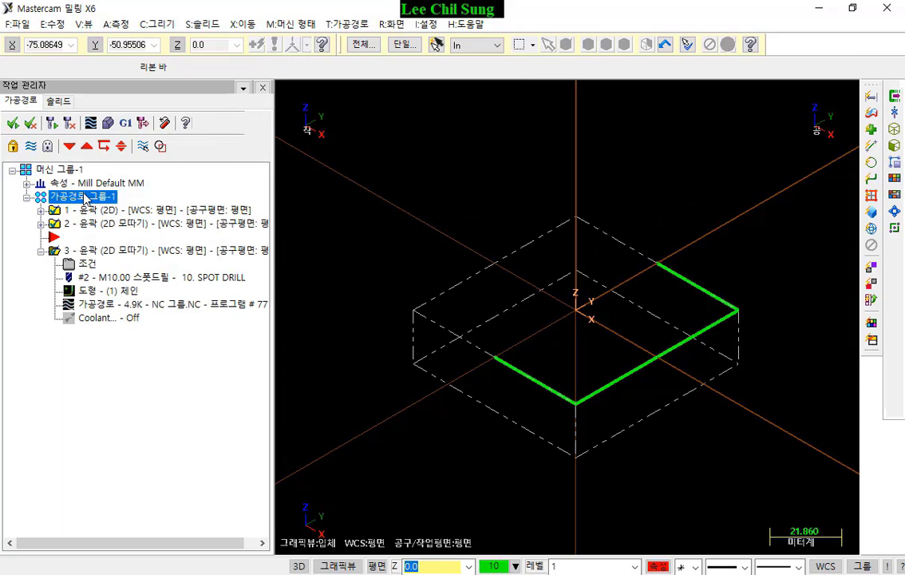
click(107, 123)
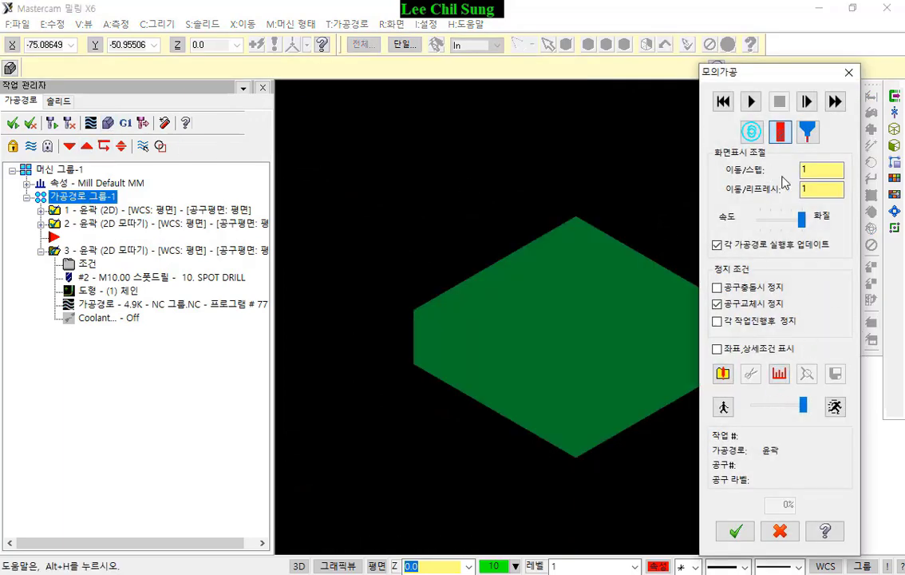
click(751, 102)
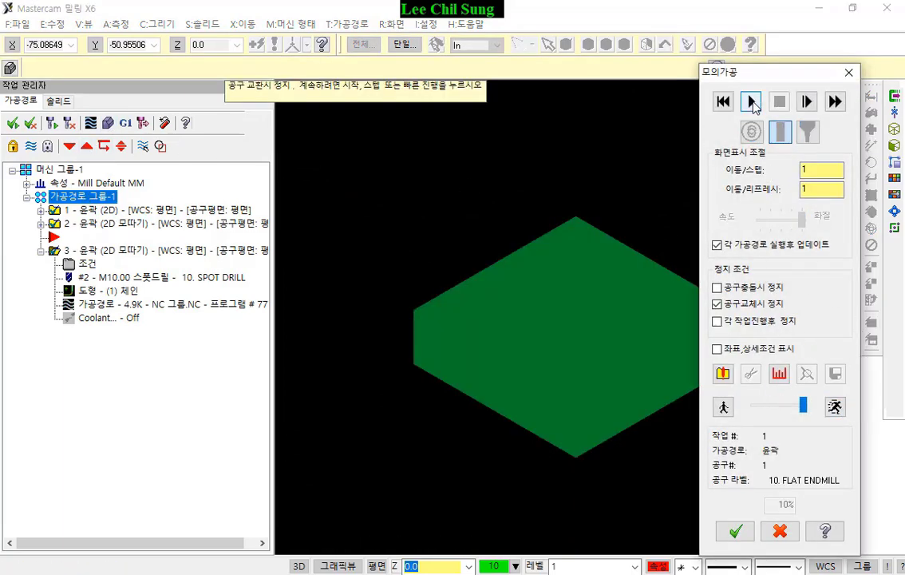
click(751, 101)
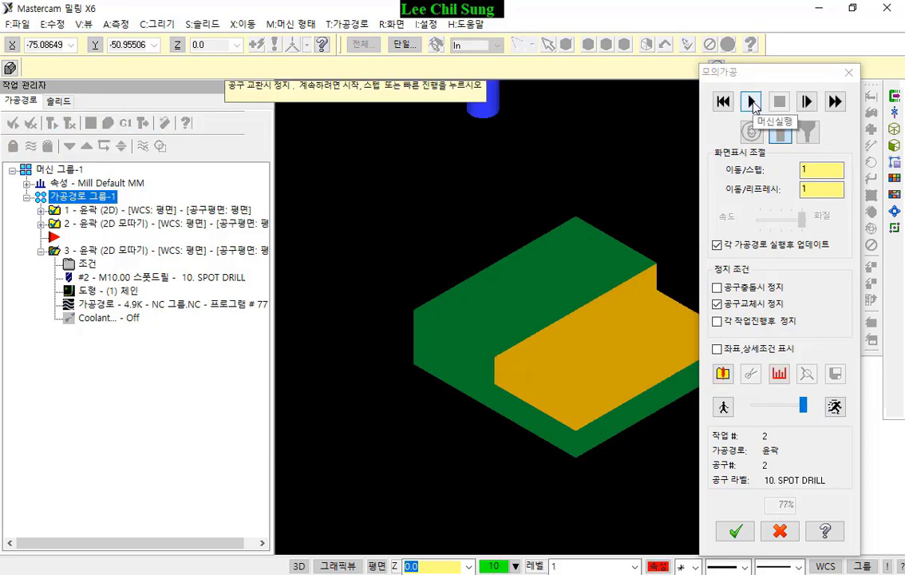
- Slow the simulation slightly and step through both spot drill chamfer operations, along the upper edge and the lower step edges
drag(803, 407, 799, 406)
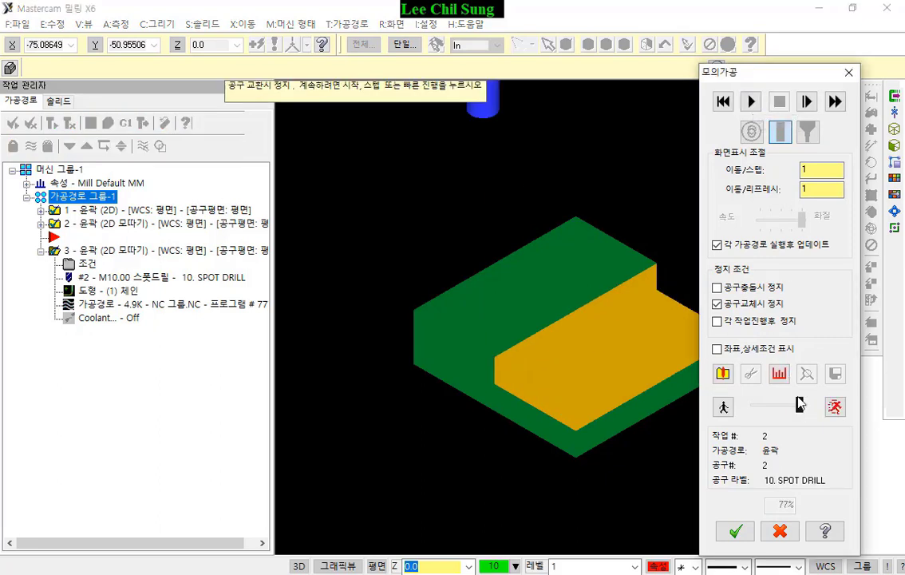
click(807, 101)
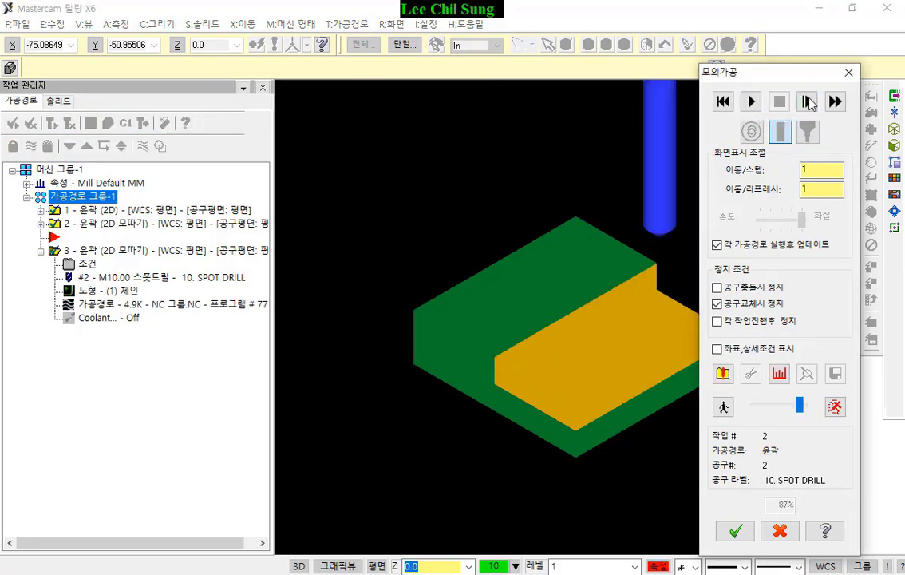
click(808, 101)
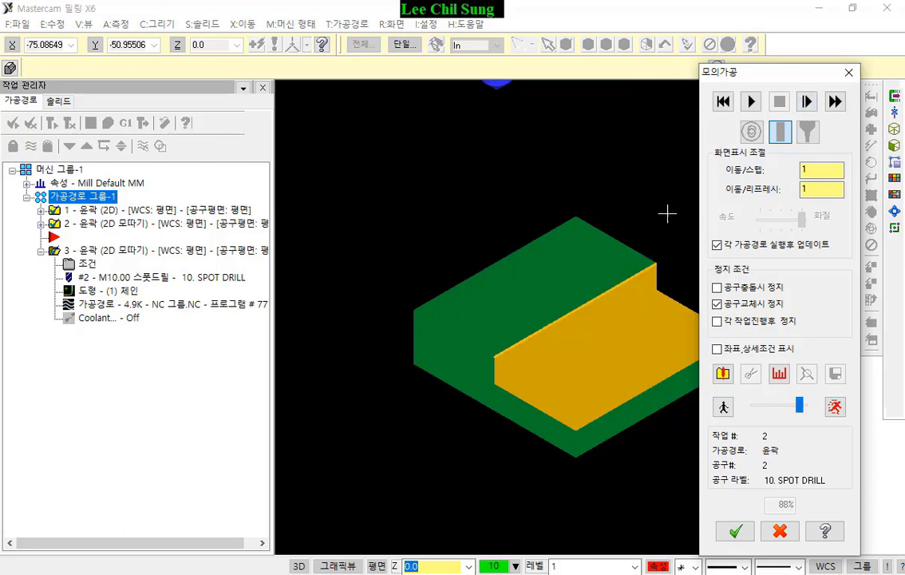
click(339, 211)
scroll(574, 303, up, 4)
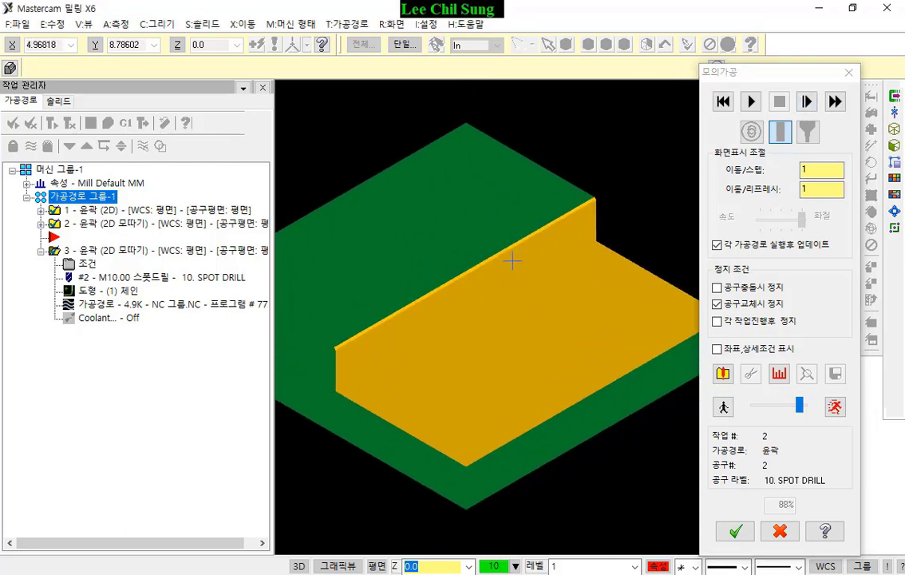
click(808, 101)
click(808, 101)
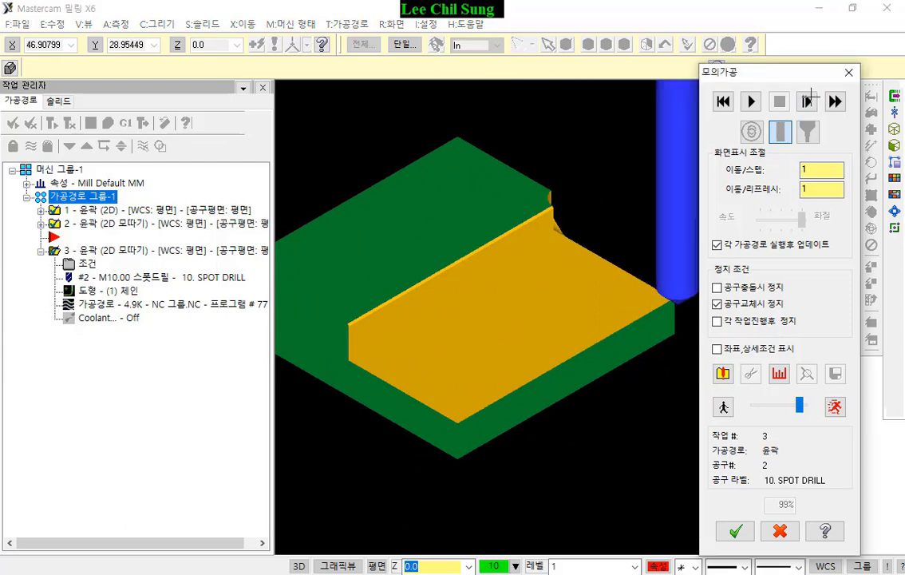
click(808, 101)
click(808, 101)
click(808, 101)
click(811, 101)
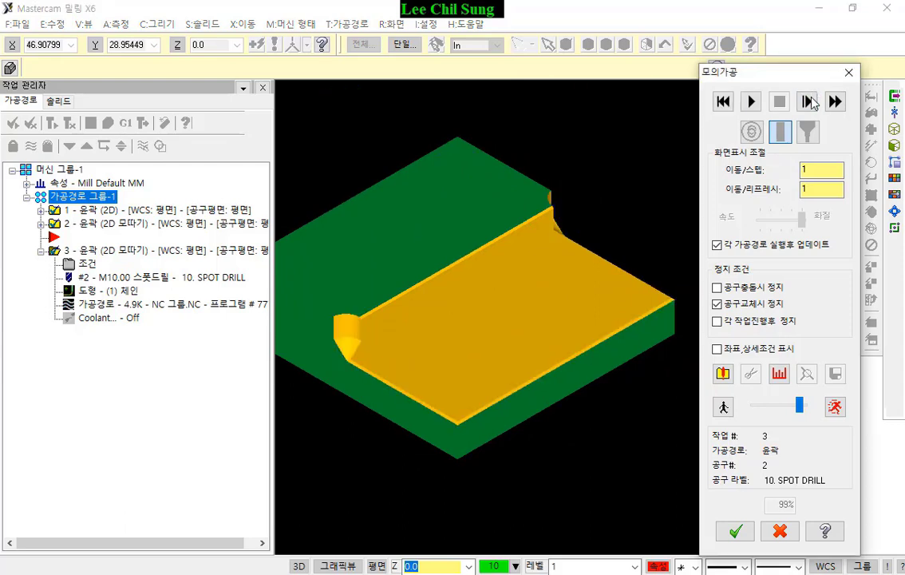
- Examine the chamfered lower edges and both ends of the step wall, run the simulation to its end, and close it
scroll(443, 452, up, 1)
scroll(471, 435, up, 2)
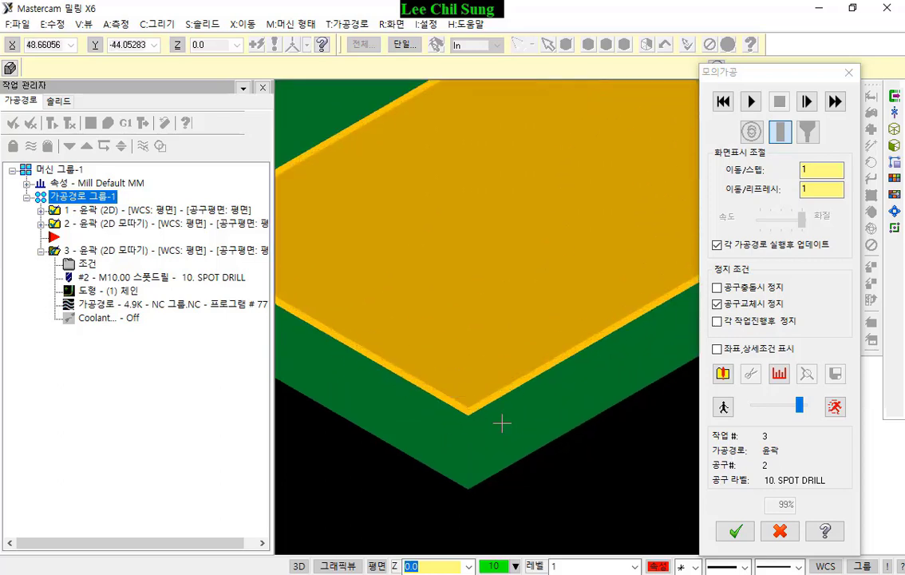
scroll(543, 463, down, 2)
scroll(364, 297, up, 5)
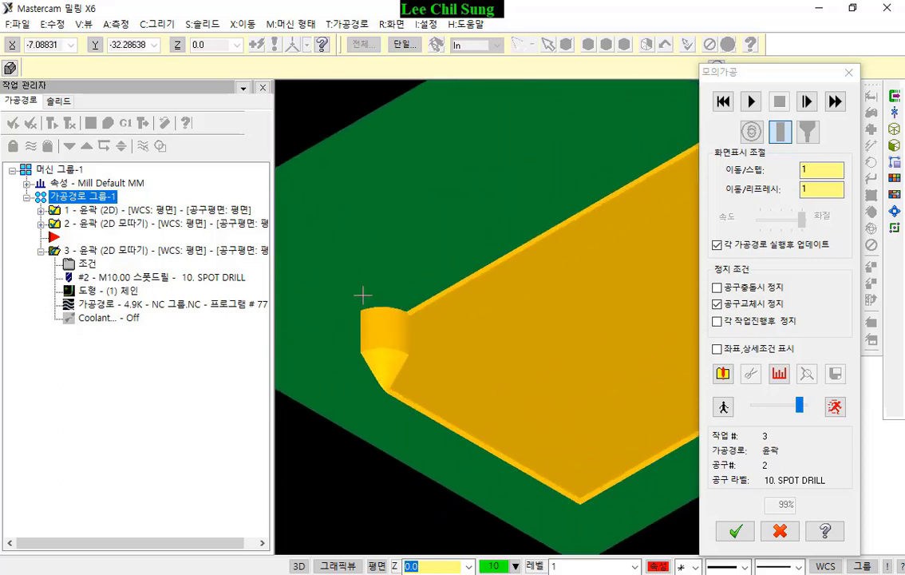
scroll(351, 304, down, 5)
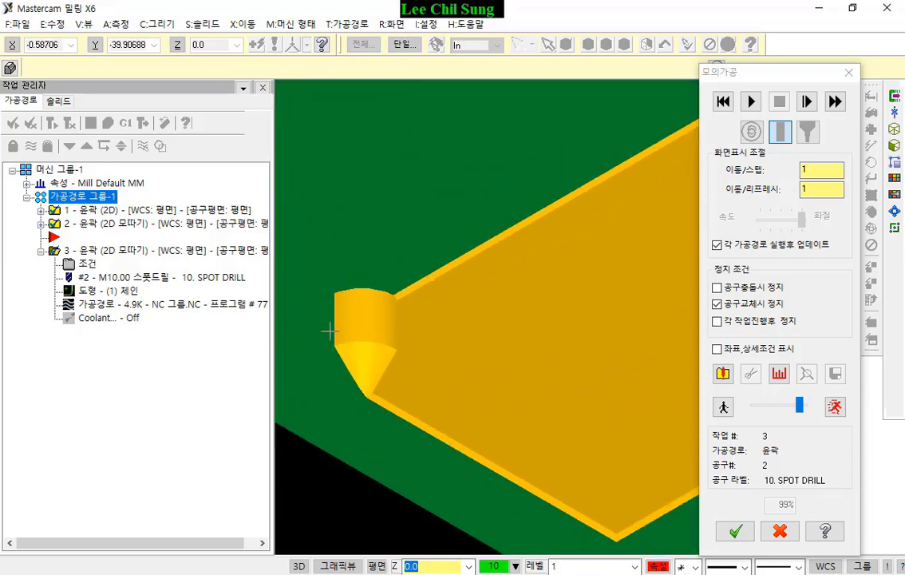
mouse_move(570, 230)
middle_down()
mouse_move(538, 243)
mouse_move(576, 236)
middle_up()
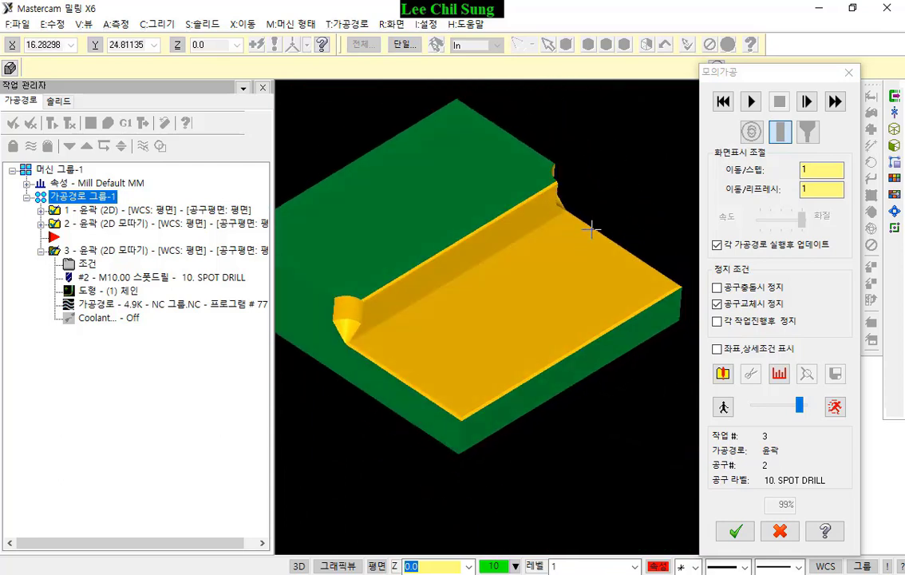
click(750, 102)
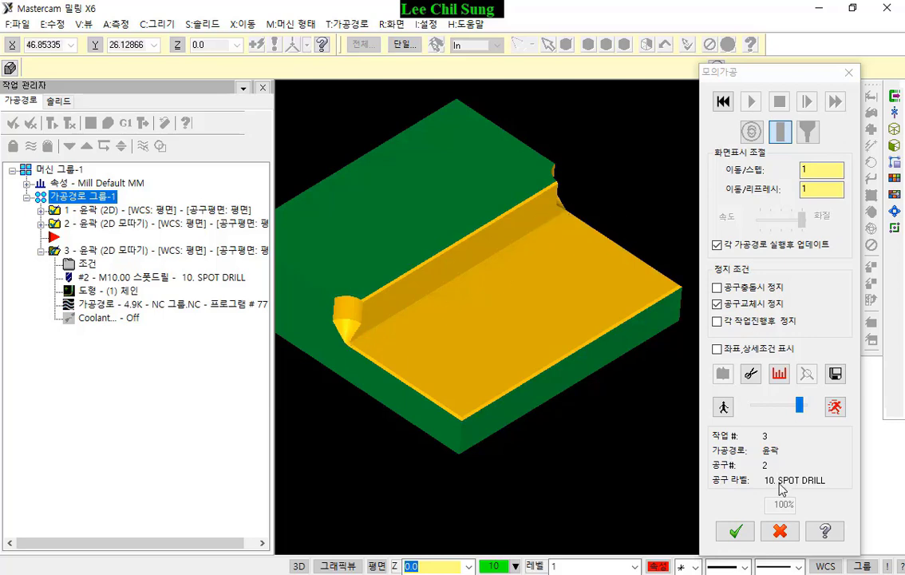
click(779, 531)
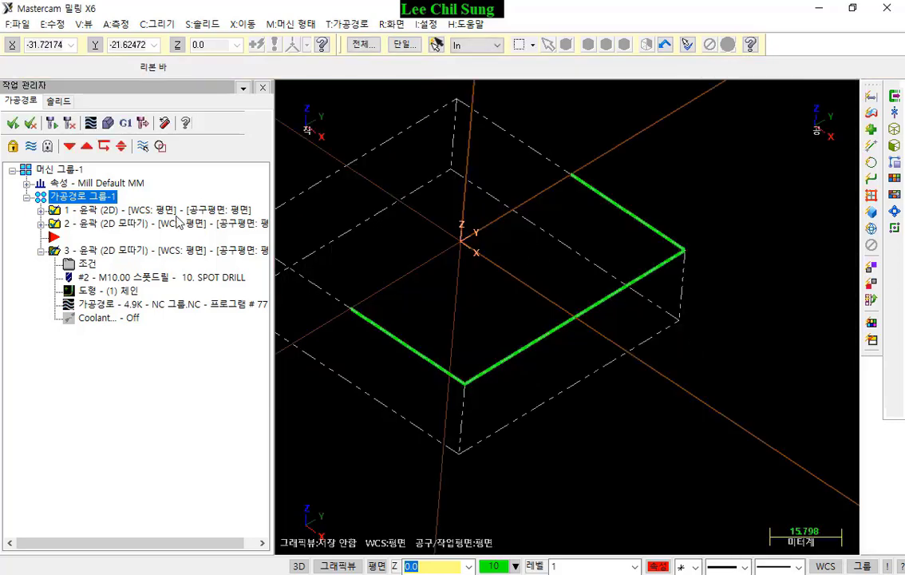
- Enable lead in/out for the lower chamfer operation, with adjustment of both the contour's start and its end
click(87, 266)
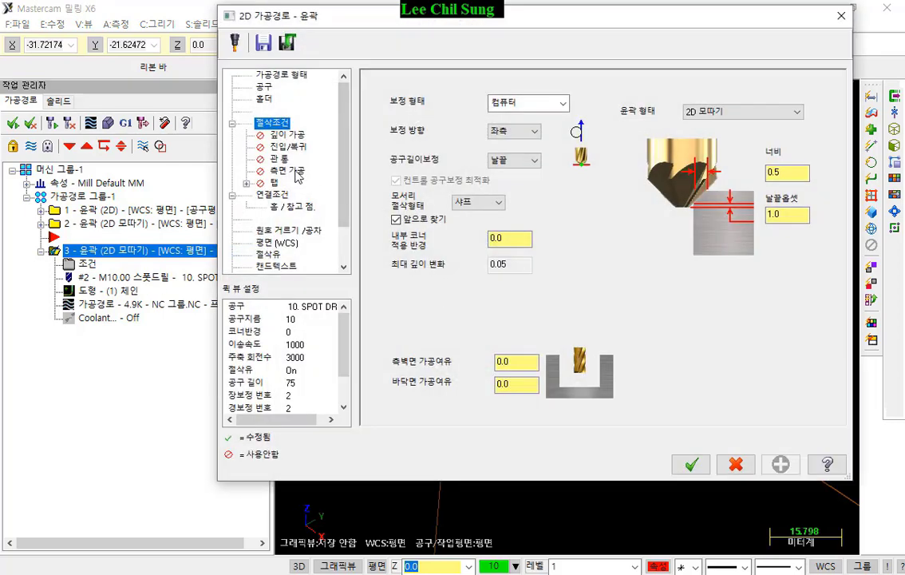
click(290, 150)
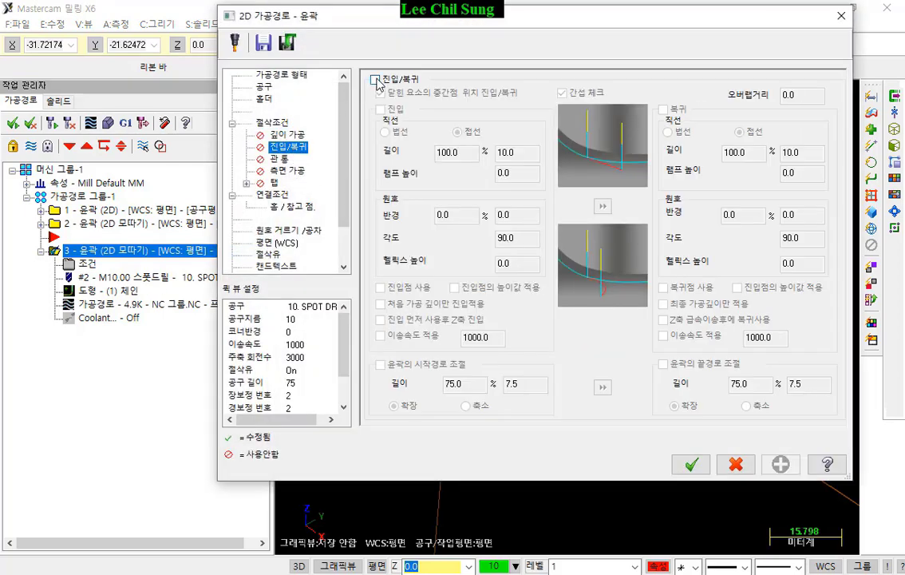
click(375, 80)
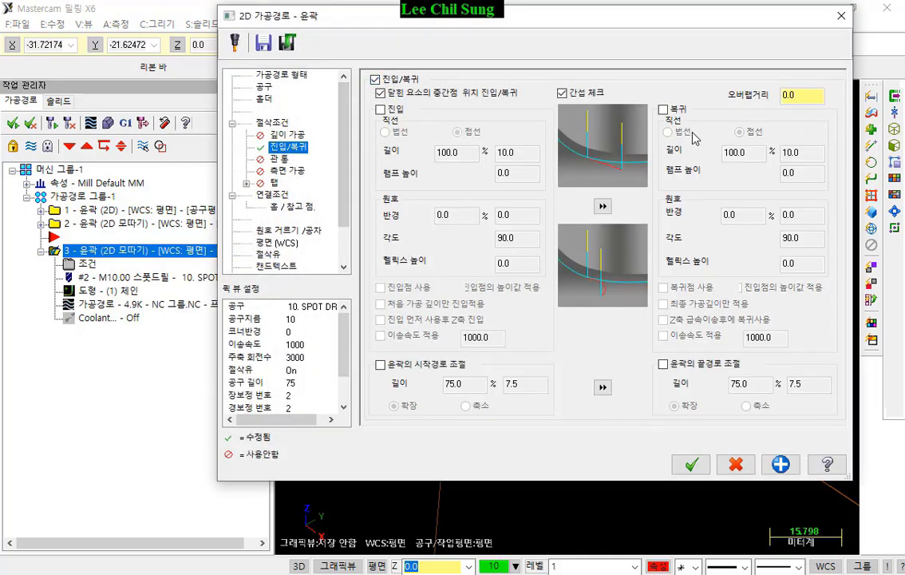
click(381, 365)
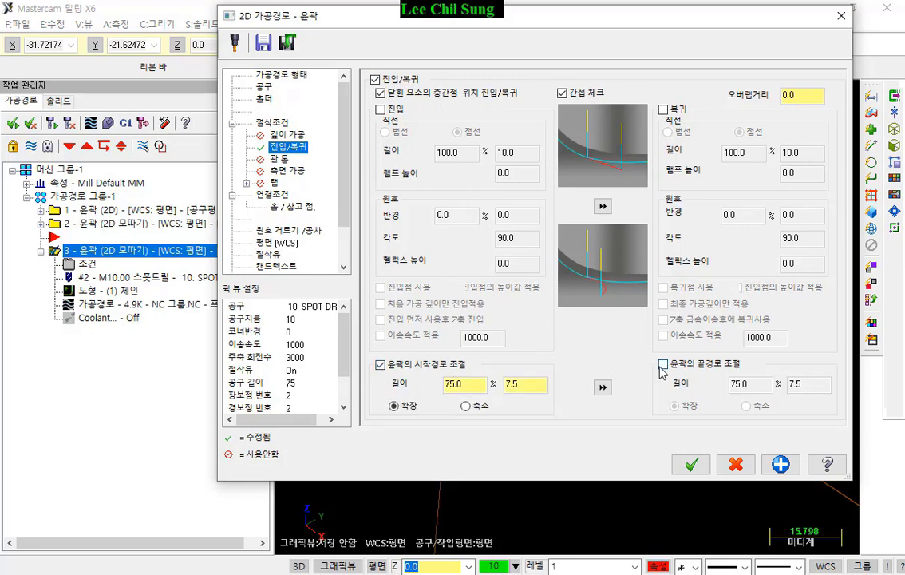
click(662, 365)
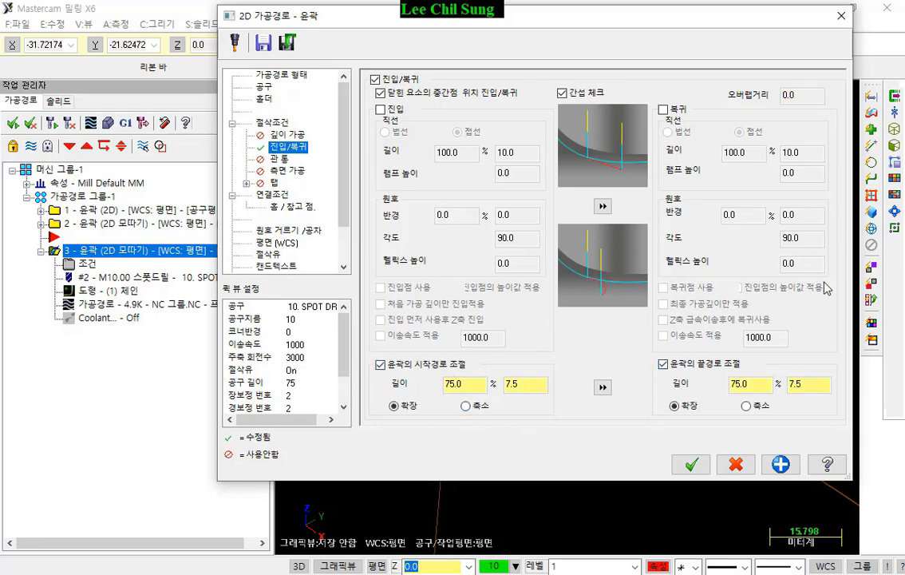
mouse_move(780, 422)
mouse_down()
mouse_move(382, 411)
mouse_move(369, 359)
mouse_move(786, 351)
mouse_move(845, 392)
mouse_move(815, 418)
mouse_up()
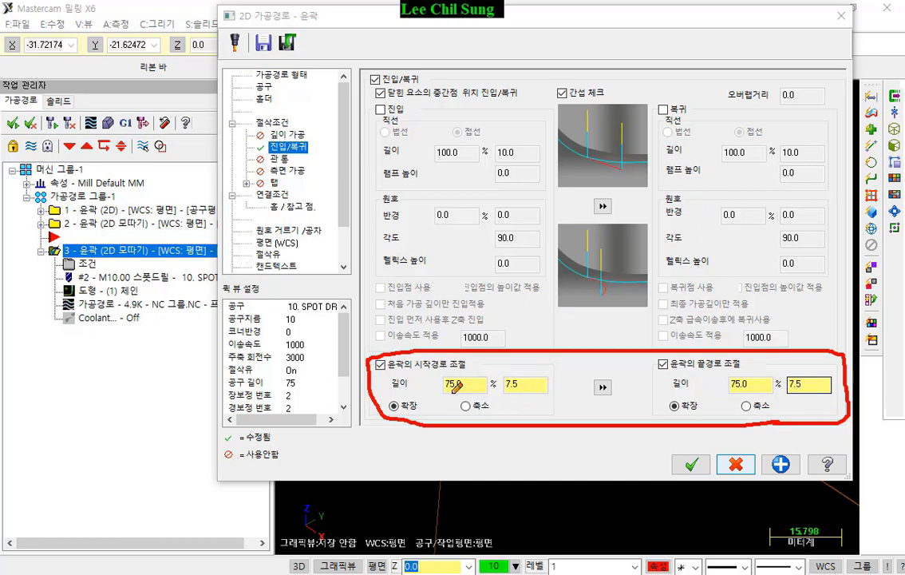
mouse_move(422, 416)
mouse_down()
mouse_move(371, 393)
mouse_move(417, 412)
mouse_up()
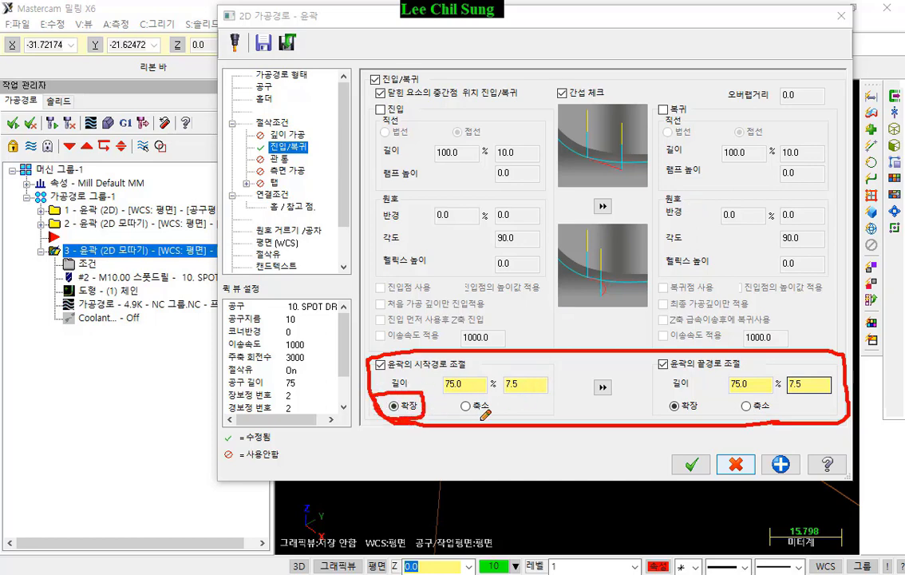
mouse_move(481, 417)
mouse_down()
mouse_move(447, 392)
mouse_move(519, 420)
mouse_move(481, 419)
mouse_up()
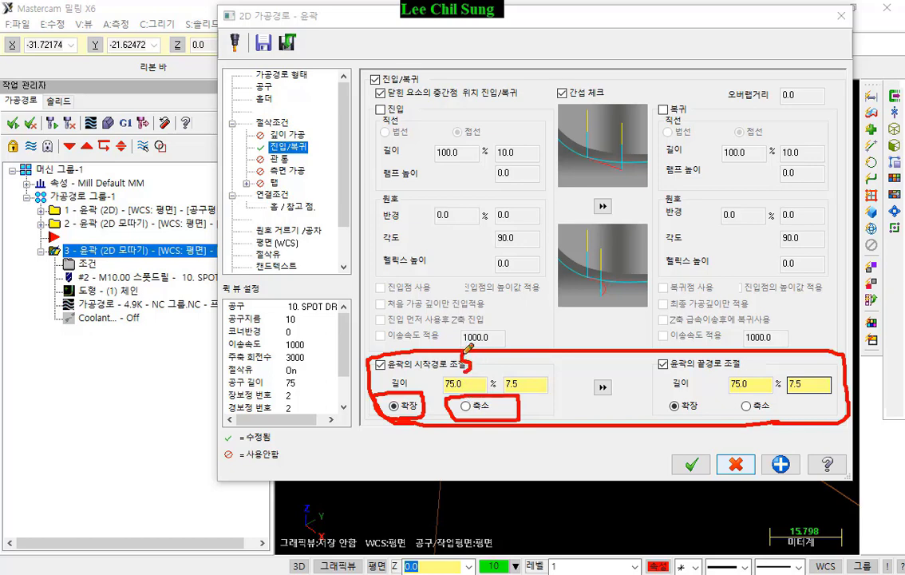
drag(475, 363, 487, 366)
mouse_move(545, 366)
mouse_down()
mouse_move(518, 368)
mouse_move(544, 385)
mouse_move(528, 391)
mouse_up()
drag(589, 367, 621, 355)
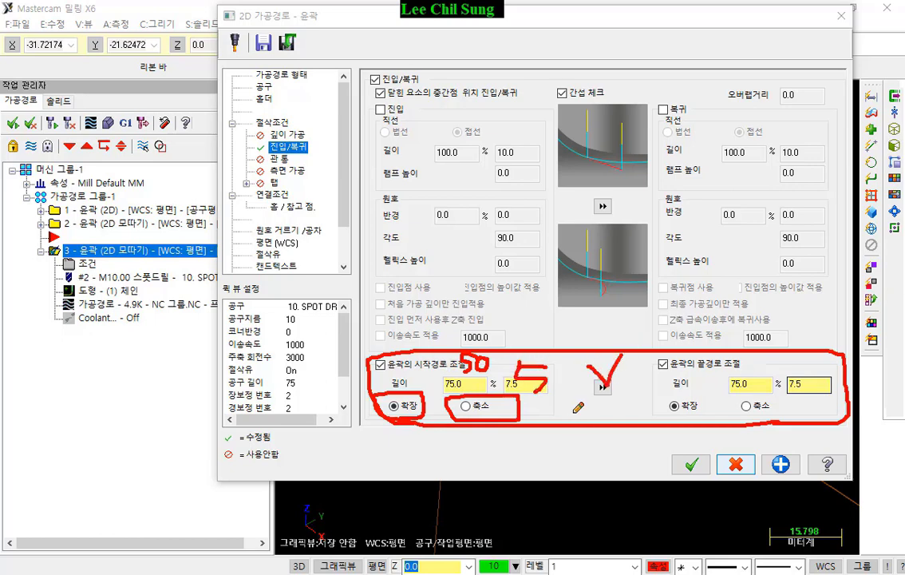
right_click(592, 293)
click(618, 517)
- Extend the lower chamfer's contour start by 50% of the tool diameter, copy this to the contour end, and regenerate the toolpath
drag(462, 384, 403, 390)
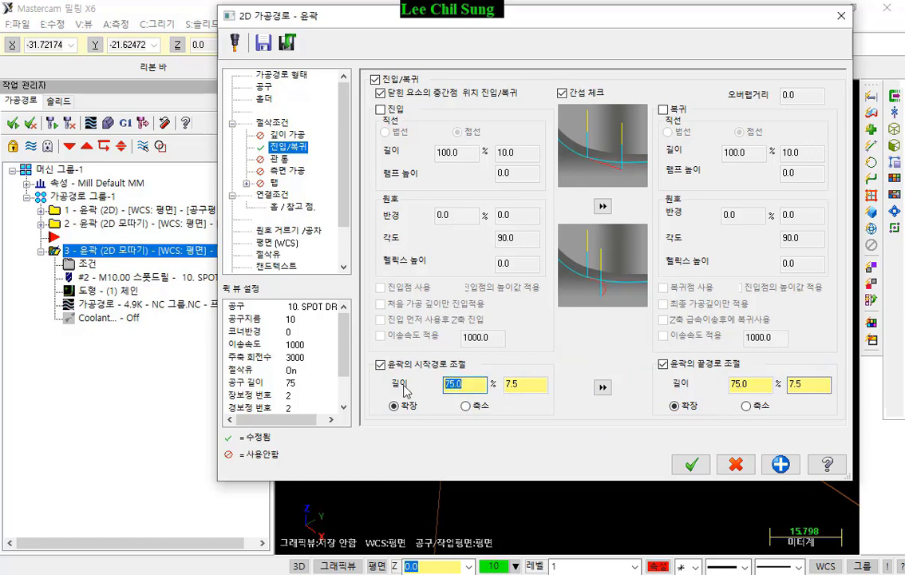
text(50)
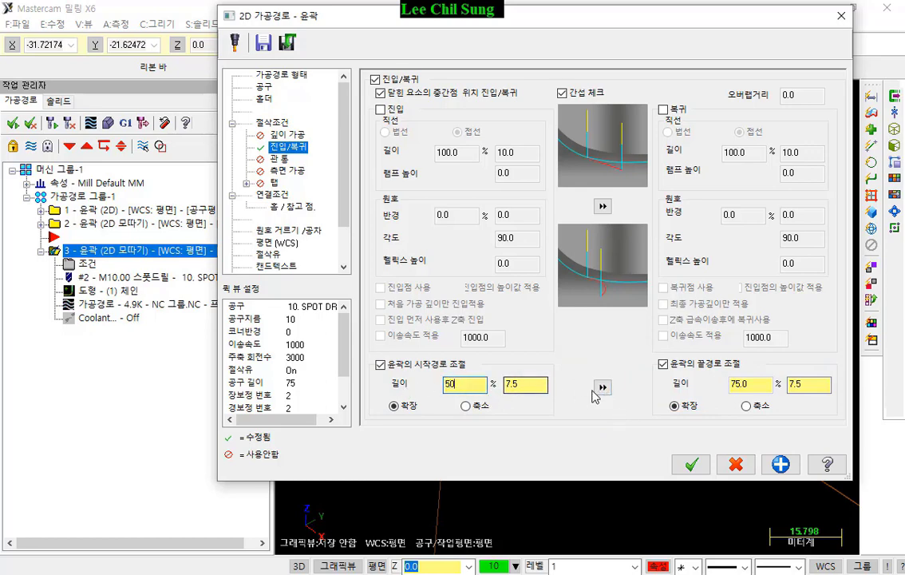
click(603, 388)
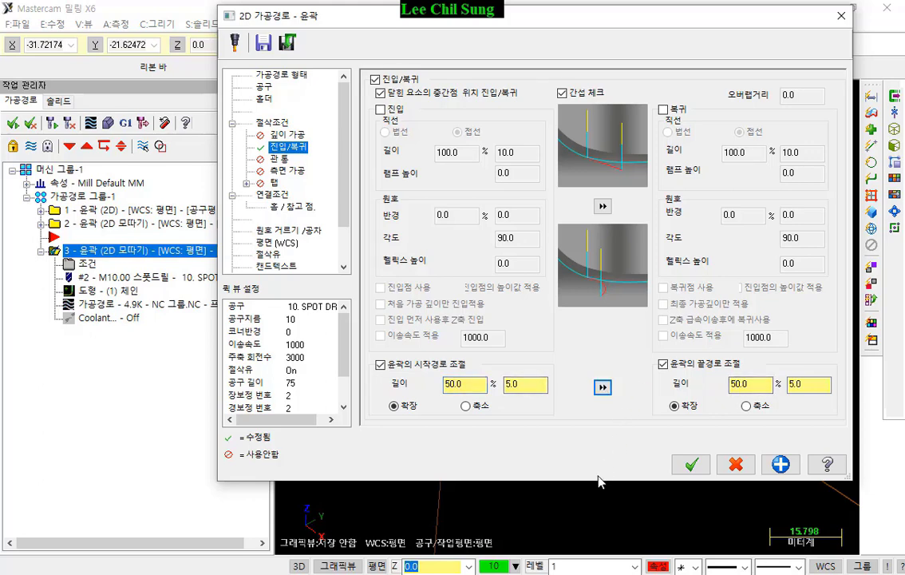
click(691, 465)
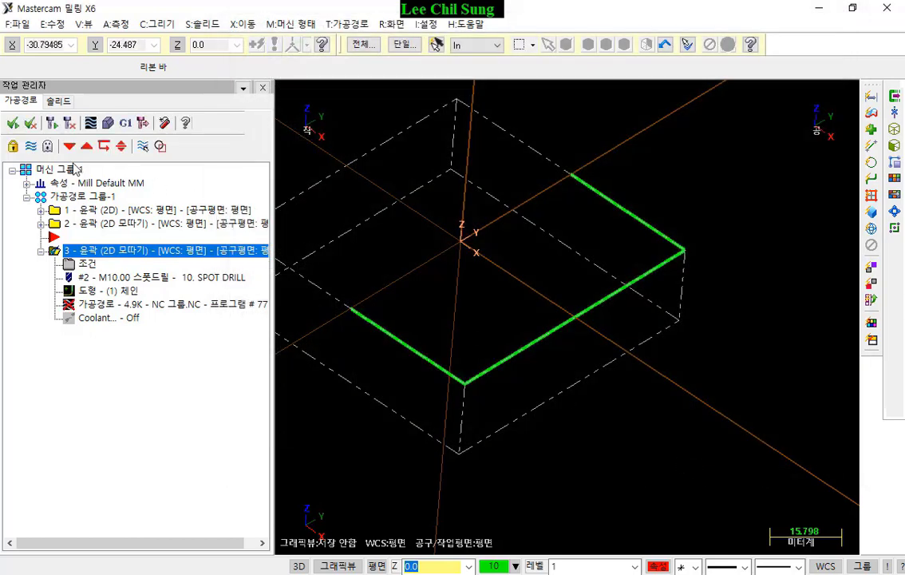
click(51, 122)
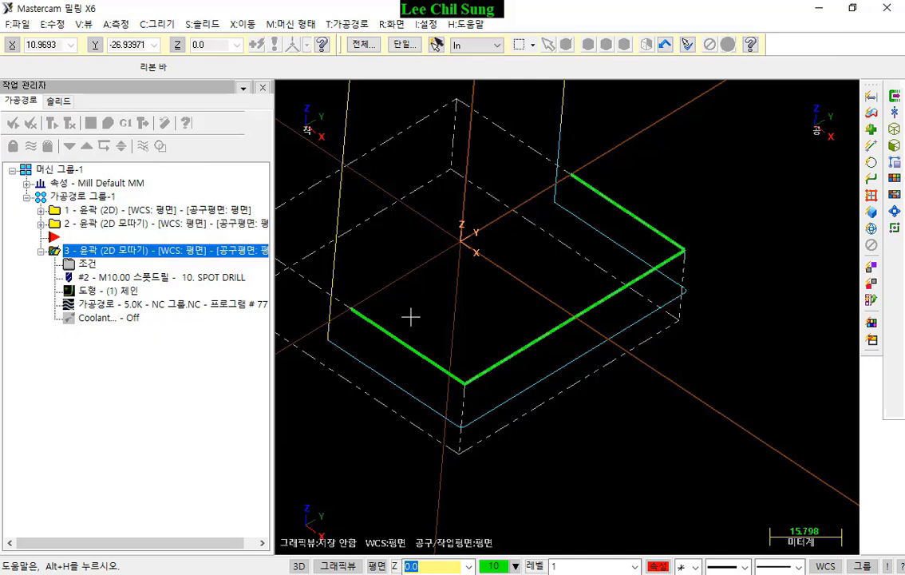
- Simulate the whole toolpath group at maximum speed without stopping at tool changes, inspect both ends of the step wall, and close the simulation
key(alt+F1)
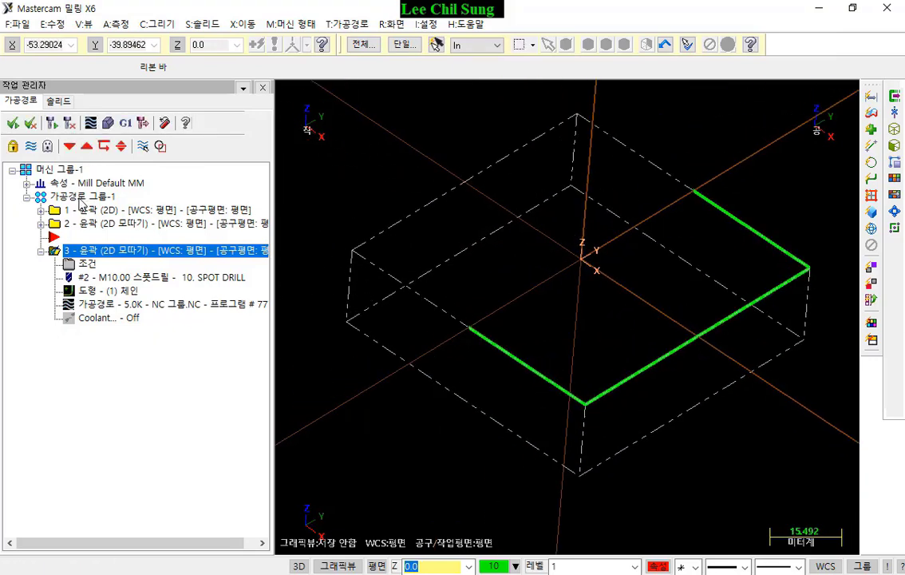
click(79, 196)
click(108, 122)
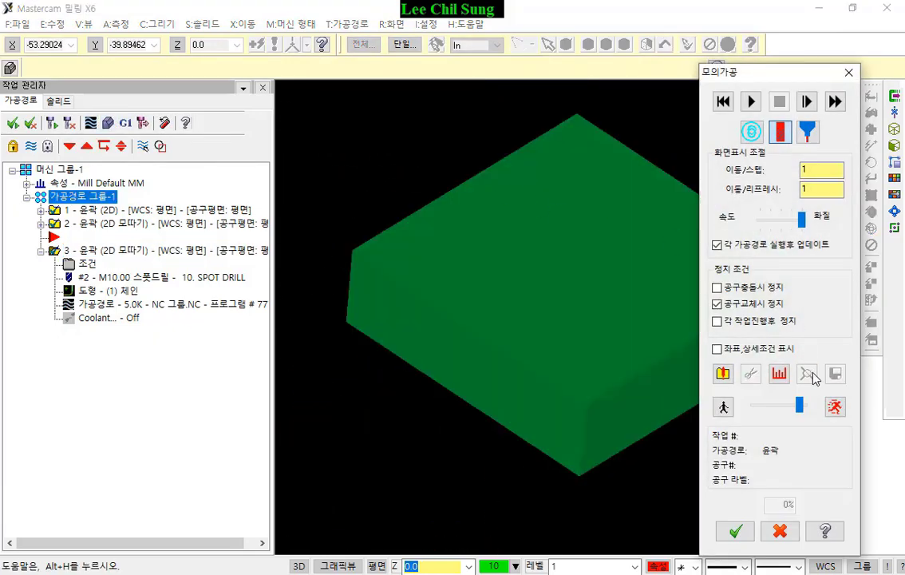
click(717, 304)
click(835, 406)
click(751, 101)
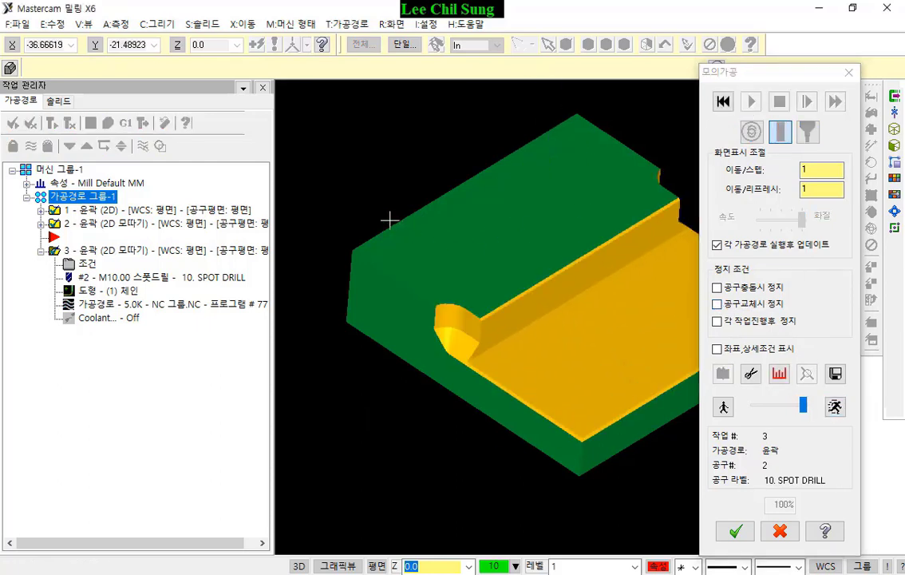
scroll(334, 223, down, 2)
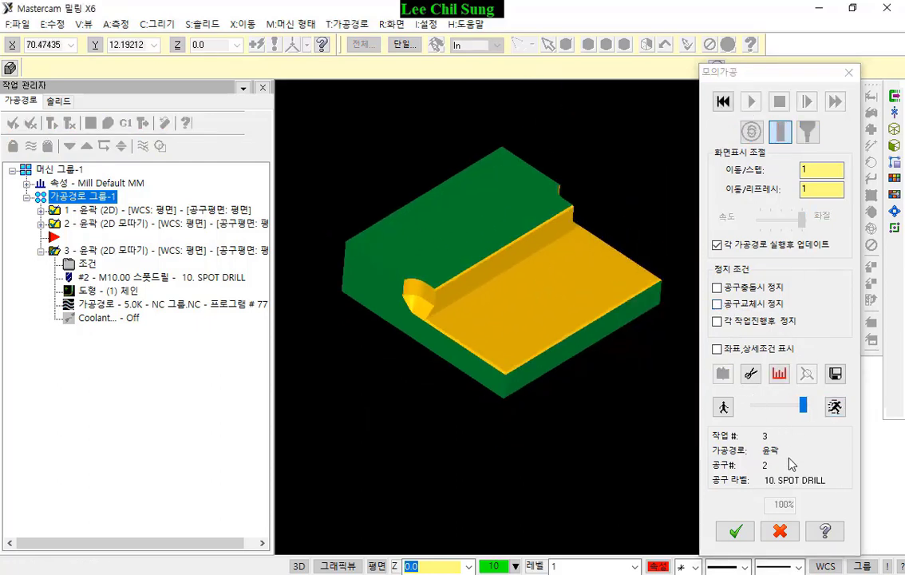
click(779, 531)
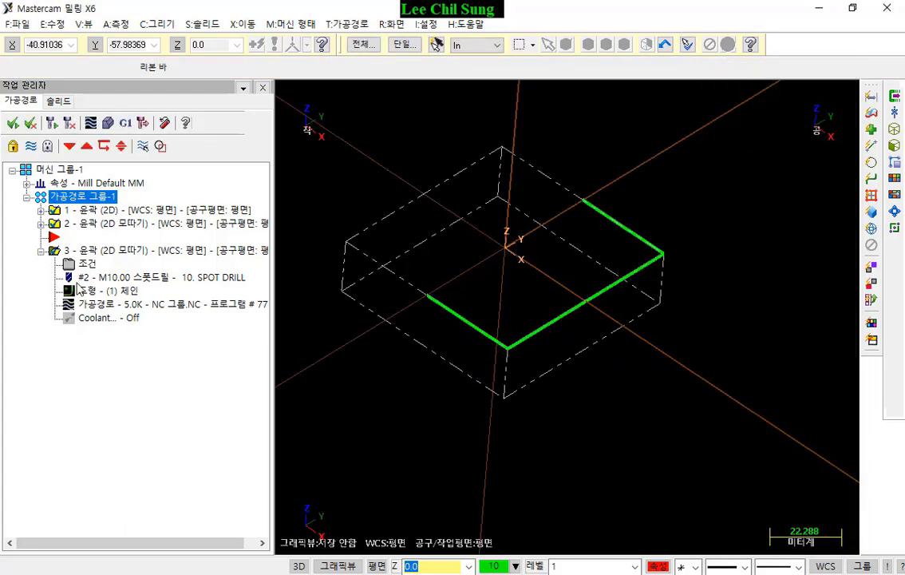
- Switch the lower chamfer's contour start adjustment to shorten, copy it to the contour end, and regenerate the toolpath
click(86, 264)
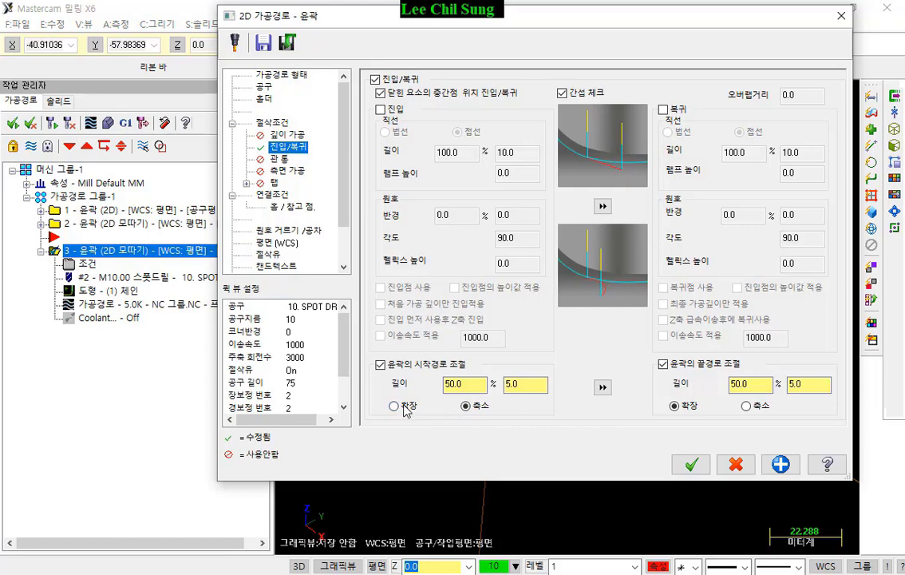
click(603, 387)
click(691, 464)
click(52, 123)
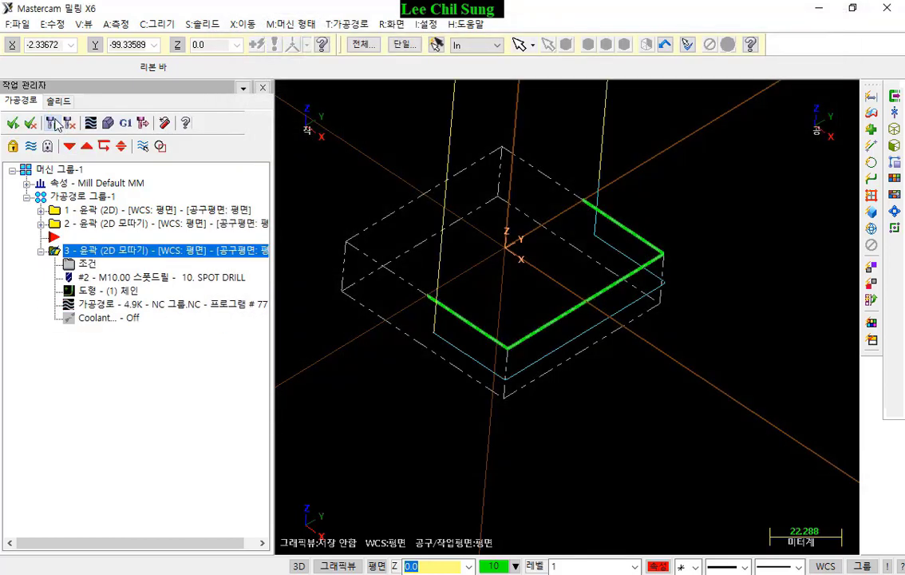
- Simulate the whole toolpath group again and examine up close where the lower chamfer ends near the step wall
click(89, 194)
click(107, 122)
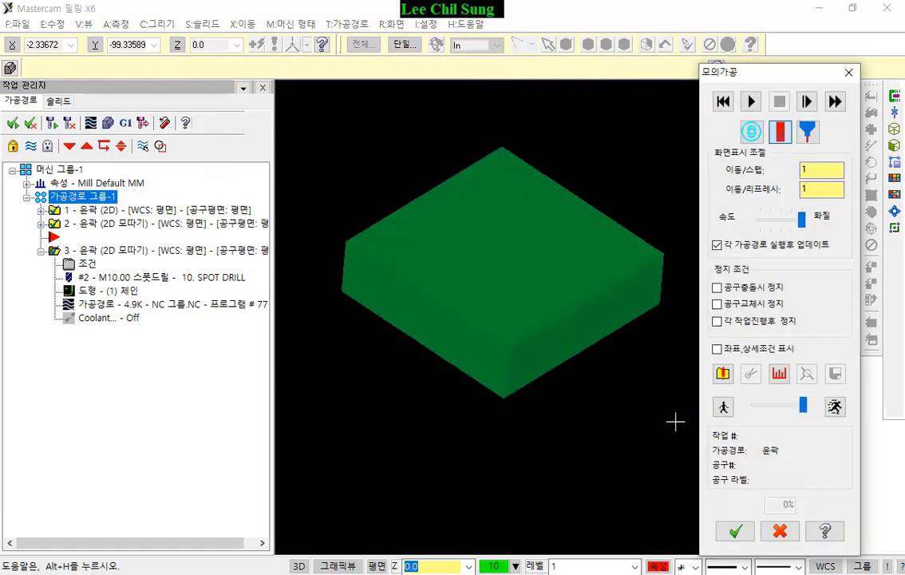
click(751, 101)
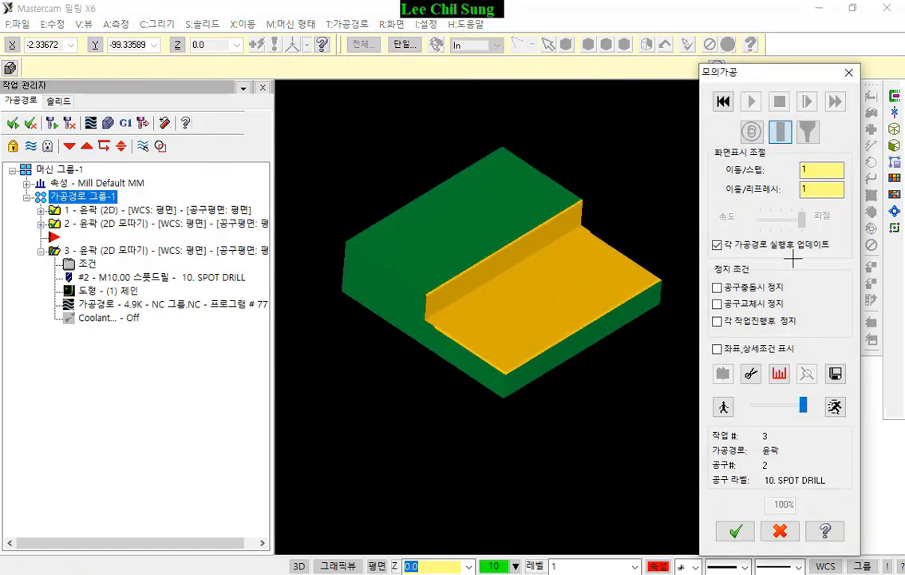
scroll(540, 338, up, 4)
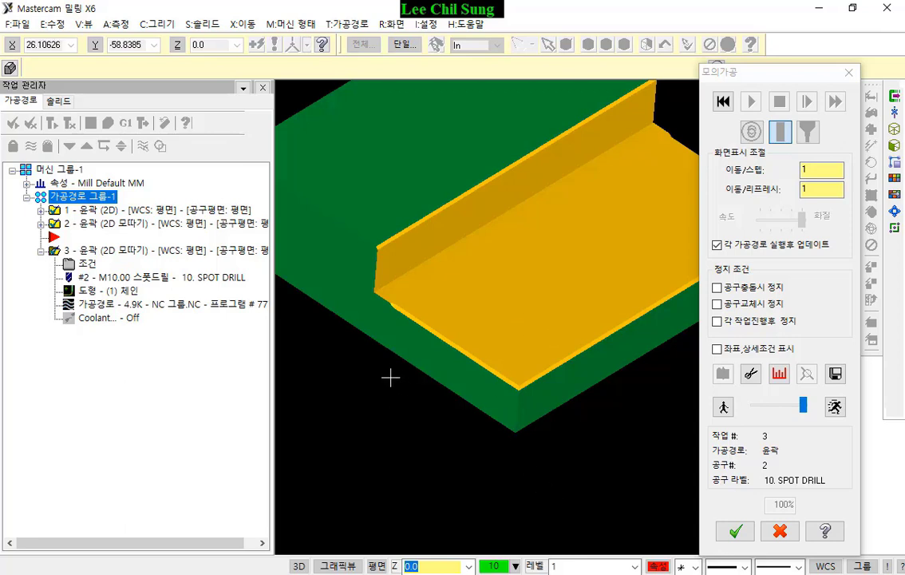
scroll(353, 273, up, 2)
scroll(363, 284, up, 4)
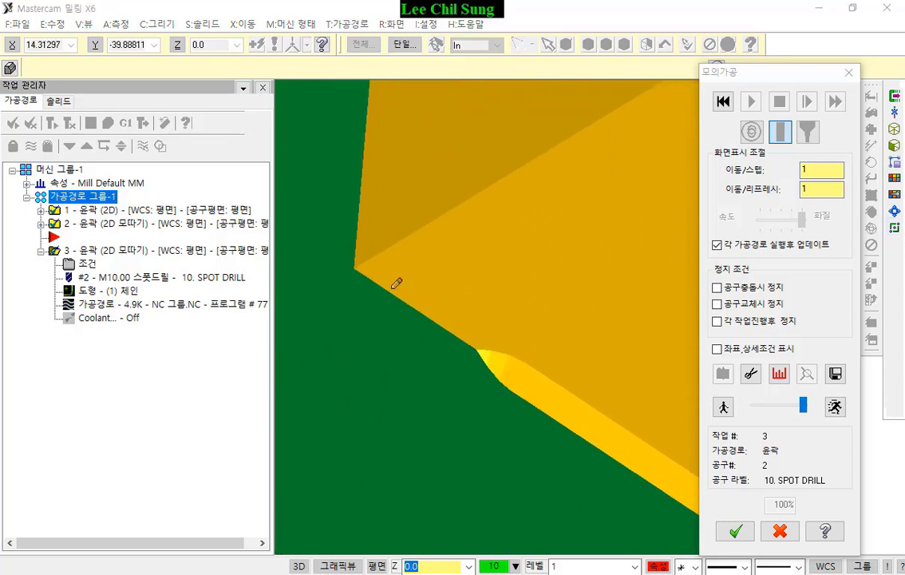
mouse_move(507, 344)
mouse_down()
mouse_move(369, 273)
mouse_move(389, 304)
mouse_move(510, 383)
mouse_up()
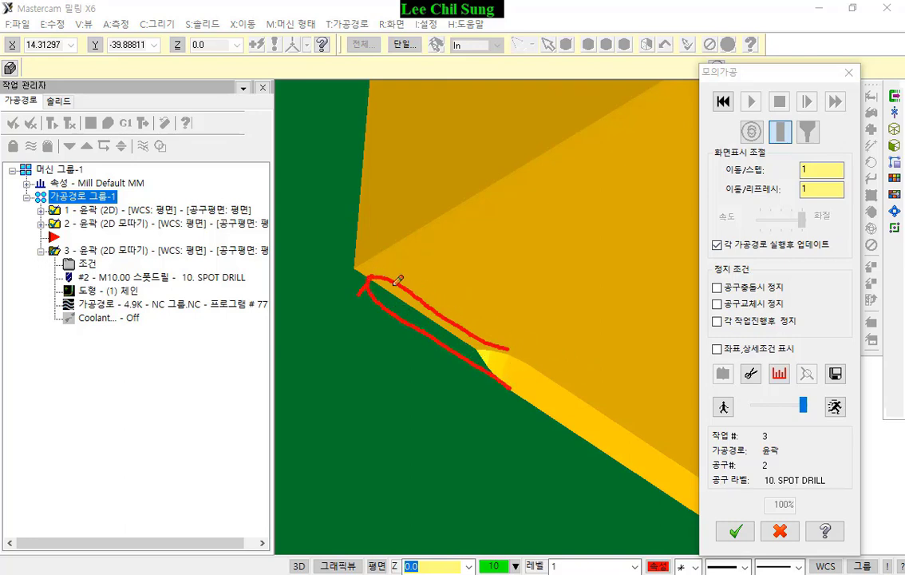
drag(397, 281, 503, 341)
mouse_move(468, 58)
mouse_down()
mouse_move(471, 121)
mouse_move(494, 204)
mouse_move(583, 299)
mouse_move(707, 186)
mouse_move(705, 23)
mouse_up()
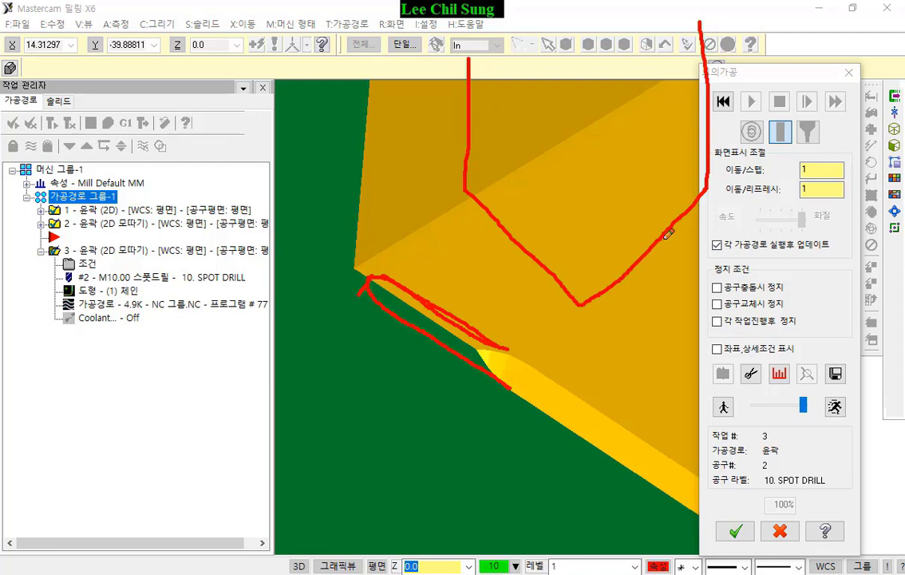
mouse_move(666, 234)
mouse_down()
mouse_move(644, 233)
mouse_move(629, 269)
mouse_move(623, 430)
mouse_up()
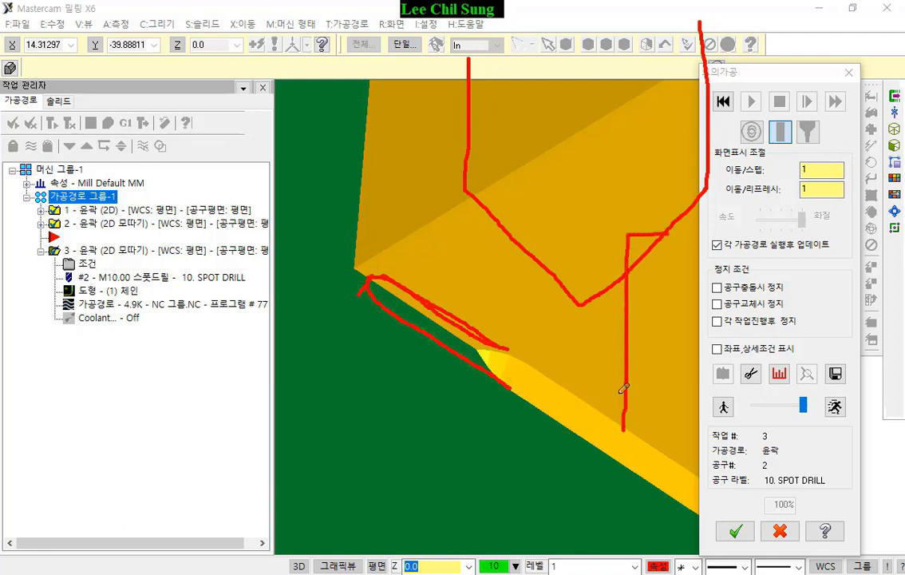
drag(662, 239, 901, 233)
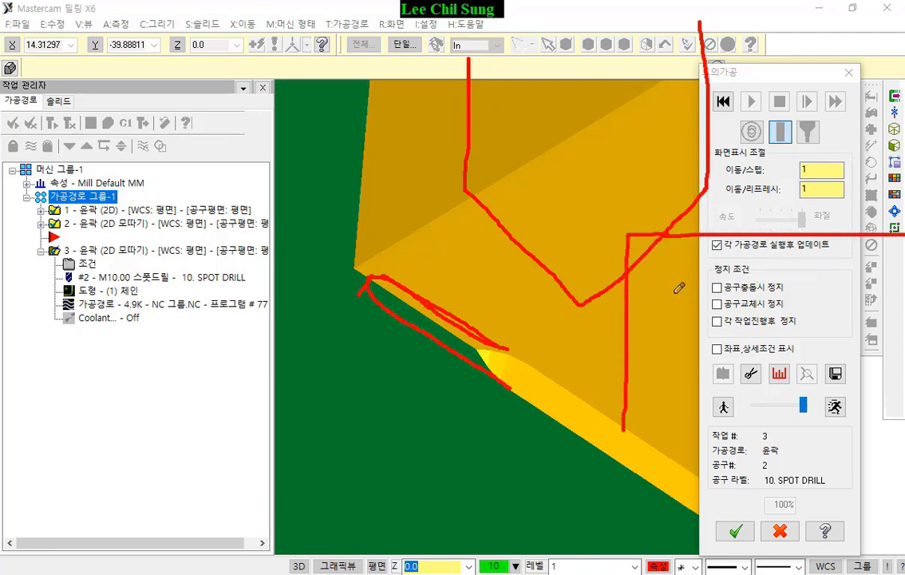
drag(578, 305, 566, 420)
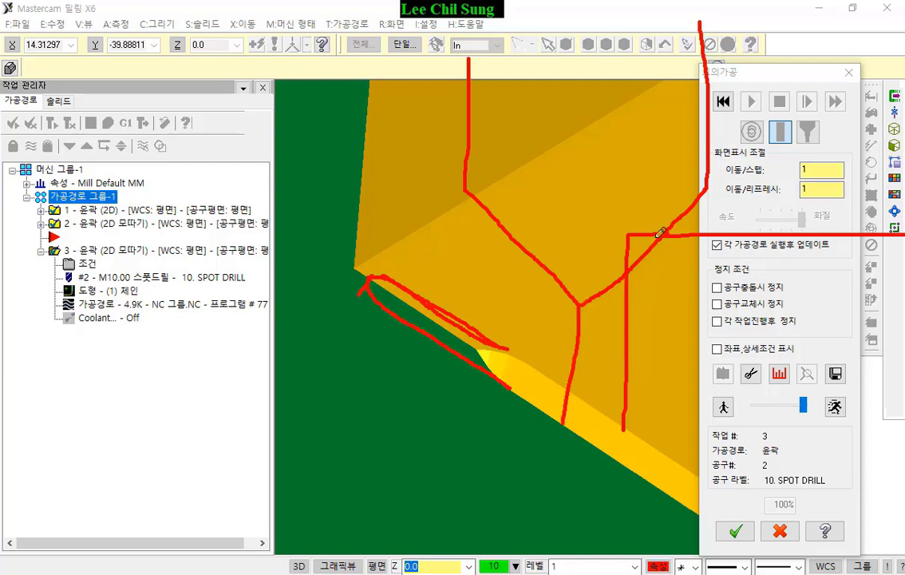
drag(656, 234, 621, 278)
drag(579, 305, 581, 490)
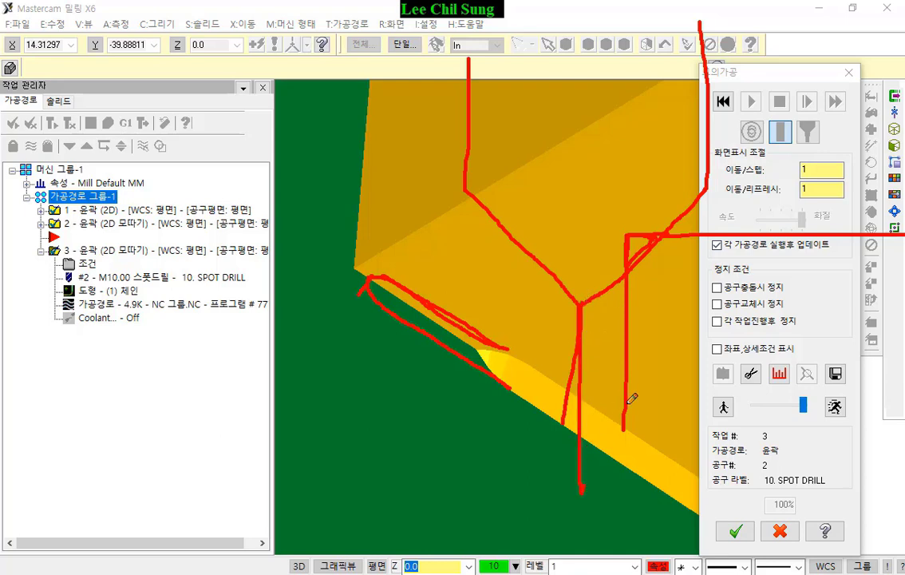
mouse_move(628, 403)
mouse_down()
mouse_move(491, 414)
mouse_move(533, 394)
mouse_move(519, 431)
mouse_up()
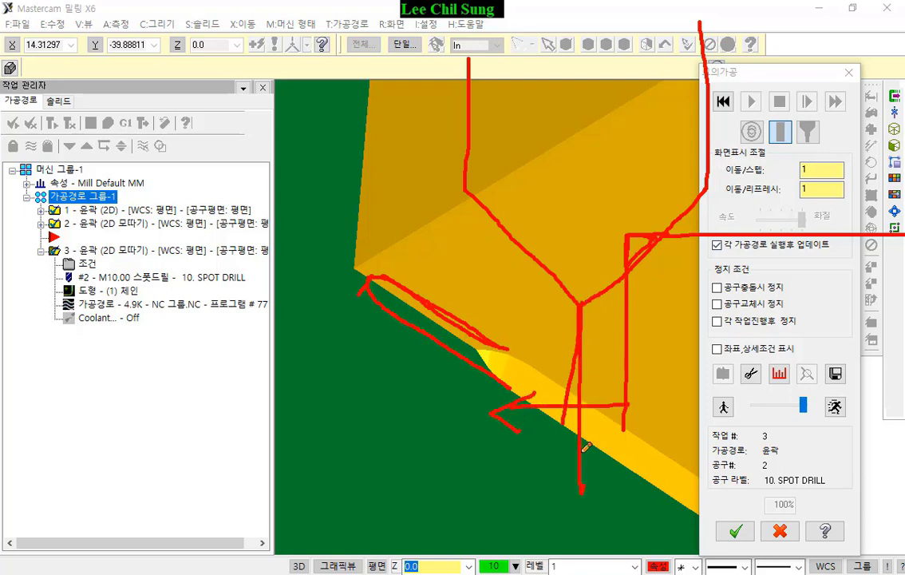
drag(654, 235, 634, 250)
mouse_move(638, 257)
mouse_down()
mouse_move(510, 370)
mouse_move(335, 195)
mouse_up()
drag(669, 233, 642, 62)
drag(395, 240, 360, 24)
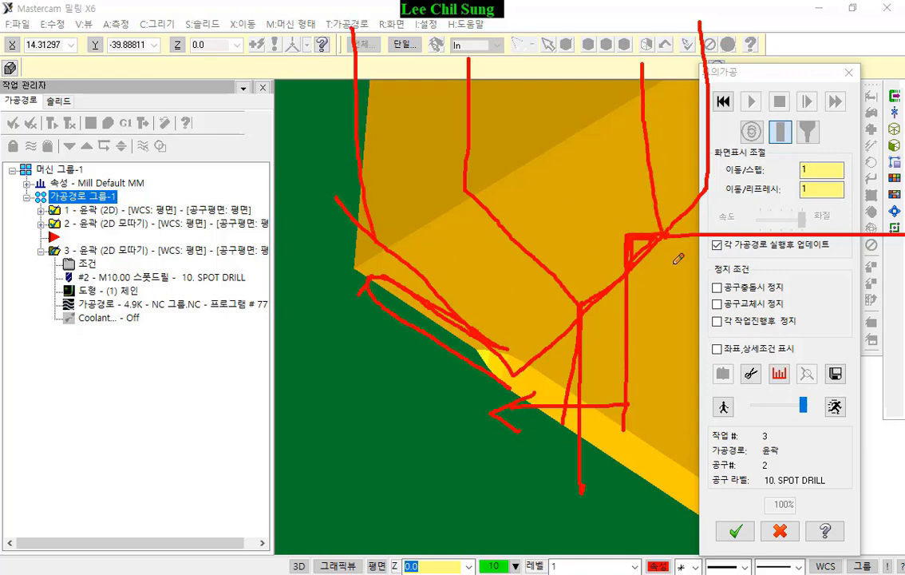
drag(653, 132, 692, 41)
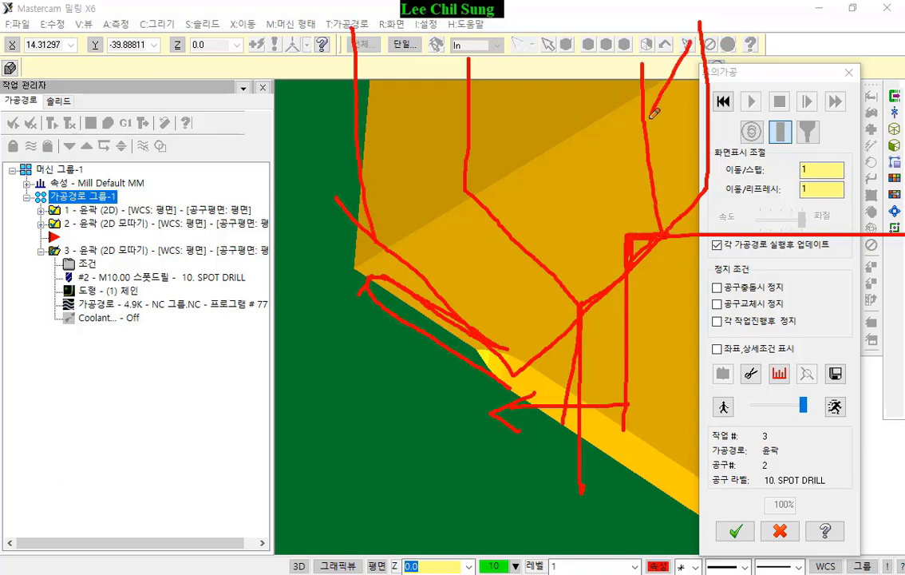
drag(661, 155, 701, 80)
drag(667, 182, 704, 120)
drag(659, 233, 705, 179)
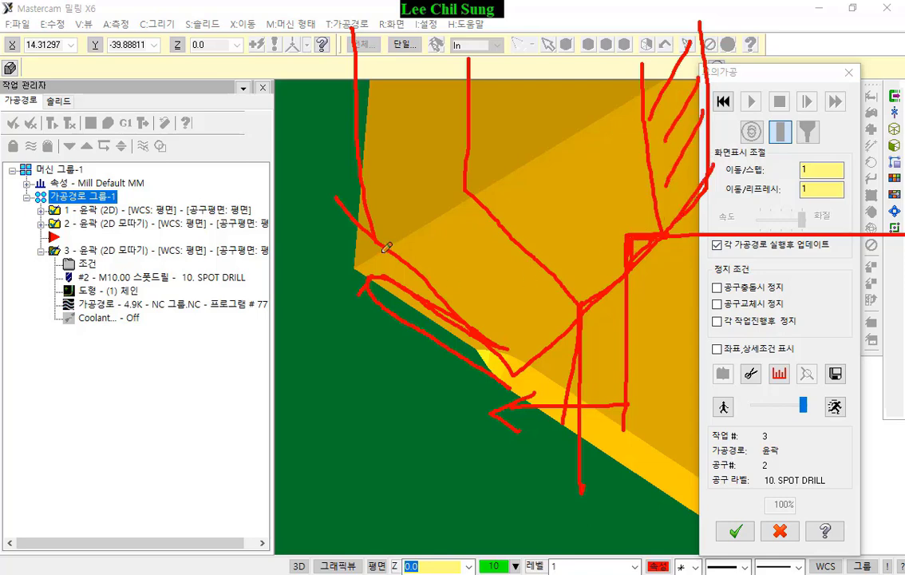
mouse_move(361, 205)
mouse_down()
mouse_move(334, 132)
mouse_move(392, 195)
mouse_up()
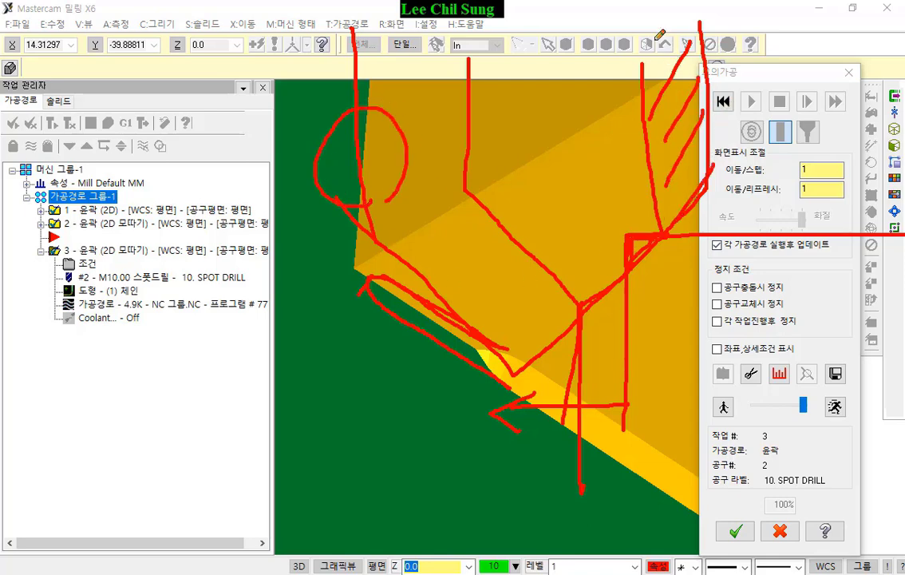
mouse_move(660, 35)
mouse_down()
mouse_move(657, 200)
mouse_move(699, 191)
mouse_move(690, 36)
mouse_move(662, 170)
mouse_up()
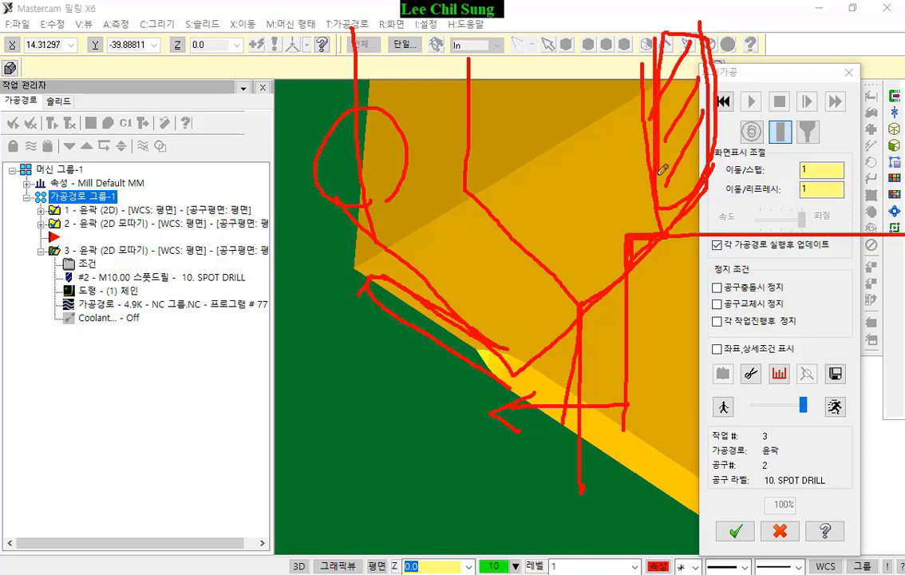
drag(508, 382, 511, 526)
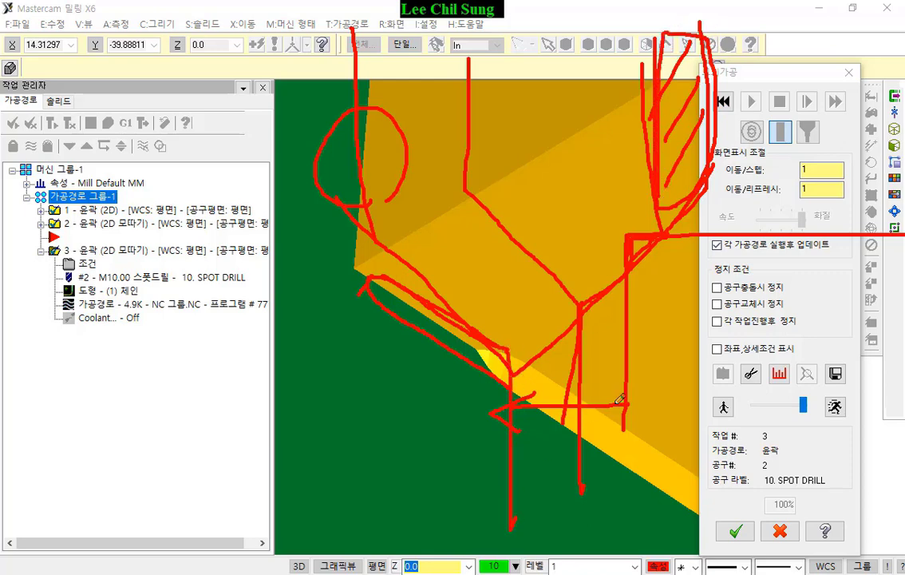
mouse_move(630, 413)
mouse_down()
mouse_move(488, 417)
mouse_move(523, 453)
mouse_up()
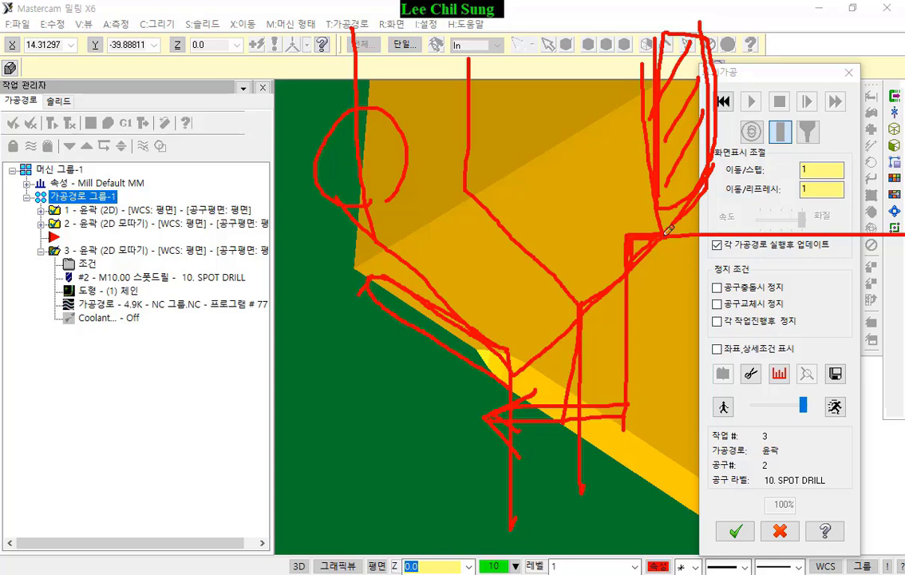
mouse_move(672, 37)
mouse_down()
mouse_move(685, 196)
mouse_move(695, 175)
mouse_up()
right_click(469, 200)
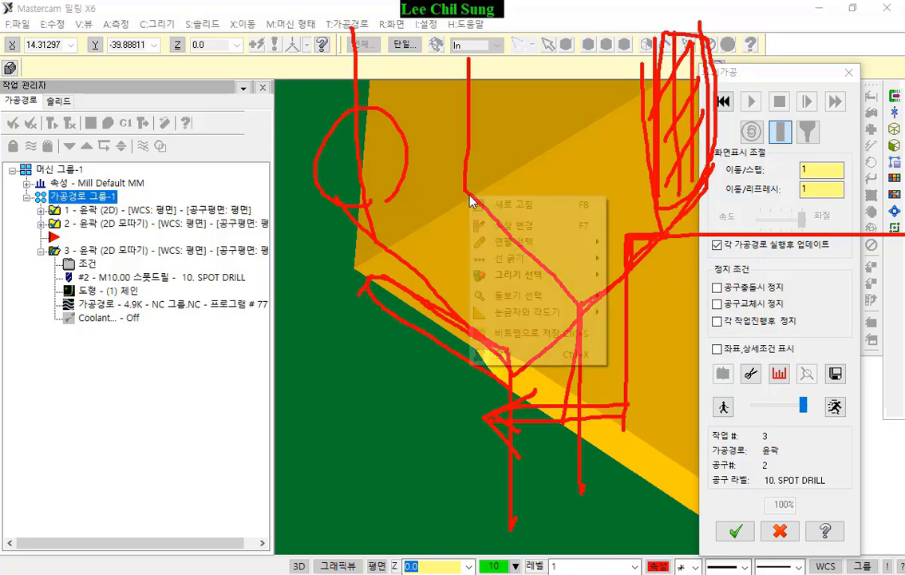
click(519, 354)
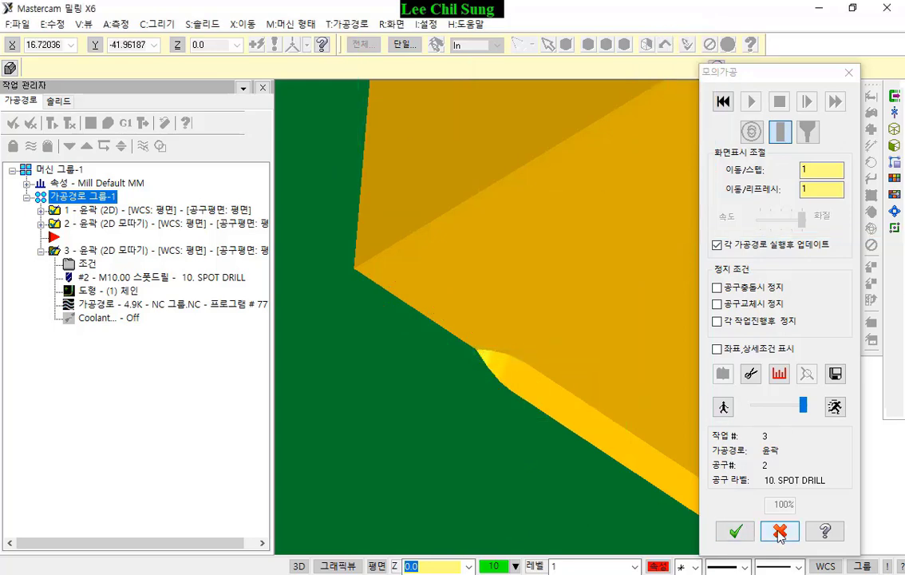
- Close the simulation and open the cut parameters of the lower chamfer operation
click(779, 531)
click(87, 264)
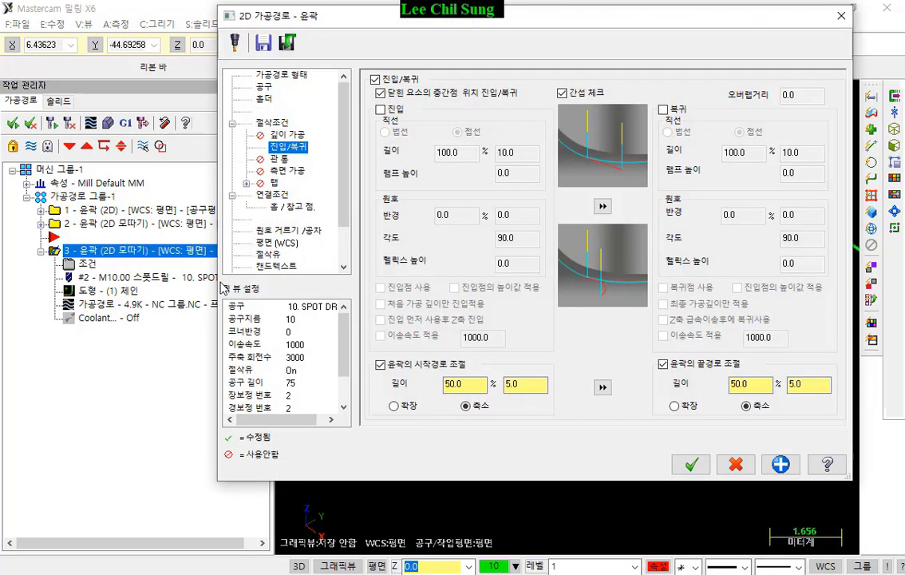
click(268, 123)
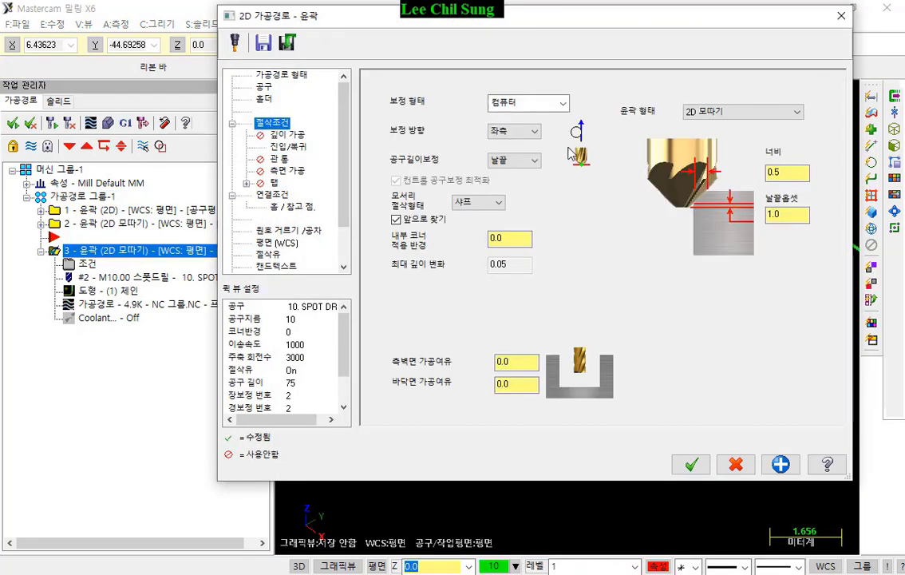
click(784, 217)
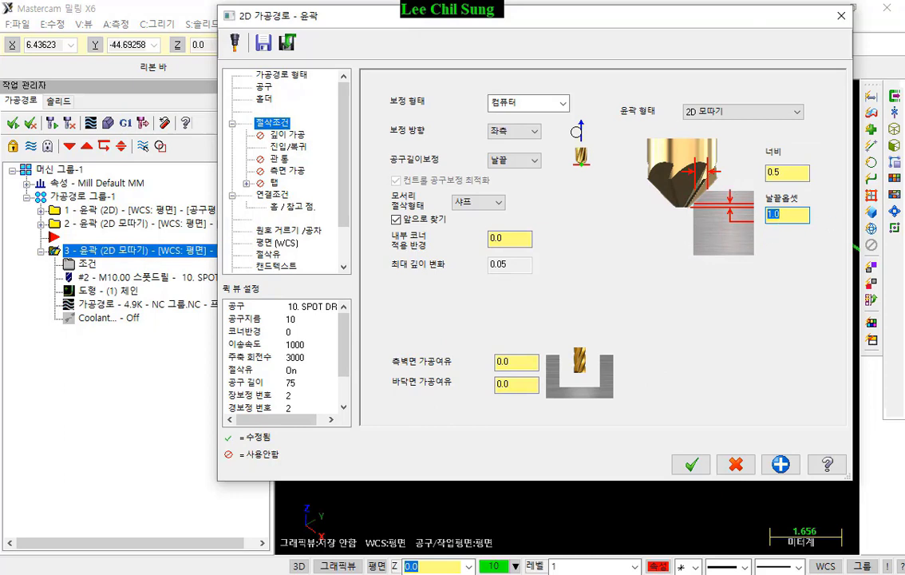
key(ctrl+2)
mouse_move(766, 225)
mouse_down()
mouse_move(746, 172)
mouse_move(813, 152)
mouse_move(785, 229)
mouse_up()
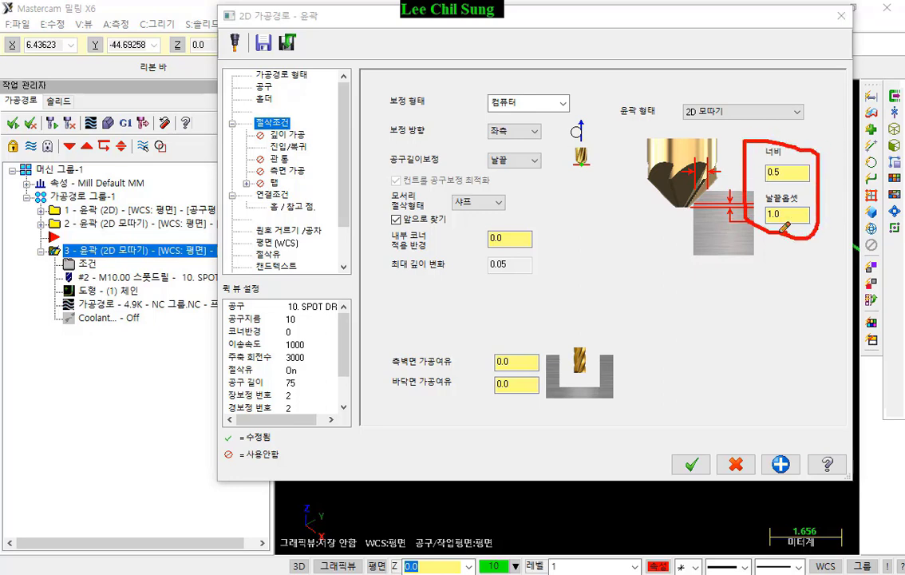
mouse_move(766, 265)
mouse_down()
mouse_move(774, 329)
mouse_move(744, 345)
mouse_up()
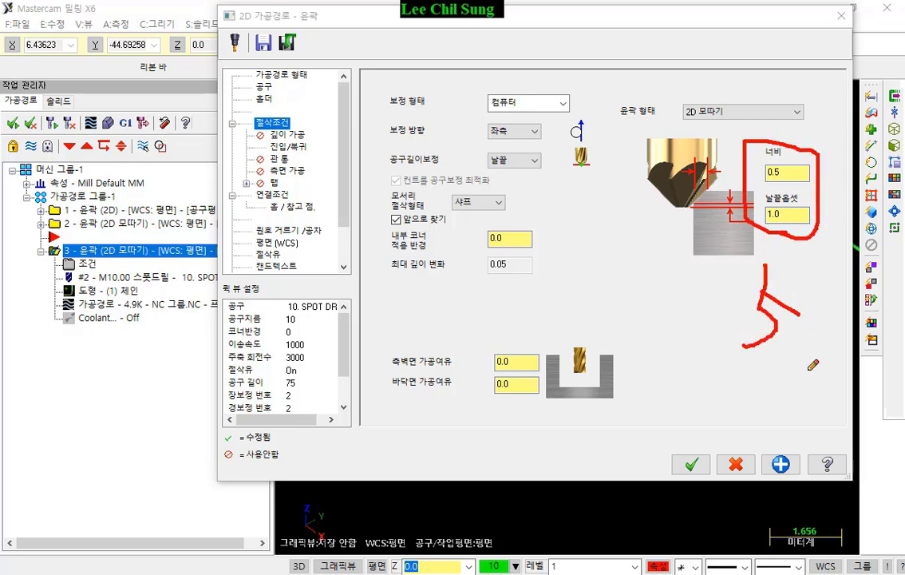
drag(680, 121, 690, 355)
drag(687, 131, 714, 126)
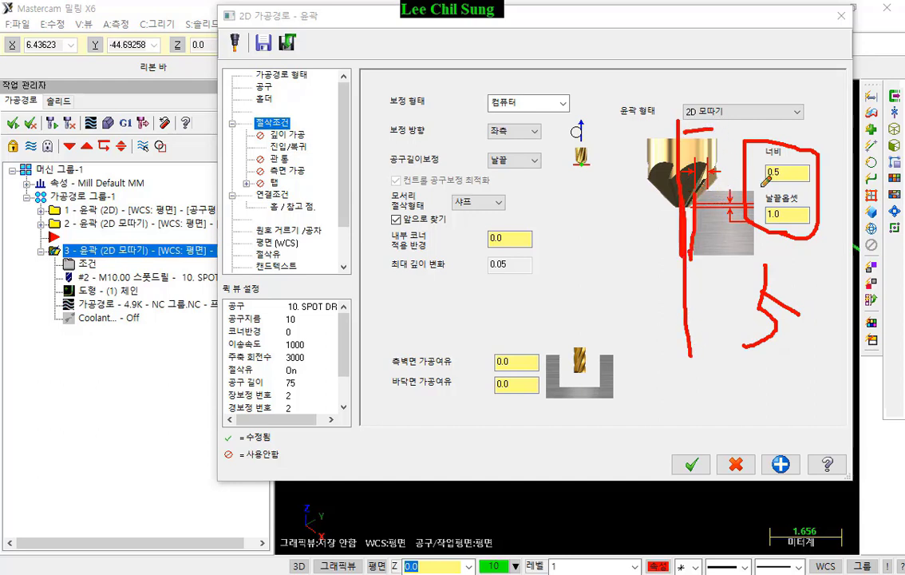
drag(775, 164, 768, 177)
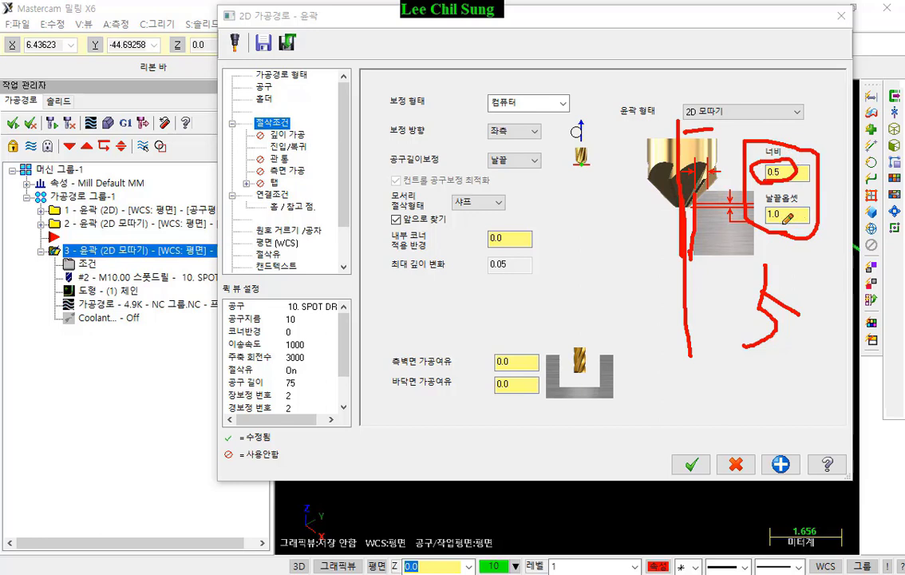
drag(789, 217, 778, 202)
mouse_move(733, 369)
mouse_down()
mouse_move(770, 393)
mouse_move(755, 413)
mouse_move(790, 386)
mouse_move(795, 413)
mouse_up()
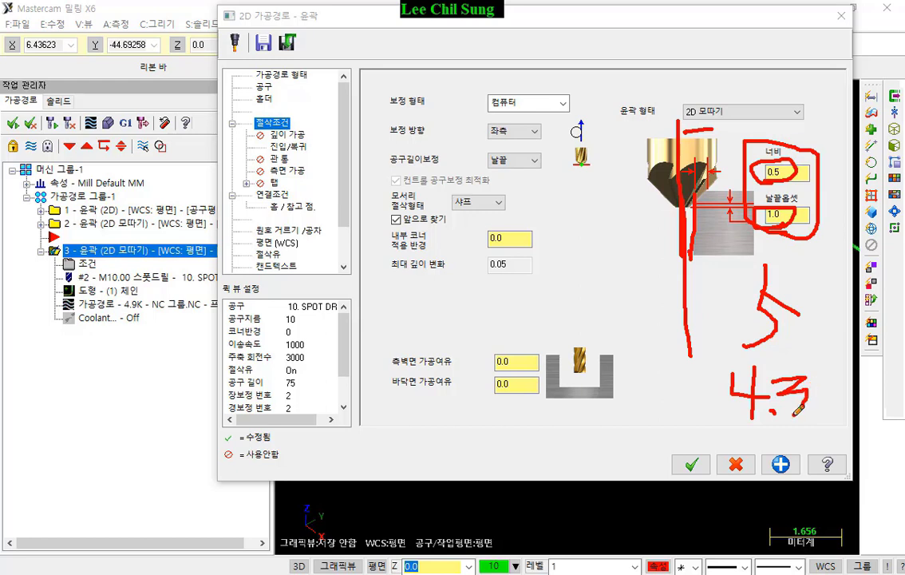
mouse_move(766, 351)
mouse_down()
mouse_move(758, 427)
mouse_move(814, 361)
mouse_up()
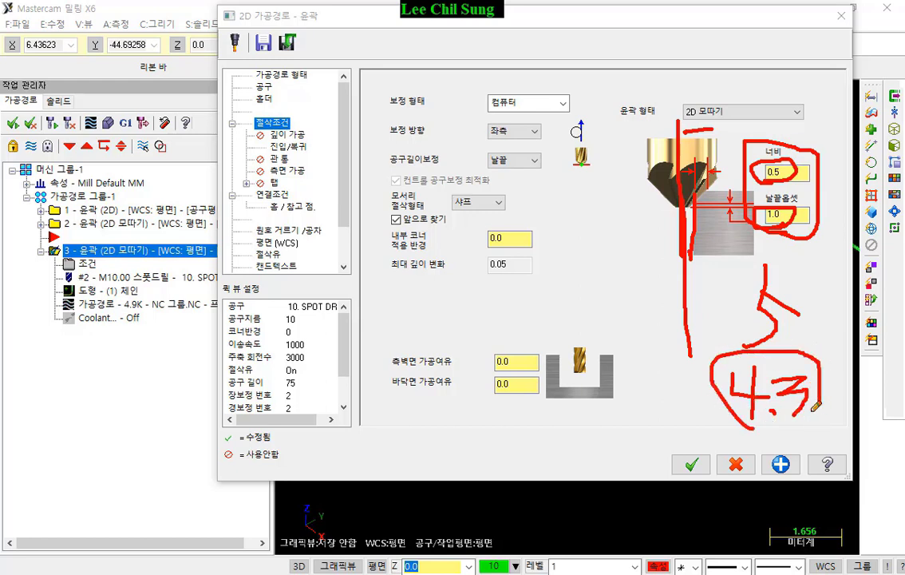
right_click(543, 306)
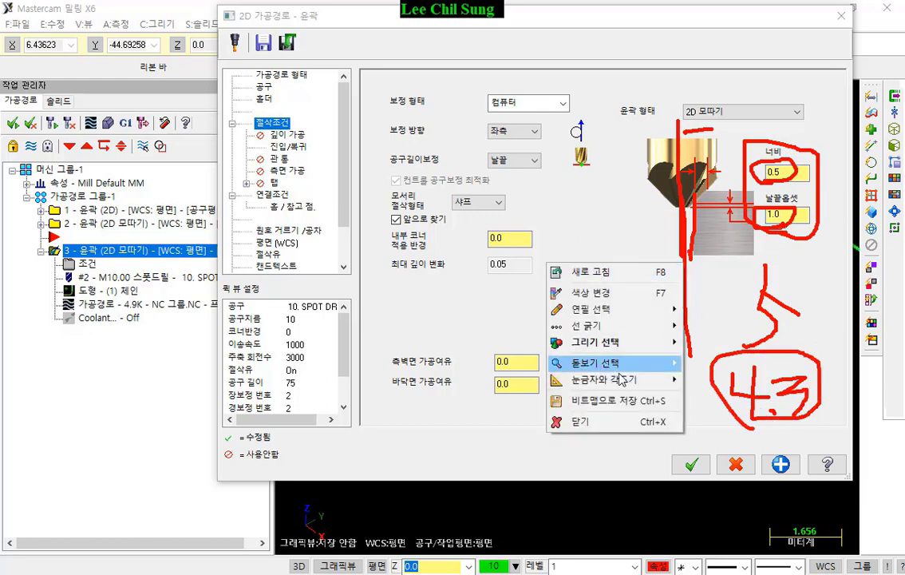
click(587, 419)
- Set the lower chamfer's tip offset to 4.3 mm
text(4.2)
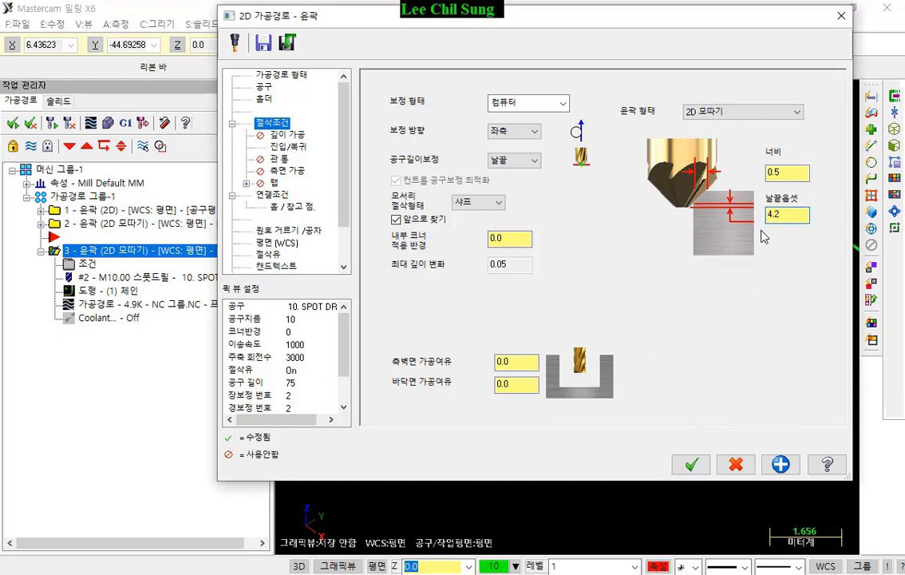
double_click(759, 222)
text(4)
click(790, 171)
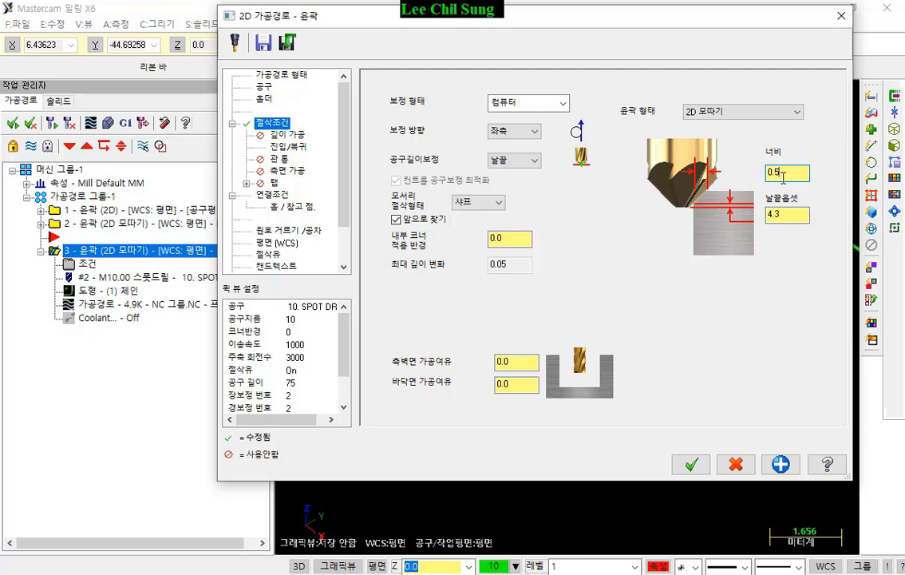
- Set the lower chamfer's contour start shortening to 30% of the tool diameter, copy it to the contour end, and regenerate the toolpath
click(304, 146)
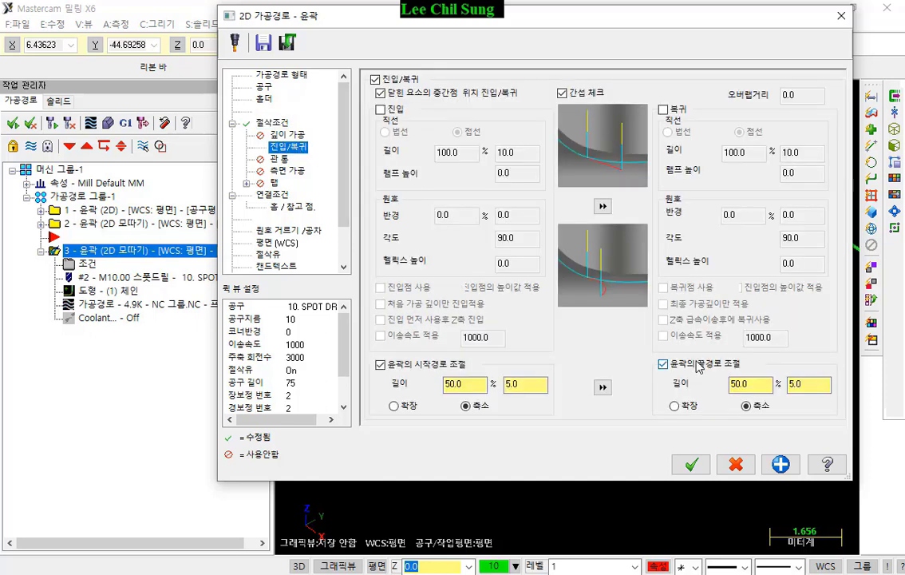
double_click(464, 384)
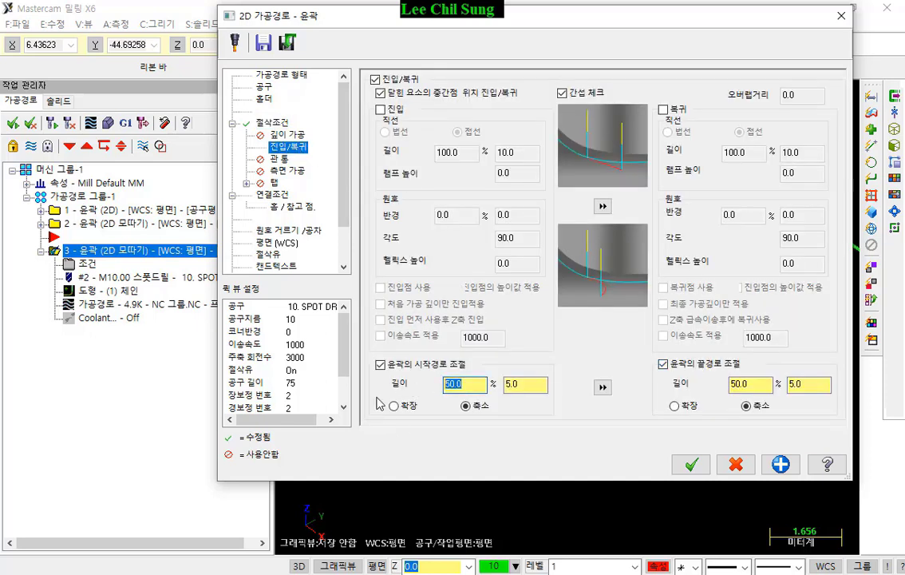
text(30.0)
click(603, 387)
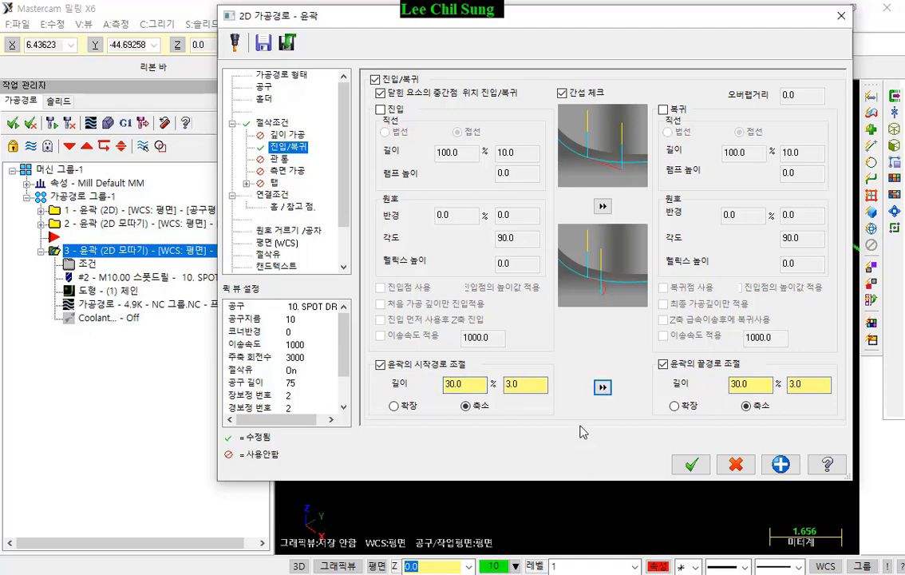
click(811, 384)
click(475, 384)
click(529, 381)
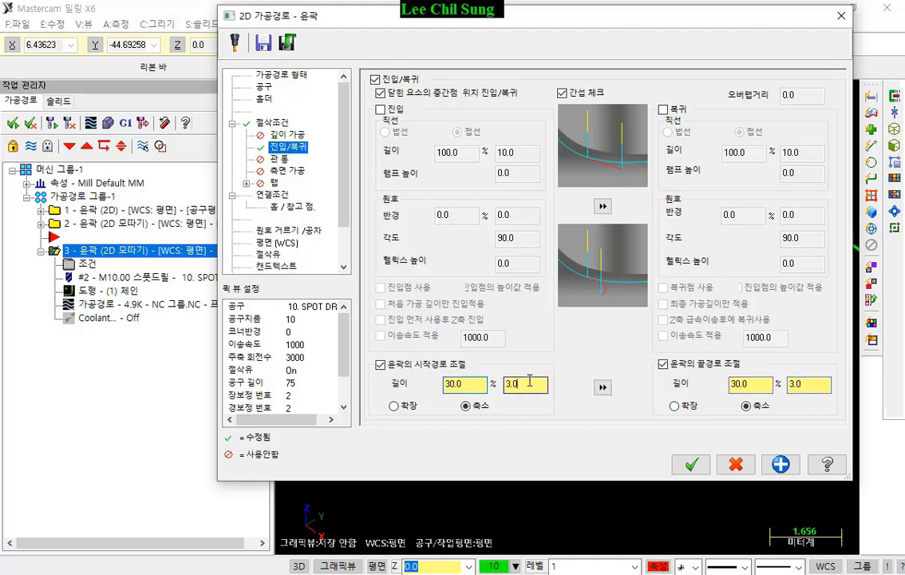
click(801, 385)
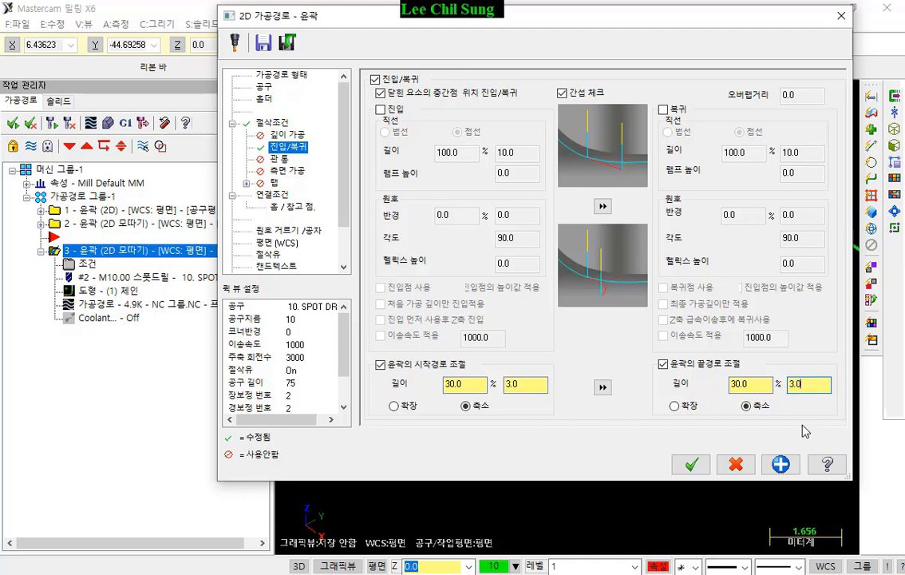
click(691, 464)
click(50, 122)
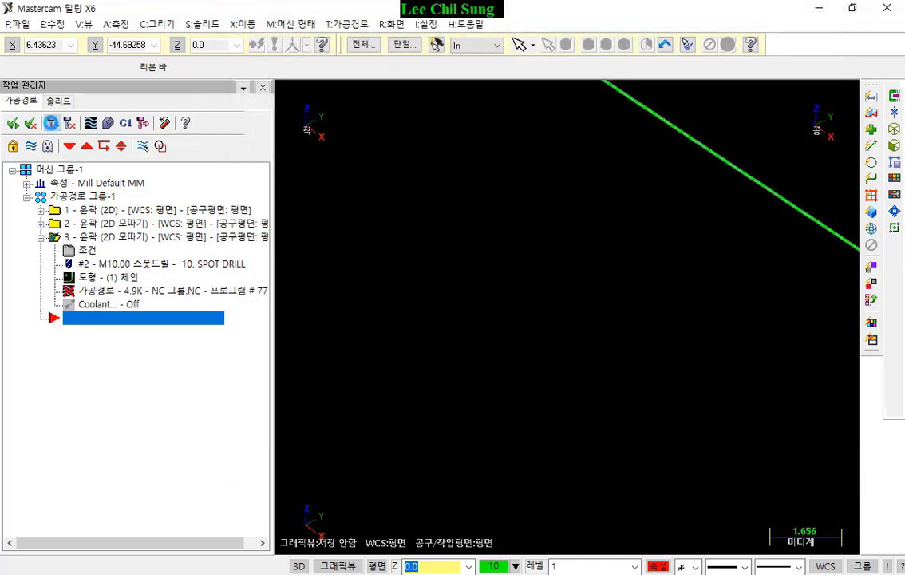
- Simulate the whole toolpath group and inspect the lower chamfer's end at the step wall, both up close and across the whole step
click(83, 195)
click(126, 122)
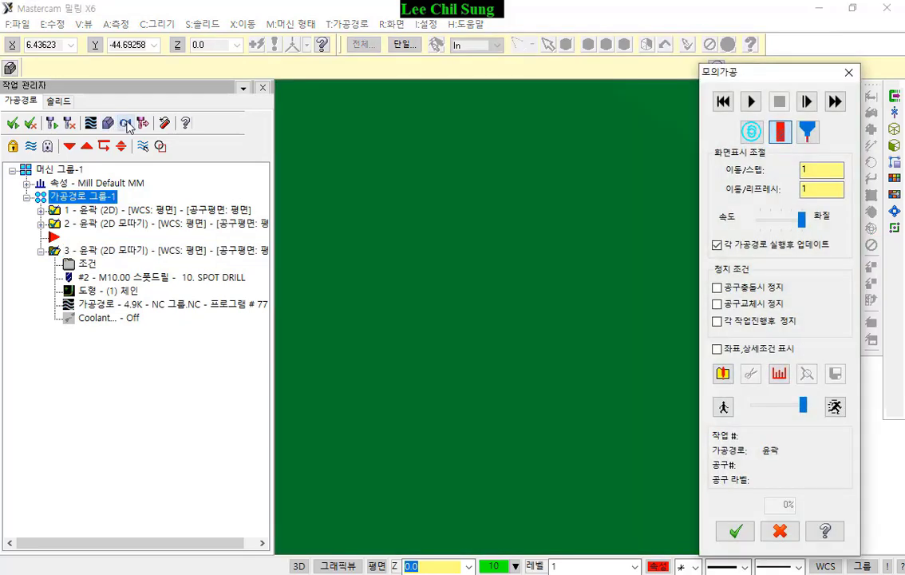
click(751, 101)
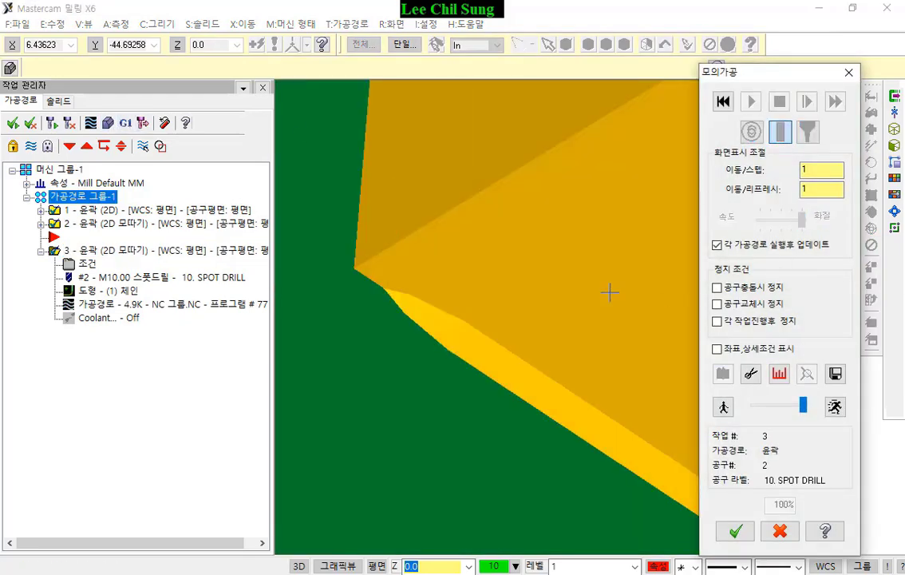
middle_drag(536, 281, 377, 297)
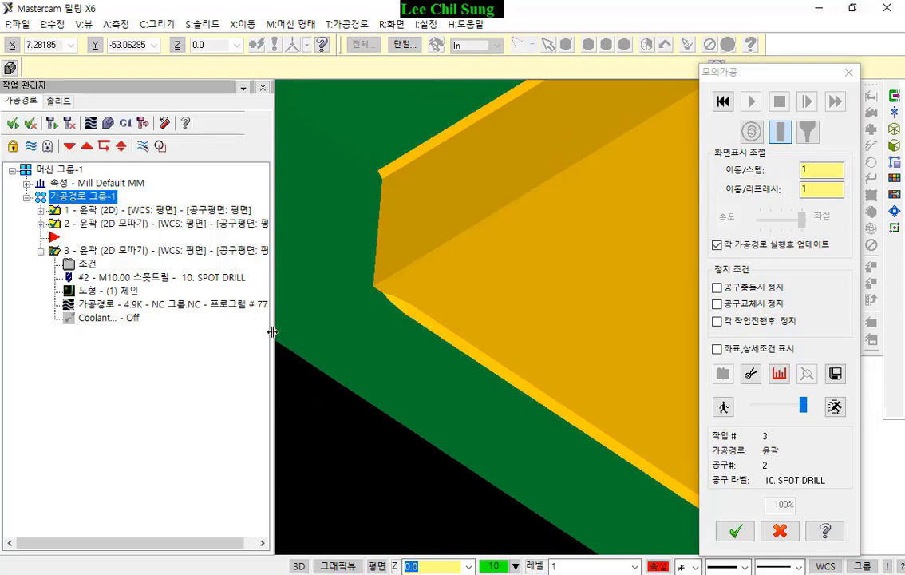
middle_drag(272, 331, 414, 459)
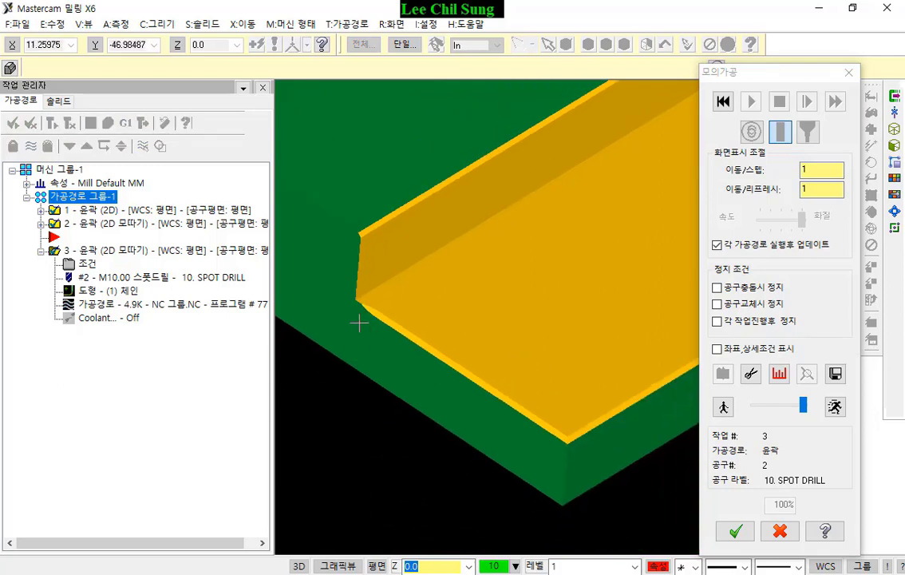
scroll(357, 313, up, 3)
scroll(375, 303, up, 3)
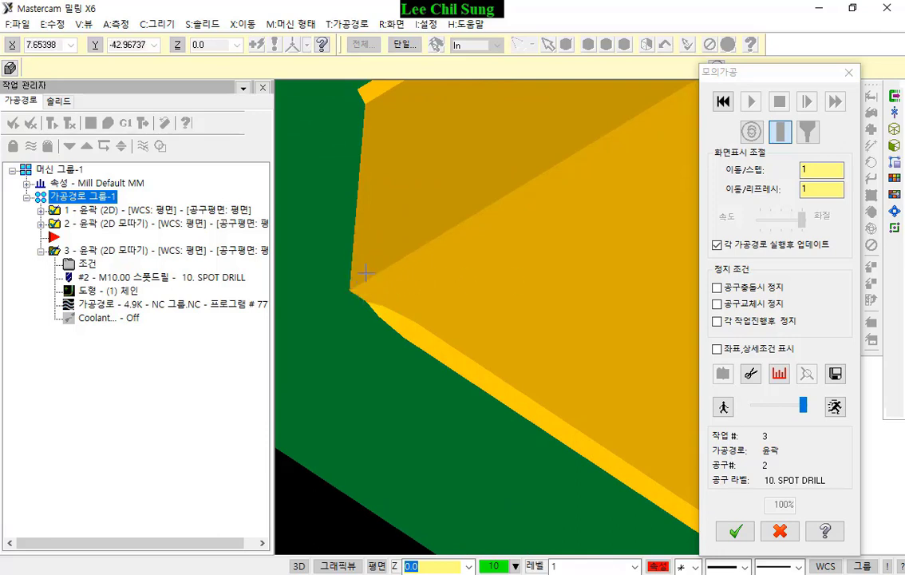
scroll(363, 275, down, 5)
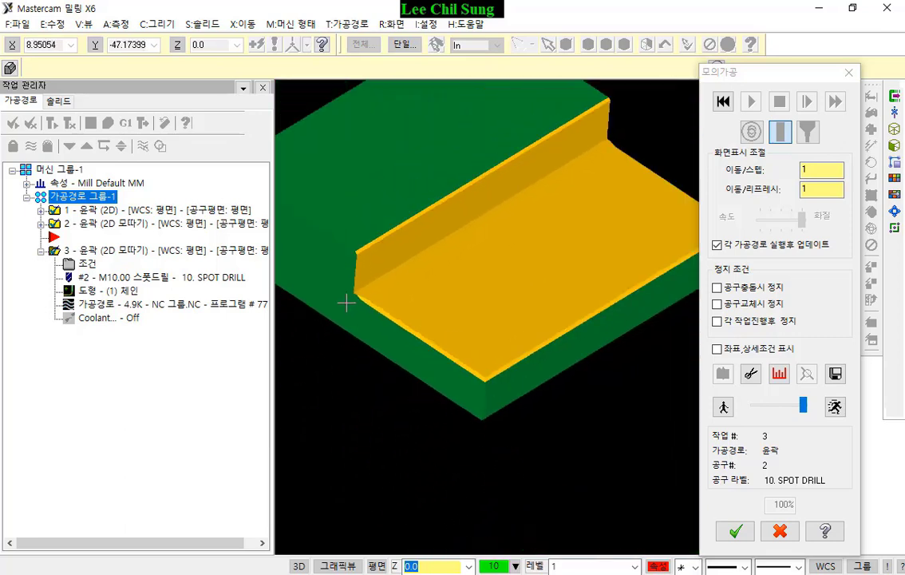
scroll(346, 302, down, 1)
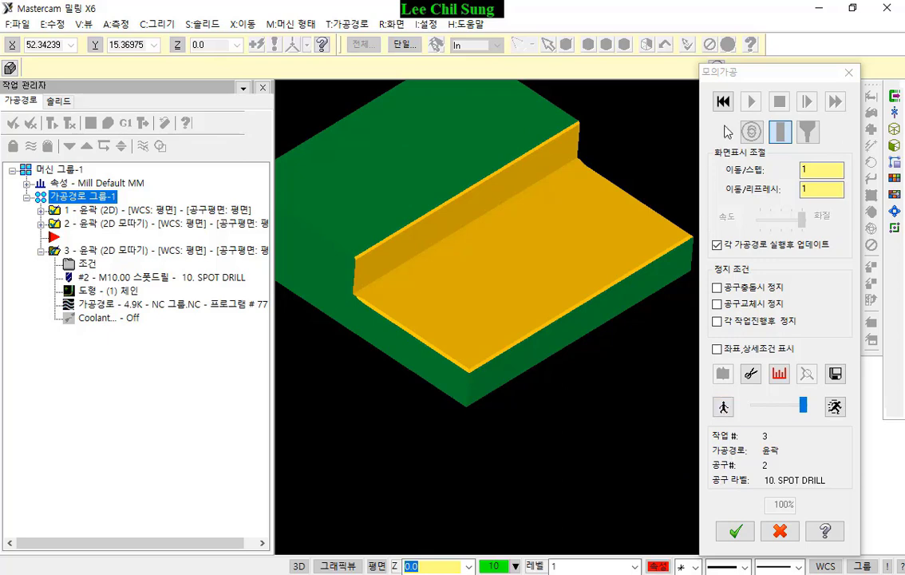
- Set the simulation's material cut colour for tool 2 to magenta, colour 13
click(723, 374)
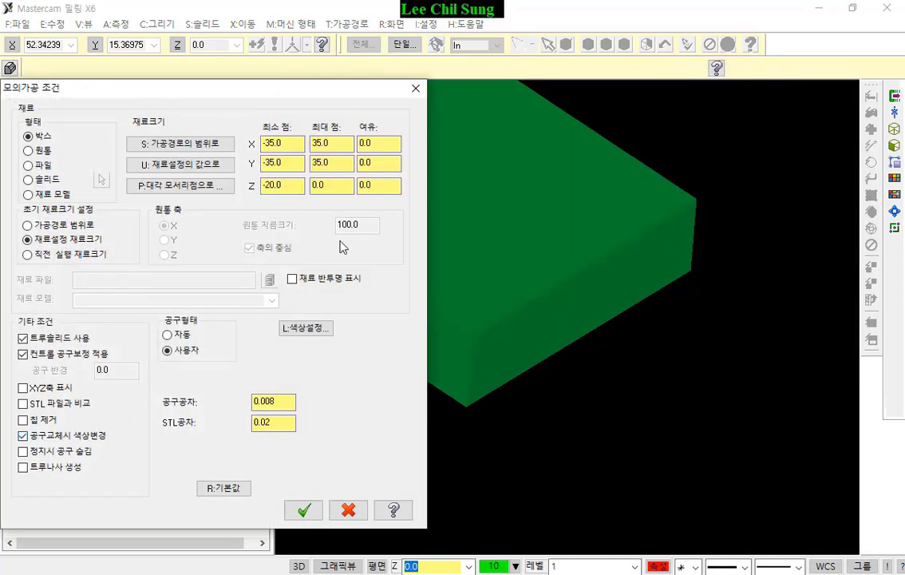
click(323, 328)
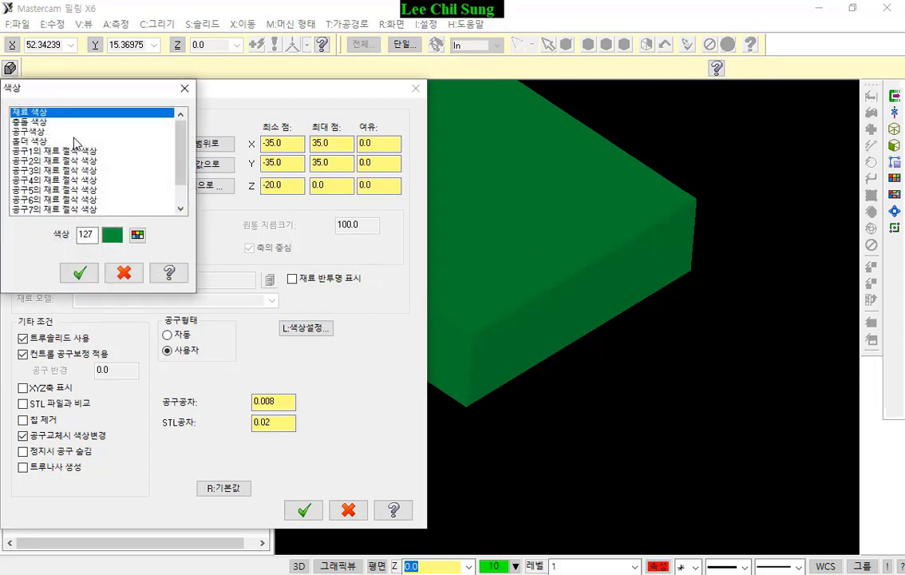
click(73, 152)
click(73, 163)
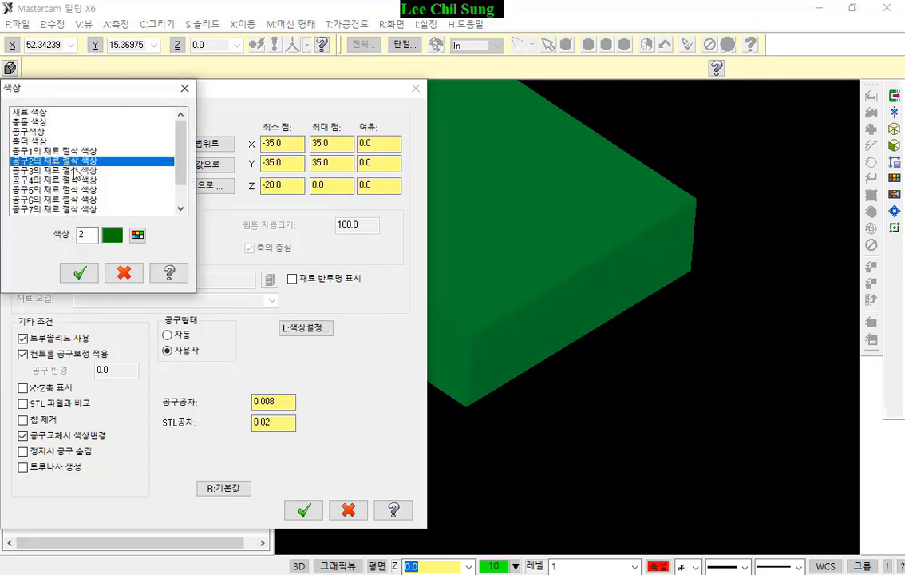
click(74, 170)
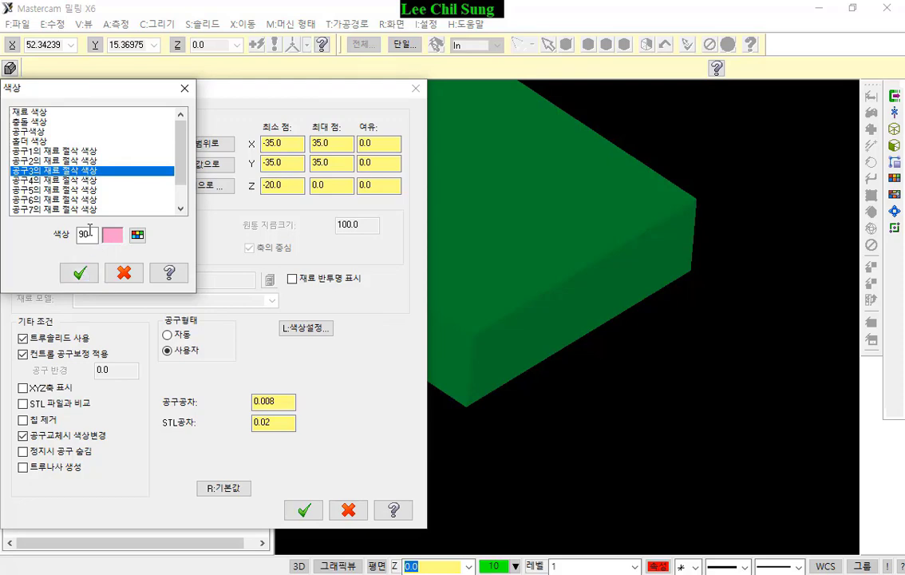
click(79, 161)
click(137, 235)
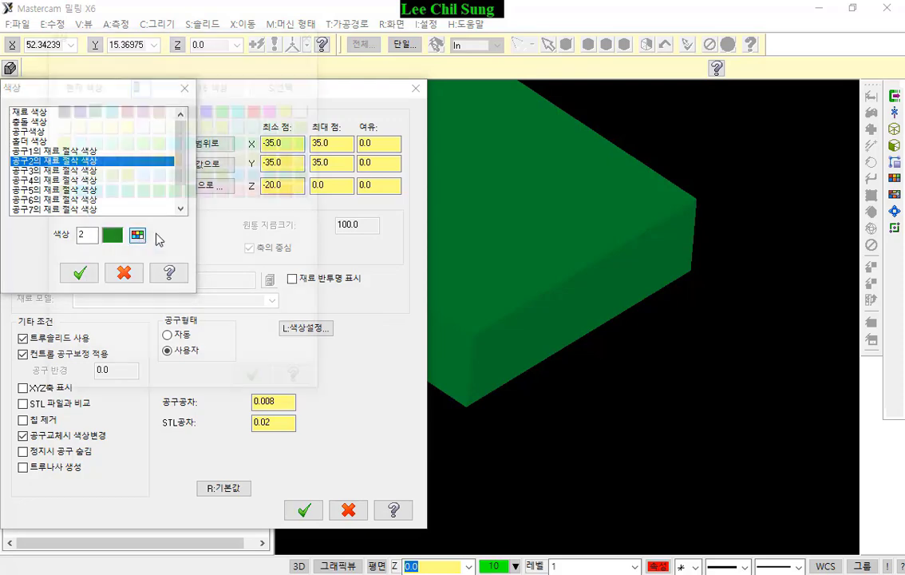
click(224, 112)
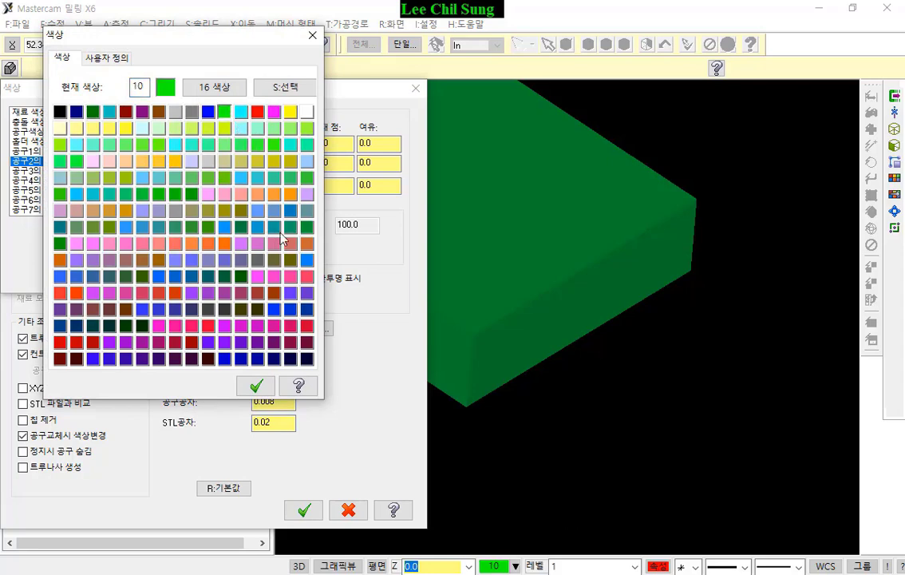
click(274, 112)
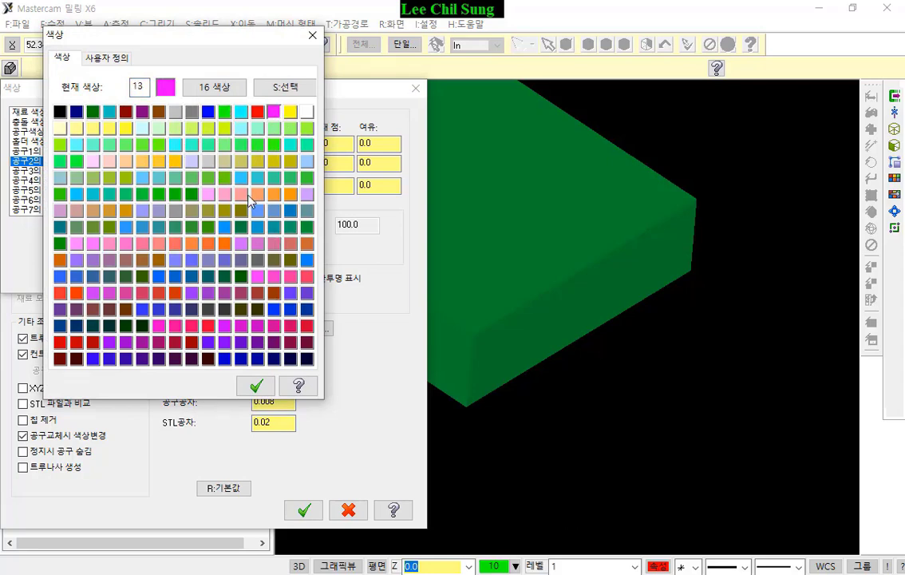
click(256, 385)
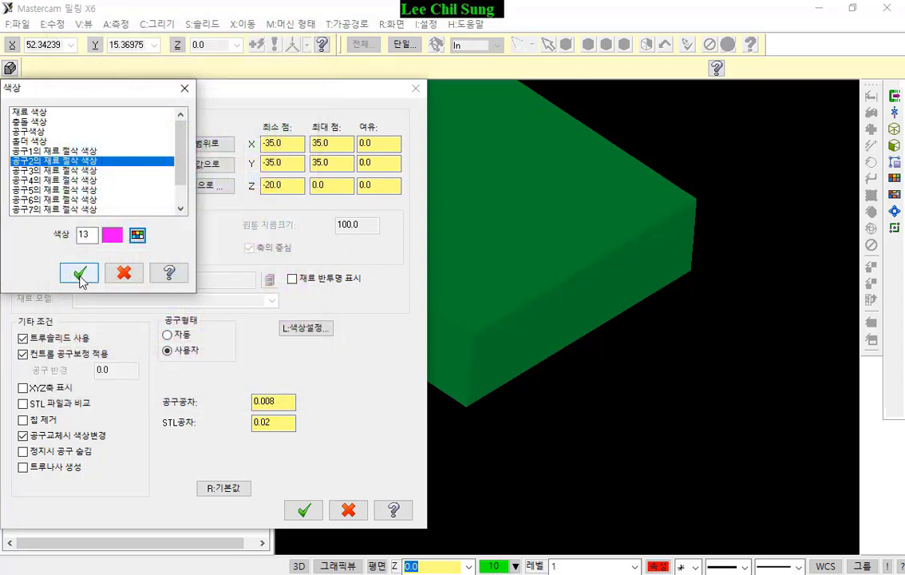
click(76, 269)
click(303, 510)
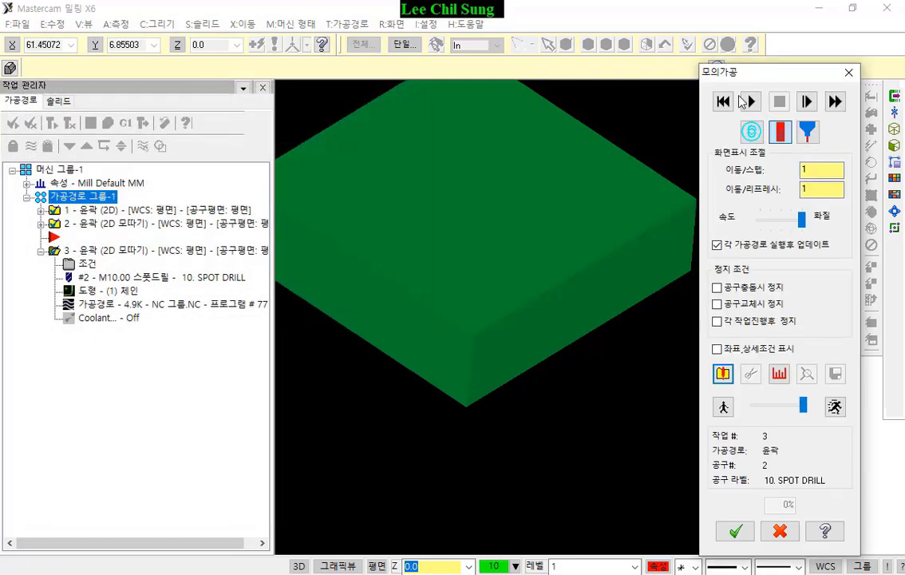
- Run the simulation with the recoloured spot drill, inspect the chamfered edges of the step, and close the simulation
click(754, 101)
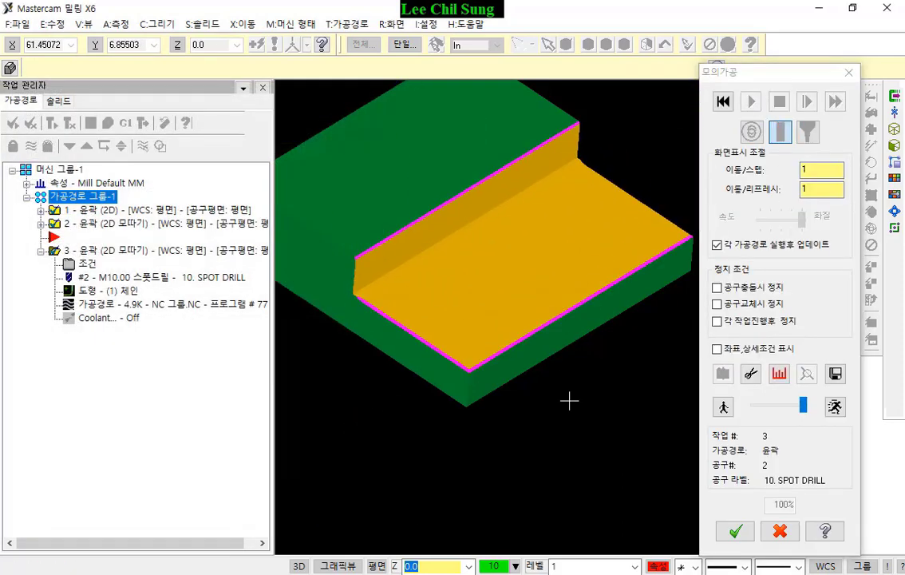
scroll(517, 355, down, 1)
middle_drag(544, 283, 642, 213)
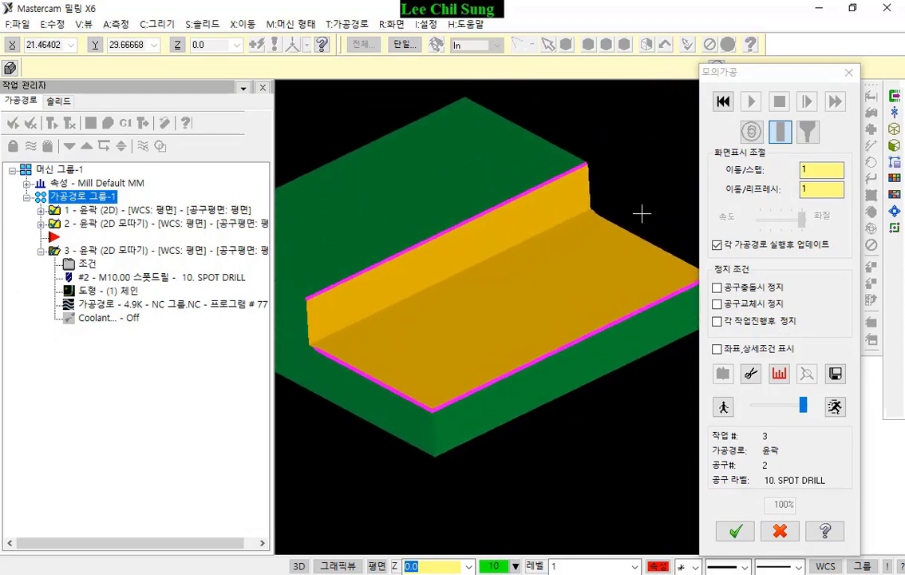
key(Escape)
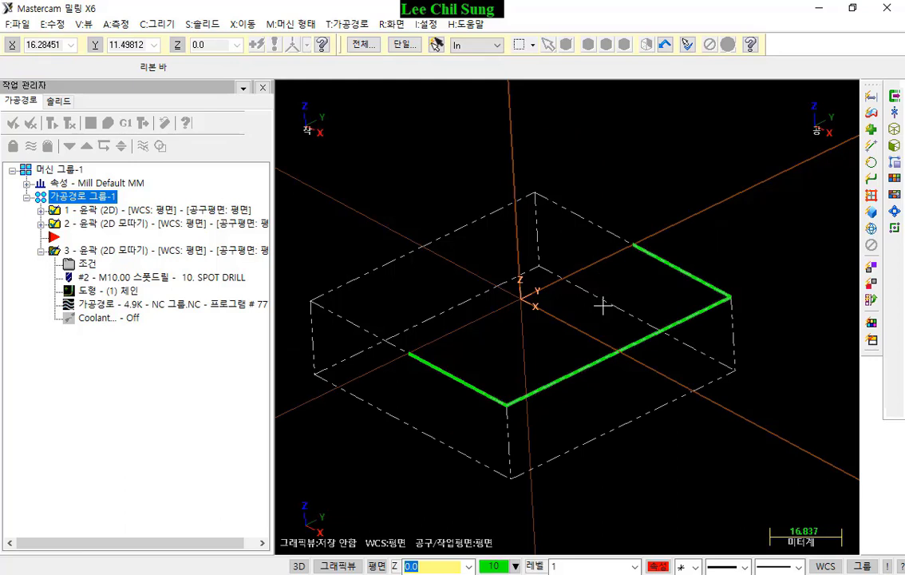
- Move the insertion marker below the third operation and collapse that operation in the toolpath tree
scroll(689, 186, down, 1)
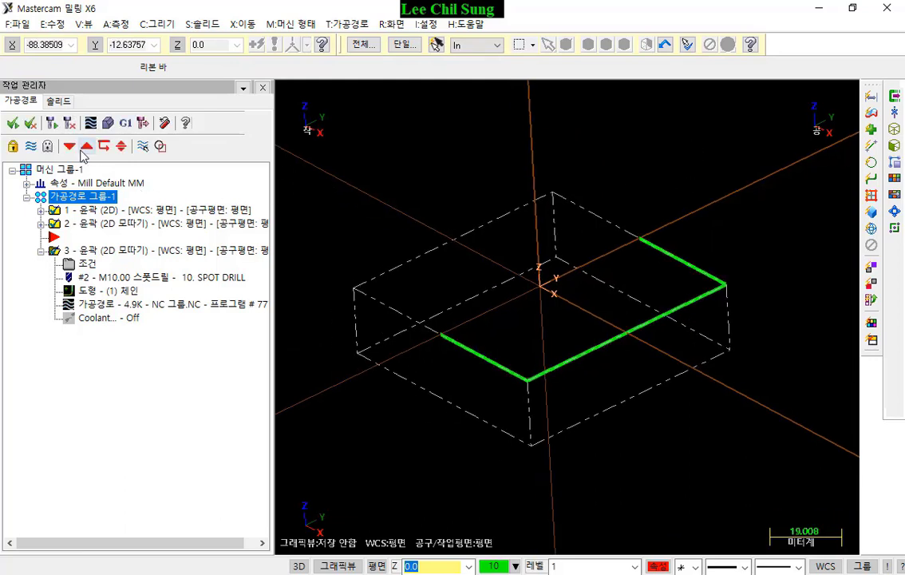
click(70, 146)
scroll(451, 298, up, 1)
scroll(451, 298, up, 1)
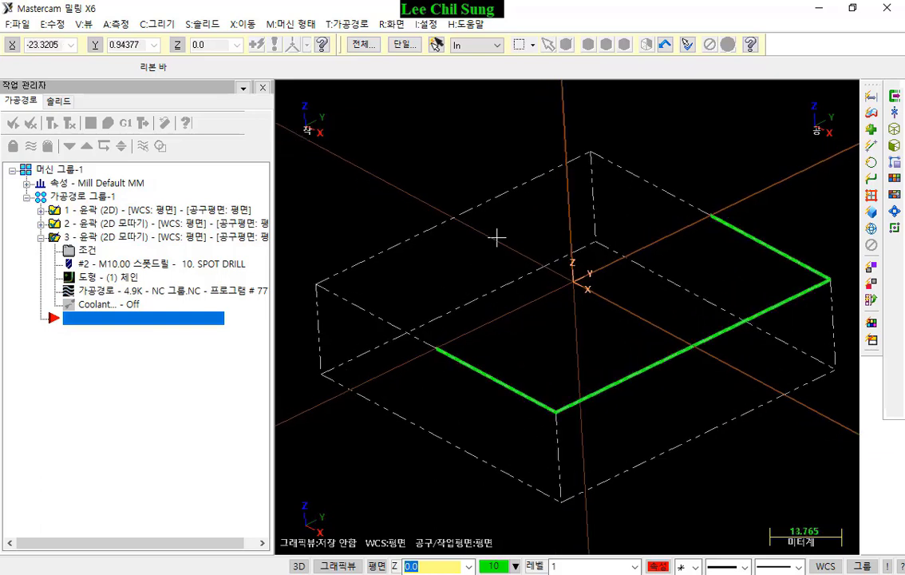
click(41, 237)
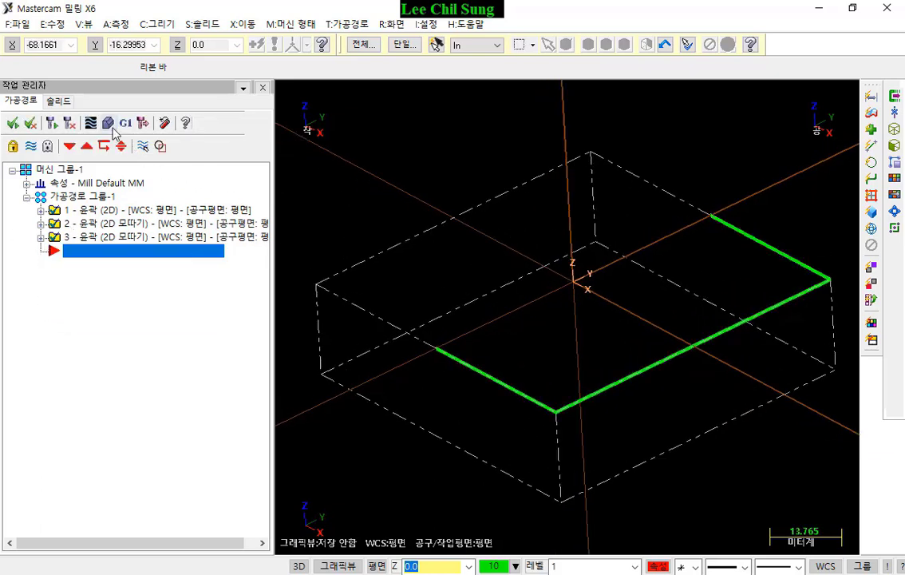
- Simulate the toolpaths again, examine the vertical edges at both ends of the step wall, and close the simulation
click(108, 122)
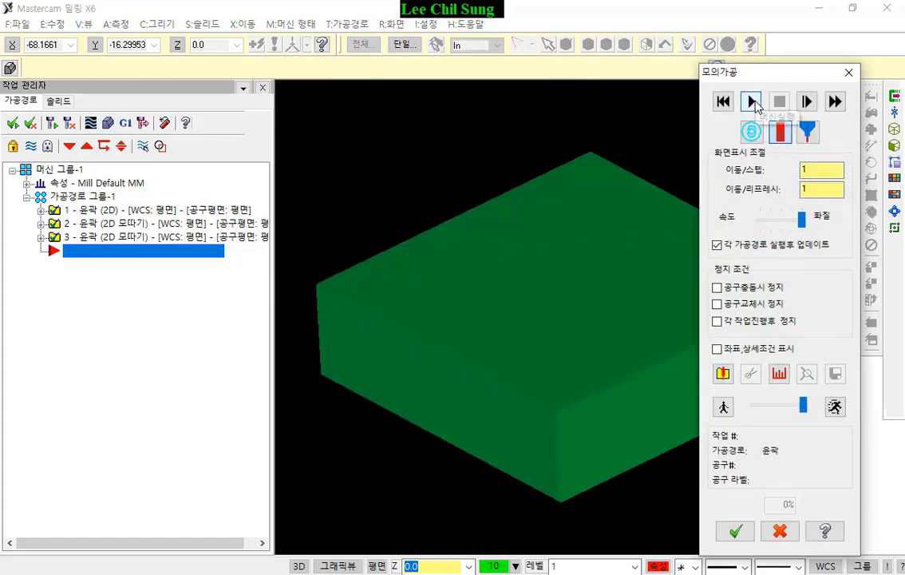
click(750, 102)
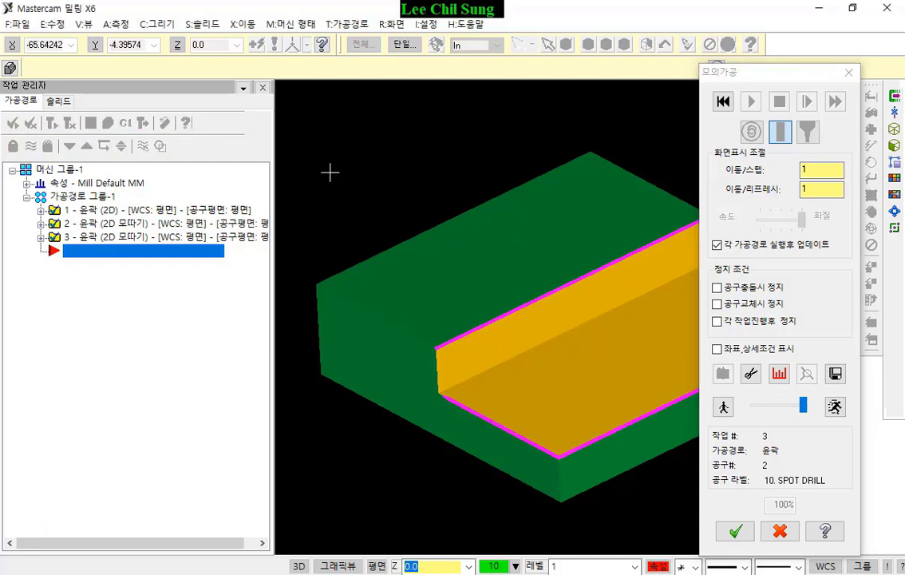
mouse_move(327, 172)
middle_down()
mouse_move(517, 212)
mouse_move(548, 332)
middle_up()
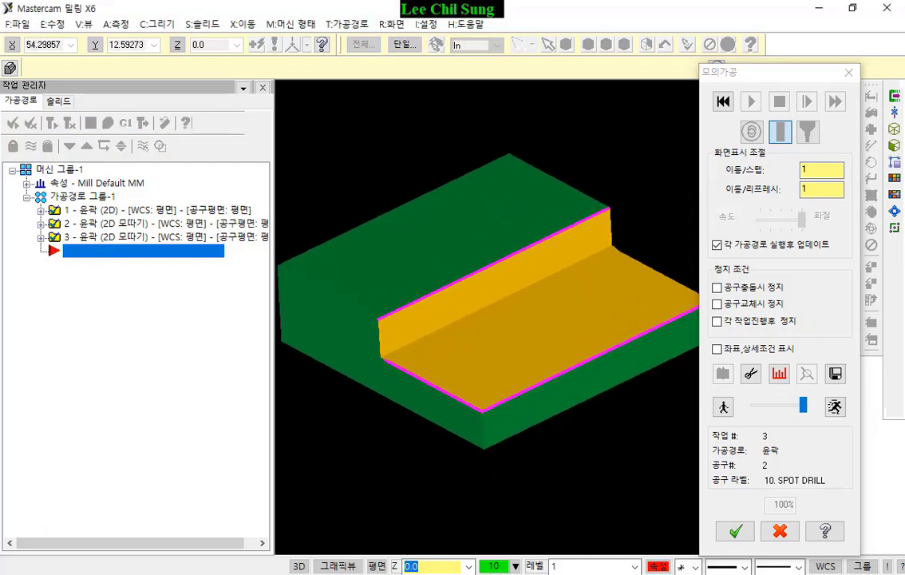
mouse_move(386, 357)
mouse_down()
mouse_move(363, 330)
mouse_move(388, 356)
mouse_up()
mouse_move(626, 246)
mouse_down()
mouse_move(599, 235)
mouse_move(609, 206)
mouse_move(627, 244)
mouse_up()
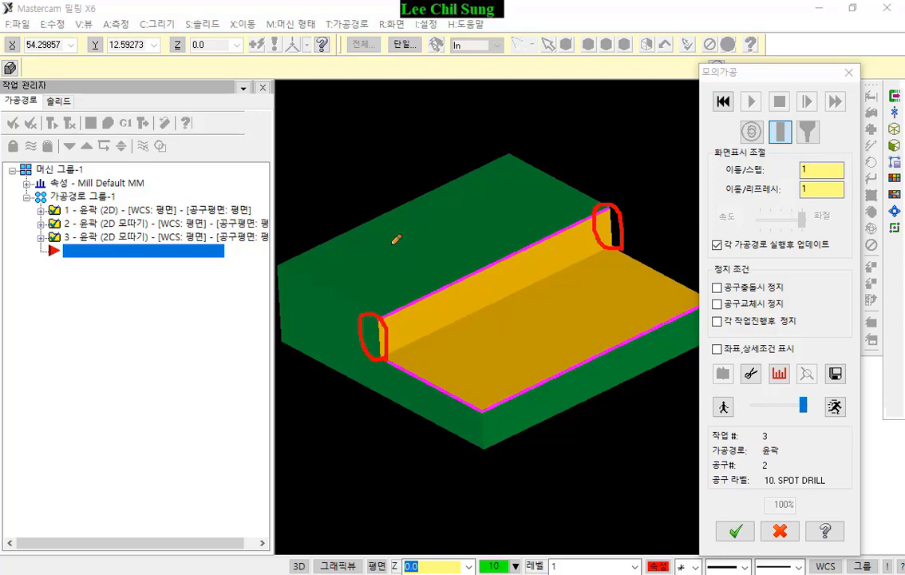
mouse_move(367, 236)
mouse_down()
mouse_move(366, 253)
mouse_move(403, 250)
mouse_up()
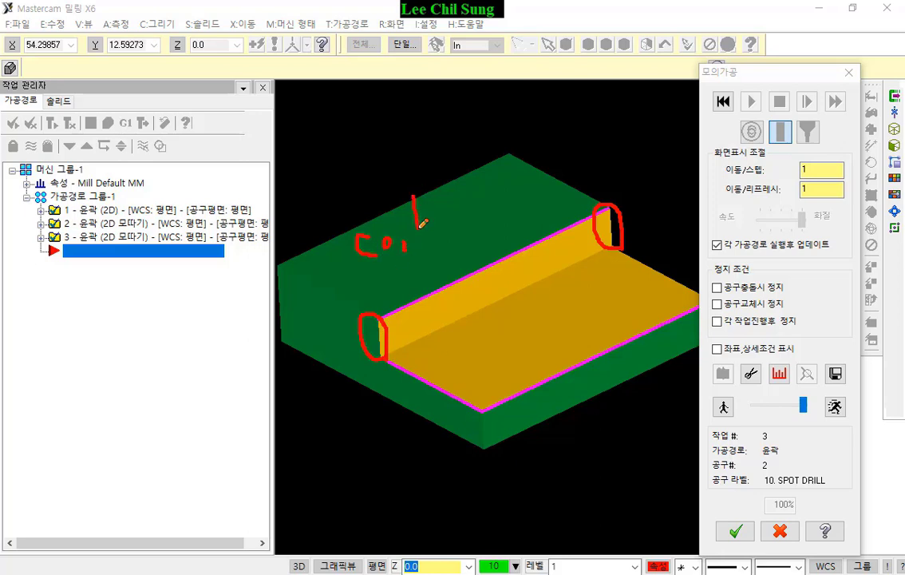
drag(412, 196, 404, 247)
drag(431, 210, 452, 207)
right_click(583, 125)
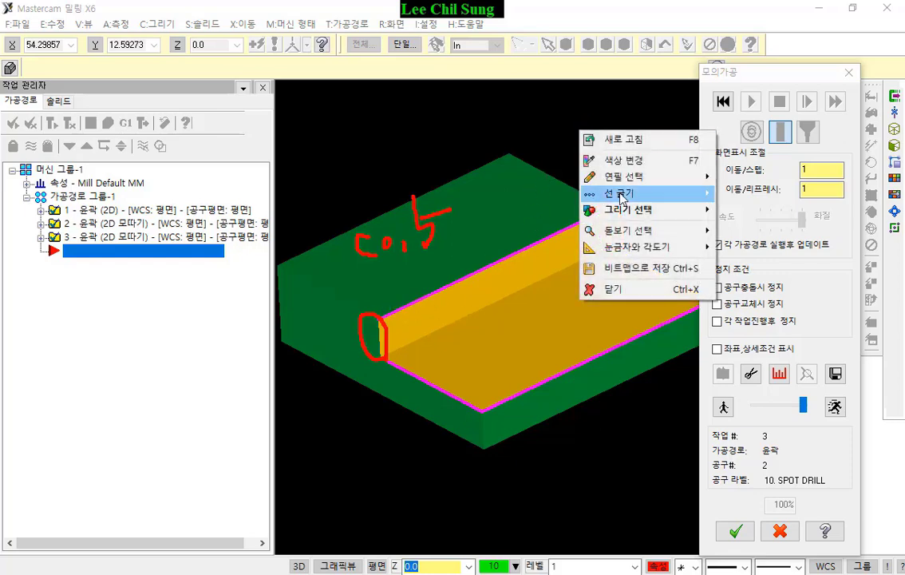
click(625, 288)
middle_drag(551, 195, 553, 237)
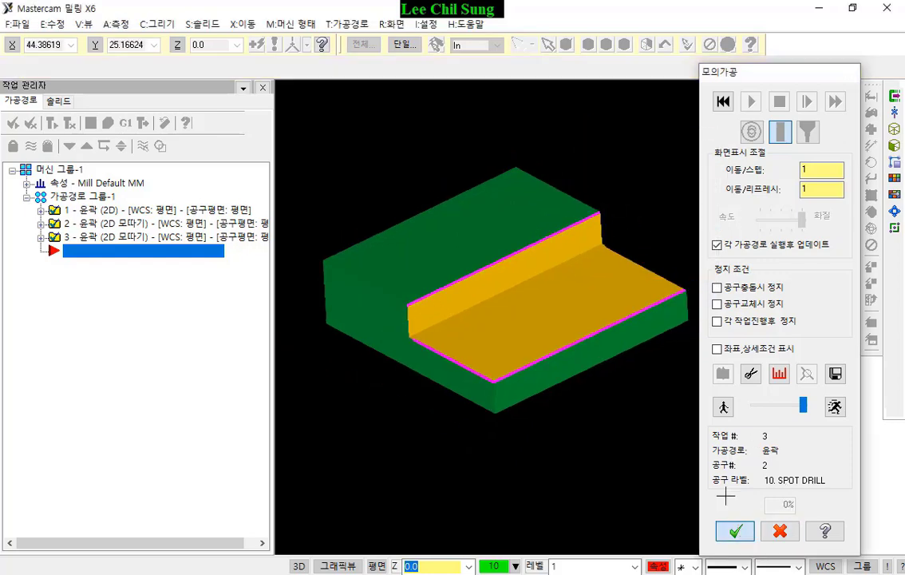
click(735, 530)
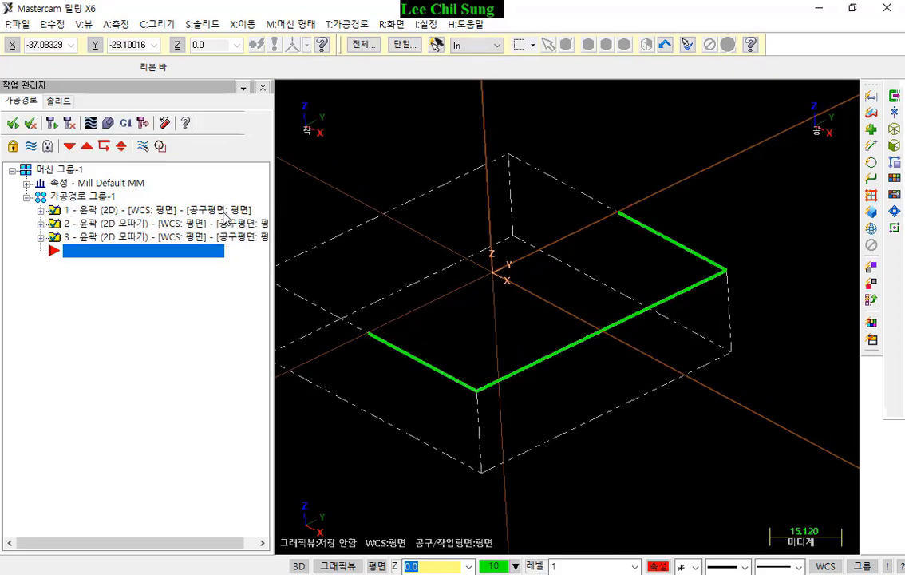
- Limit toolpath display to the selected operation and show the first 2D contour operation's toolpath
click(111, 211)
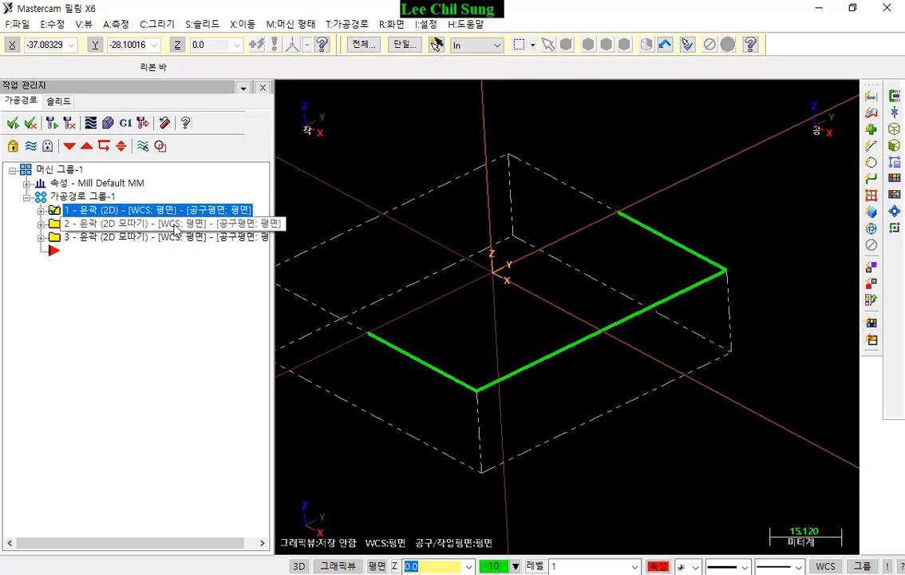
click(41, 211)
click(142, 145)
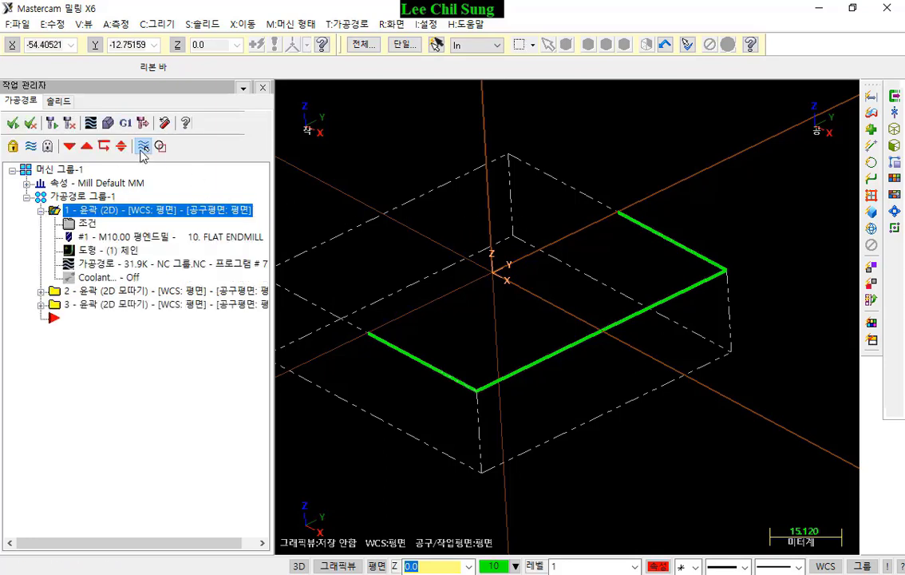
click(80, 291)
click(87, 210)
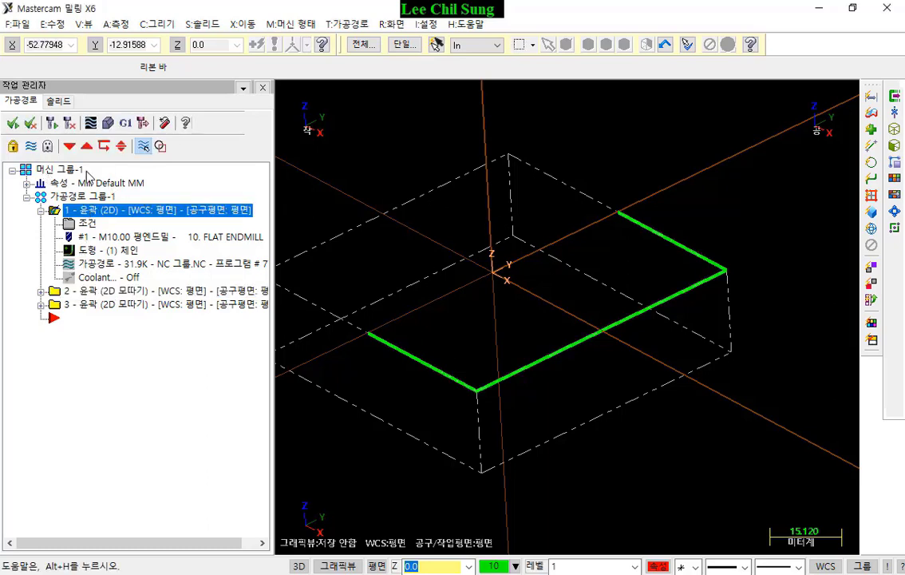
click(30, 146)
scroll(438, 214, up, 2)
scroll(608, 240, down, 1)
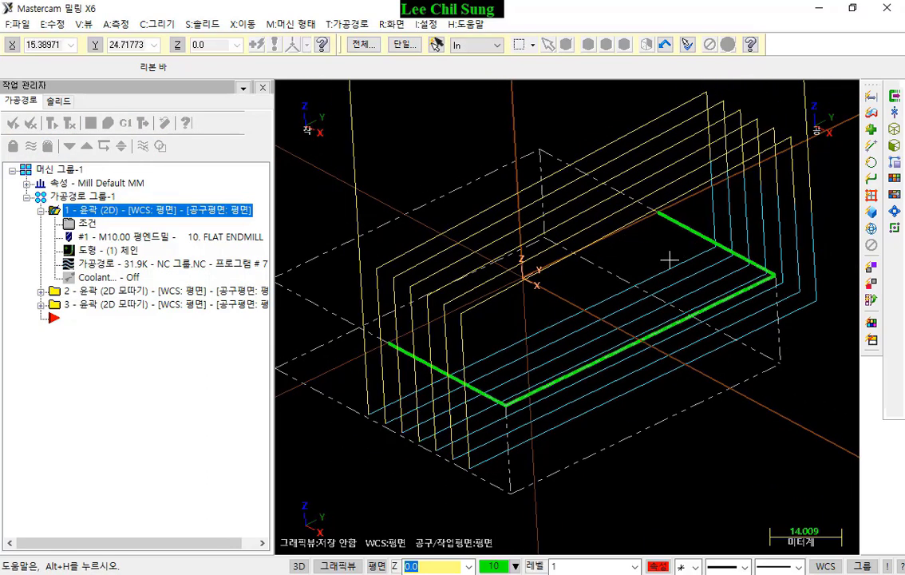
- Copy the first 2D contour operation to after the third operation
click(40, 210)
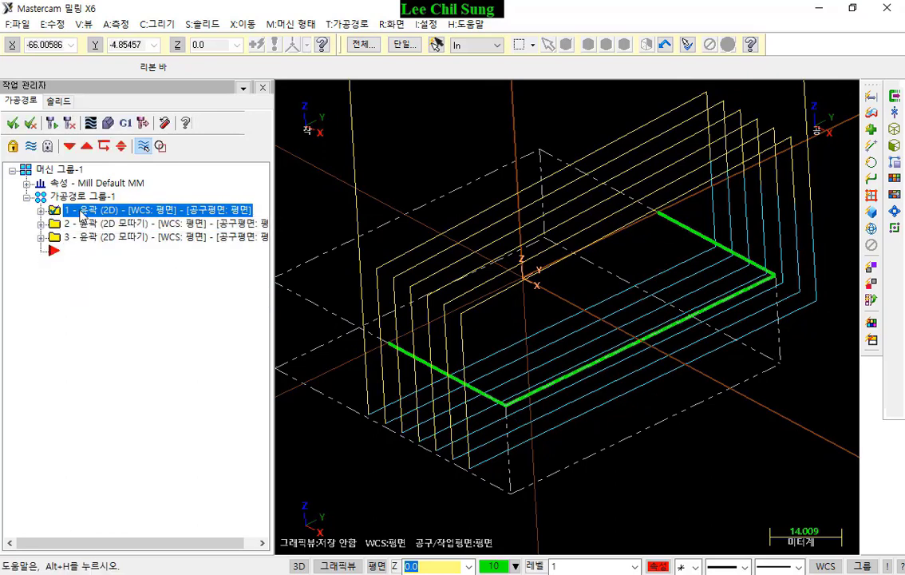
right_drag(60, 209, 81, 356)
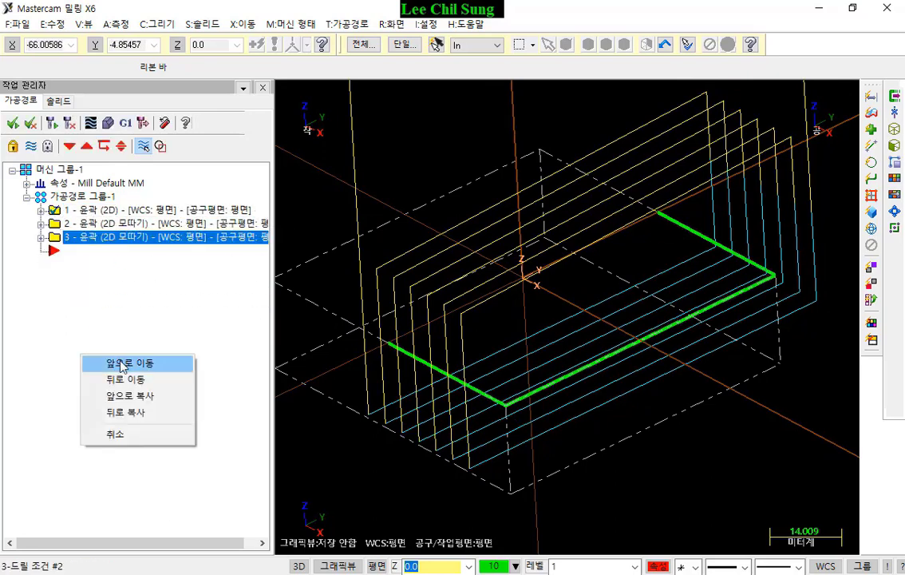
click(132, 412)
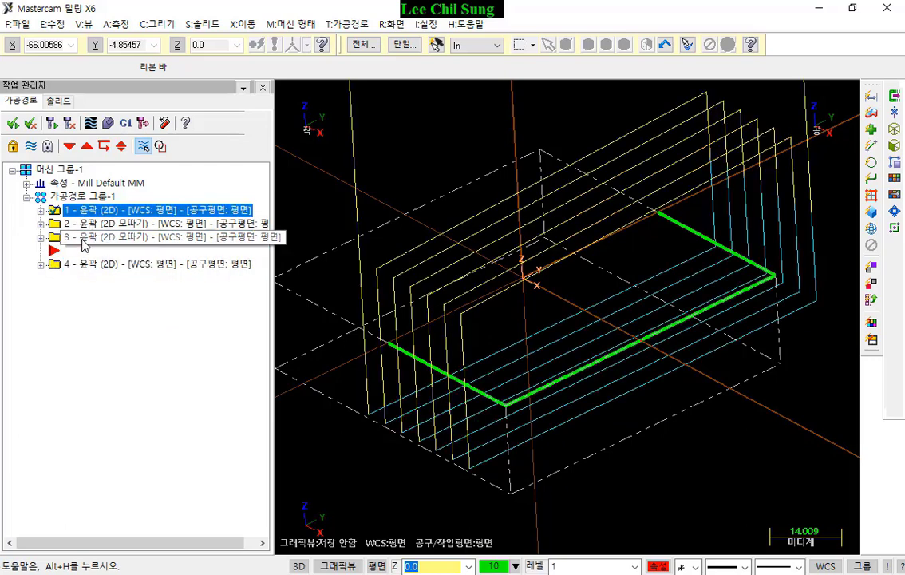
- Turn off multi passes in the copied 2D contour operation and regenerate its toolpath
click(42, 264)
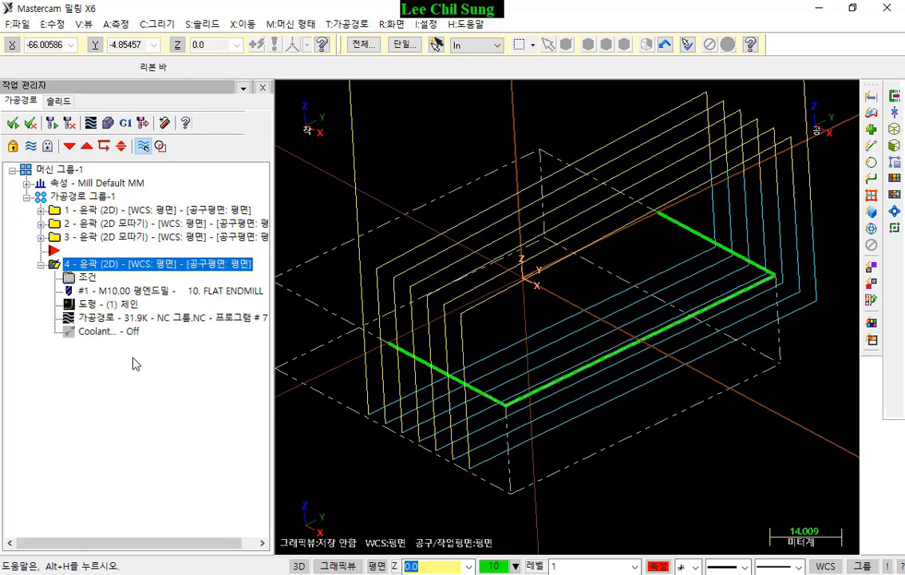
click(86, 278)
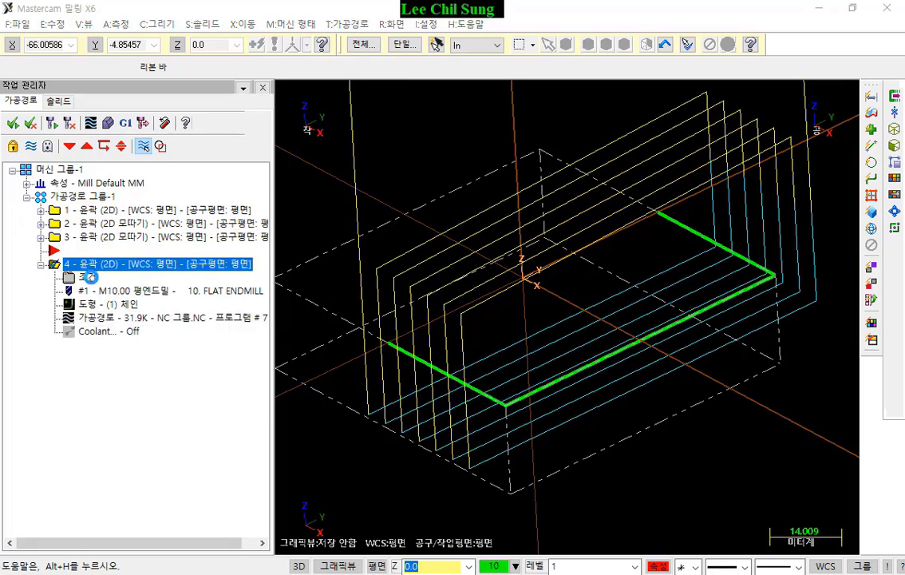
click(287, 170)
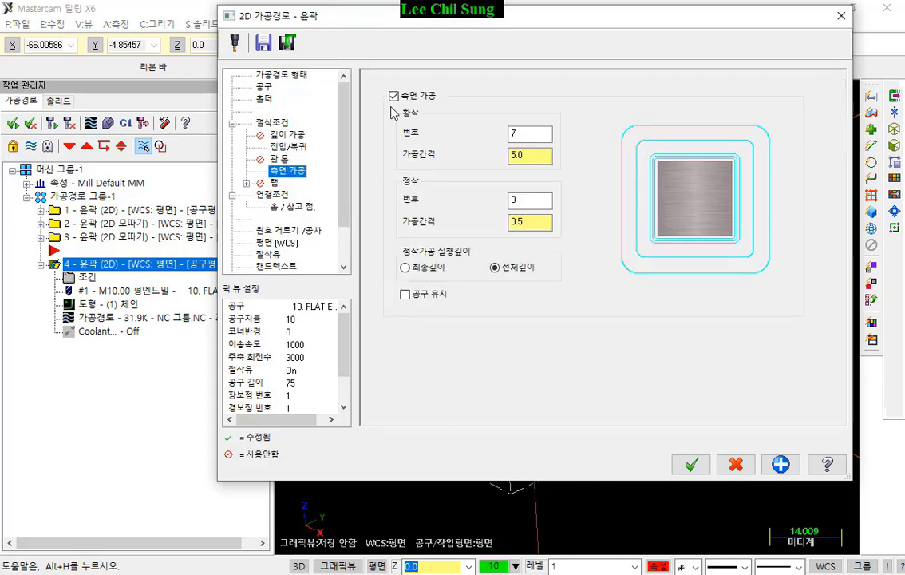
click(394, 96)
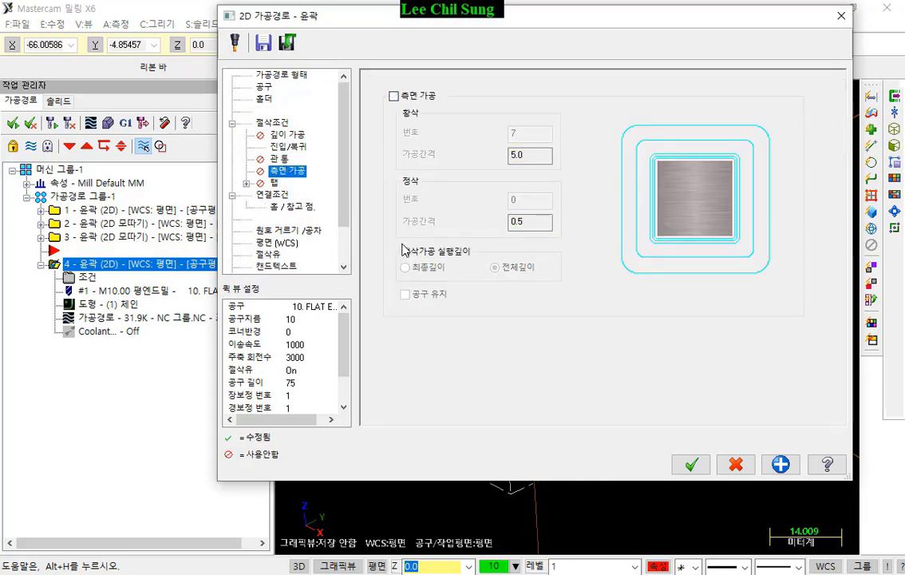
click(691, 464)
click(54, 122)
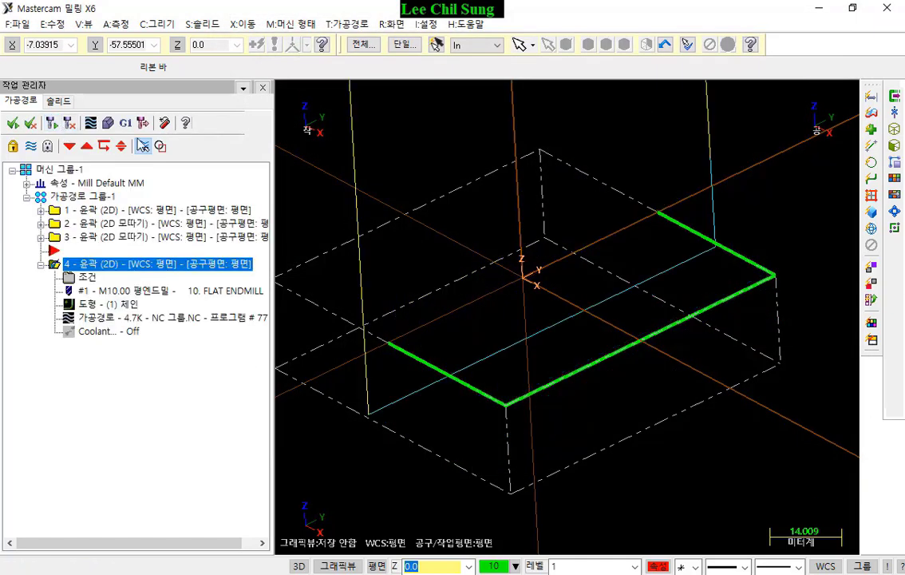
- Backplot the copied 2D contour operation in the top view, follow the cutter along the step wall, and close the backplot
scroll(686, 263, down, 2)
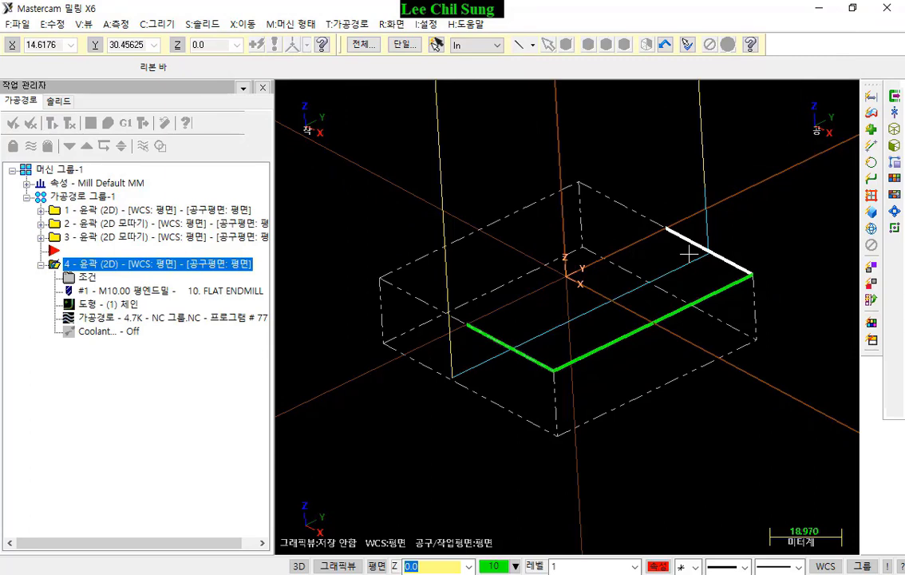
key(alt+1)
scroll(667, 206, up, 2)
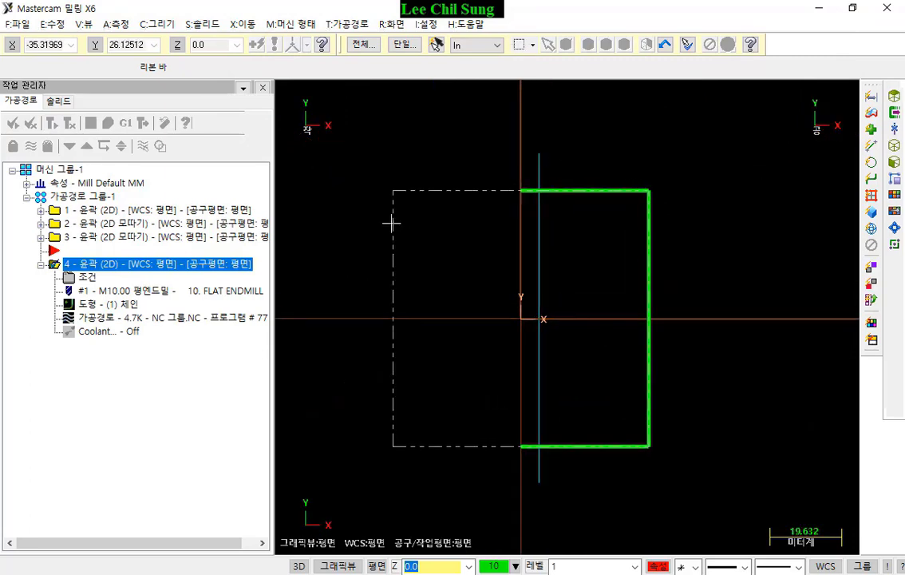
click(70, 317)
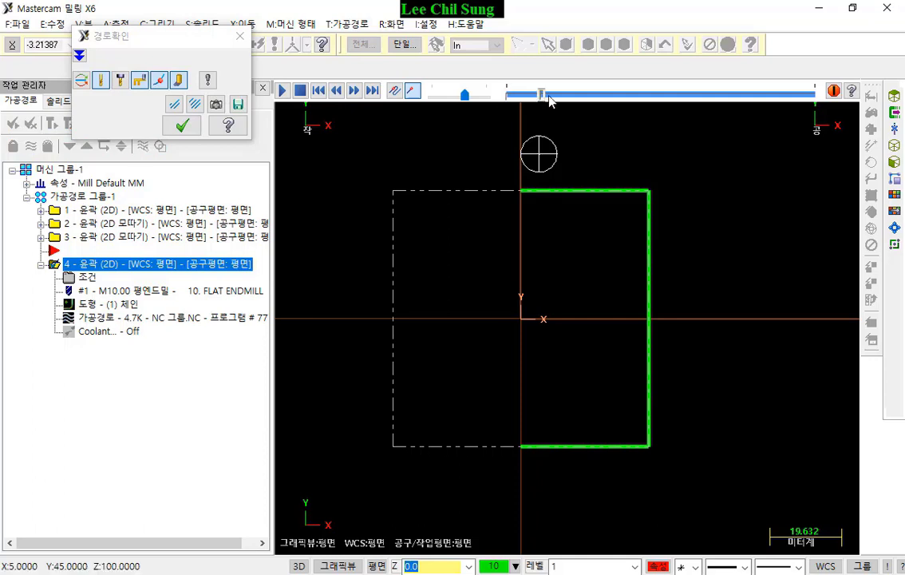
drag(508, 94, 711, 114)
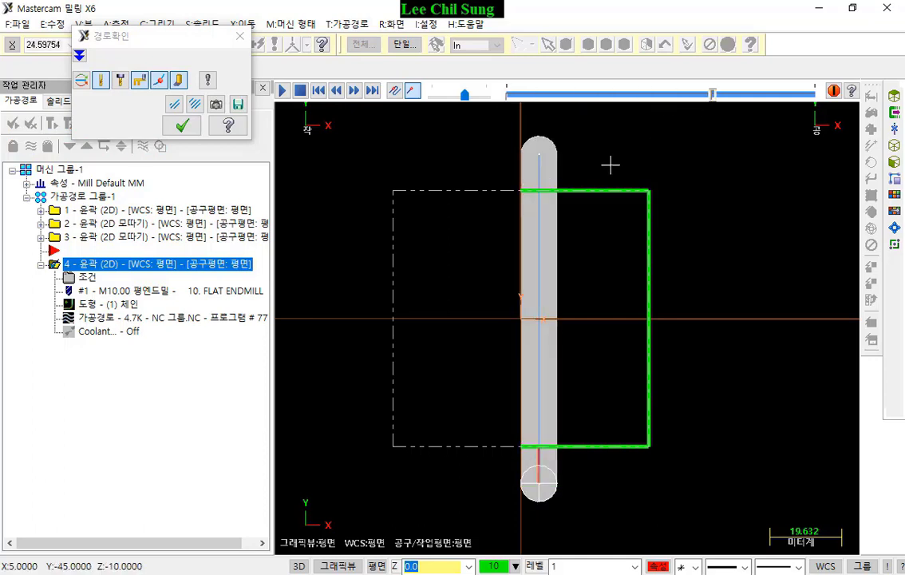
scroll(473, 259, up, 2)
scroll(529, 189, down, 1)
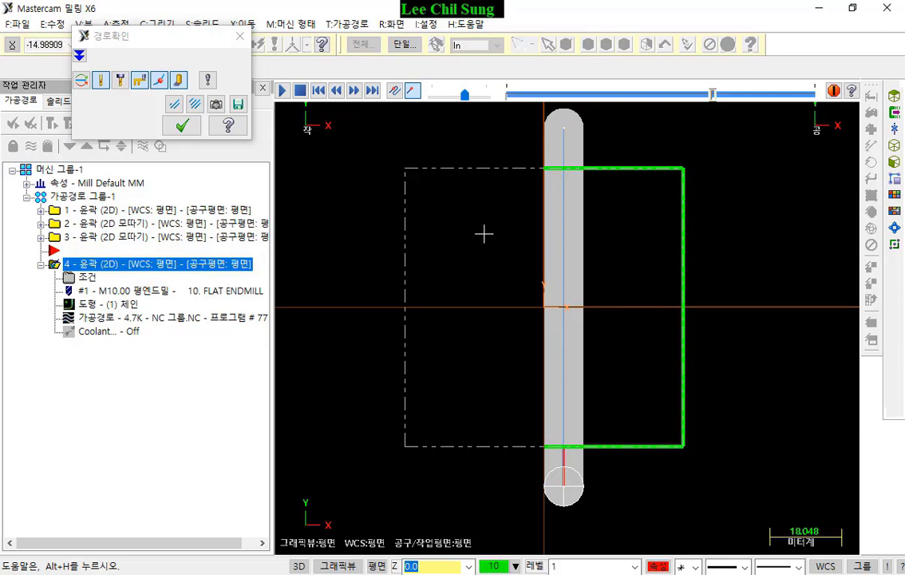
click(239, 36)
- Set the first 2D contour operation's wall stock allowance to -35.0+0.5 and regenerate its toolpath
click(100, 211)
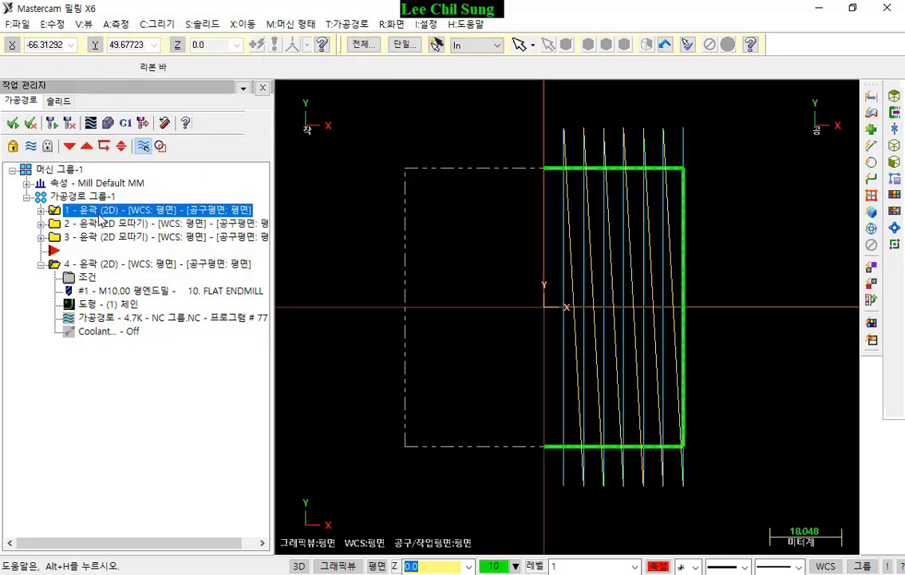
click(41, 209)
click(87, 223)
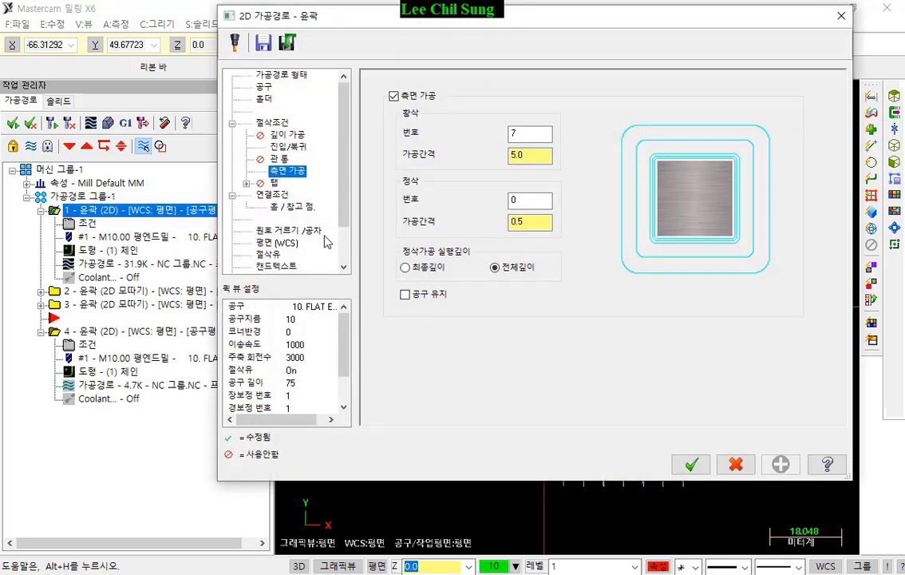
click(288, 124)
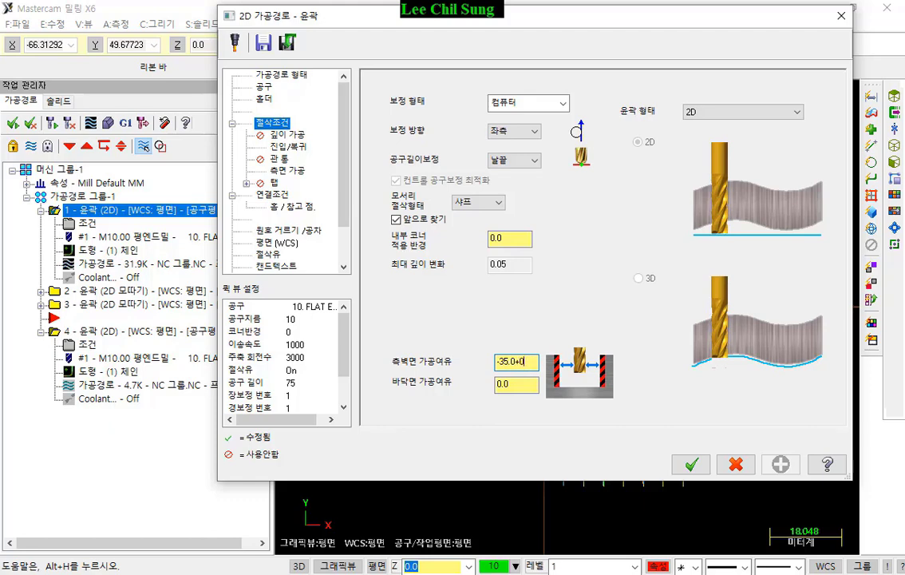
text(5)
key(Return)
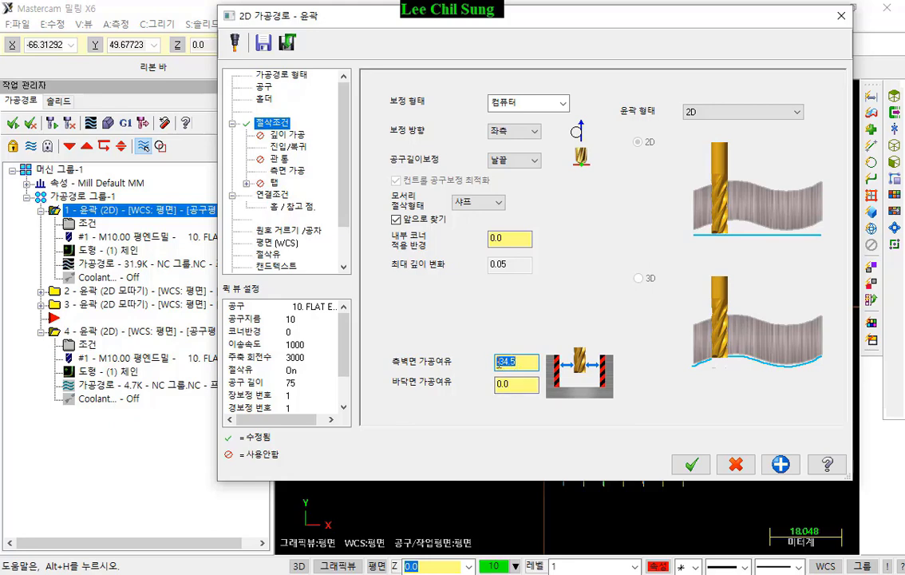
click(691, 464)
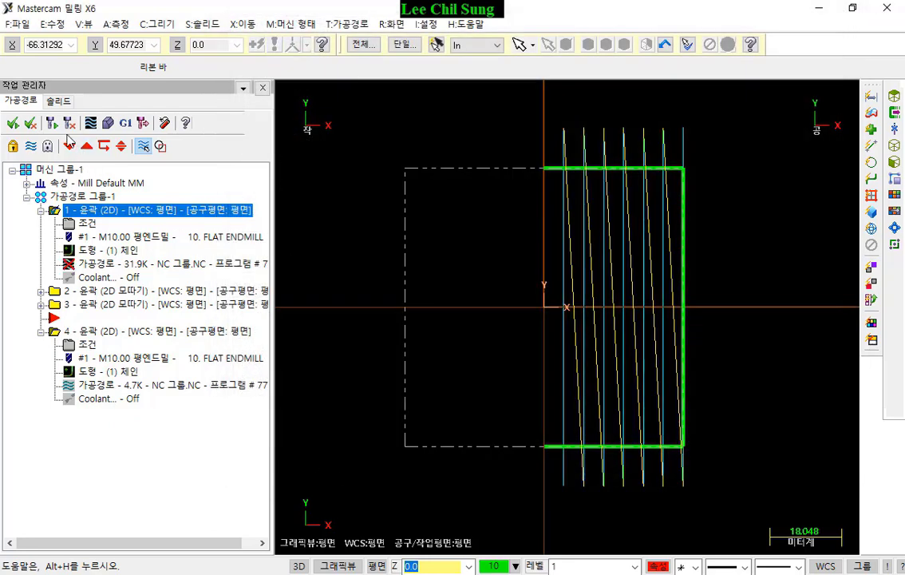
click(78, 333)
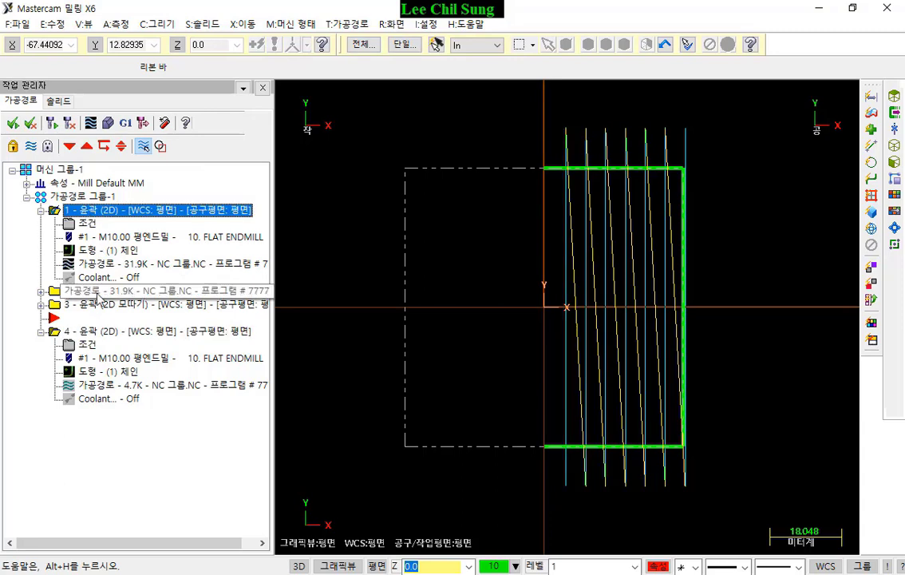
- Backplot the first and fourth 2D contour operations together, examine the stock left at the step wall, and close the backplot
click(96, 335)
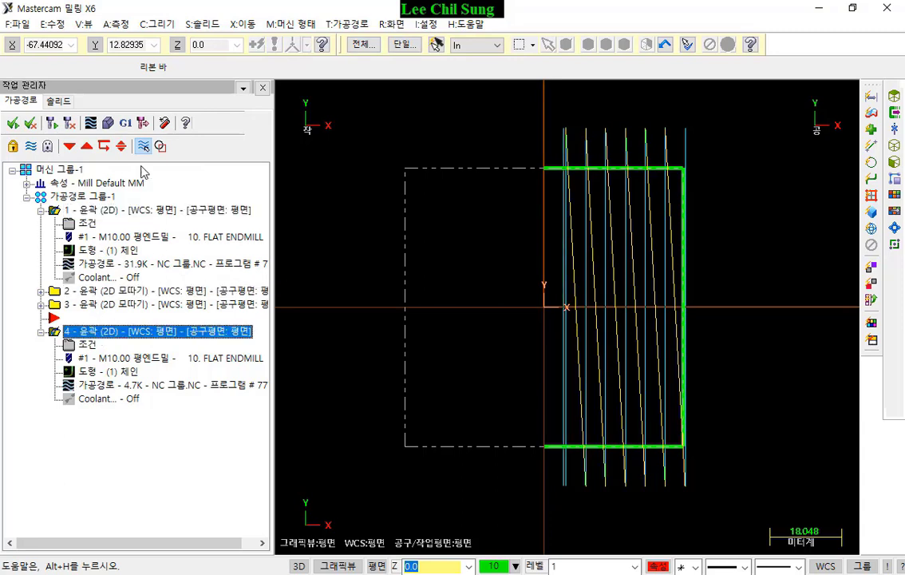
click(90, 122)
mouse_move(507, 94)
mouse_down()
mouse_move(568, 95)
mouse_move(772, 133)
mouse_up()
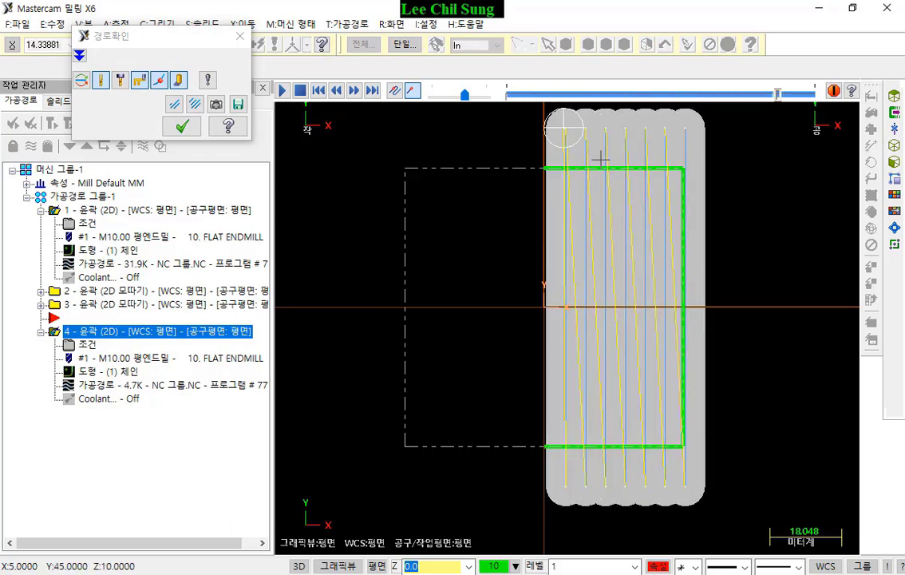
scroll(556, 135, up, 4)
scroll(526, 251, up, 4)
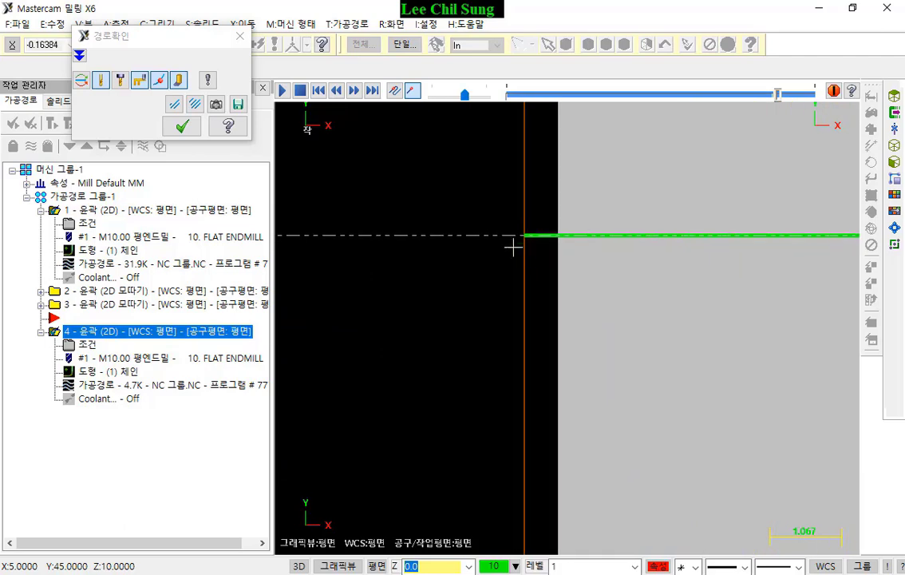
scroll(534, 229, down, 8)
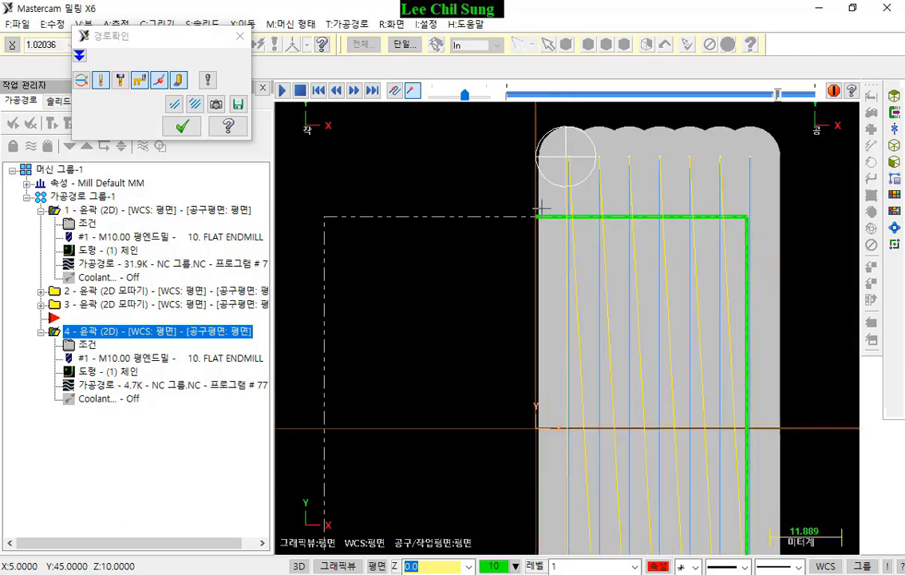
scroll(540, 209, up, 4)
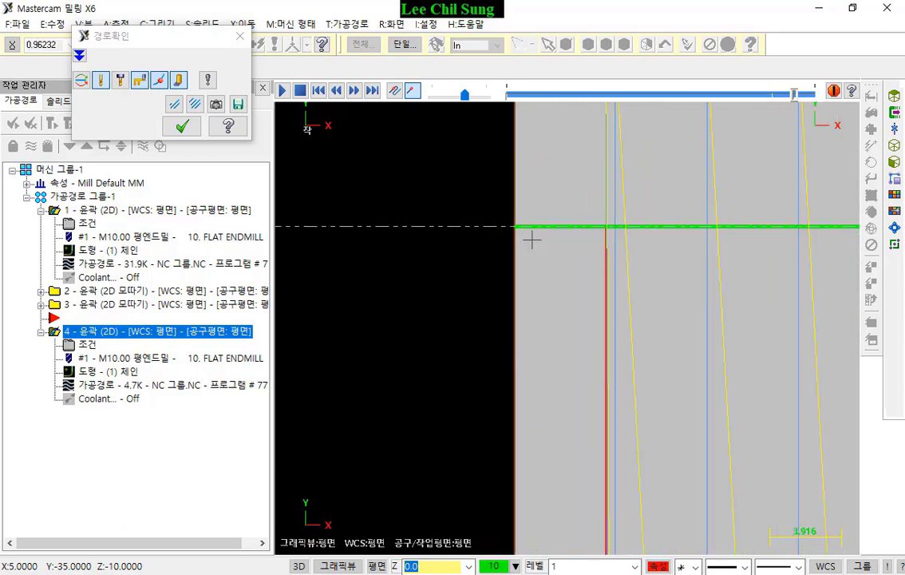
click(239, 35)
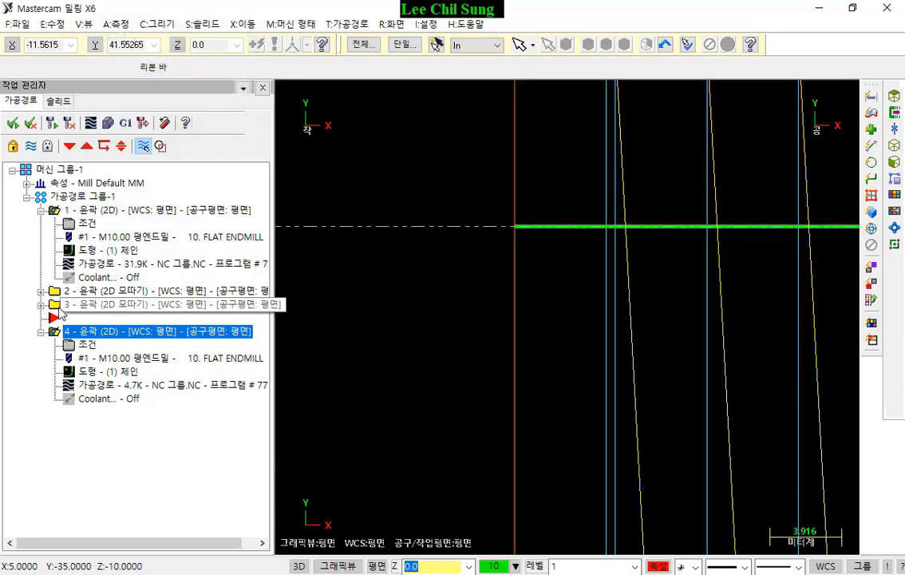
- Simulate both 2D contour operations with a stop after each operation, and examine the fourth operation's cutter entering the step wall's corner
click(90, 123)
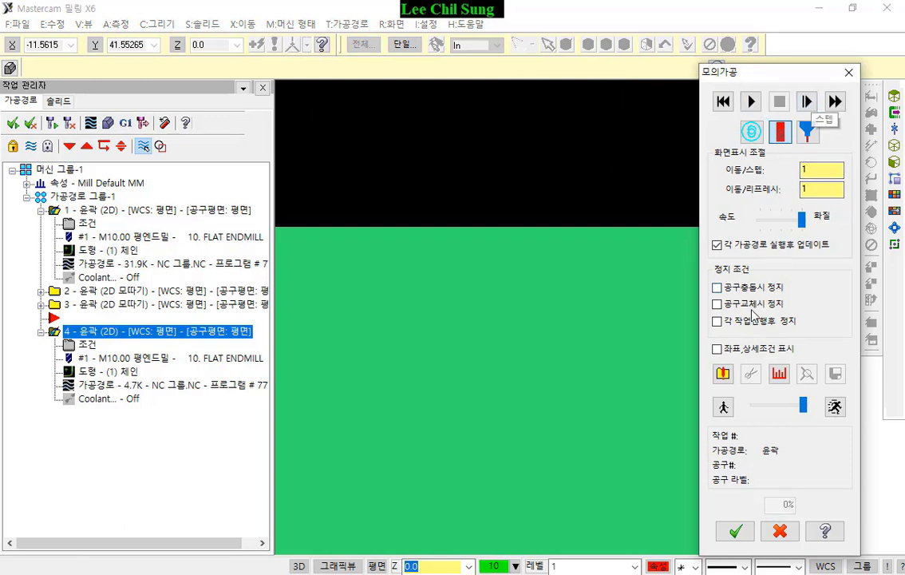
click(750, 101)
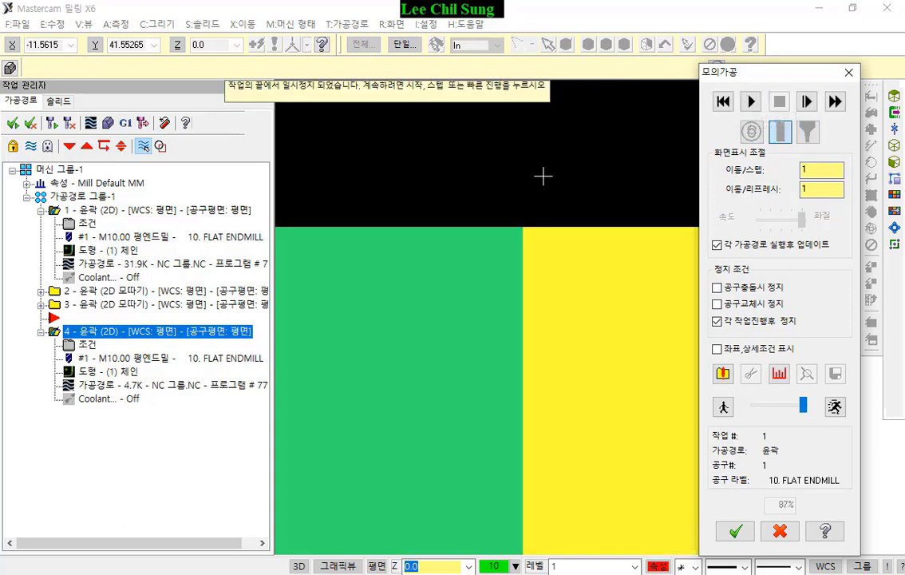
click(807, 101)
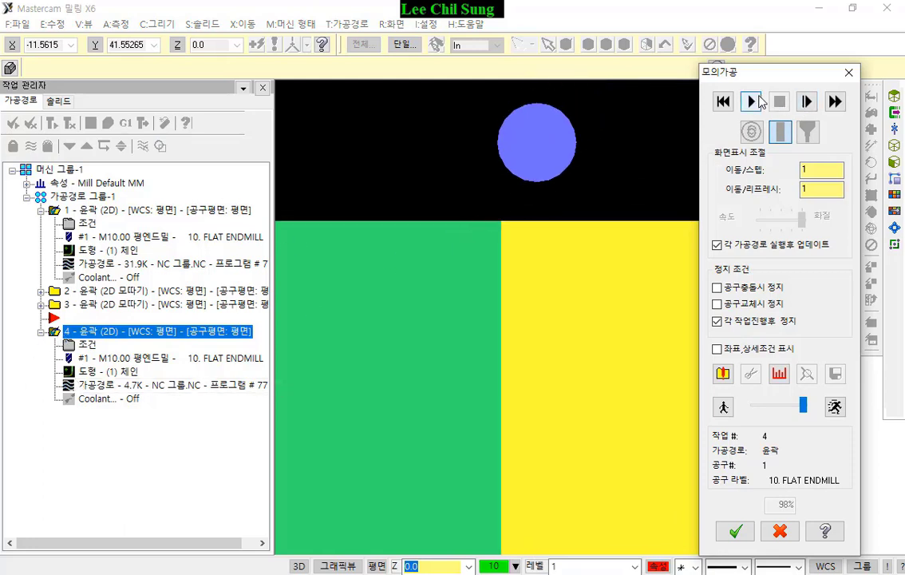
click(808, 102)
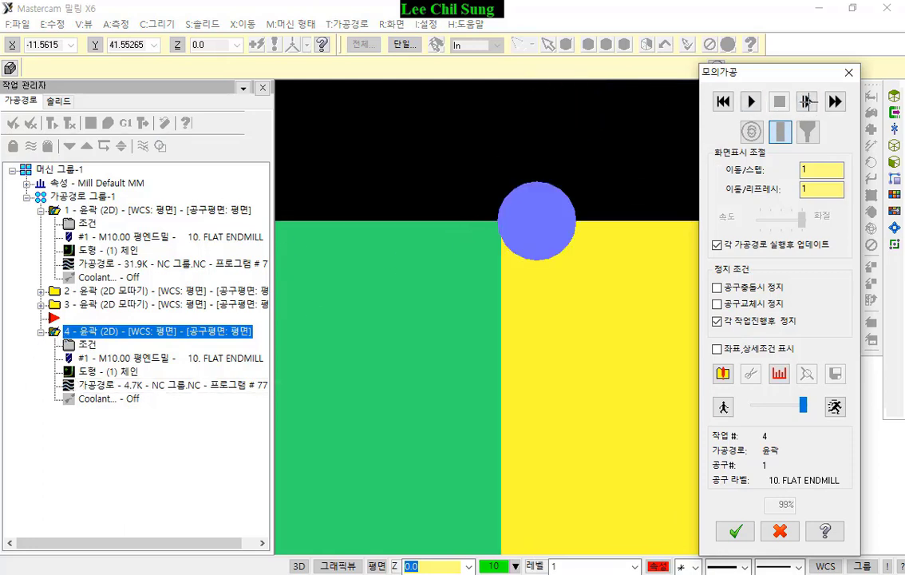
scroll(519, 227, up, 6)
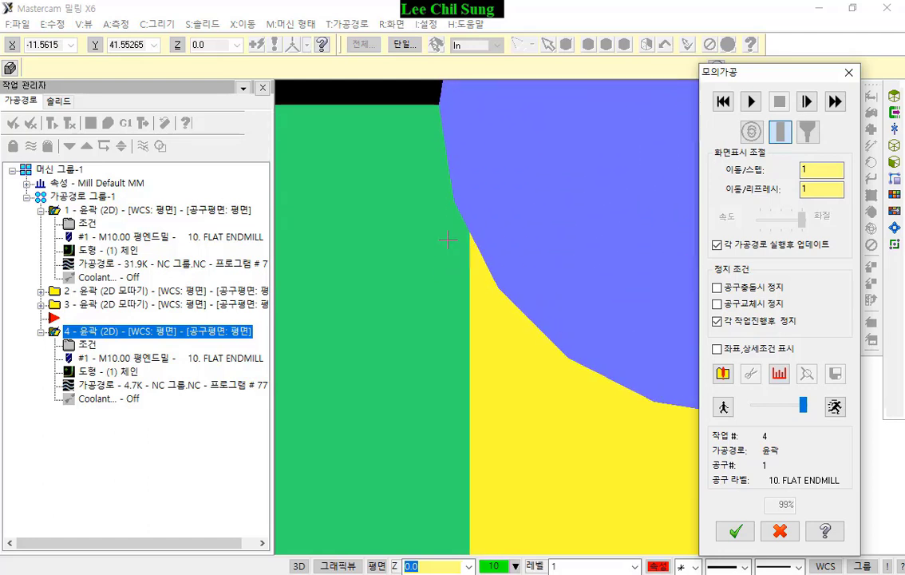
scroll(445, 141, up, 1)
click(476, 149)
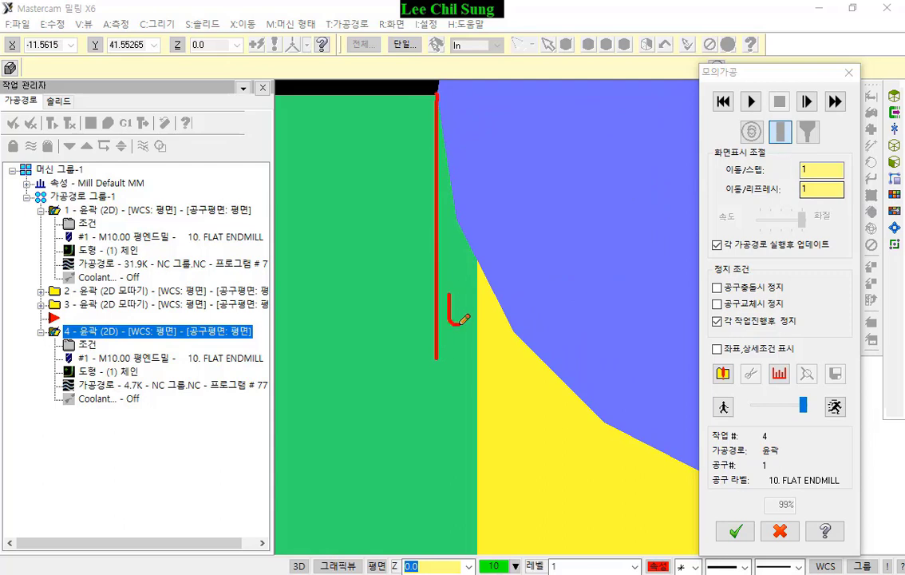
mouse_move(464, 320)
mouse_down()
mouse_move(455, 294)
mouse_move(470, 318)
mouse_up()
mouse_move(474, 272)
mouse_down()
mouse_move(503, 297)
mouse_move(519, 289)
mouse_up()
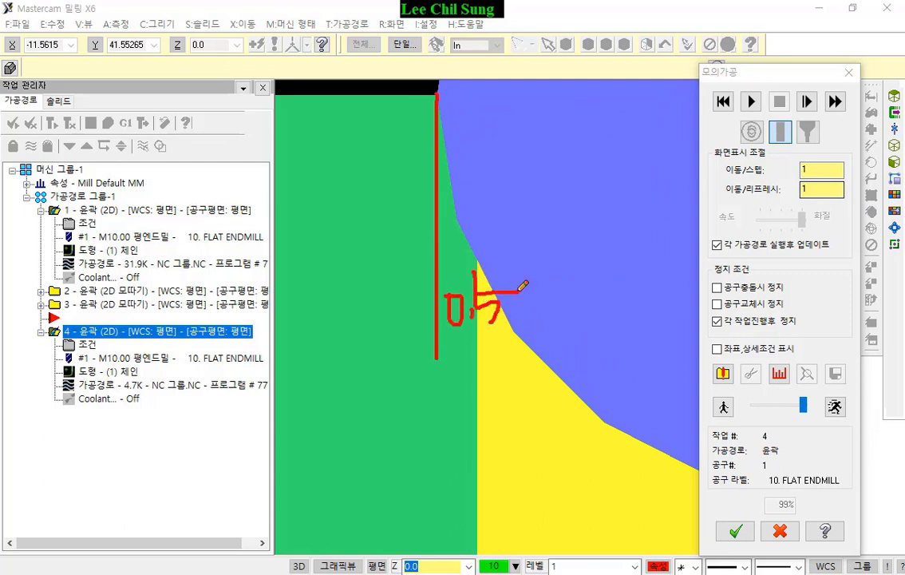
mouse_move(102, 268)
mouse_down()
mouse_move(36, 176)
mouse_move(252, 203)
mouse_move(86, 276)
mouse_up()
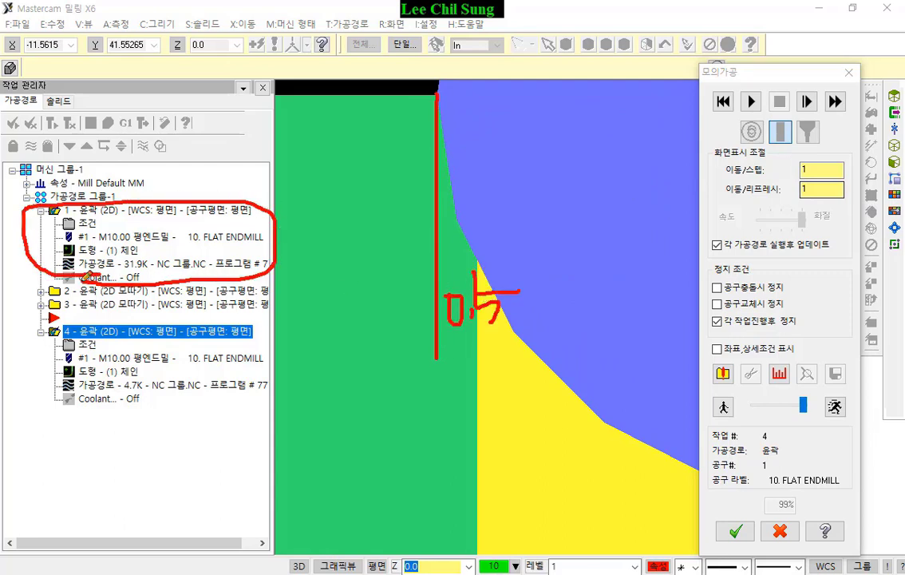
mouse_move(100, 403)
mouse_down()
mouse_move(28, 368)
mouse_move(80, 321)
mouse_move(291, 375)
mouse_move(108, 411)
mouse_up()
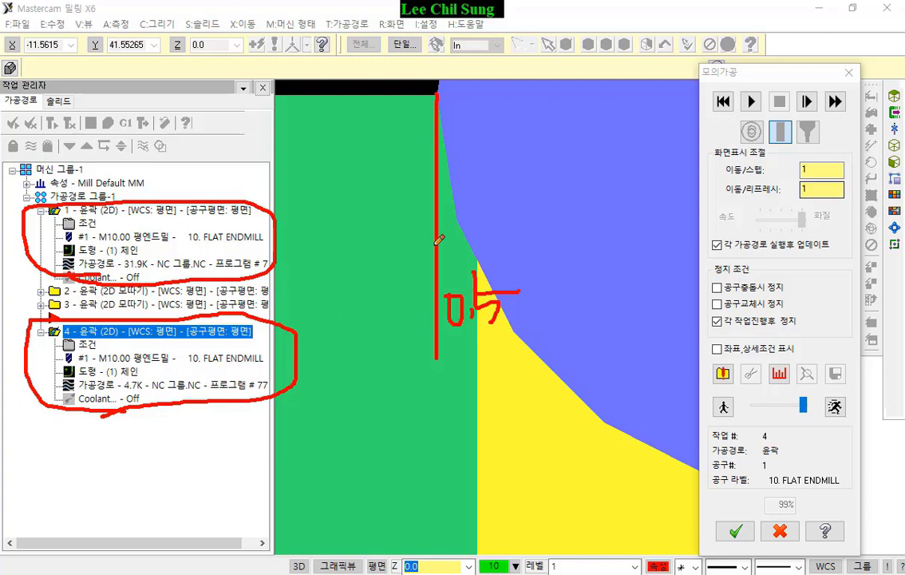
right_click(355, 208)
click(399, 356)
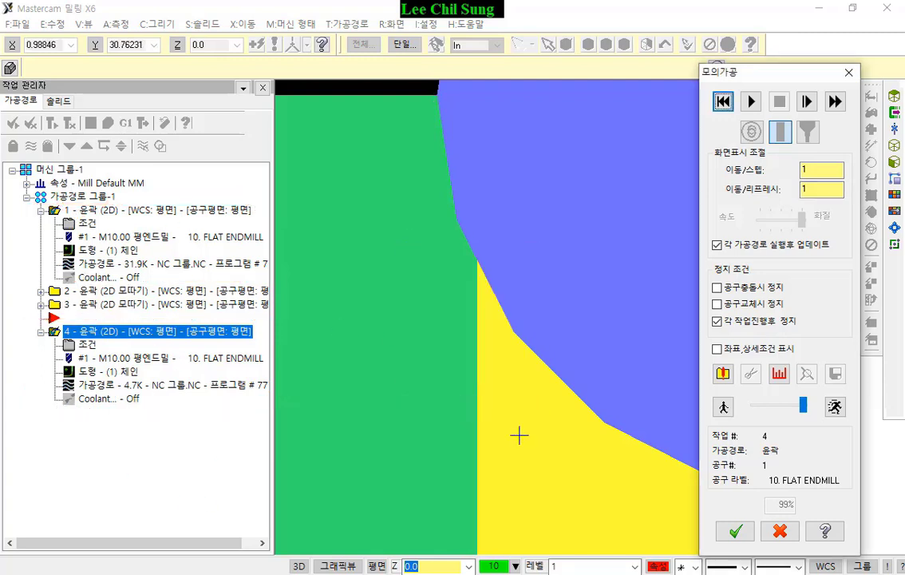
scroll(502, 371, down, 2)
scroll(503, 371, down, 1)
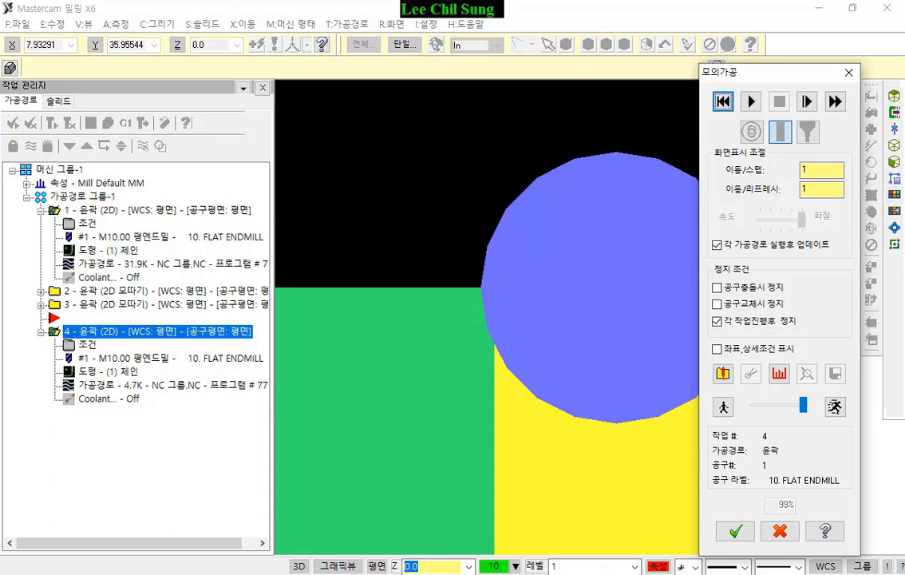
key(ctrl+2)
drag(501, 150, 490, 443)
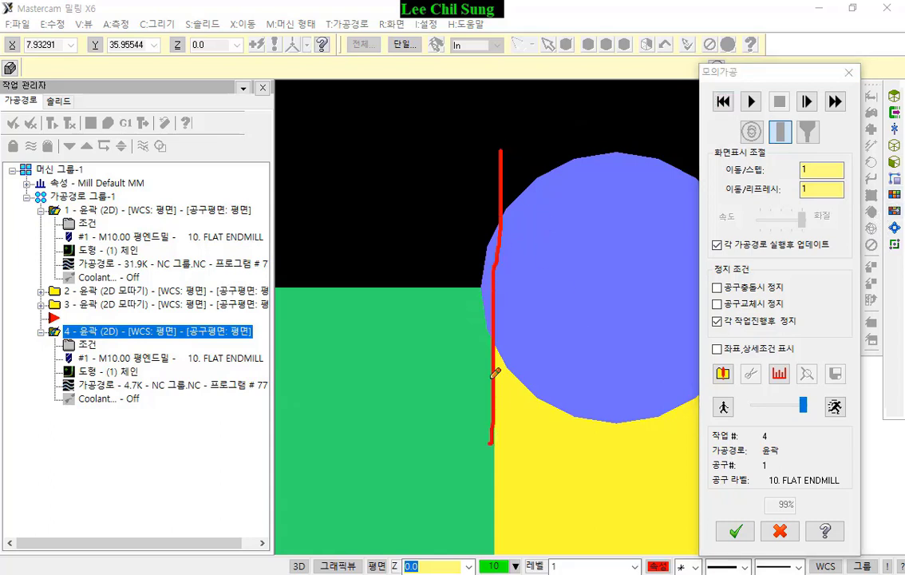
mouse_move(338, 128)
mouse_down()
mouse_move(496, 305)
mouse_move(491, 399)
mouse_move(506, 568)
mouse_up()
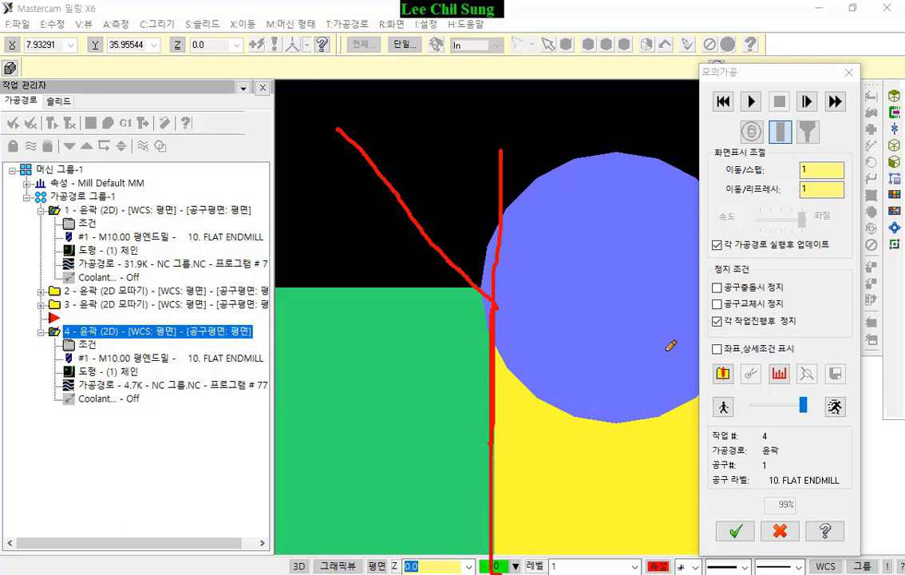
mouse_move(316, 97)
mouse_down()
mouse_move(376, 179)
mouse_move(506, 295)
mouse_up()
mouse_move(363, 144)
mouse_down()
mouse_move(391, 224)
mouse_move(459, 284)
mouse_move(490, 267)
mouse_move(500, 484)
mouse_up()
drag(508, 52, 511, 566)
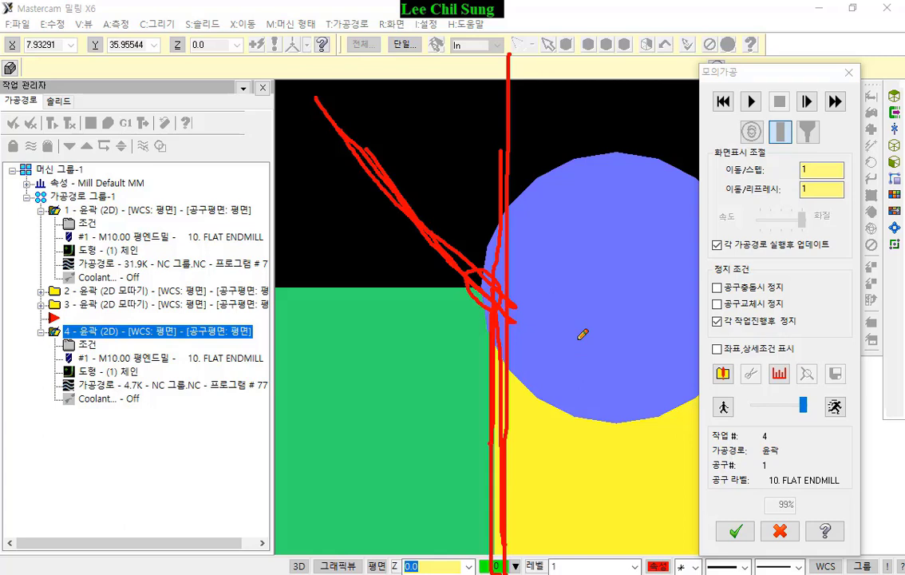
right_click(561, 106)
click(586, 269)
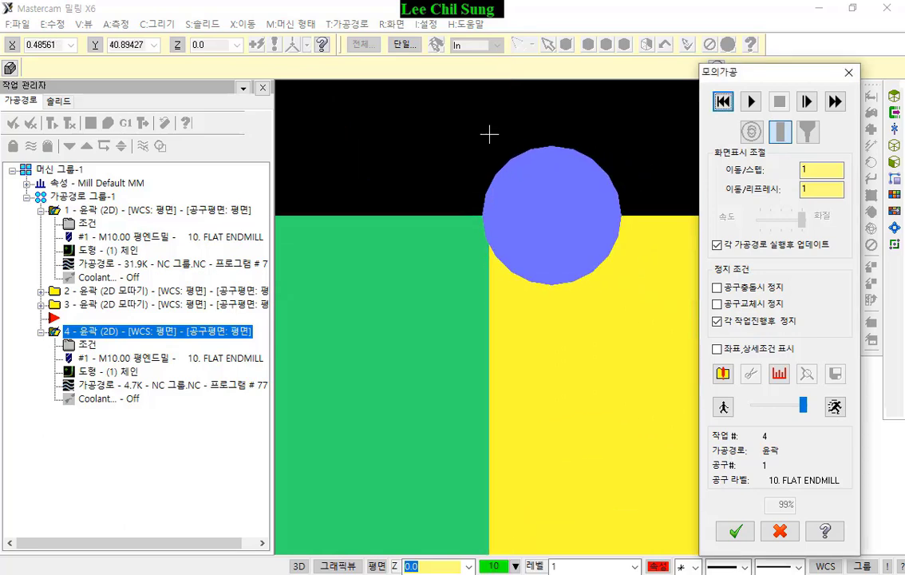
- Examine the whole simulated block from above and close the simulation
scroll(489, 134, down, 5)
scroll(501, 128, up, 1)
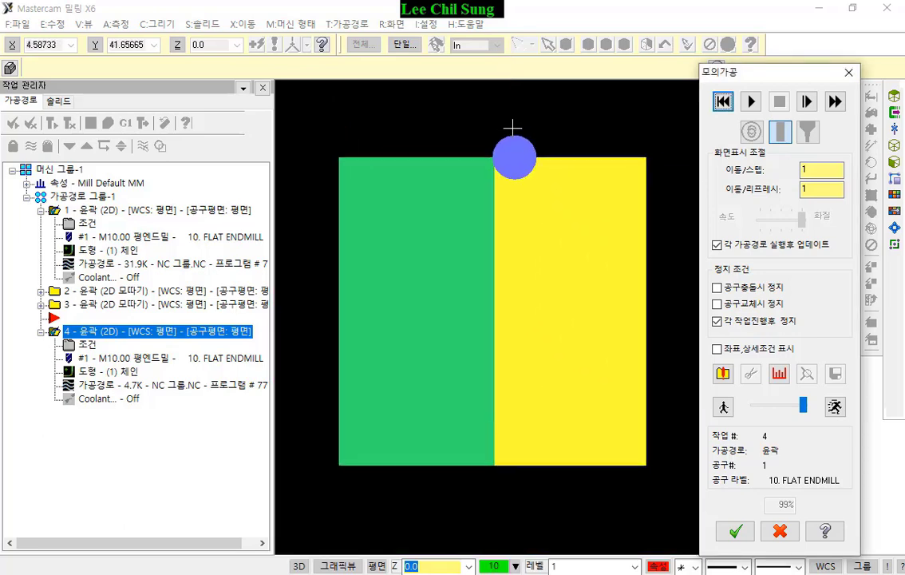
click(736, 529)
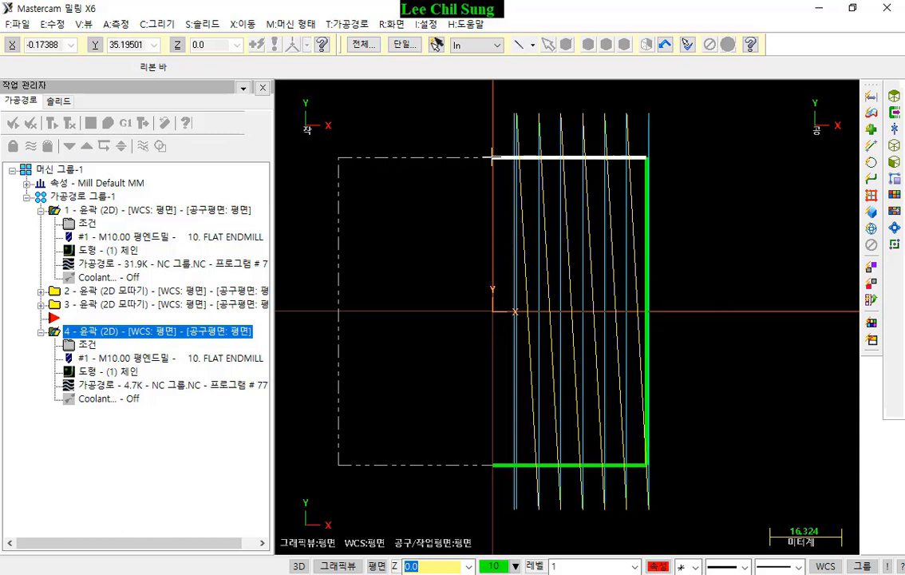
- Draw a 70 mm vertical line along the step wall, from the open outline's upper-left endpoint to its lower-left endpoint
click(156, 24)
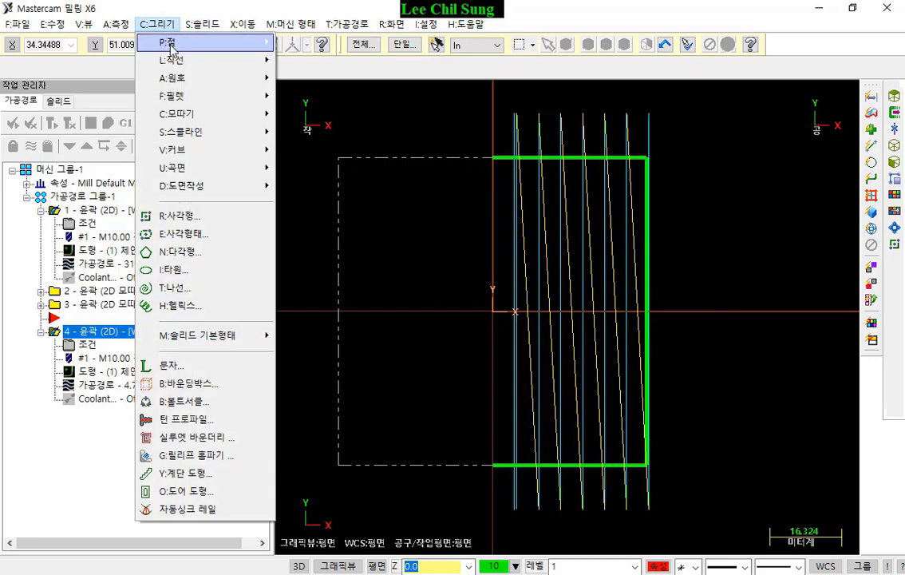
mouse_move(171, 60)
click(287, 60)
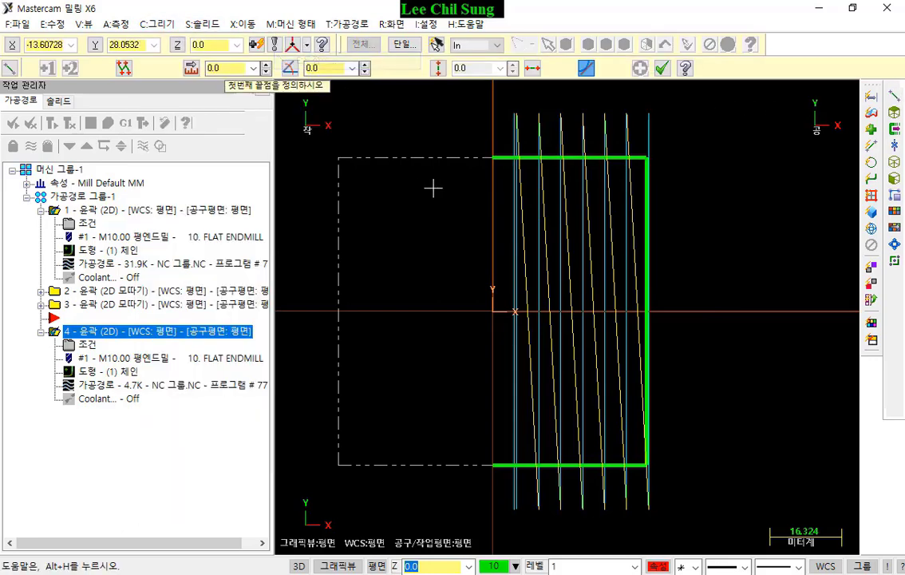
click(493, 158)
click(493, 463)
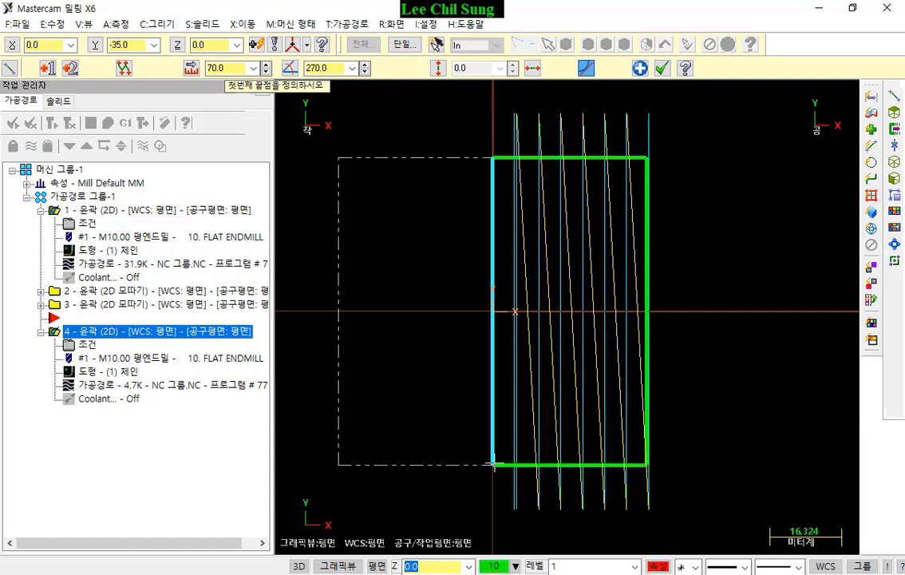
click(661, 68)
scroll(481, 136, up, 1)
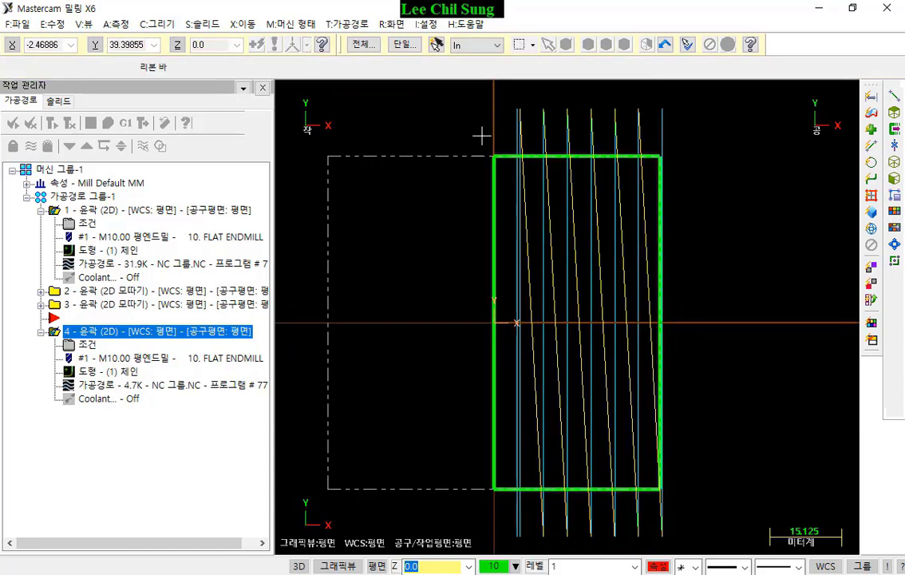
scroll(481, 138, up, 3)
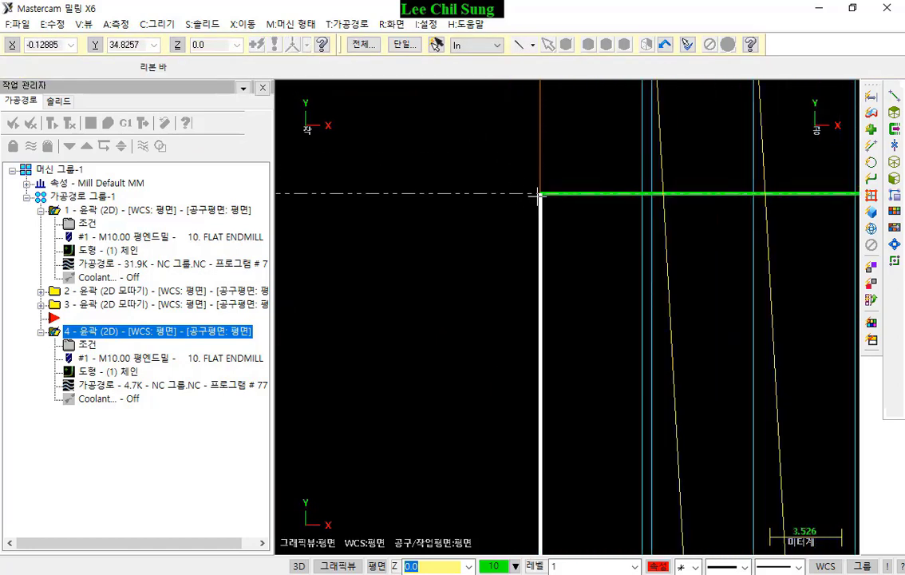
scroll(521, 193, up, 1)
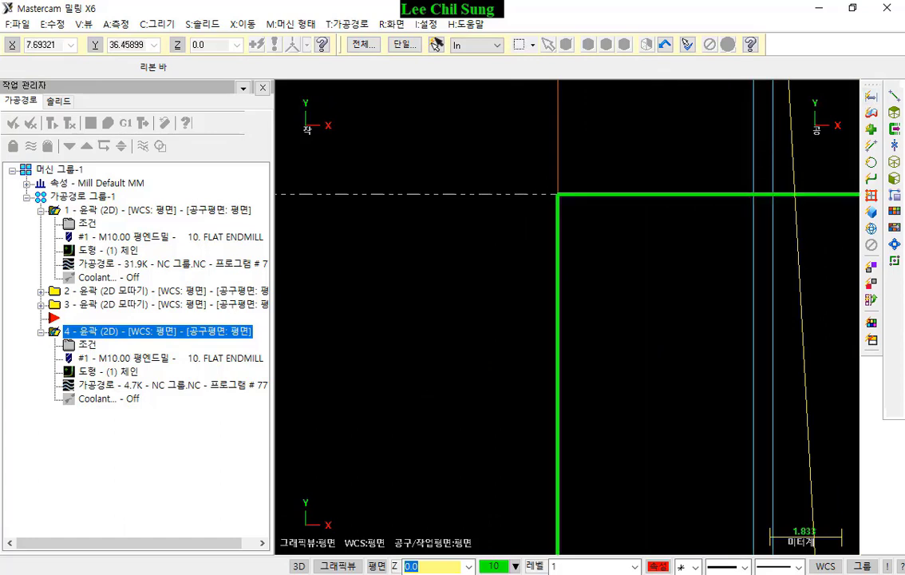
mouse_move(519, 191)
mouse_down()
mouse_move(557, 217)
mouse_move(558, 421)
mouse_up()
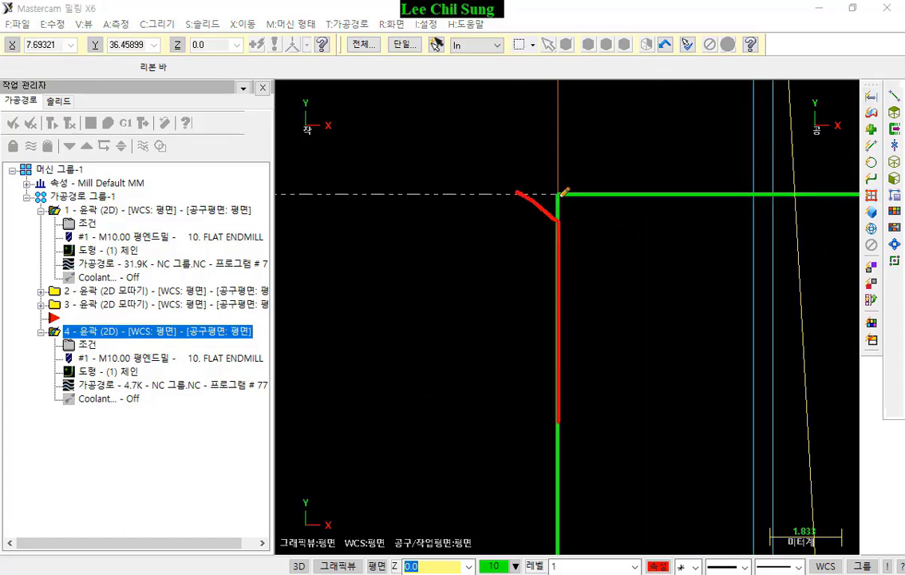
drag(525, 193, 560, 227)
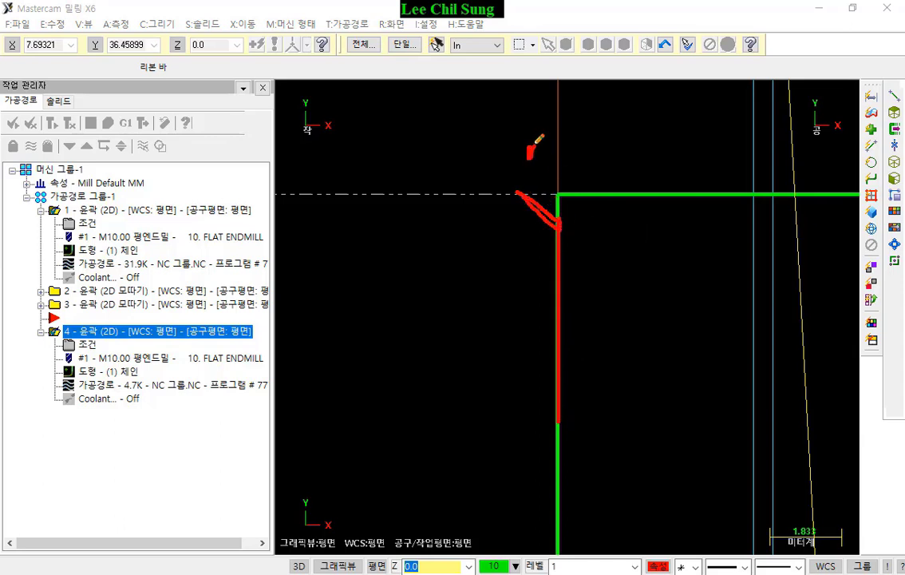
drag(553, 119, 560, 142)
drag(572, 134, 567, 138)
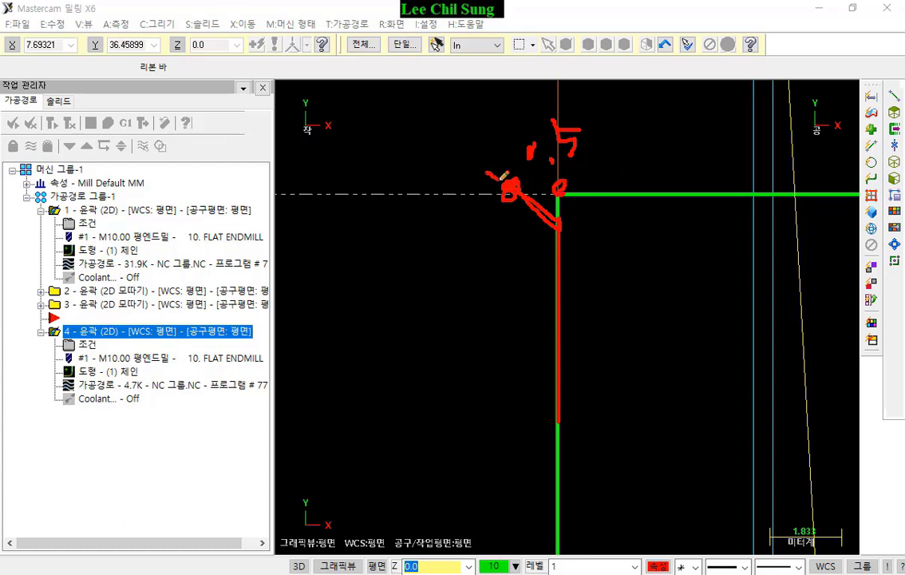
drag(557, 228, 559, 364)
right_click(673, 123)
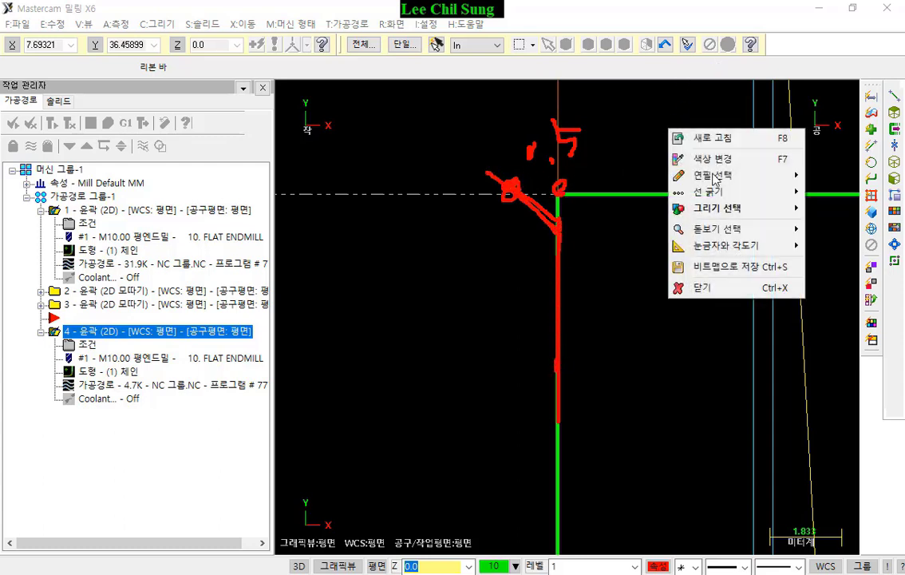
click(696, 286)
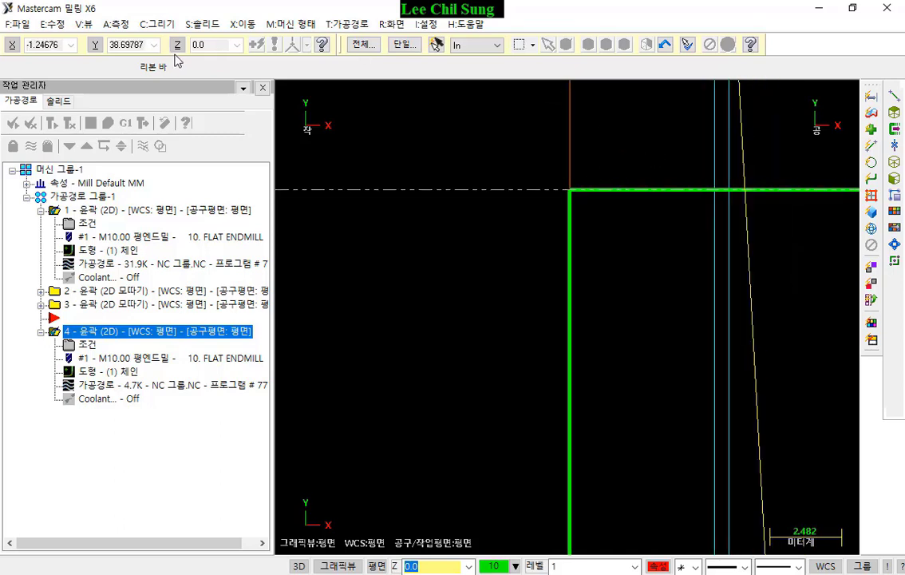
- Draw horizontal lines outward to the left from the wall line's ends, about 4.4 mm at the upper end and 6.8 mm at the lower
click(894, 95)
click(454, 192)
click(453, 192)
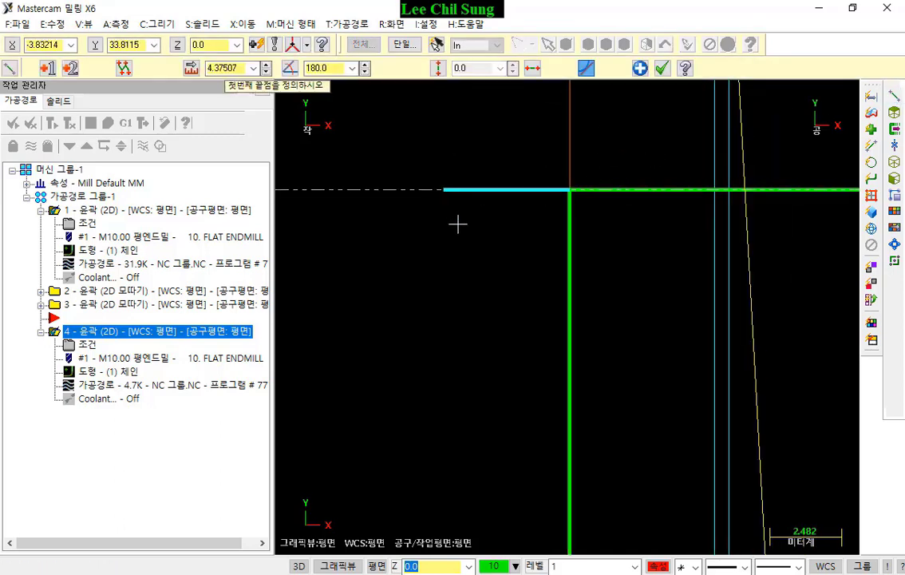
scroll(483, 147, down, 6)
scroll(515, 371, up, 2)
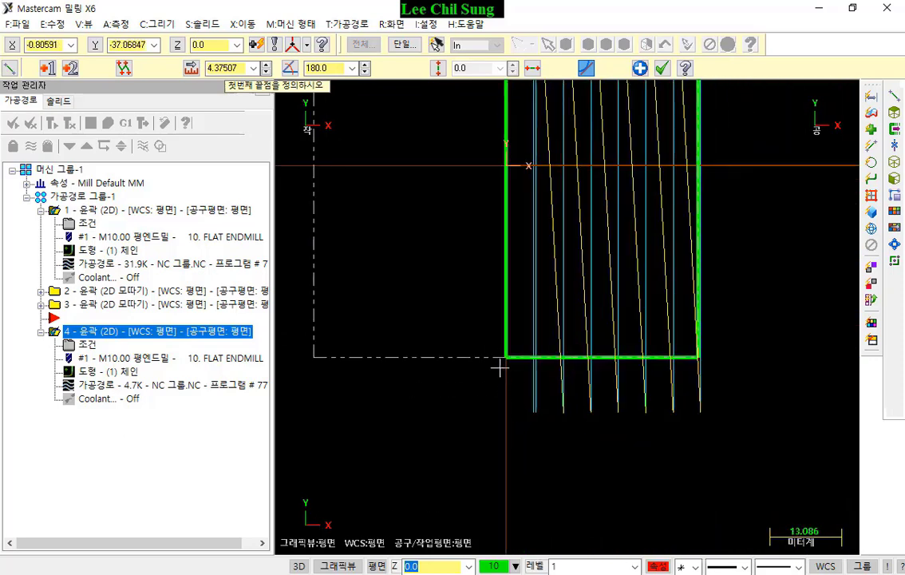
click(506, 358)
click(469, 356)
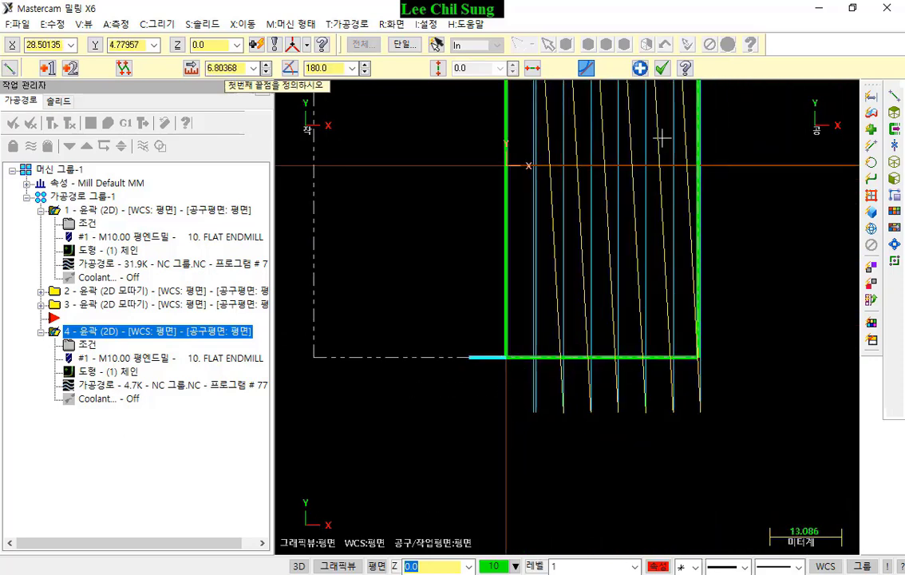
click(661, 68)
- Delete the upper, right and lower lines of the old step outline, keeping the wall line and its two short extensions
scroll(650, 499, down, 2)
click(546, 152)
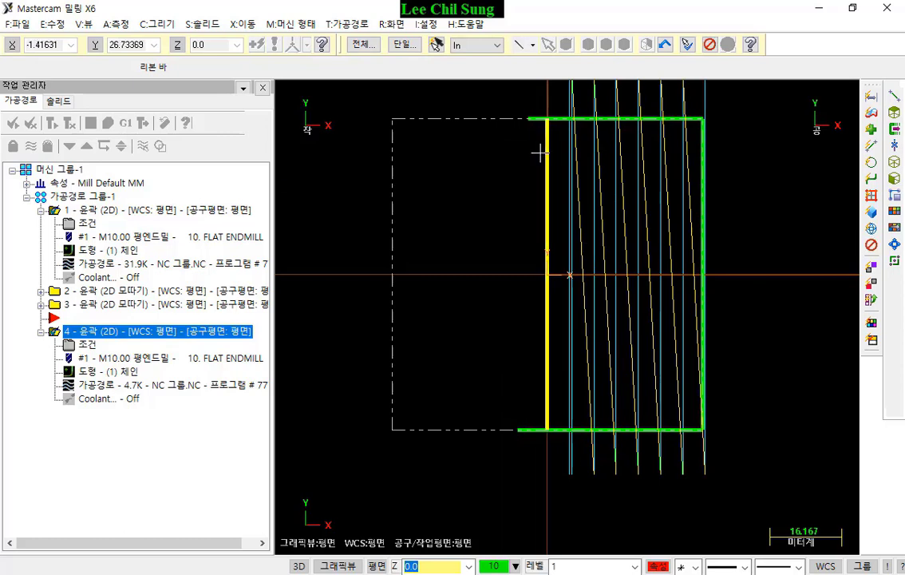
click(709, 386)
scroll(570, 303, down, 1)
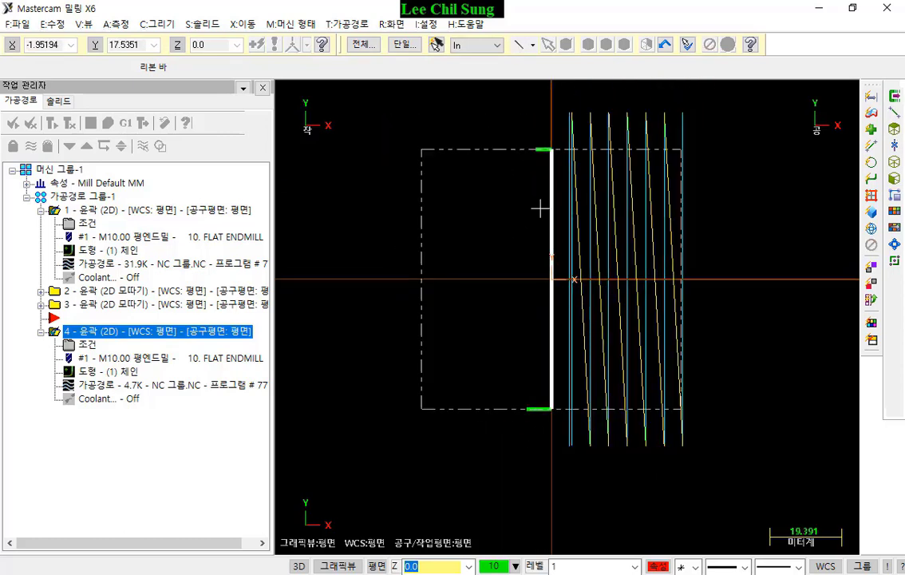
- Create a single 0.5 chamfer (1 Distance) on the upper corner between the short horizontal line and the long vertical line
scroll(543, 155, up, 5)
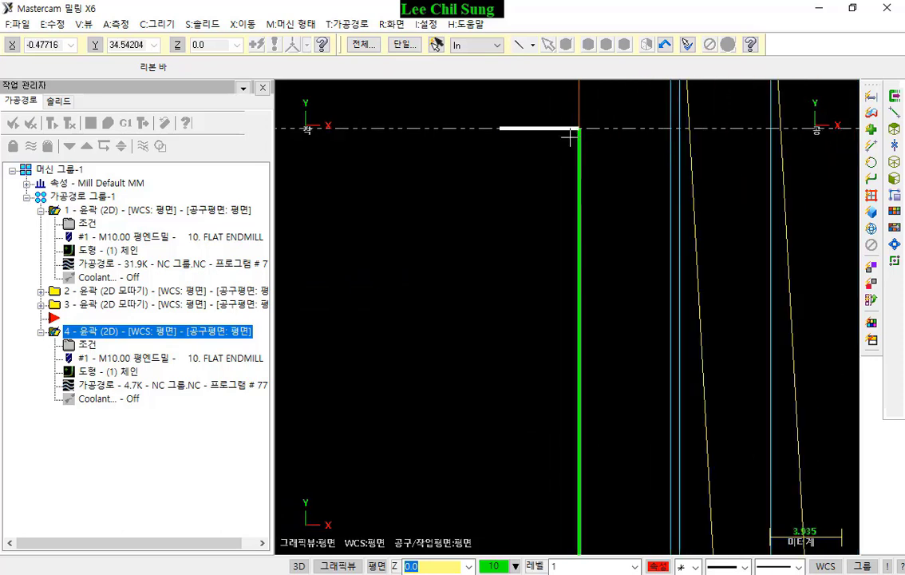
scroll(568, 138, down, 4)
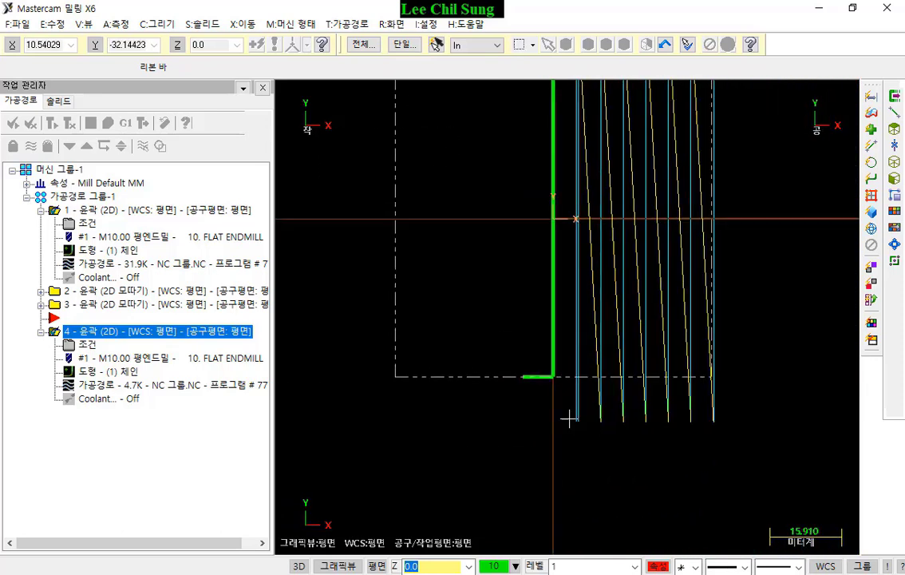
scroll(568, 418, down, 2)
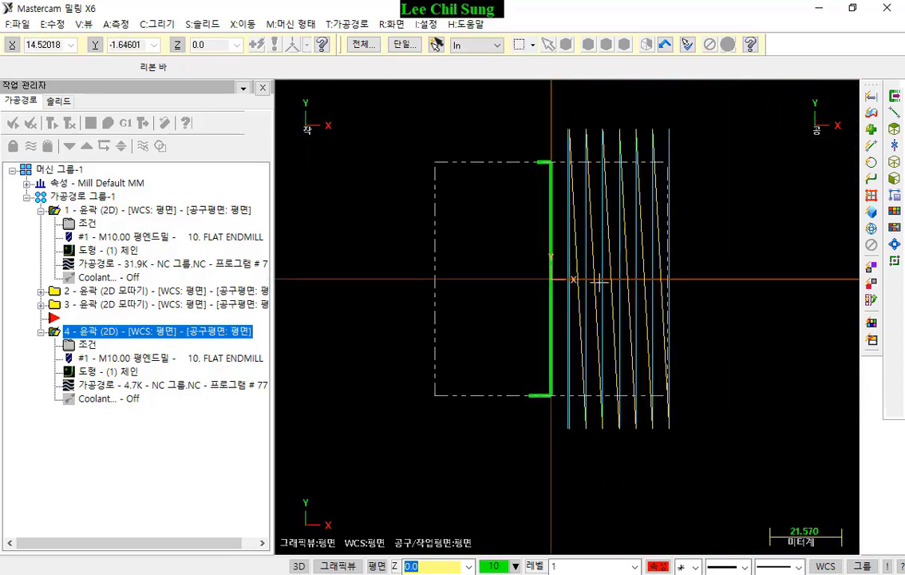
scroll(600, 258, up, 1)
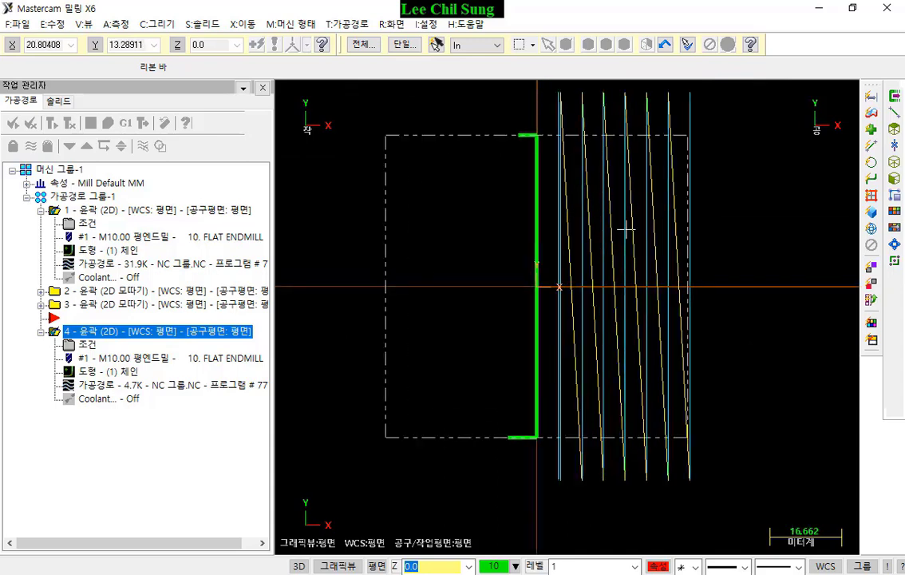
click(160, 24)
mouse_move(194, 118)
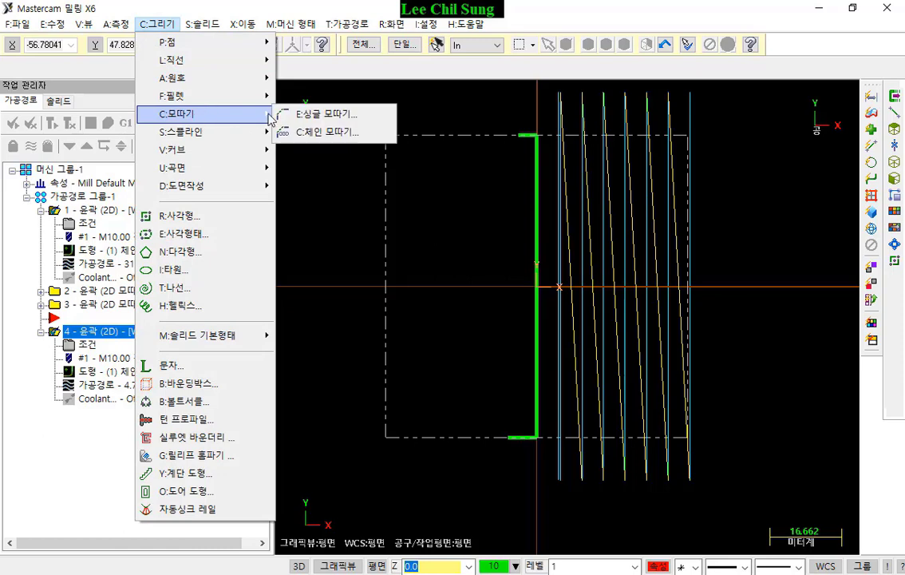
click(340, 115)
click(124, 67)
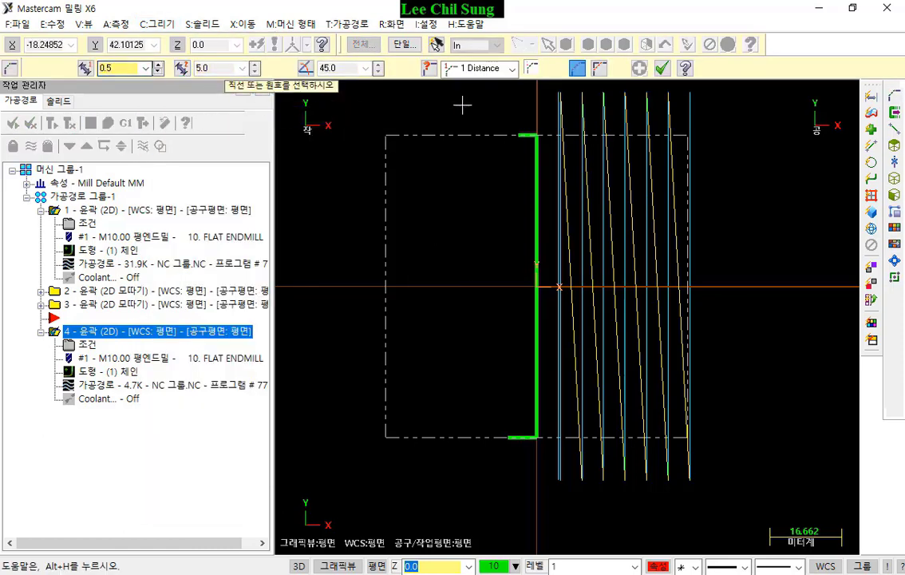
scroll(511, 97, up, 2)
click(543, 177)
click(554, 201)
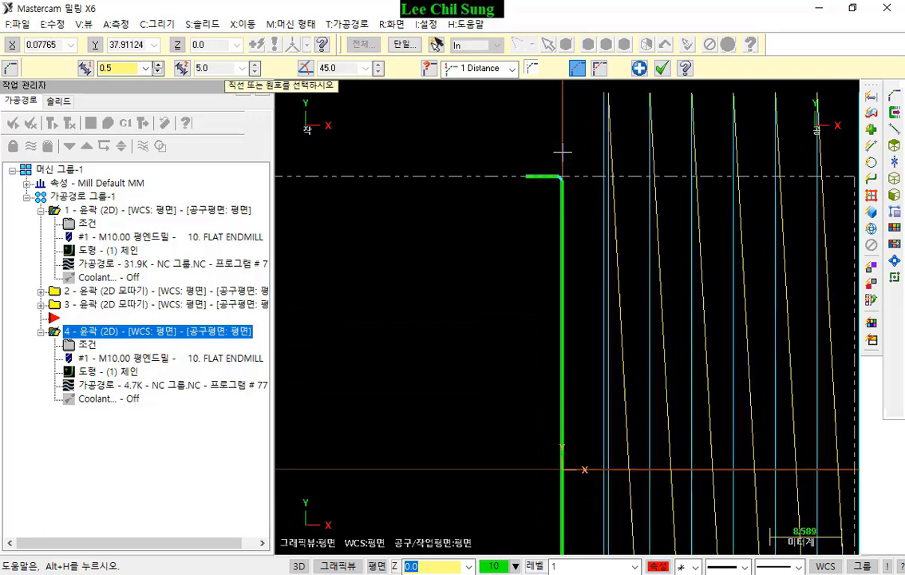
- Apply the same 0.5 chamfer to the lower corner of the vertical line and finish the chamfer command
scroll(560, 140, down, 2)
scroll(563, 344, up, 1)
click(543, 271)
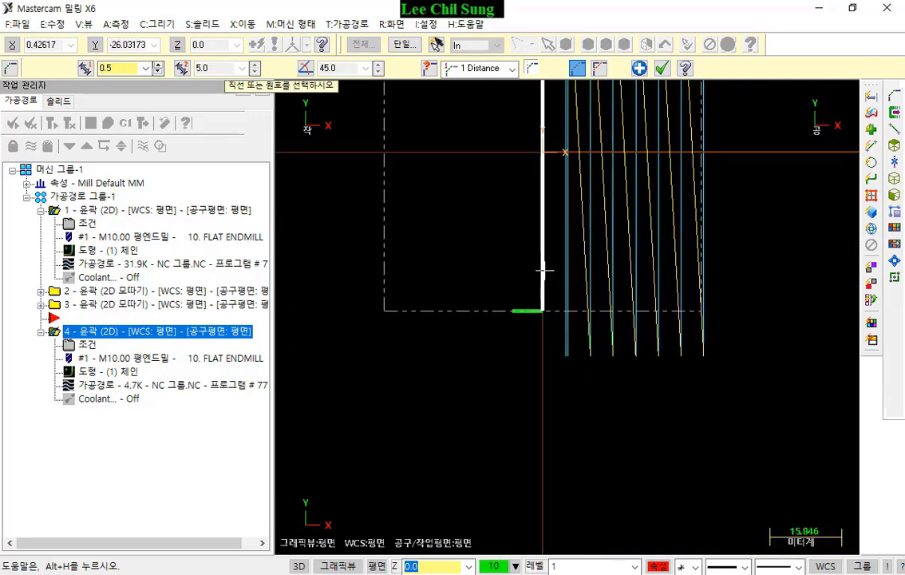
click(525, 310)
scroll(537, 293, up, 3)
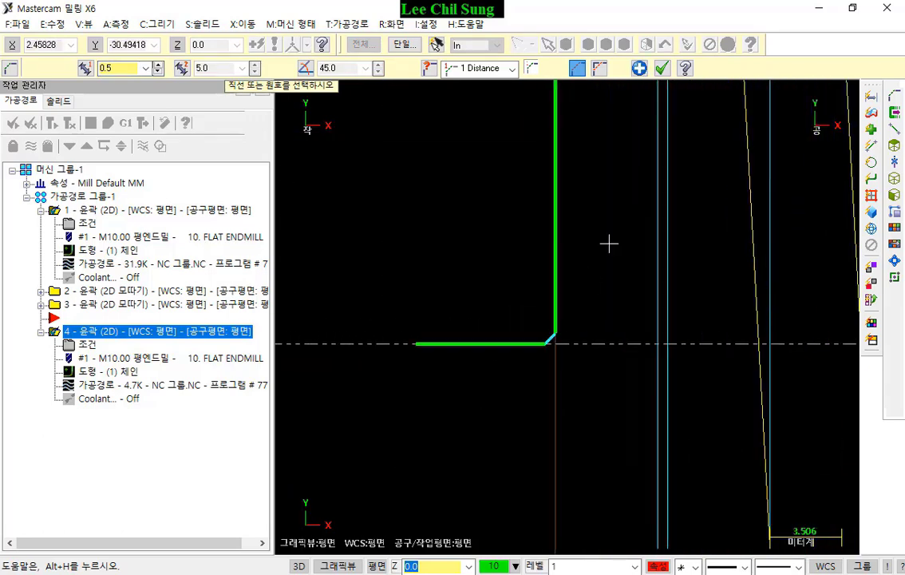
click(662, 68)
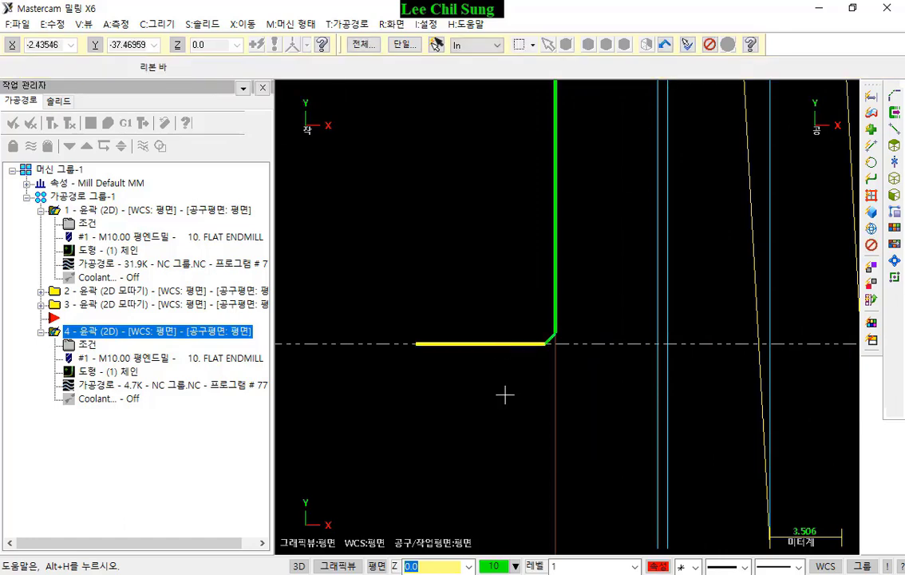
- Delete the short horizontal lines at both ends, keeping only the vertical line with its two chamfers
scroll(505, 392, down, 3)
scroll(563, 459, down, 4)
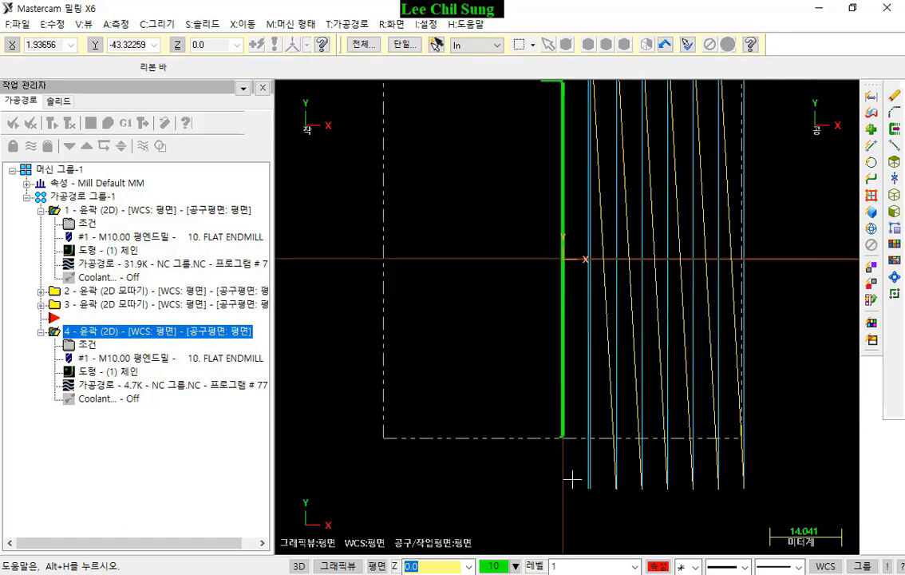
scroll(551, 200, up, 4)
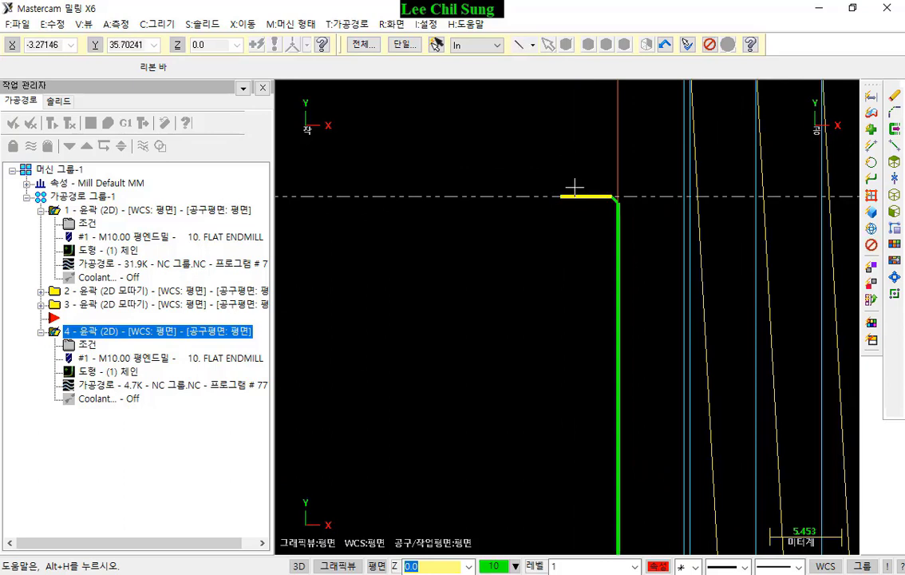
scroll(546, 164, down, 2)
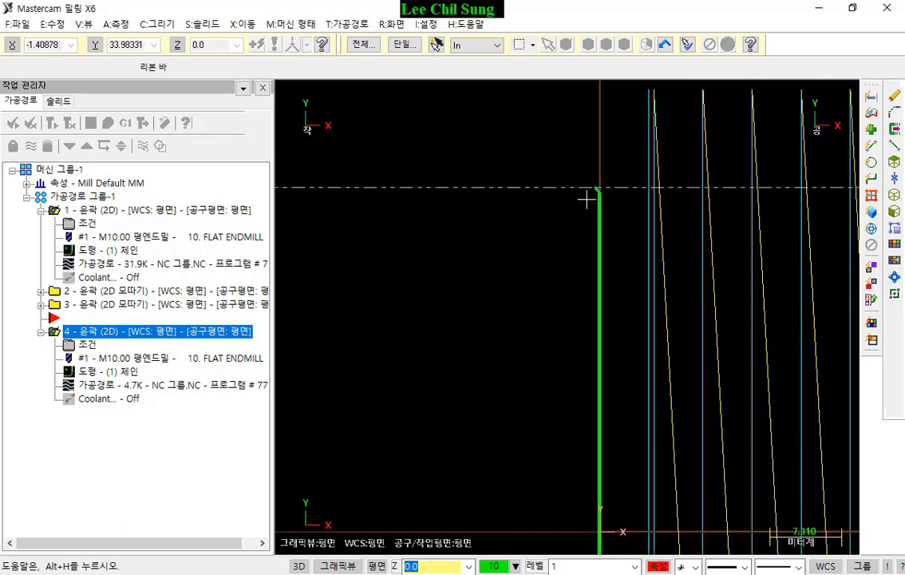
scroll(607, 212, up, 4)
- Rechain all geometry of contour operation 4 to the chamfered vertical line, running from its upper end to its lower end
click(200, 331)
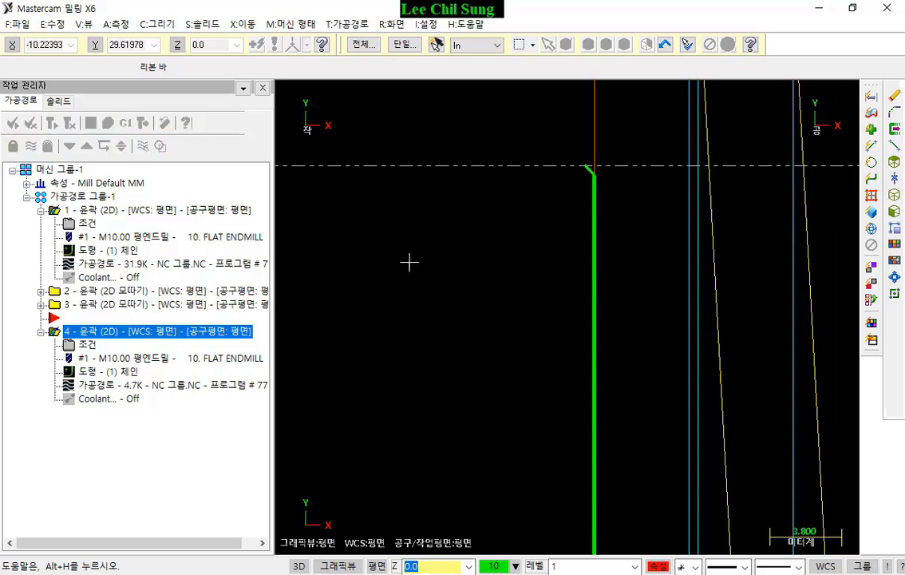
scroll(327, 209, down, 3)
scroll(640, 273, down, 4)
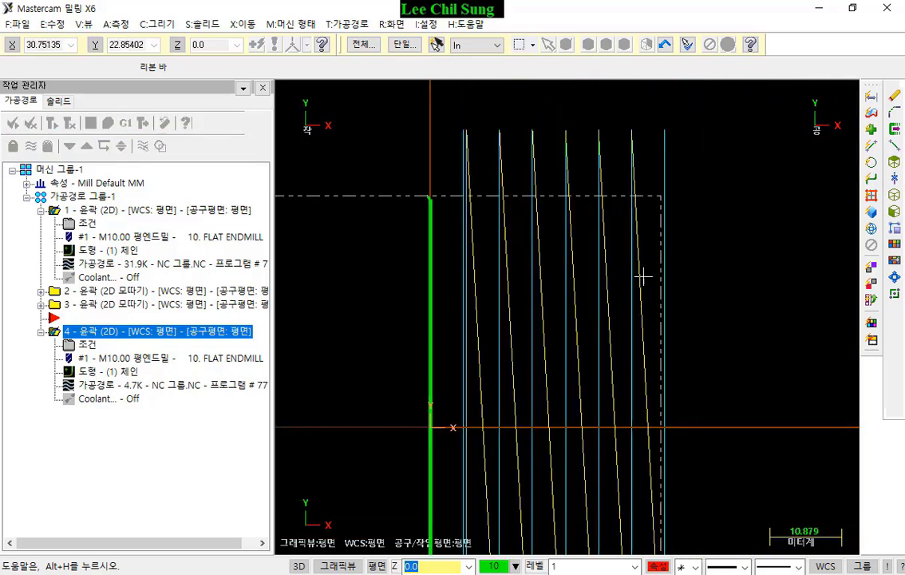
click(94, 372)
right_click(108, 204)
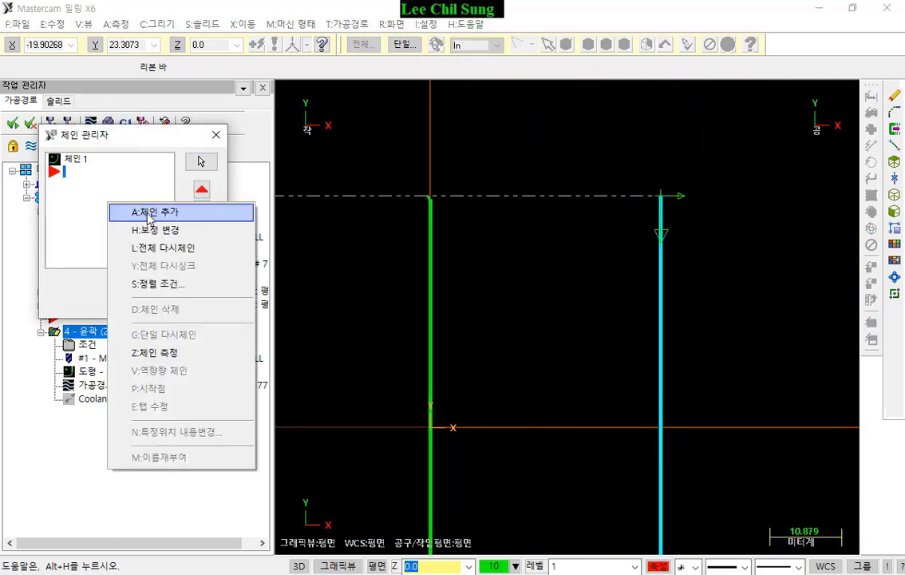
click(152, 247)
click(431, 231)
scroll(592, 154, down, 2)
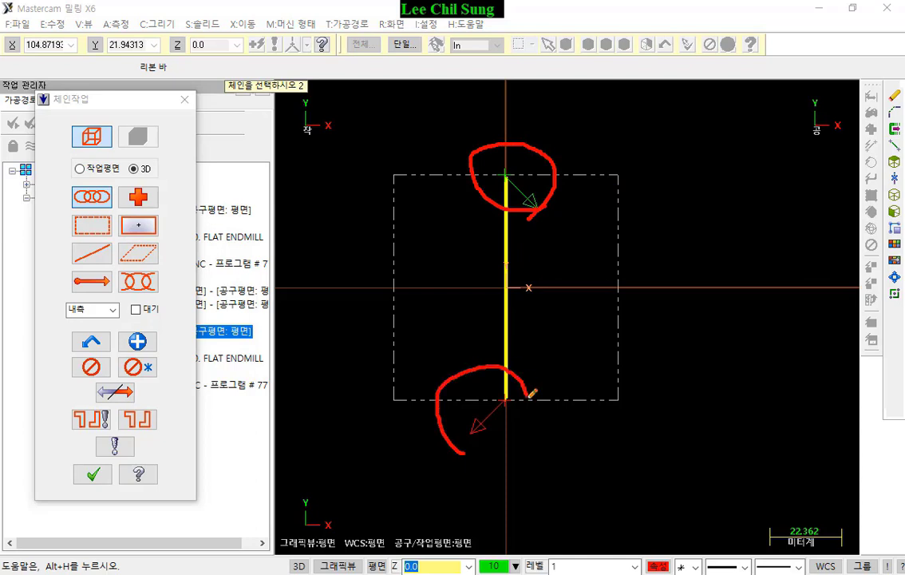
right_click(662, 298)
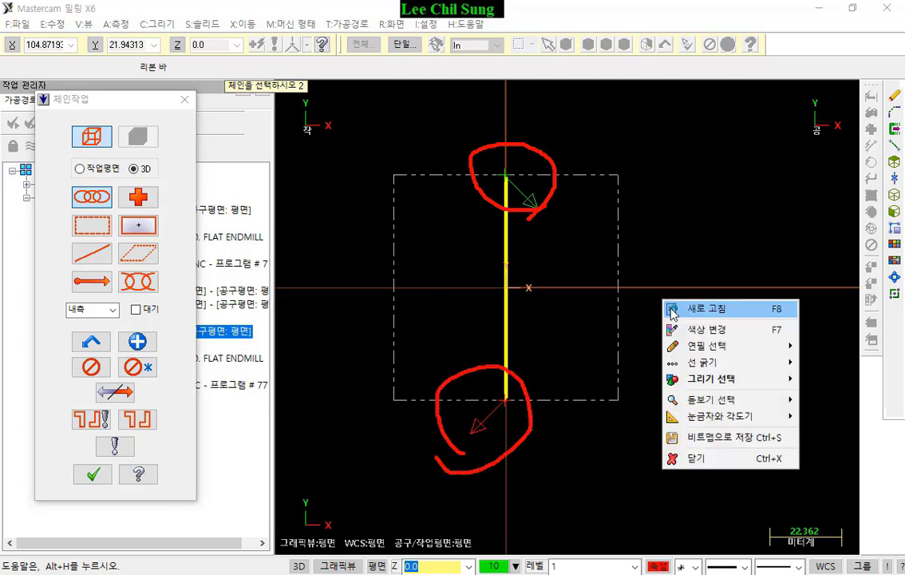
click(697, 458)
click(93, 476)
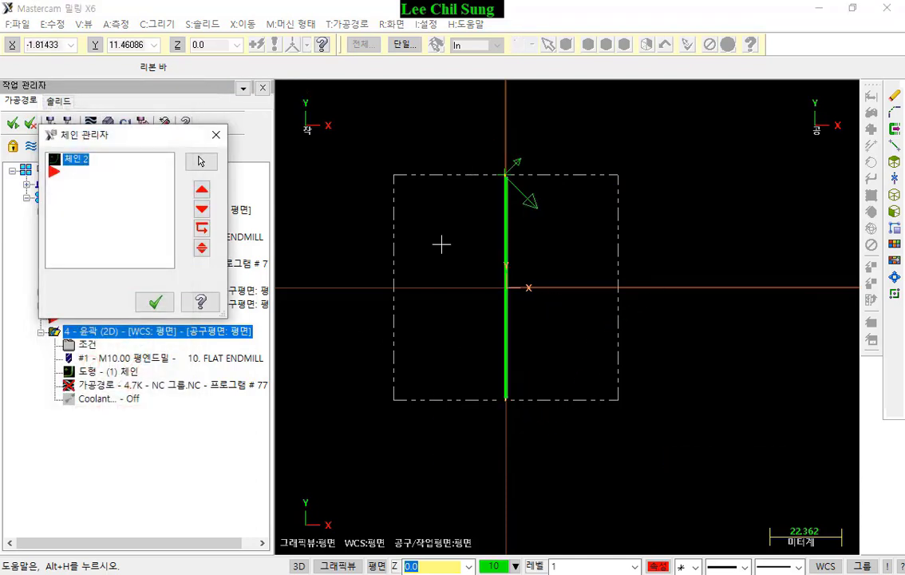
click(157, 303)
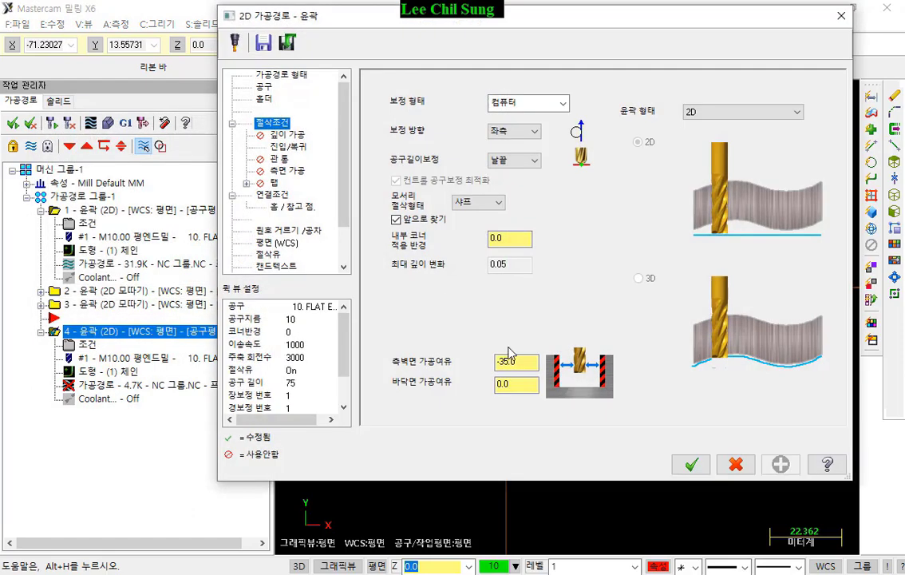
- Set the wall stock allowance in operation 4's cut parameters to 0.0
double_click(513, 361)
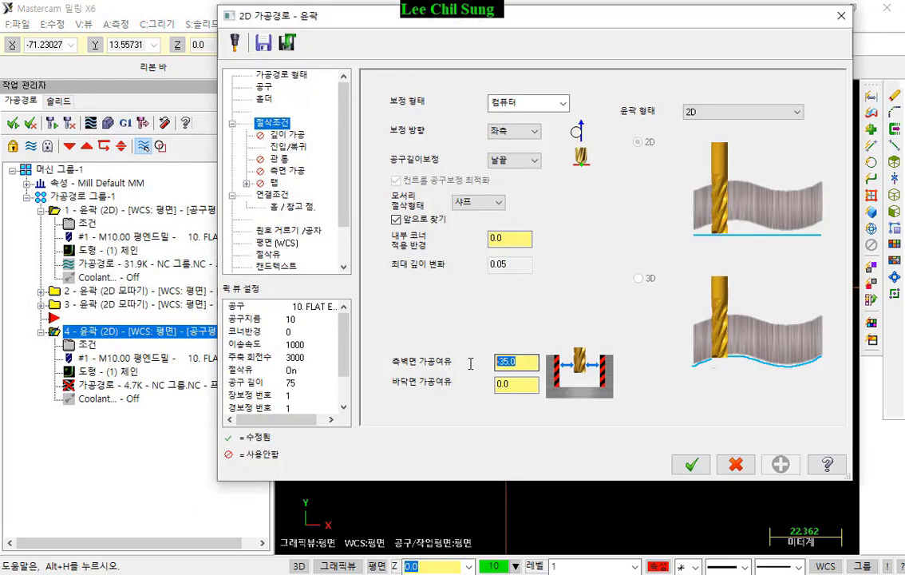
text(0)
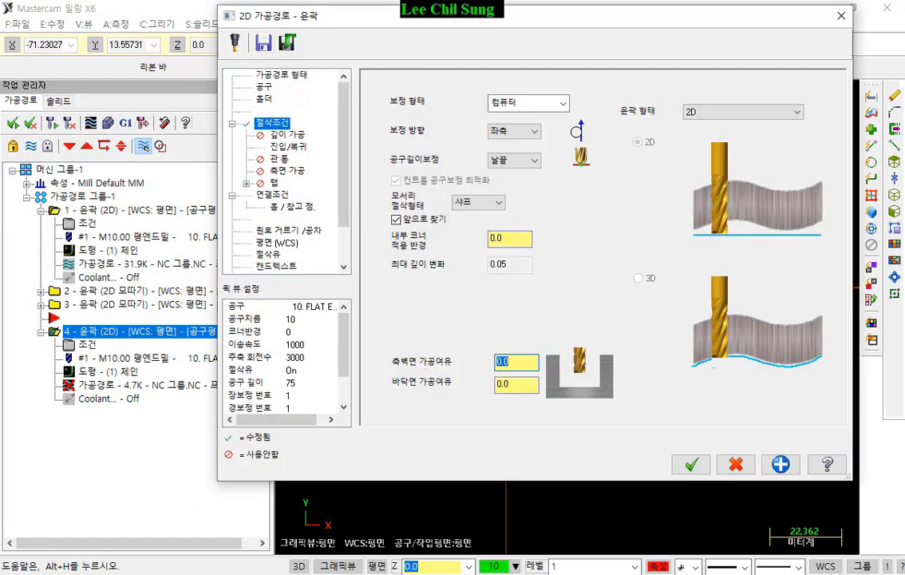
click(532, 386)
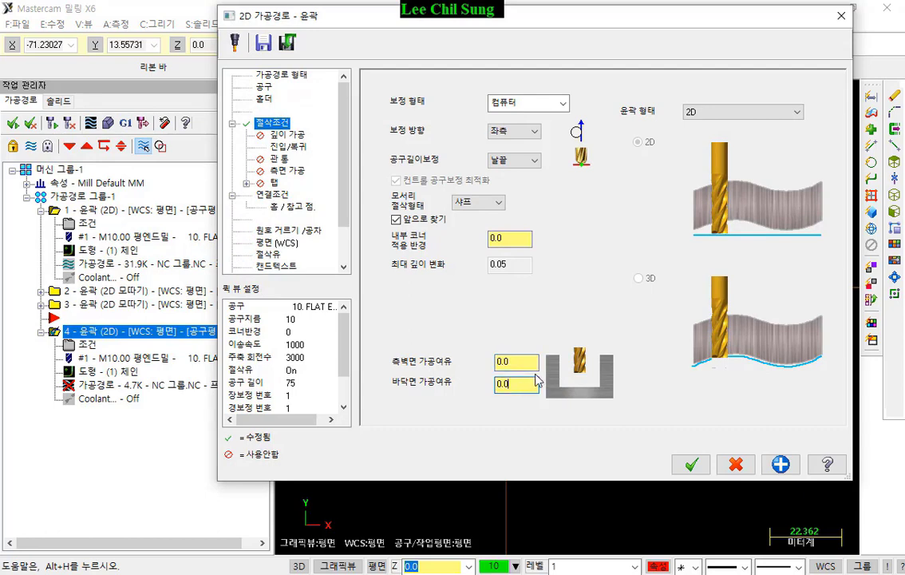
- Turn off the entry and exit moves and extend both the start and the end of the contour by 30% (3.0)
click(288, 146)
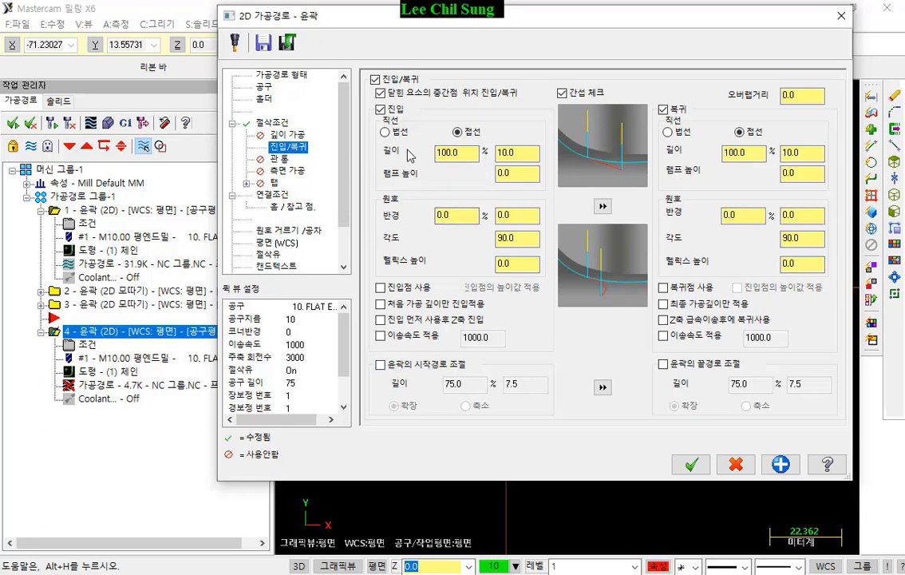
click(379, 108)
click(662, 109)
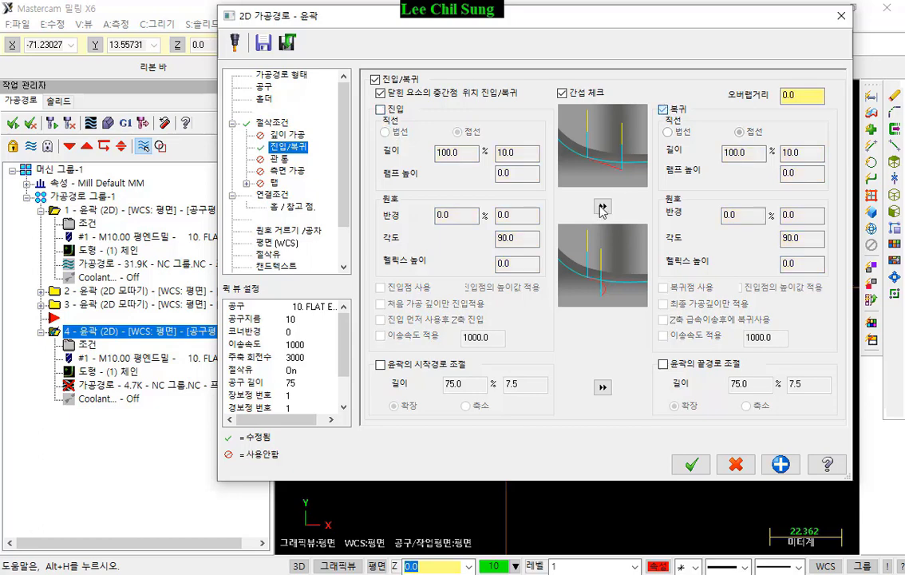
click(381, 364)
text(30)
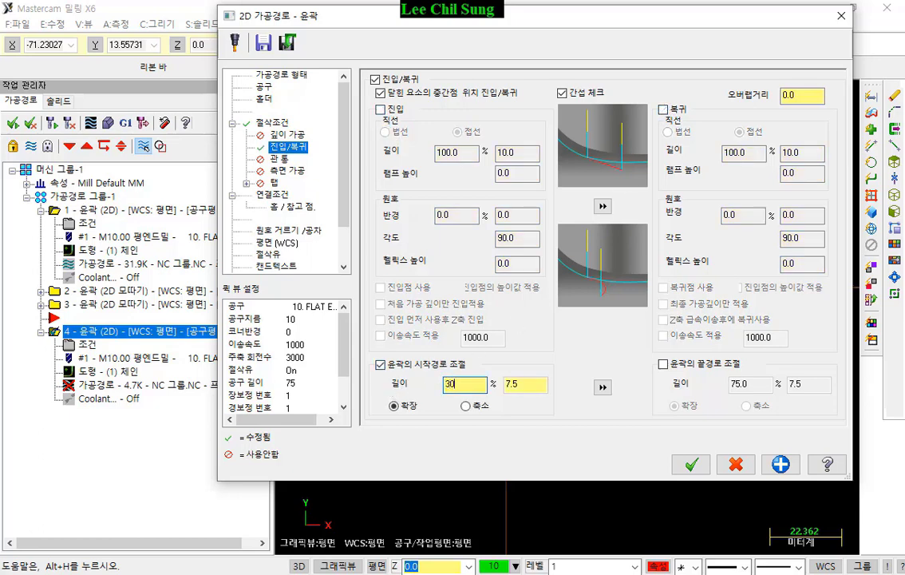
click(603, 387)
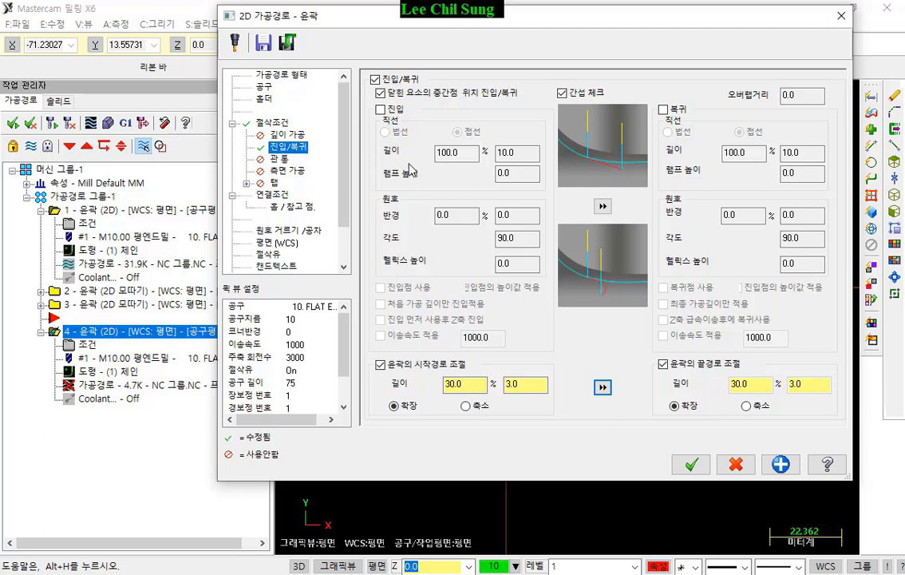
- Use an absolute machining depth of -10.0, accept the parameters and regenerate operation 4's toolpath
click(267, 194)
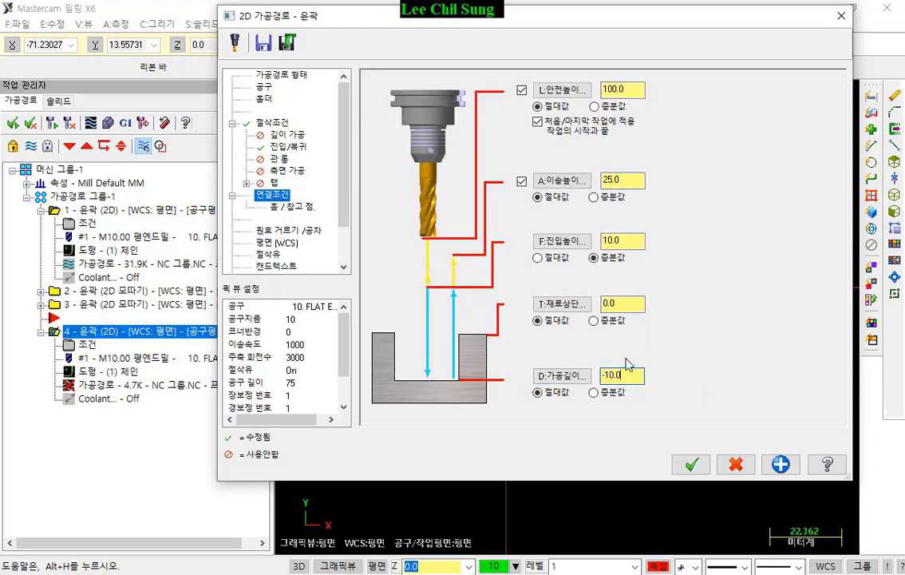
key(Return)
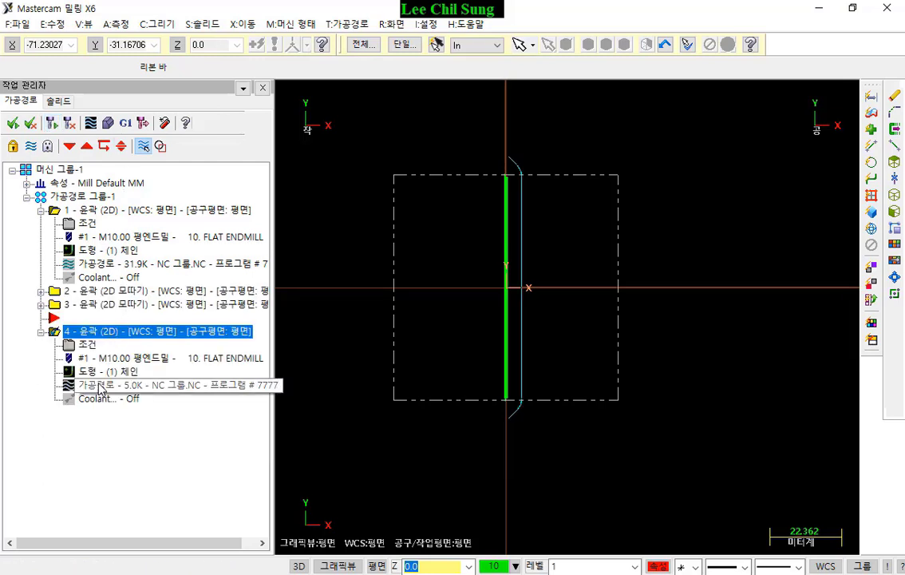
- Backplot operation 4 move by move and examine how the tool follows the upper chamfer, the vertical wall and the lower end
click(159, 384)
scroll(355, 153, up, 5)
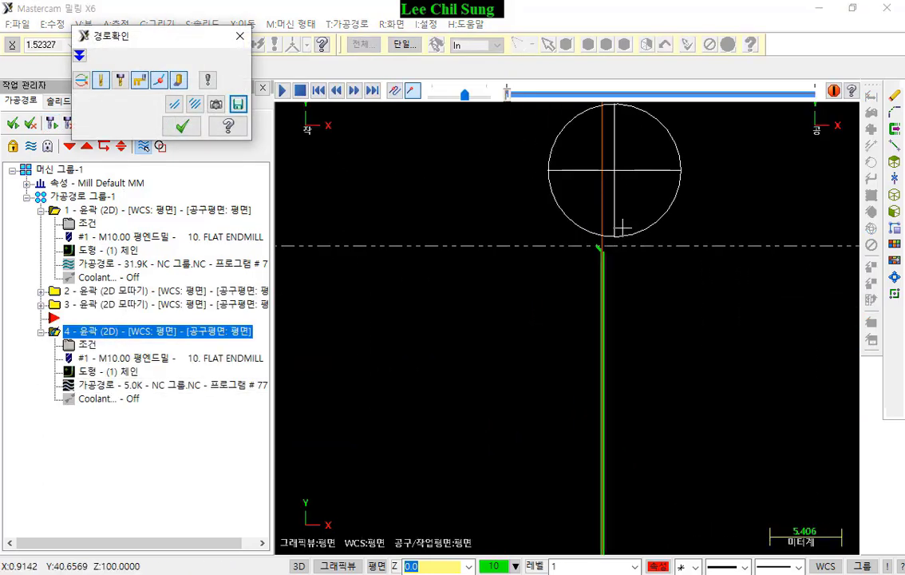
key(r)
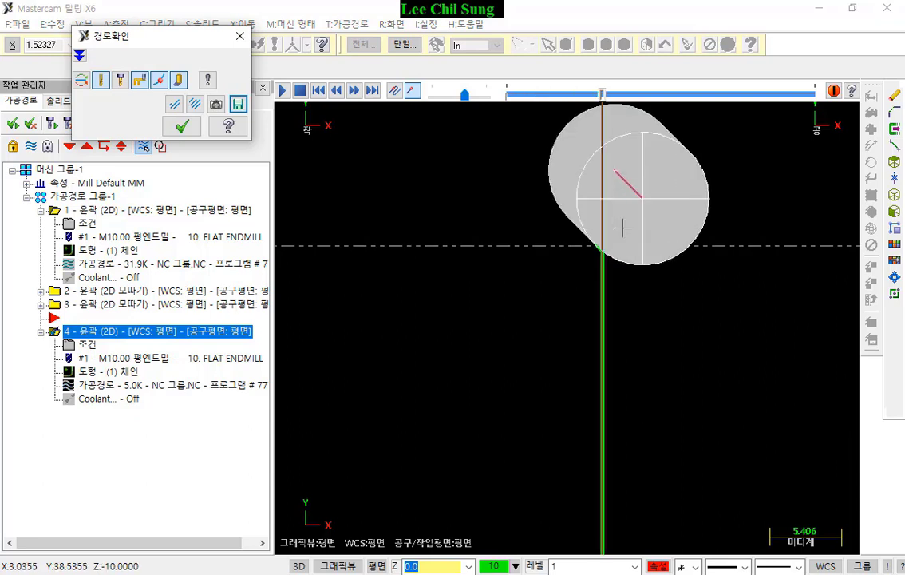
scroll(621, 228, up, 5)
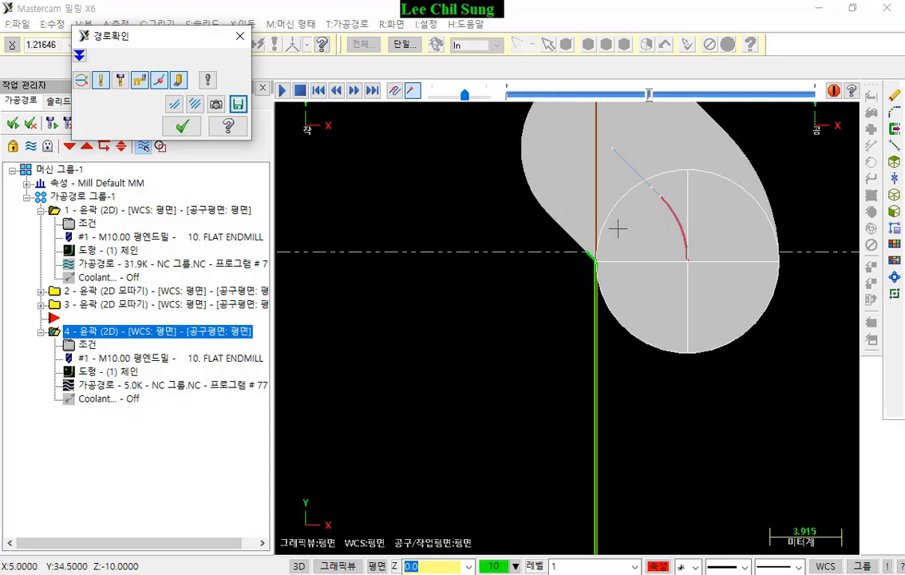
scroll(591, 233, up, 5)
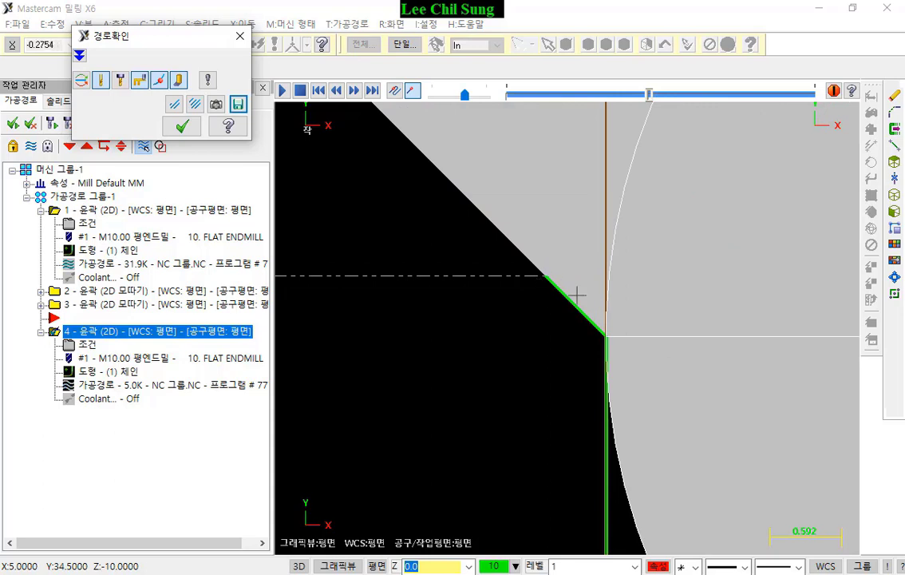
scroll(565, 192, down, 10)
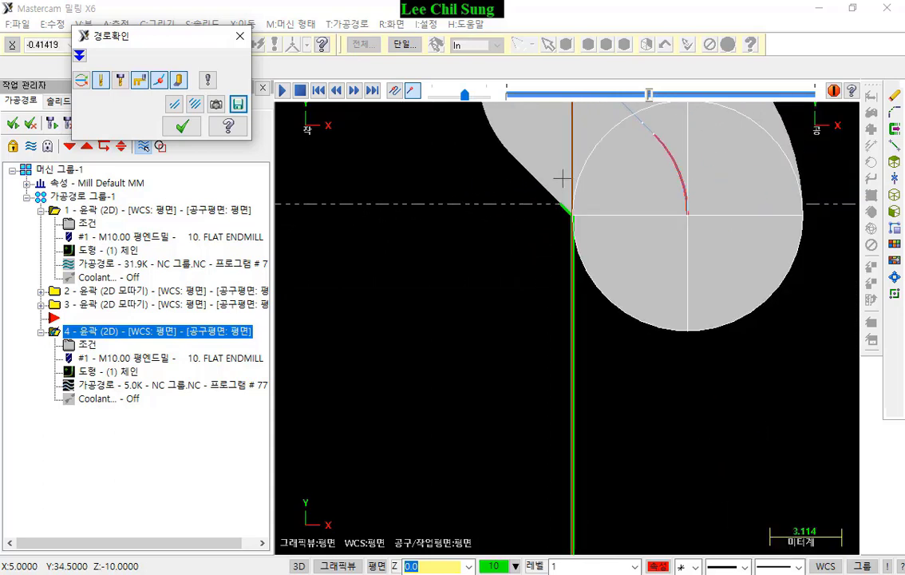
scroll(565, 175, down, 4)
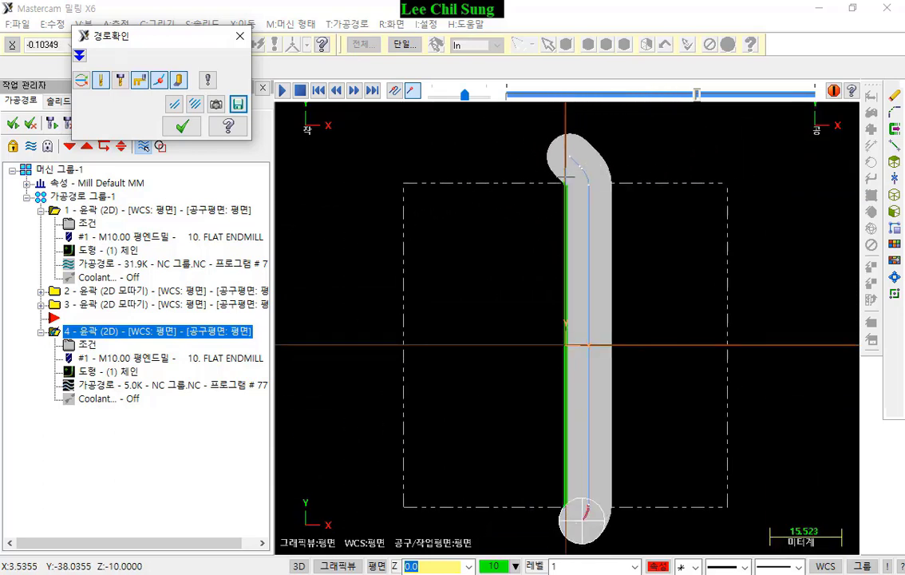
- Examine the tool's exit at the wall's lower chamfer in operation 4's backplot and close the backplot
scroll(604, 384, down, 1)
scroll(545, 425, up, 8)
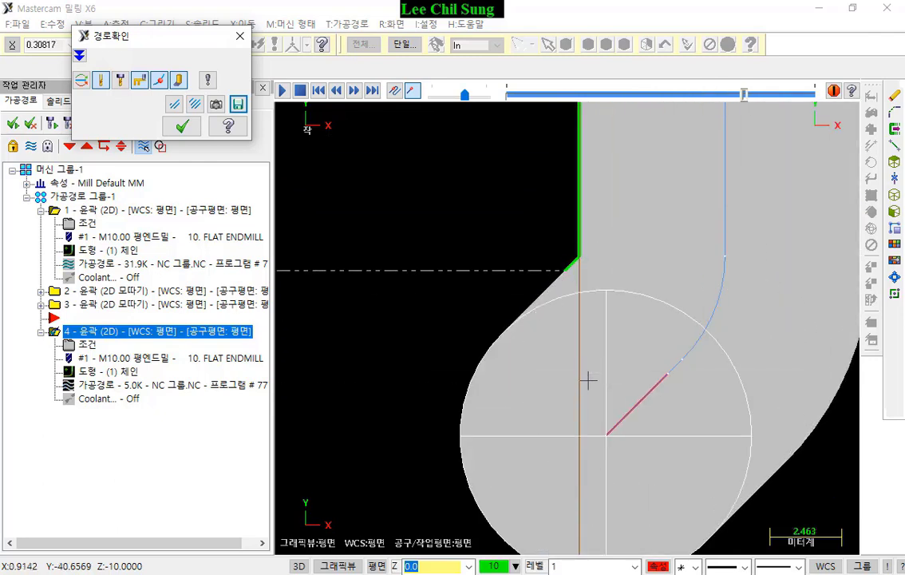
click(182, 126)
scroll(530, 463, down, 9)
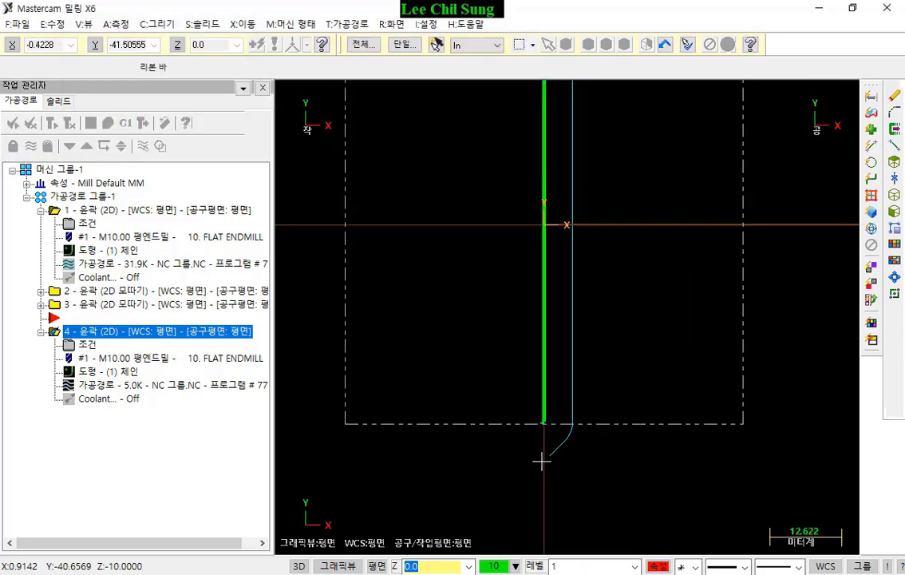
- Simulate all operations of toolpath group 1 without stopping after each operation and examine the machined wall's chamfered end and upper edge
click(82, 195)
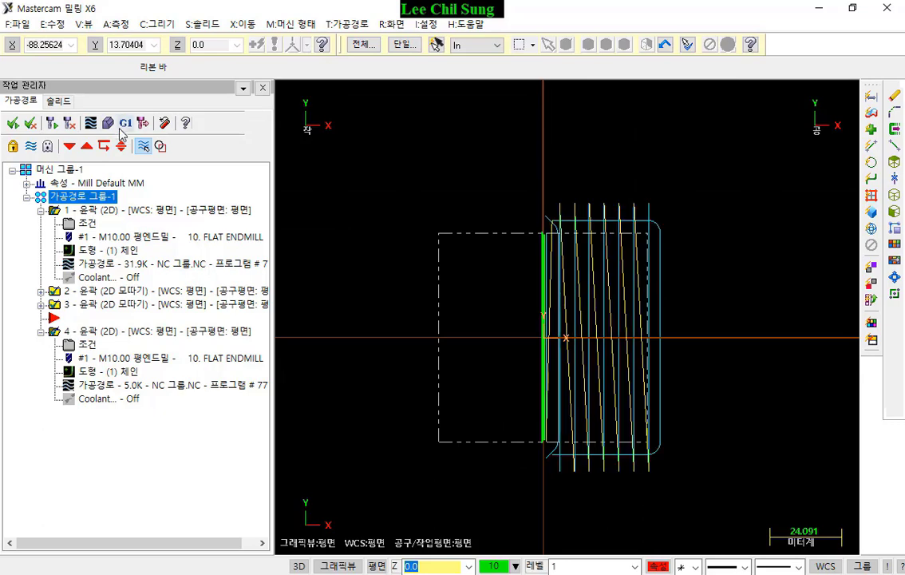
click(144, 145)
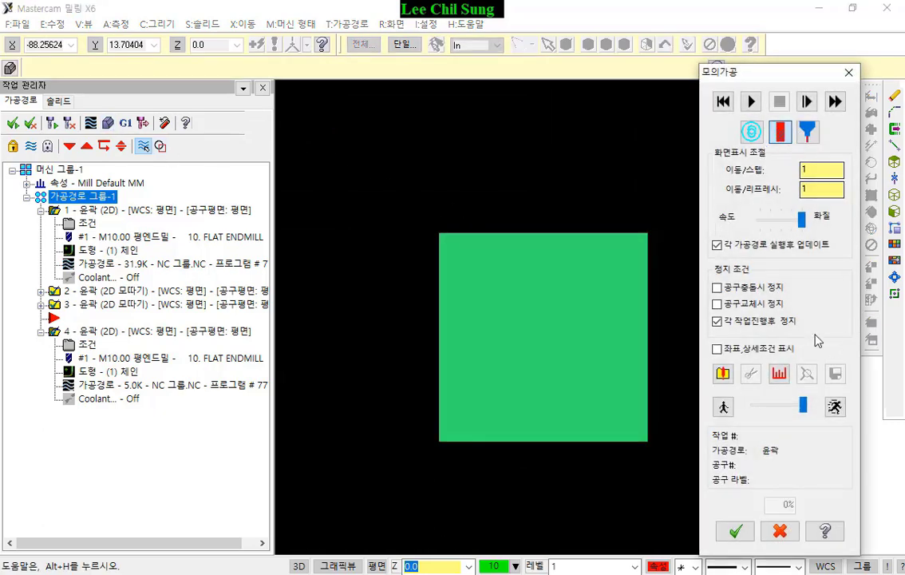
click(724, 322)
click(750, 102)
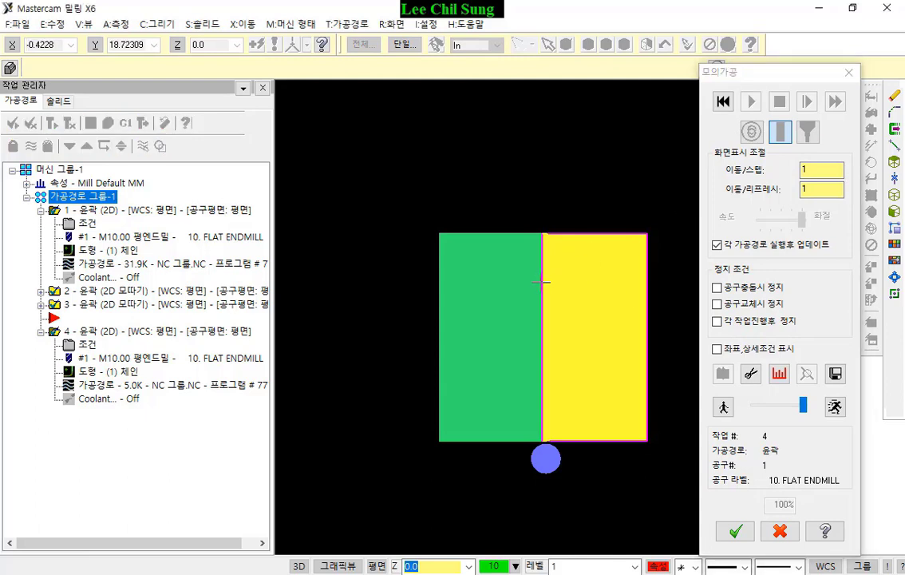
middle_drag(471, 250, 491, 197)
scroll(485, 397, up, 5)
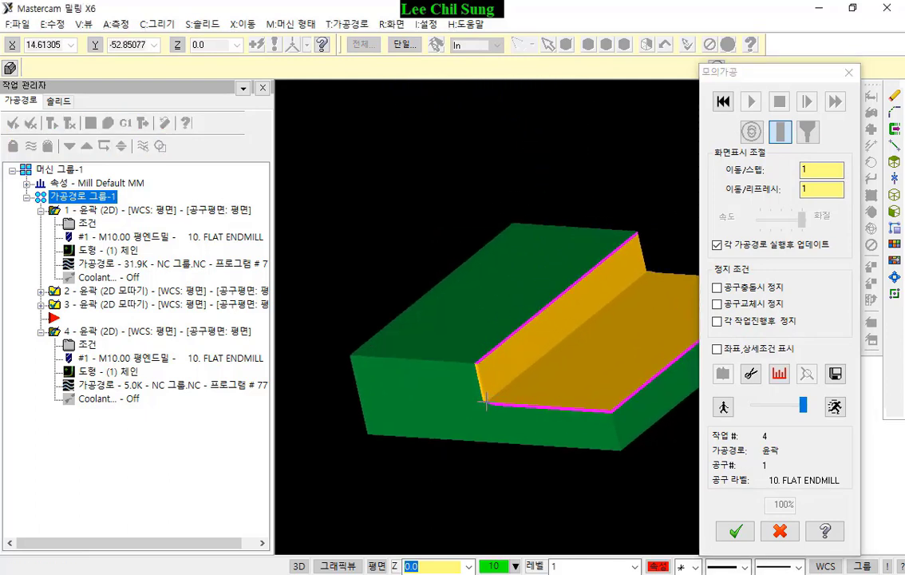
middle_drag(485, 396, 444, 414)
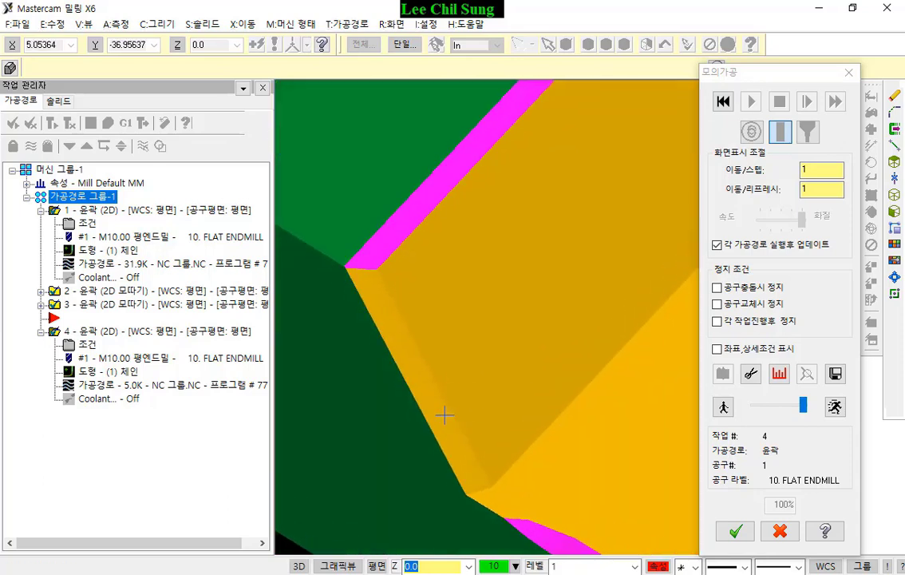
middle_drag(566, 430, 385, 261)
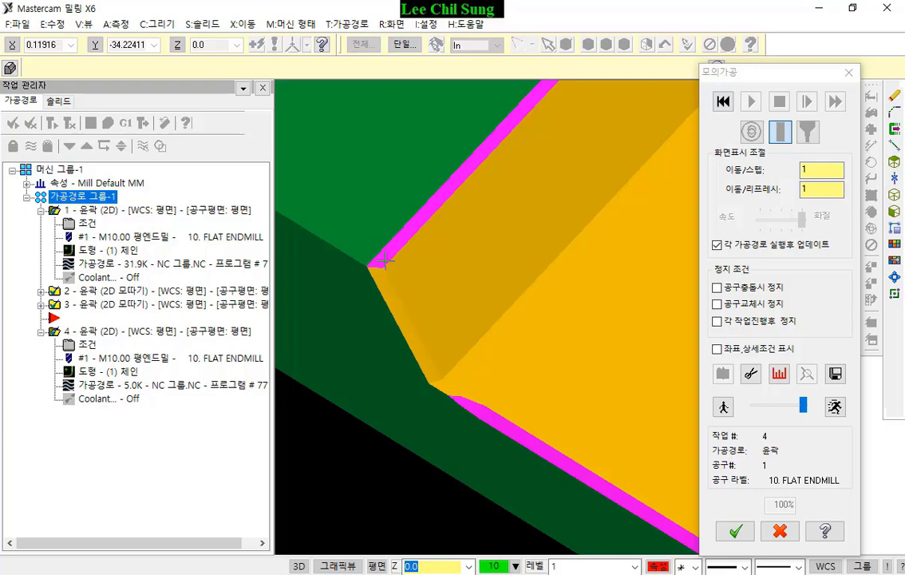
- Leave the PDF textbook and open the desktop file 20200303모따기예제.MCX-6 in Mastercam
key(alt+Tab)
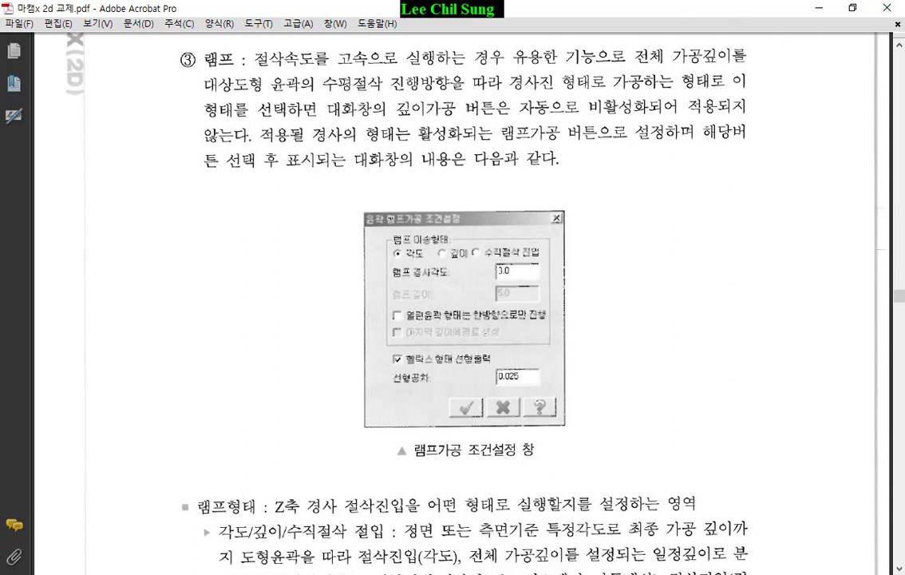
click(818, 8)
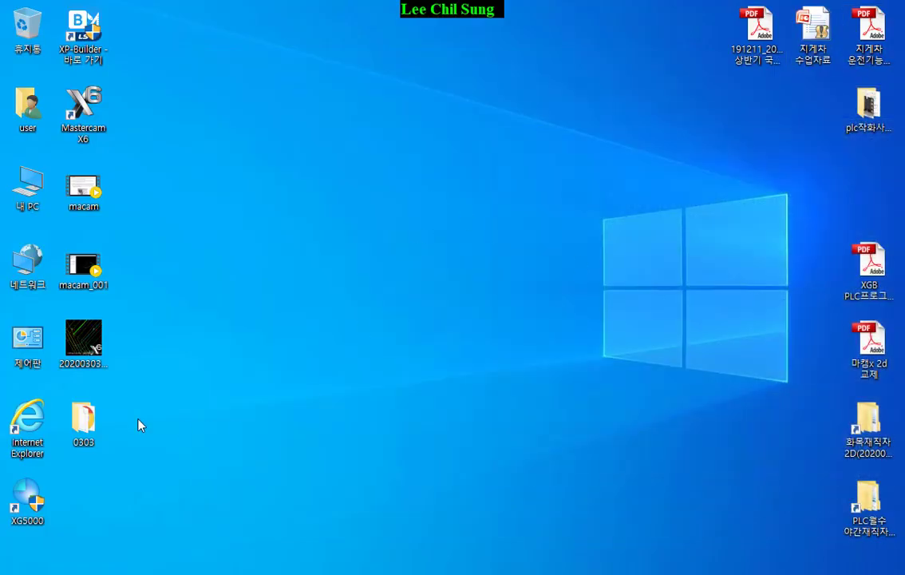
double_click(83, 340)
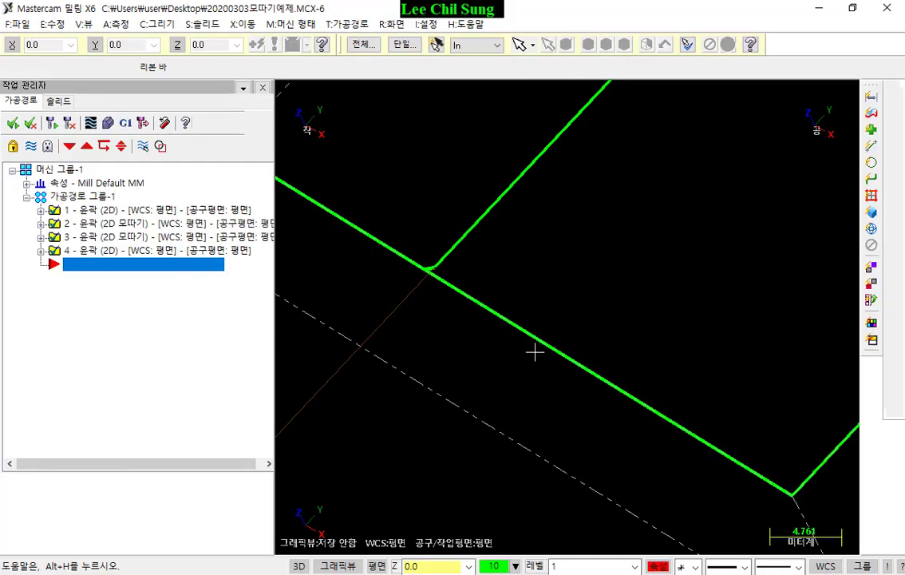
- Hide the block's outline rectangle so that only the wall contour across the middle is displayed
scroll(484, 381, down, 5)
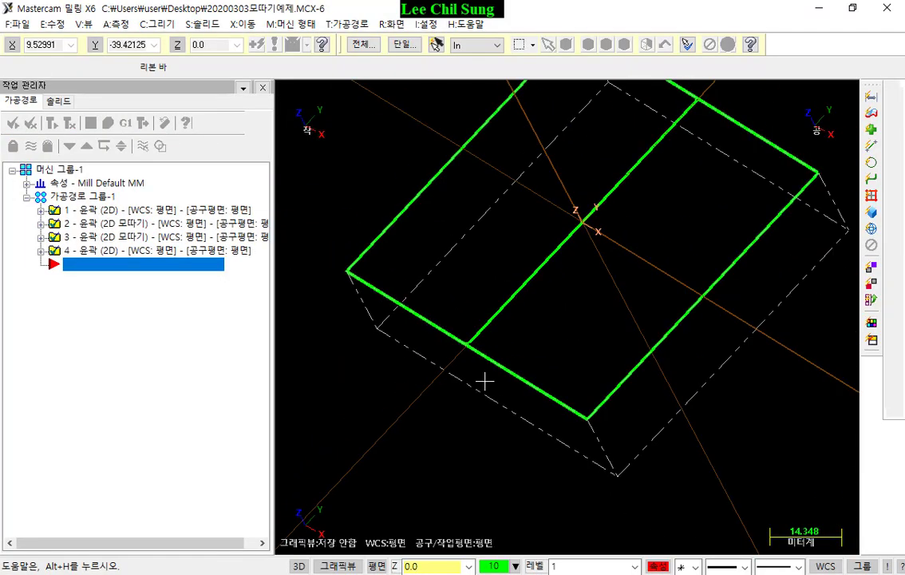
middle_drag(485, 382, 593, 186)
middle_drag(477, 216, 572, 236)
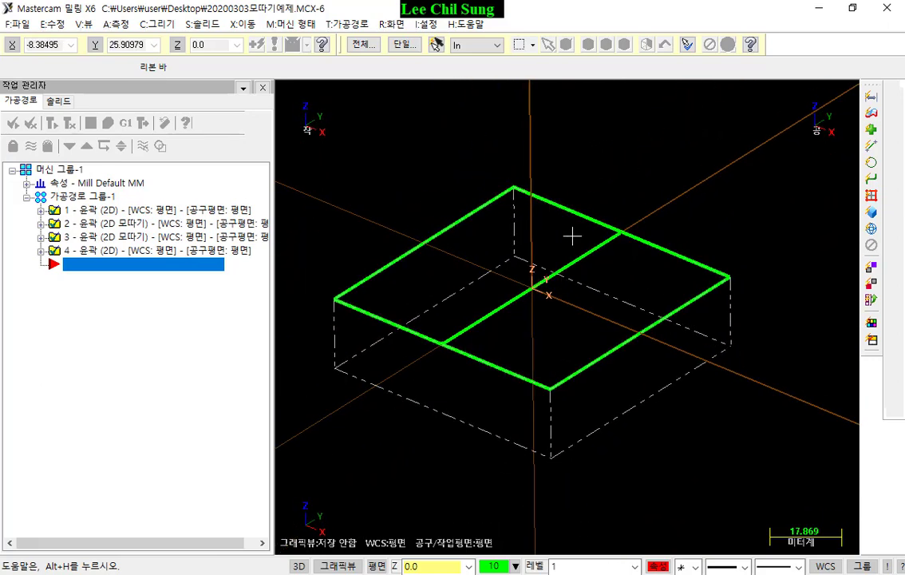
scroll(586, 228, up, 1)
click(614, 245)
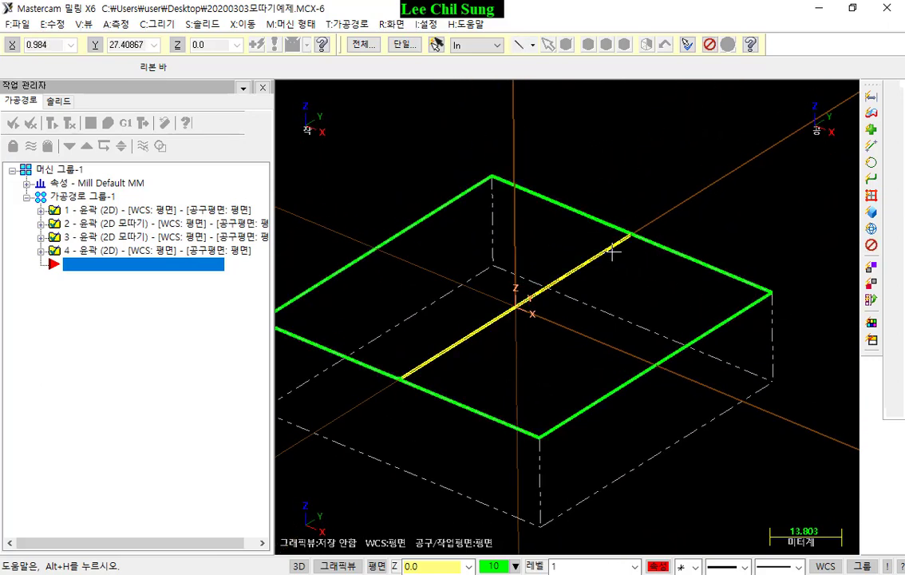
scroll(613, 252, down, 2)
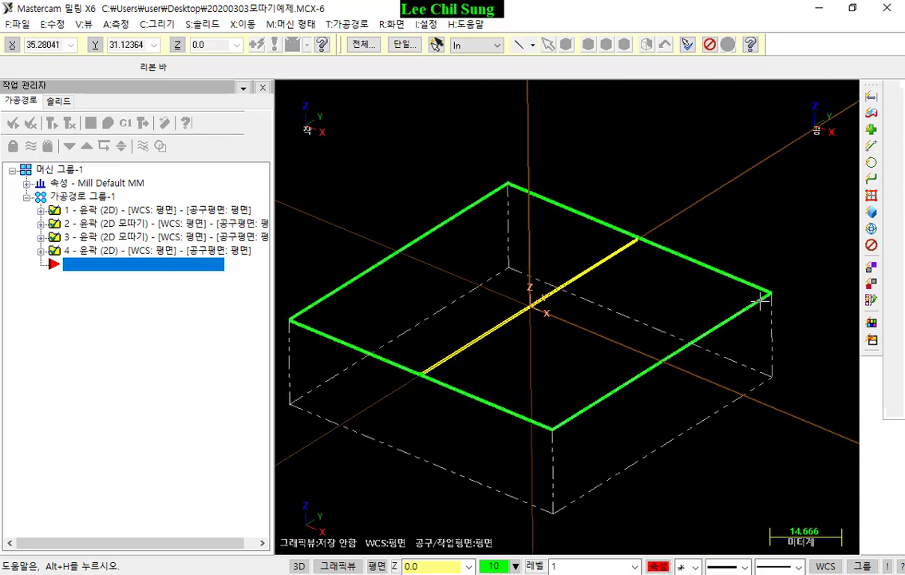
click(623, 264)
scroll(567, 301, up, 1)
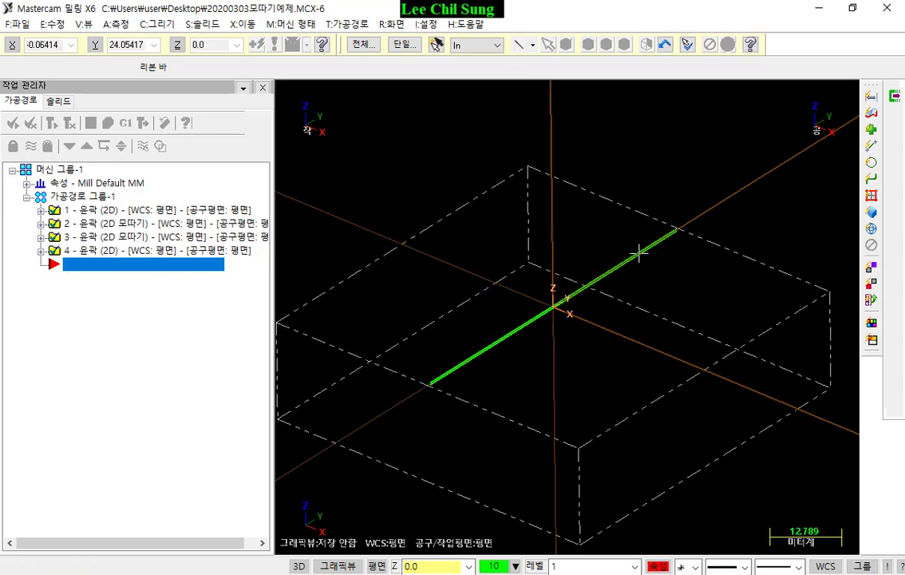
scroll(656, 239, down, 2)
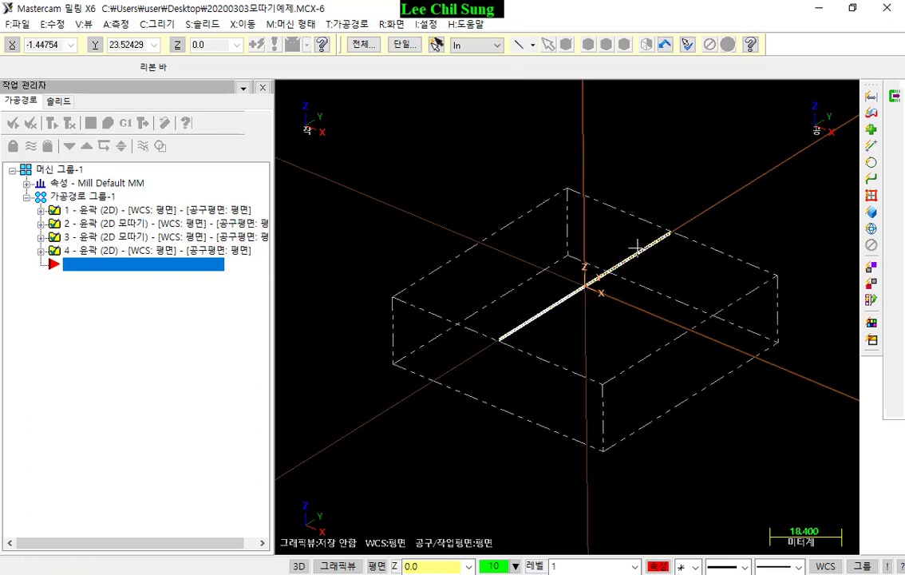
click(665, 232)
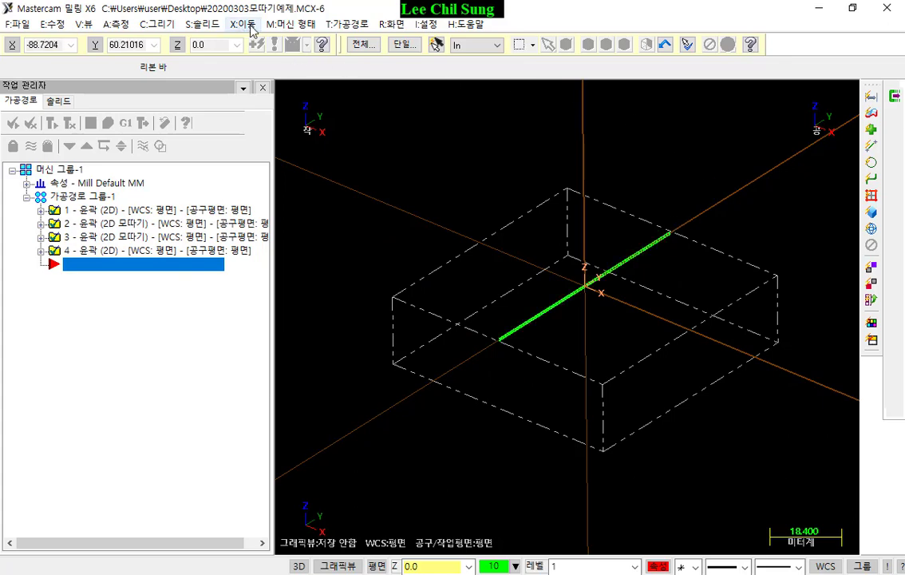
- Create a 2D contour toolpath chained along the wall contour from its rear end, using tool 1, the 10 mm flat endmill
click(368, 26)
click(366, 41)
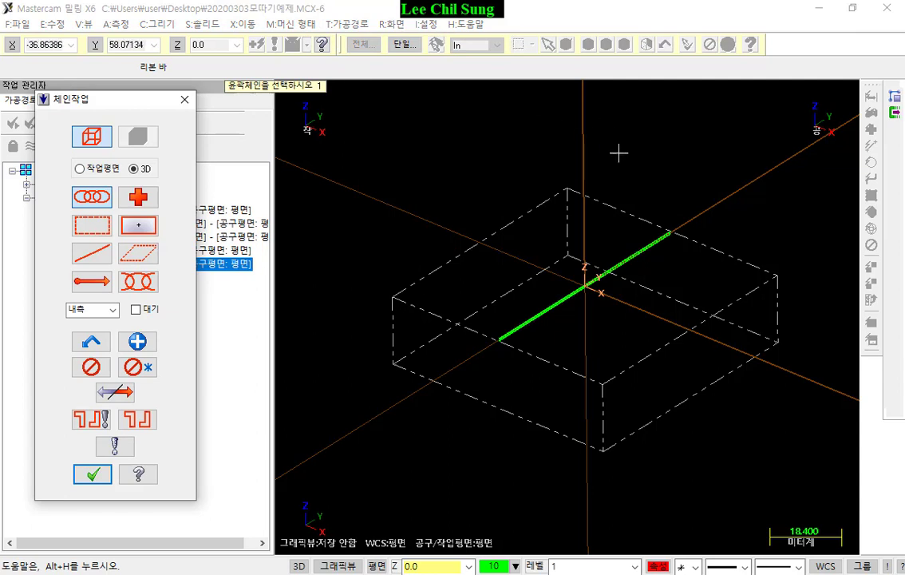
click(649, 245)
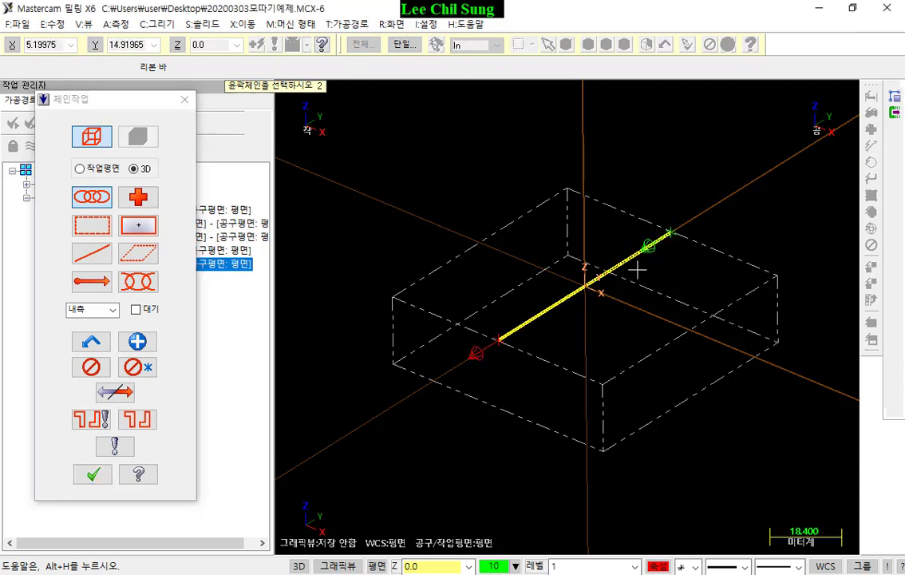
click(94, 477)
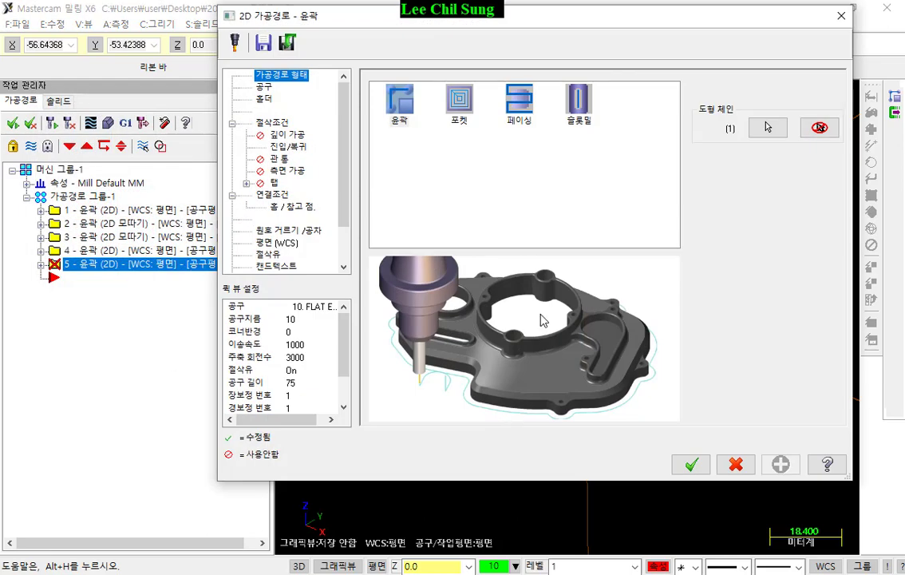
click(264, 87)
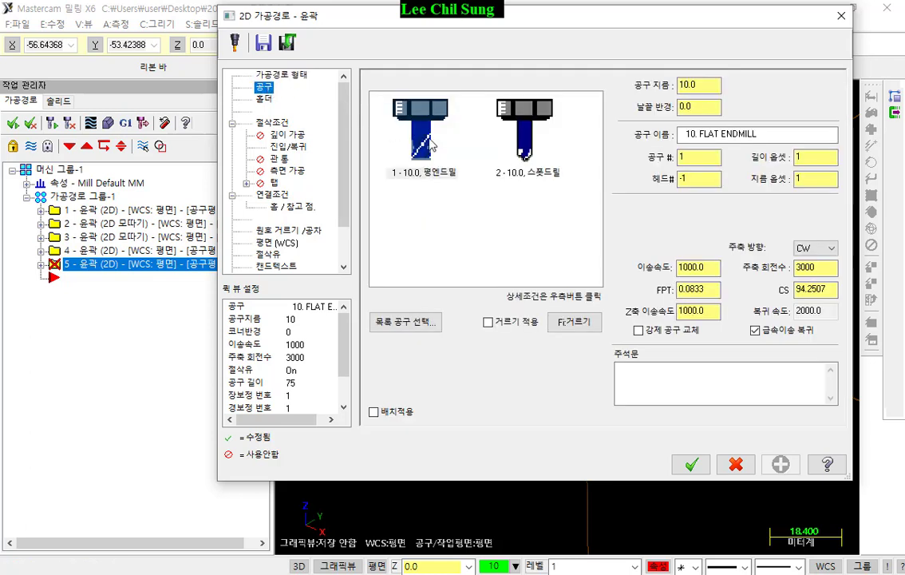
click(404, 151)
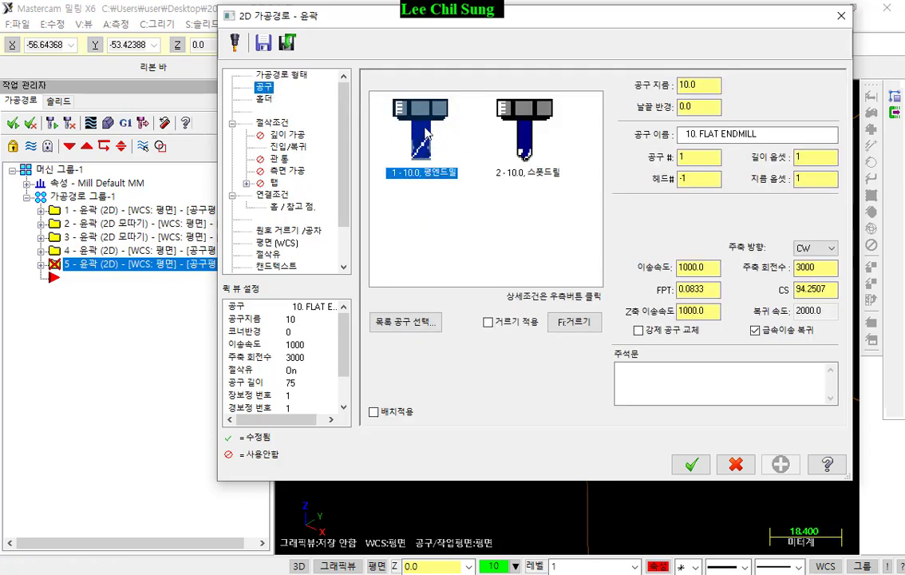
- Turn on depth cuts with a maximum rough step of 1.0 and review the entry and exit settings
click(274, 123)
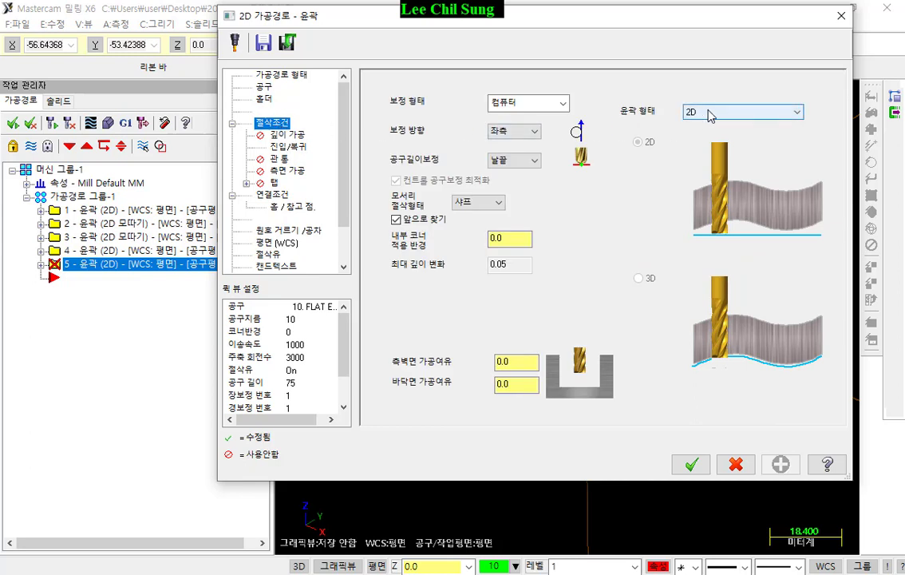
click(287, 134)
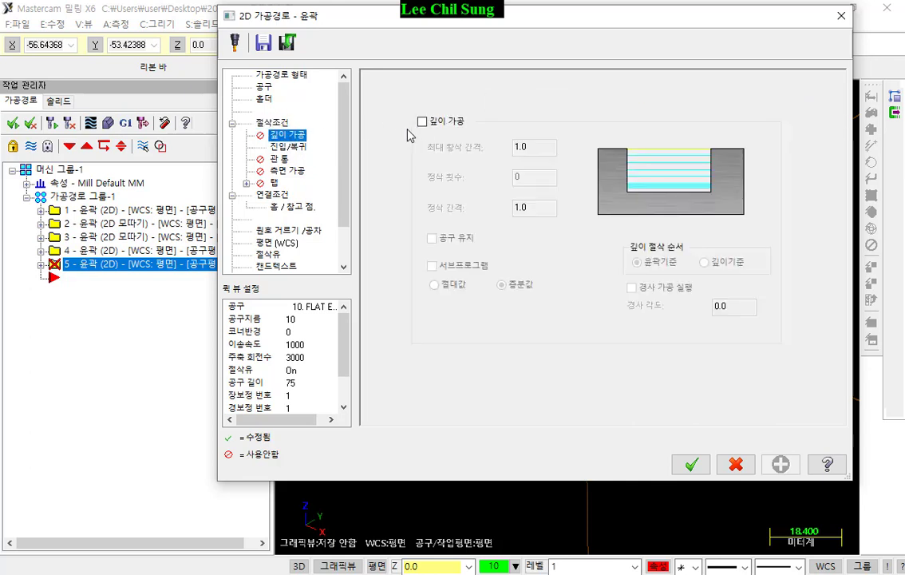
click(422, 122)
click(528, 147)
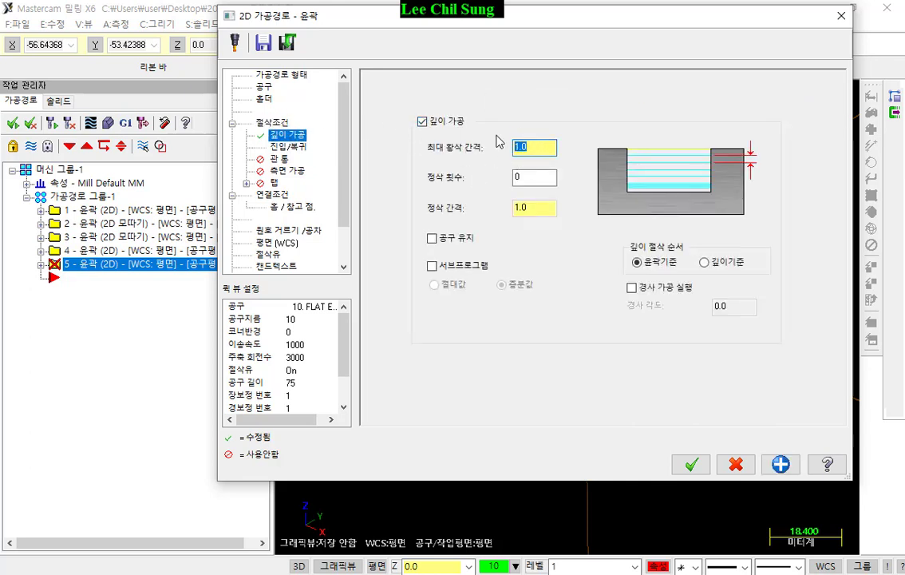
click(292, 147)
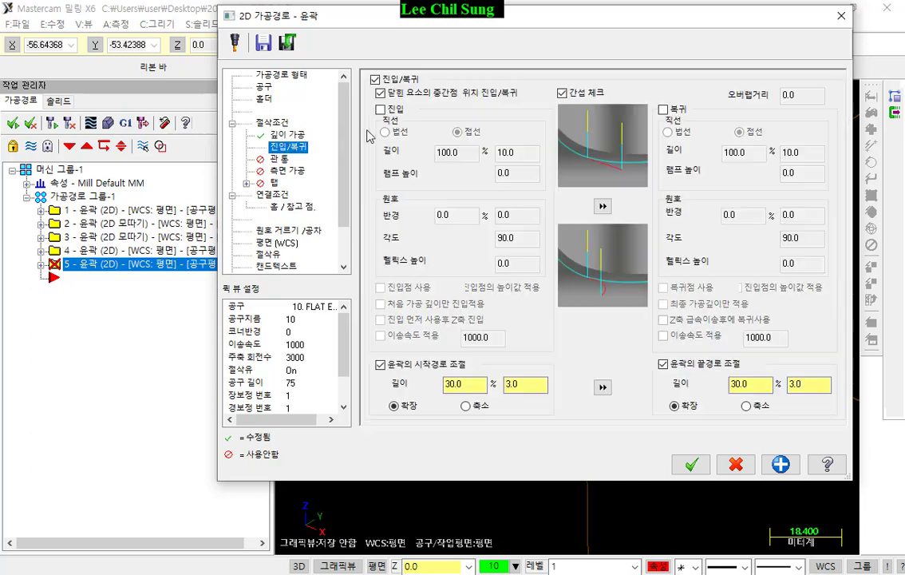
click(289, 136)
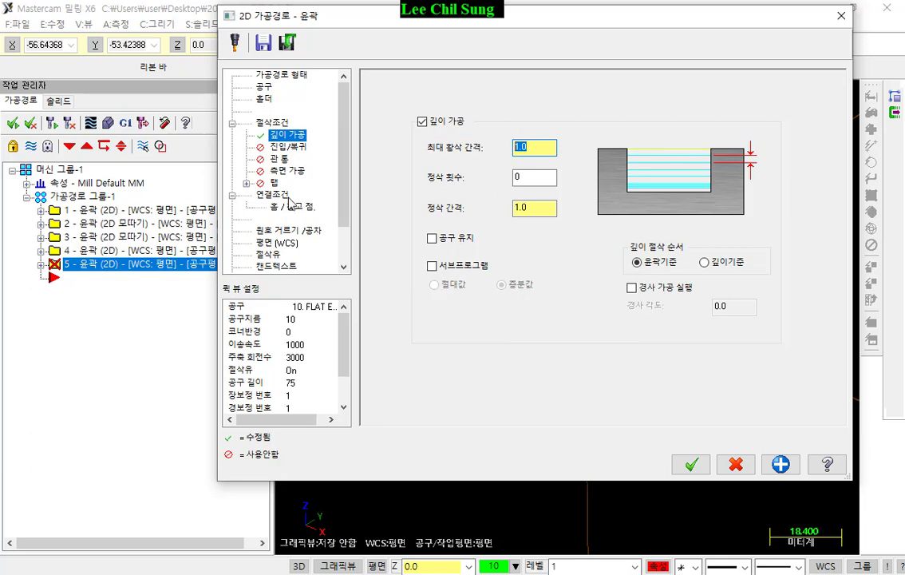
- Set the absolute machining depth to -10.0 and accept the contour parameters
click(273, 195)
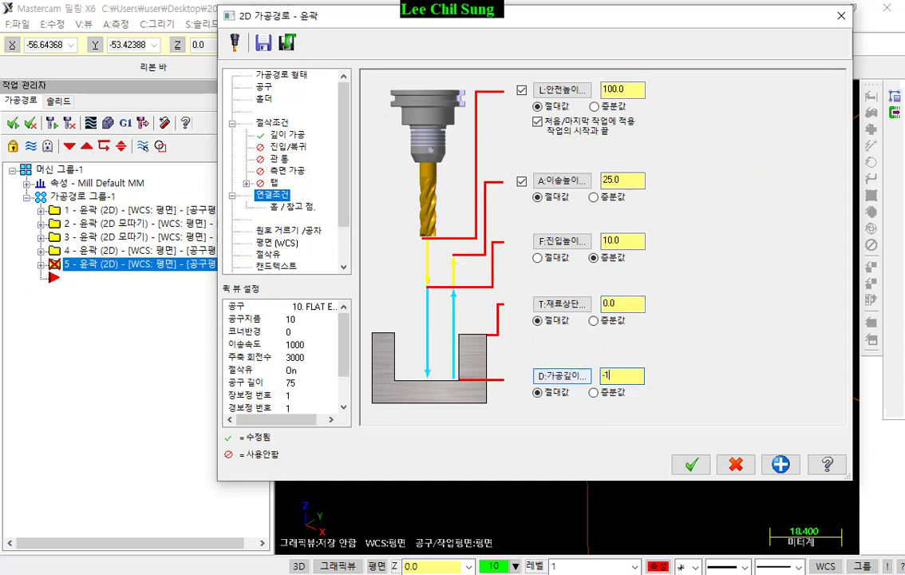
click(635, 303)
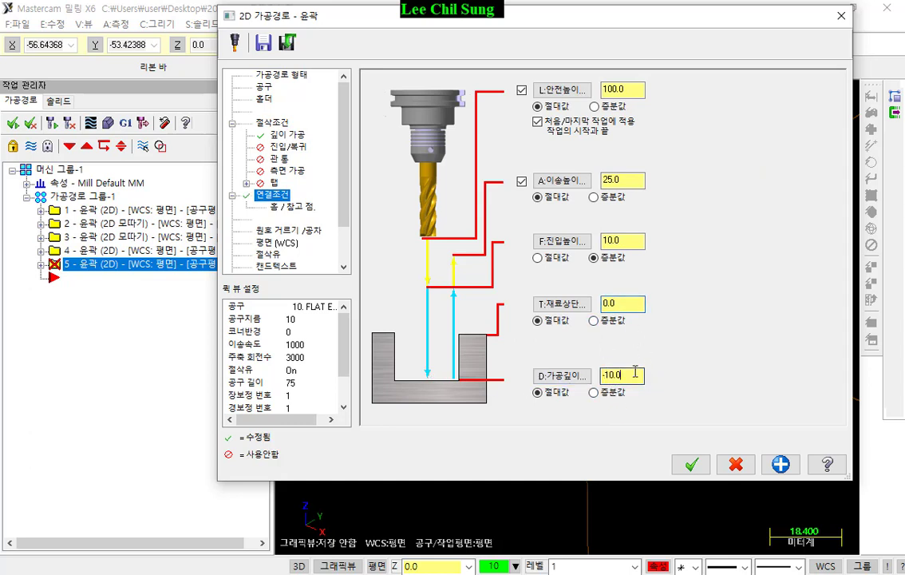
click(286, 134)
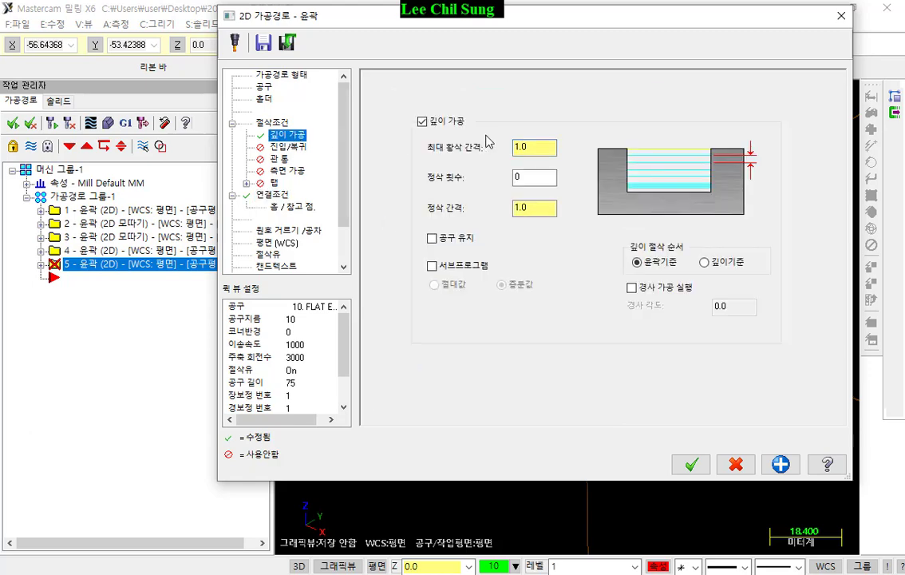
click(692, 465)
- Display only operation 5's toolpath, hiding the paths of the other operations
scroll(699, 208, up, 3)
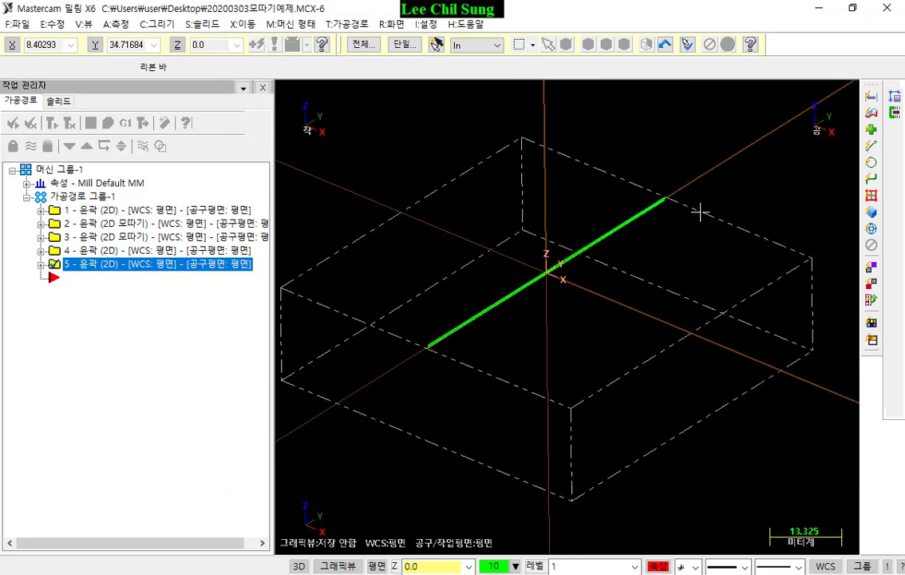
click(35, 146)
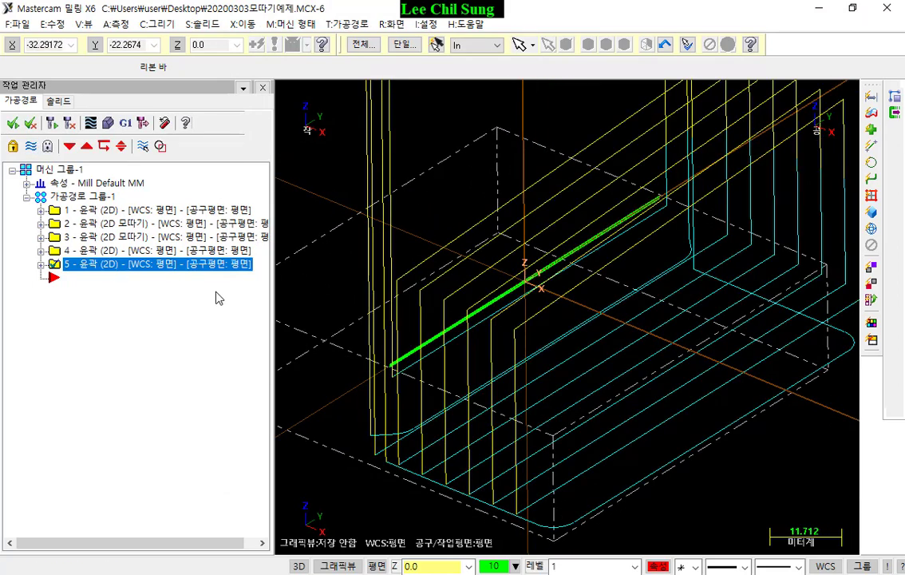
click(84, 254)
click(93, 264)
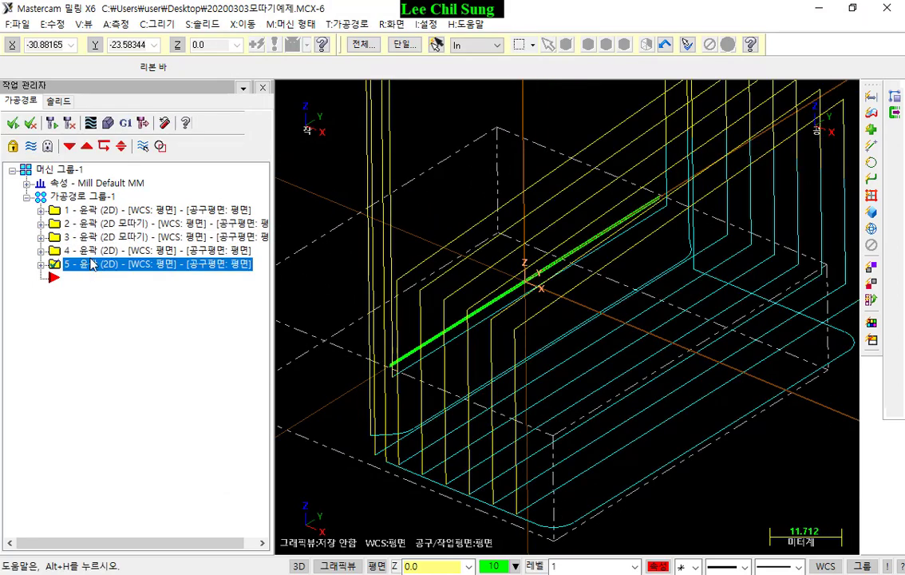
click(142, 146)
scroll(608, 265, down, 2)
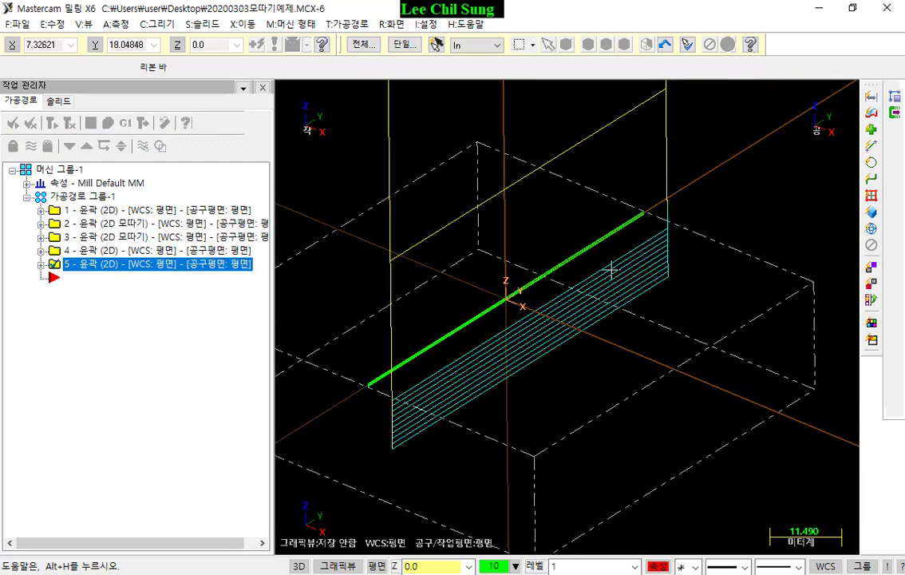
- Backplot operation 5's toolpath and play the tool motion along the depth passes
scroll(608, 265, up, 2)
click(104, 145)
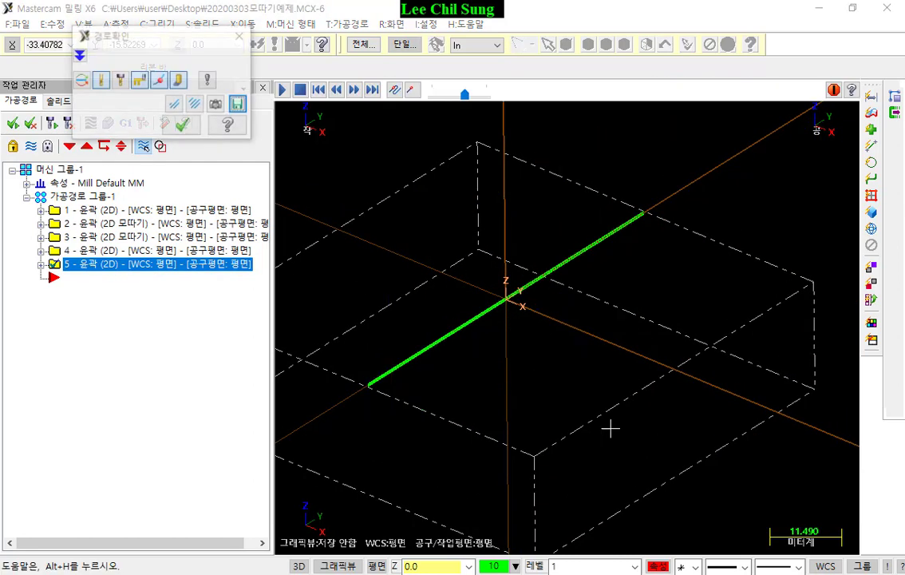
key(r)
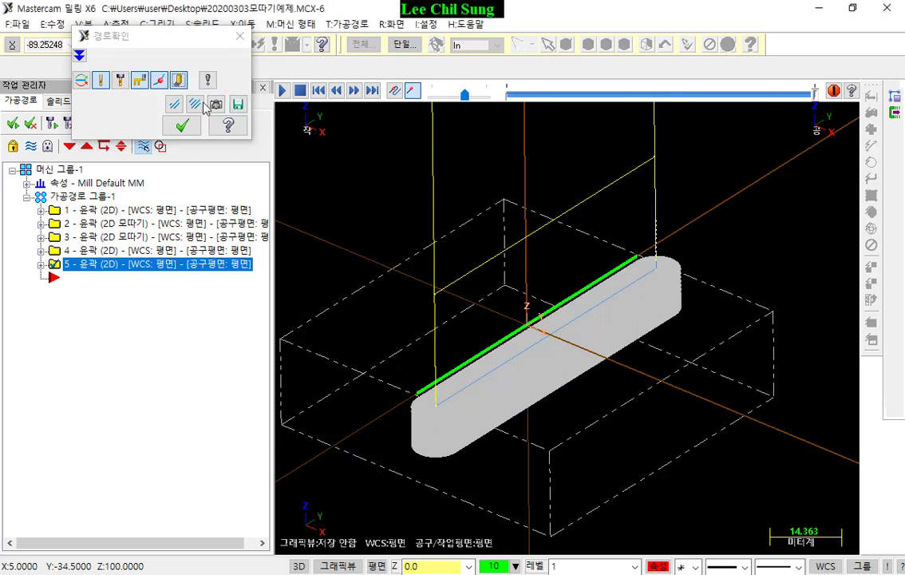
scroll(485, 309, down, 1)
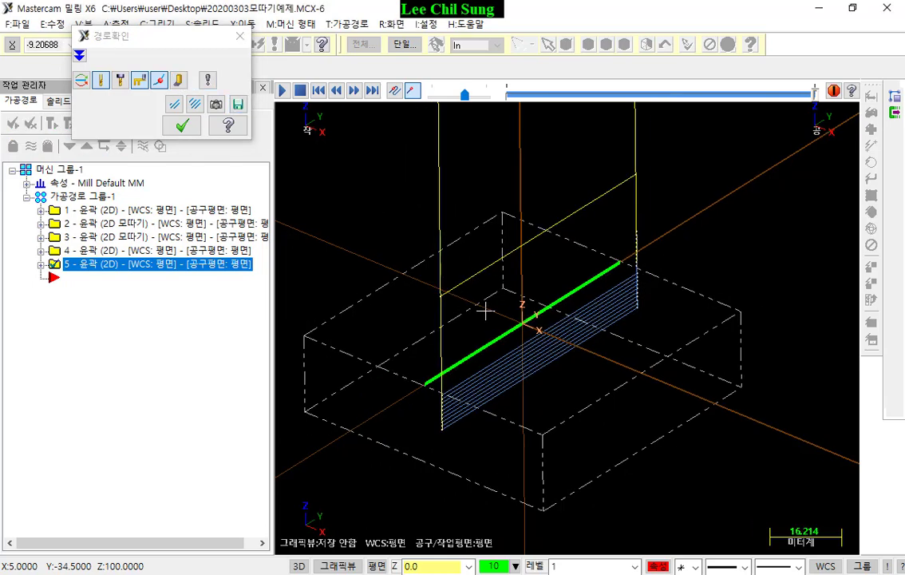
click(282, 91)
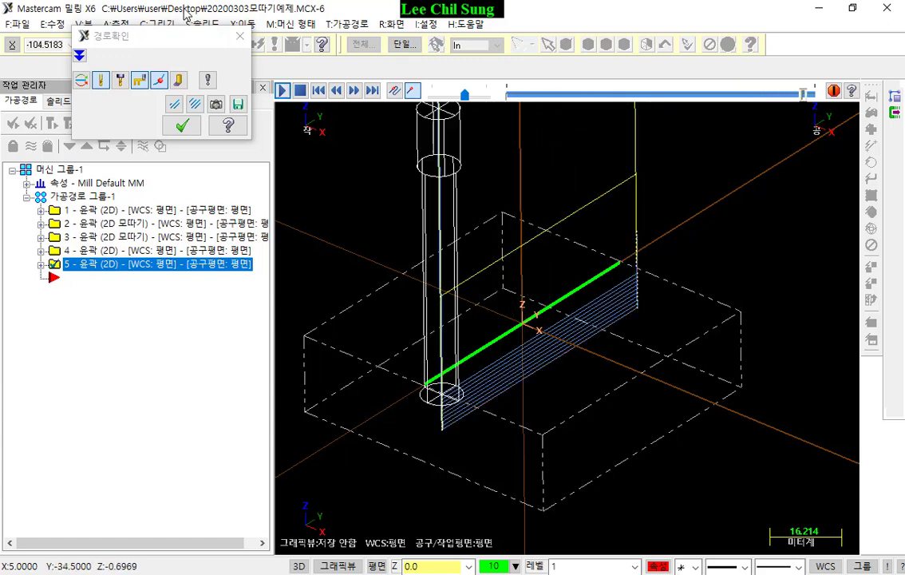
click(183, 126)
- Run the solid machining simulation of operation 5 twice and examine the slot cut into the stock
click(108, 122)
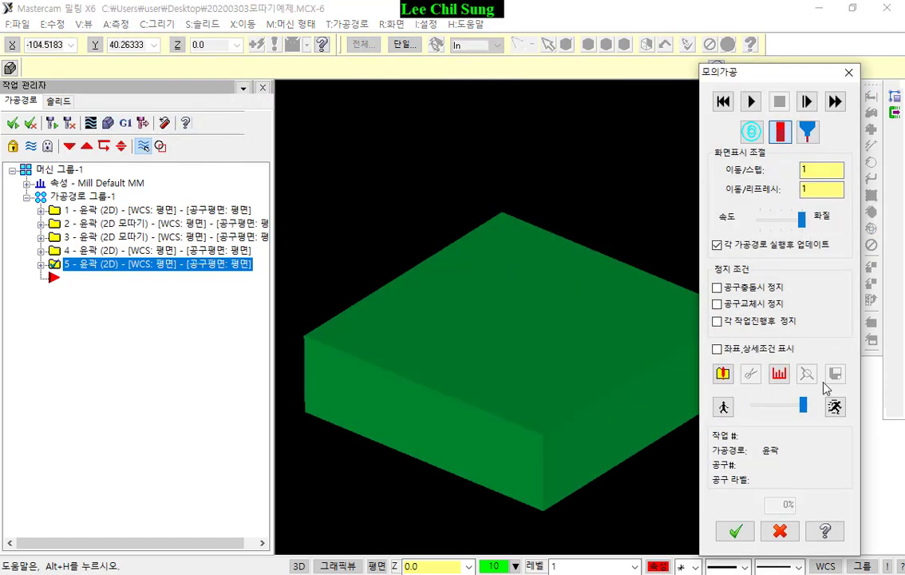
click(750, 101)
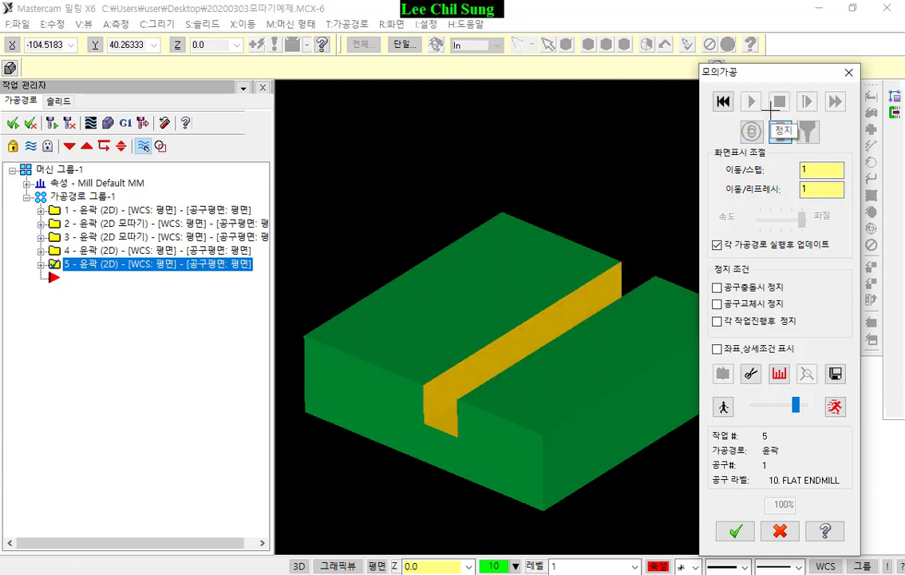
middle_drag(320, 166, 525, 256)
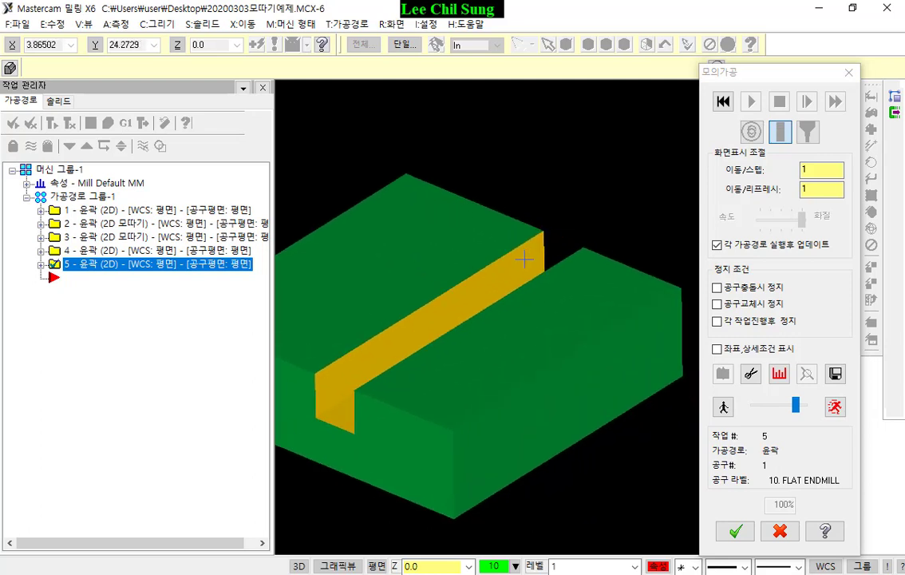
click(724, 101)
click(751, 102)
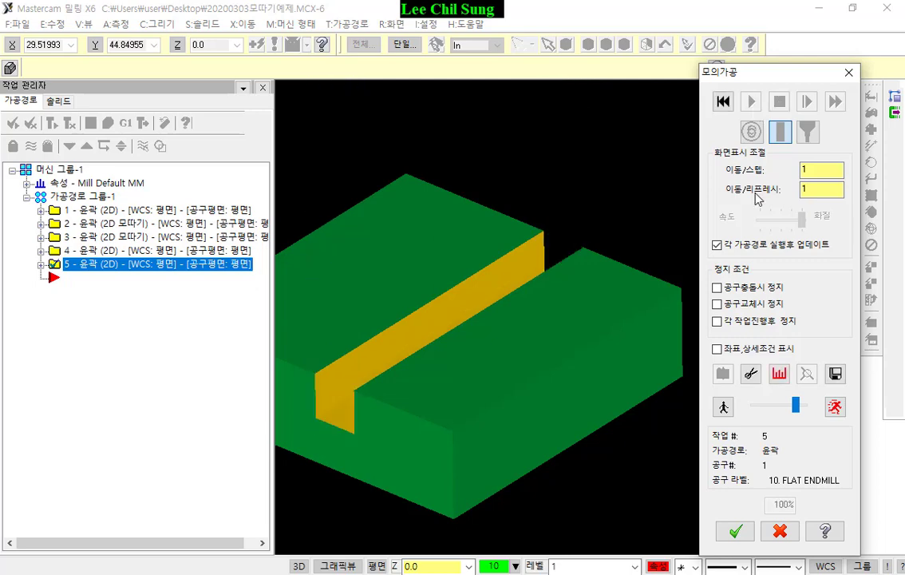
click(736, 532)
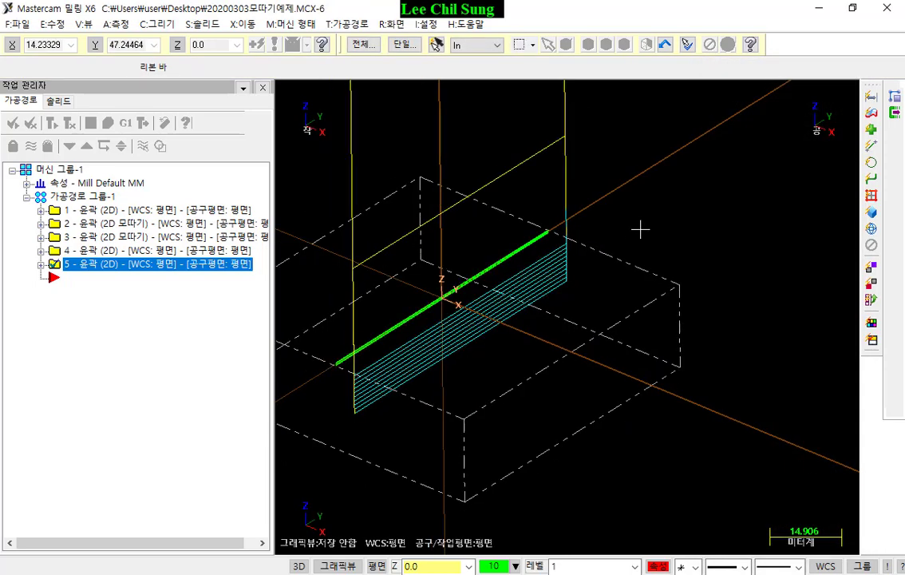
- Enable lead in/out in operation 5's parameters with a tangent entry line of 60% length
click(42, 265)
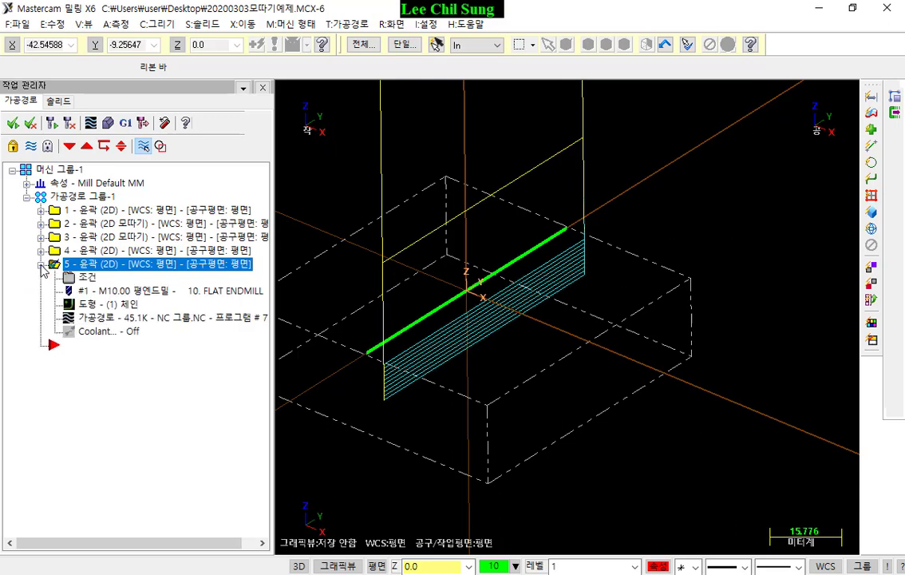
click(69, 277)
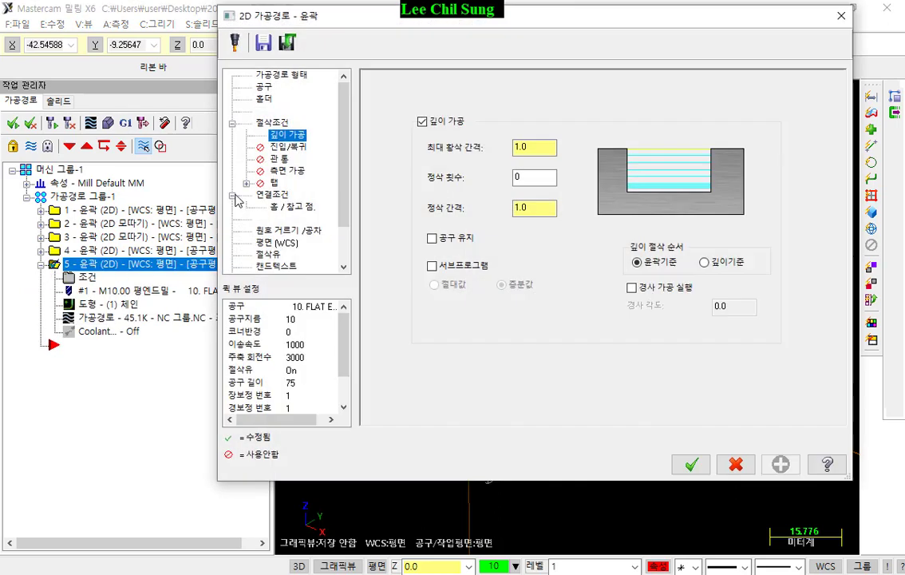
click(289, 147)
click(375, 80)
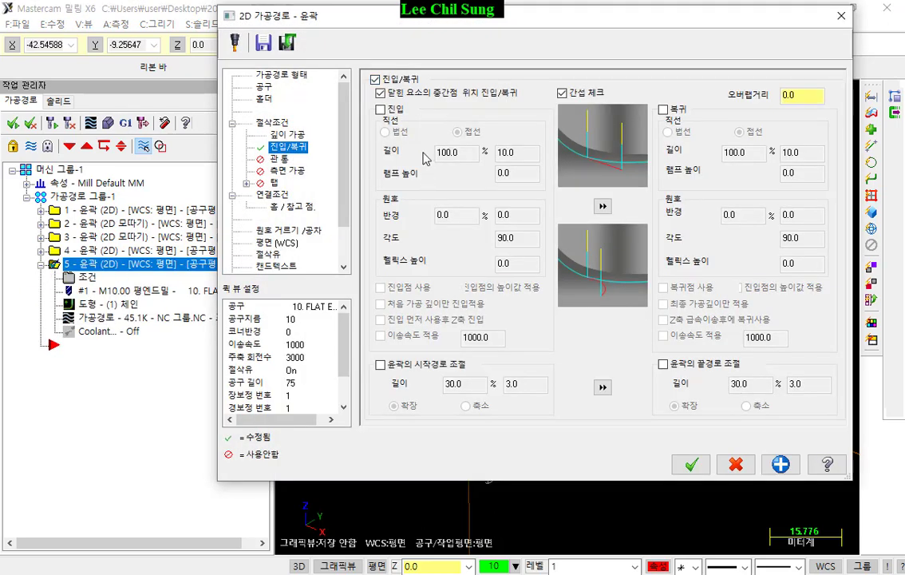
click(381, 111)
double_click(467, 153)
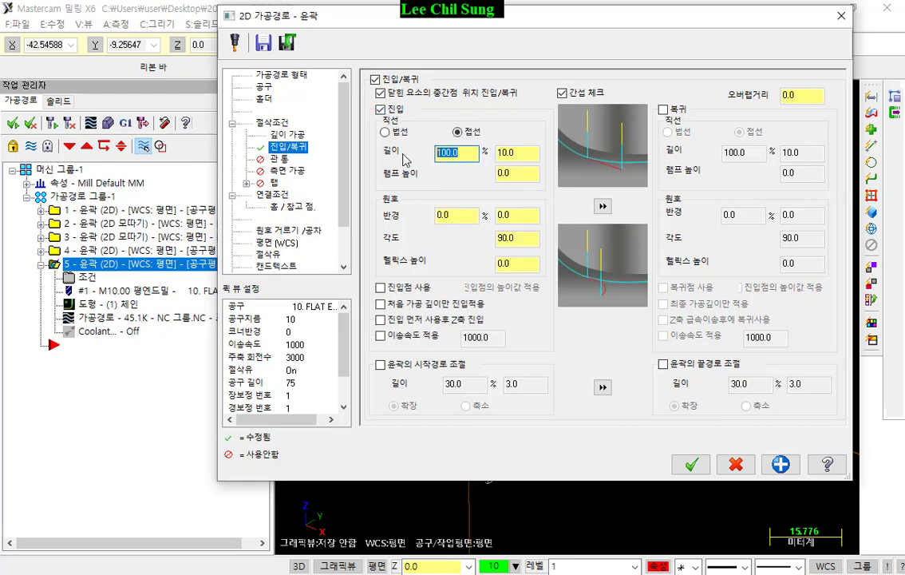
text(60)
click(504, 179)
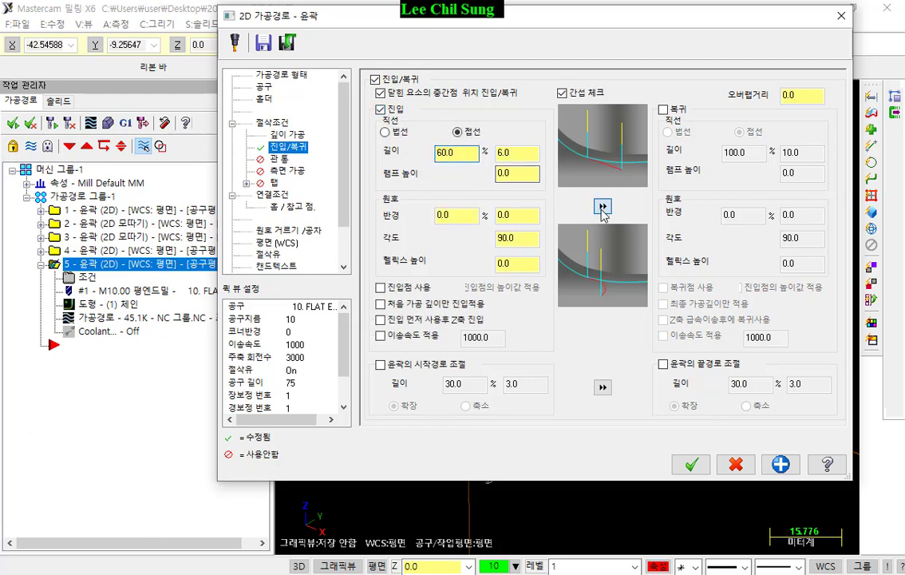
- Copy the entry settings to the exit, accept the parameters and regenerate operation 5's toolpath
click(603, 206)
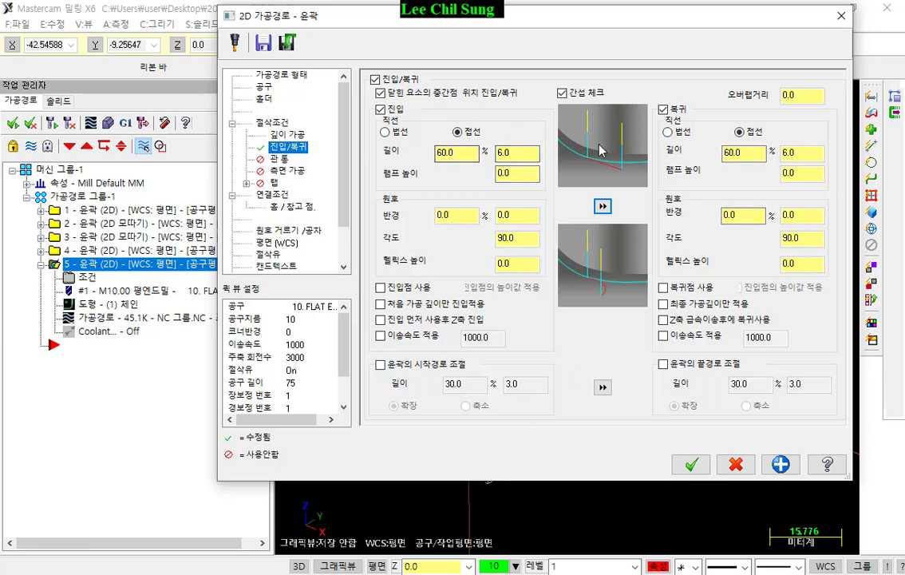
click(691, 464)
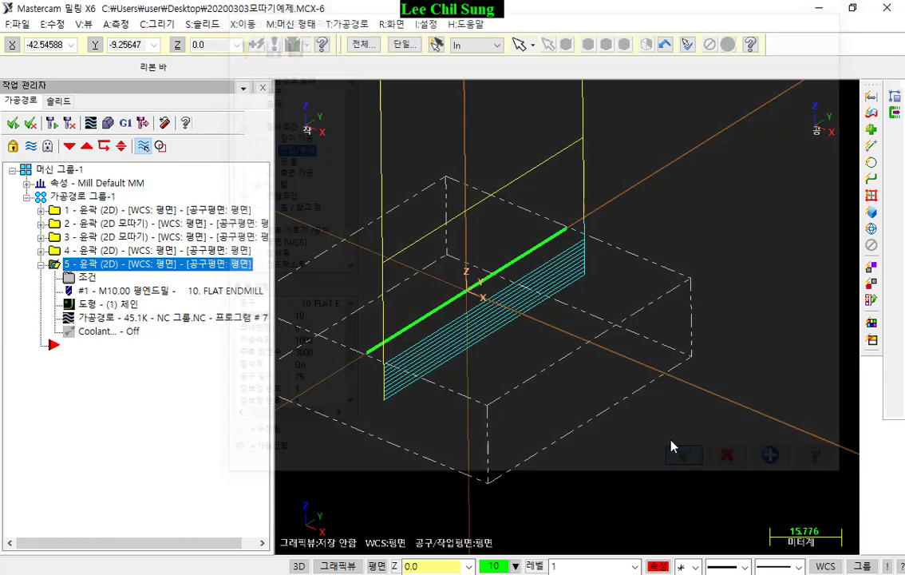
click(66, 123)
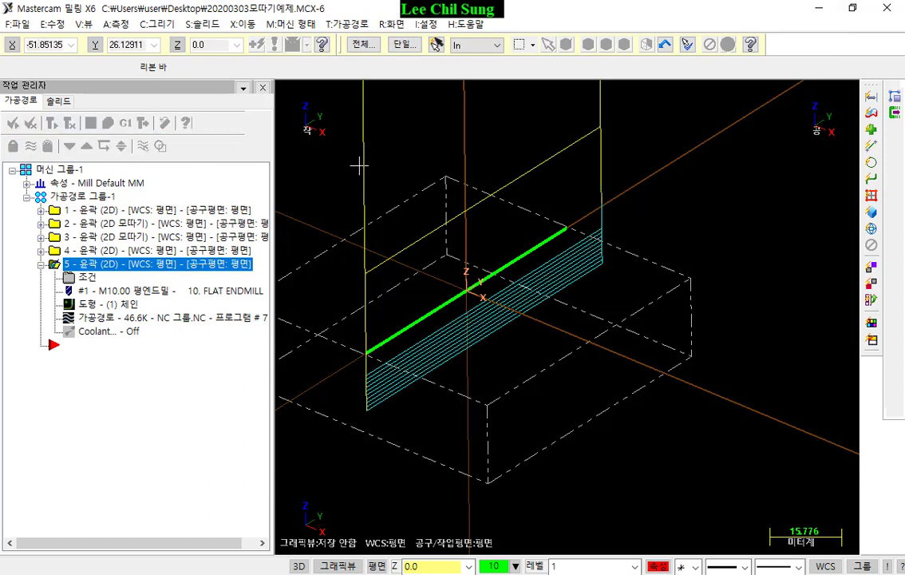
- Backplot operation 5 in the top view and examine the tool's start position beyond the rear stock edge
key(alt+1)
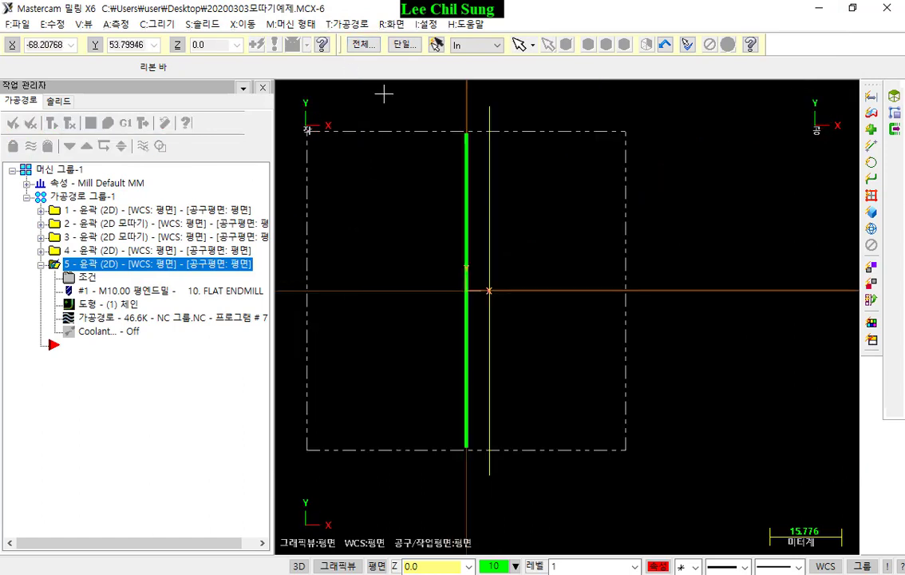
click(154, 317)
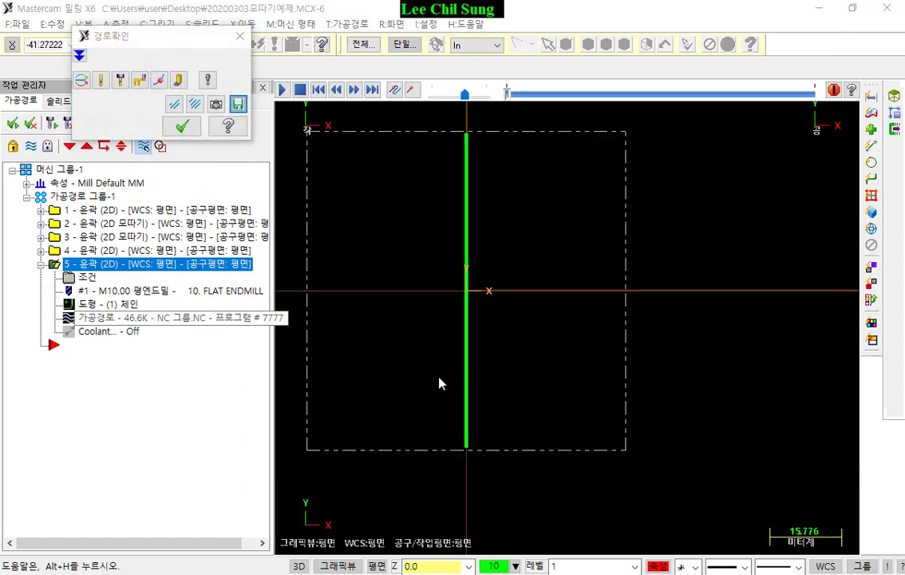
scroll(484, 424, down, 2)
scroll(480, 175, up, 4)
scroll(458, 238, up, 3)
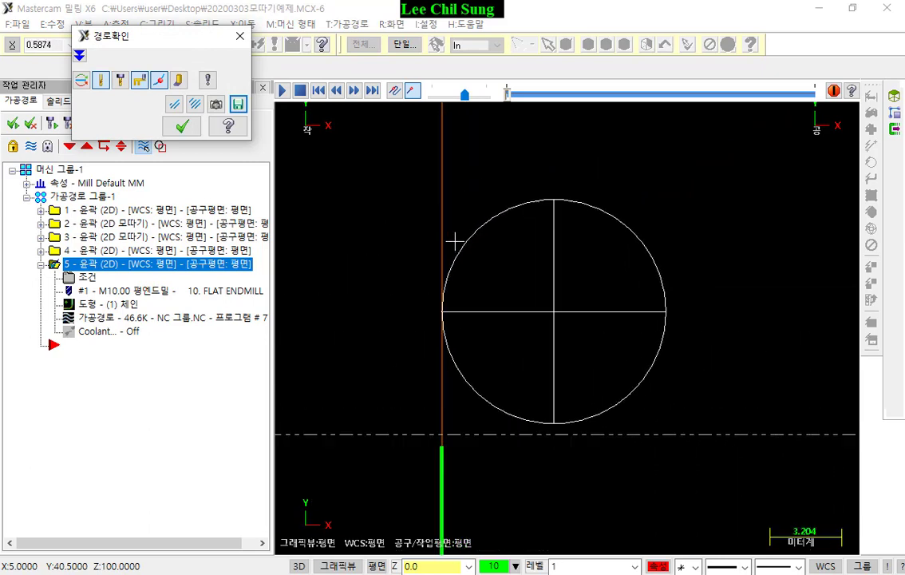
click(579, 527)
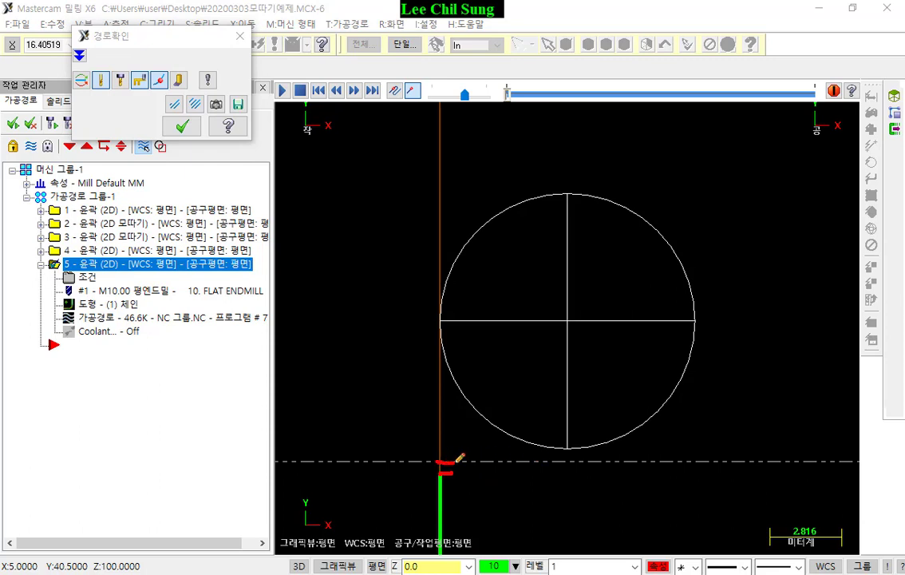
drag(580, 456, 726, 454)
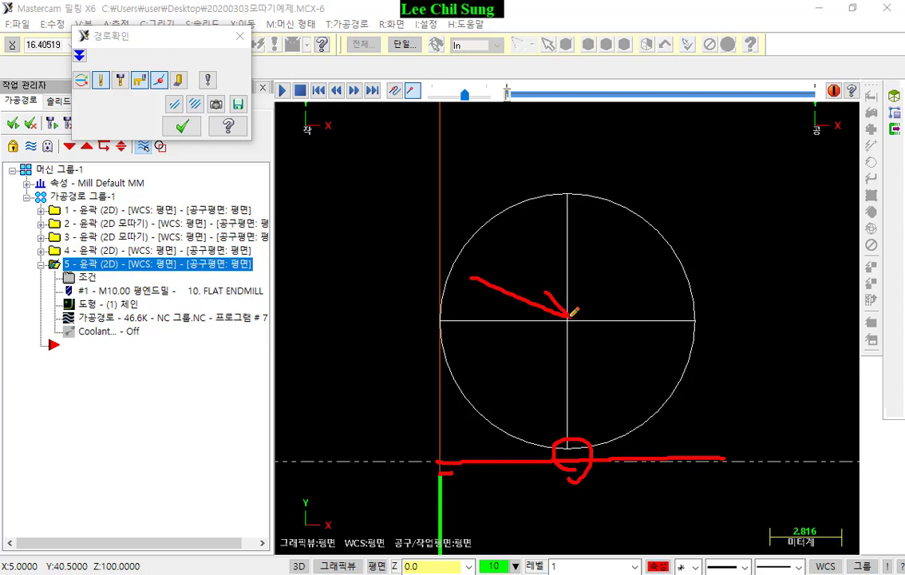
mouse_move(565, 319)
mouse_down()
mouse_move(579, 299)
mouse_move(582, 313)
mouse_move(718, 316)
mouse_move(716, 412)
mouse_up()
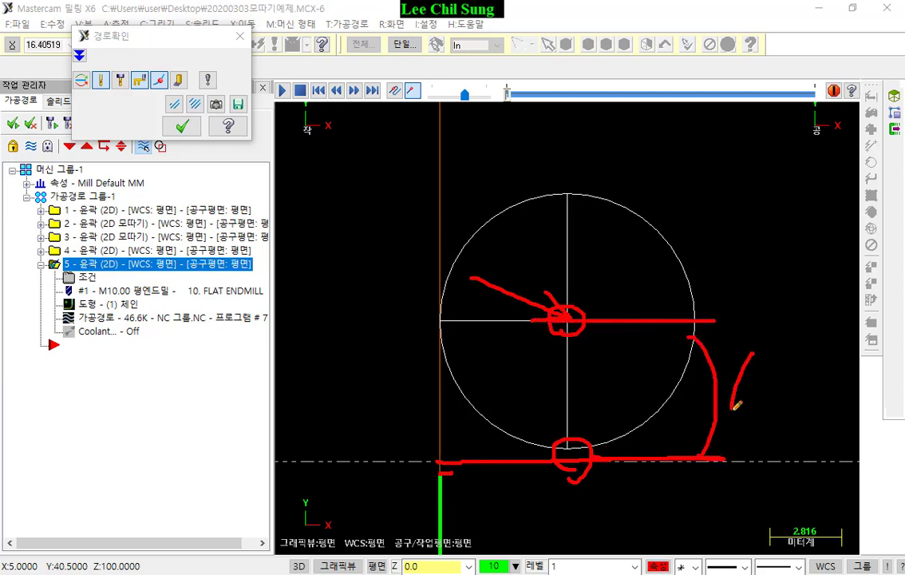
drag(442, 474, 736, 463)
drag(696, 337, 713, 471)
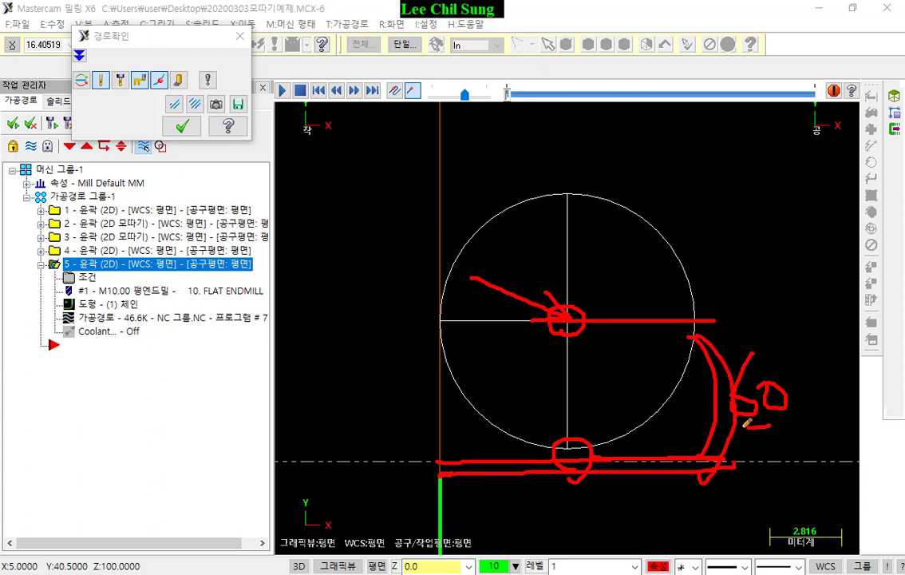
drag(752, 355, 802, 428)
mouse_move(758, 250)
mouse_down()
mouse_move(743, 320)
mouse_move(700, 299)
mouse_move(819, 302)
mouse_up()
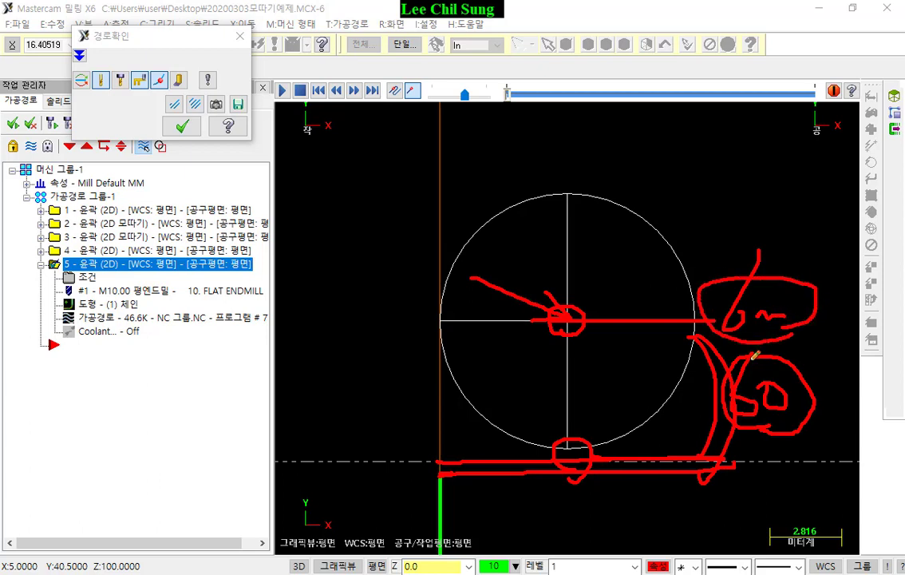
right_click(655, 162)
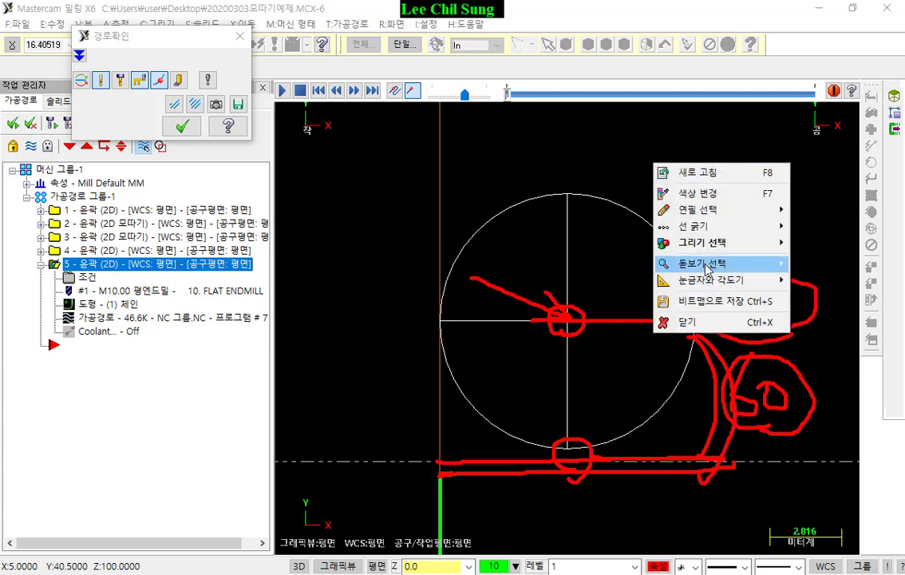
click(699, 323)
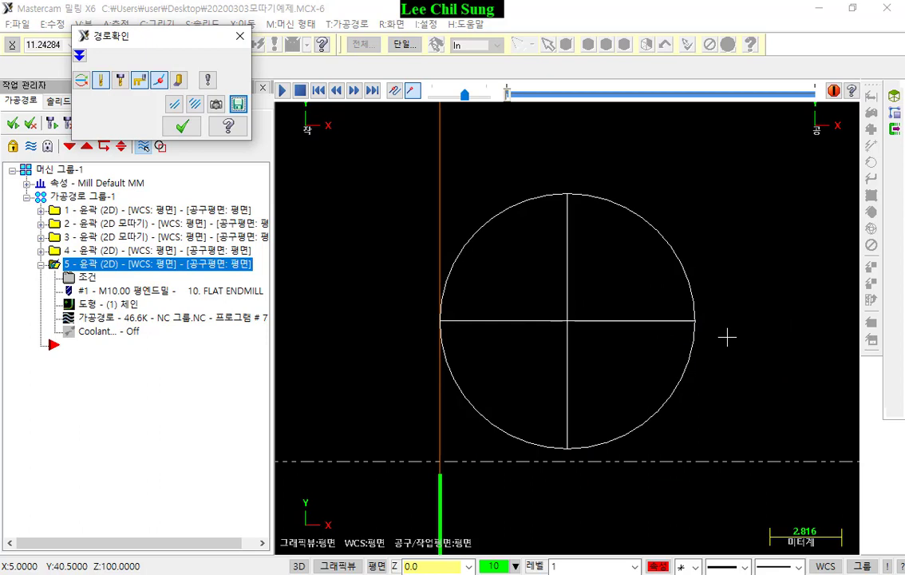
- Close the backplot and simulate operation 5 in the isometric view, stopping the run partway
click(183, 125)
scroll(639, 240, down, 8)
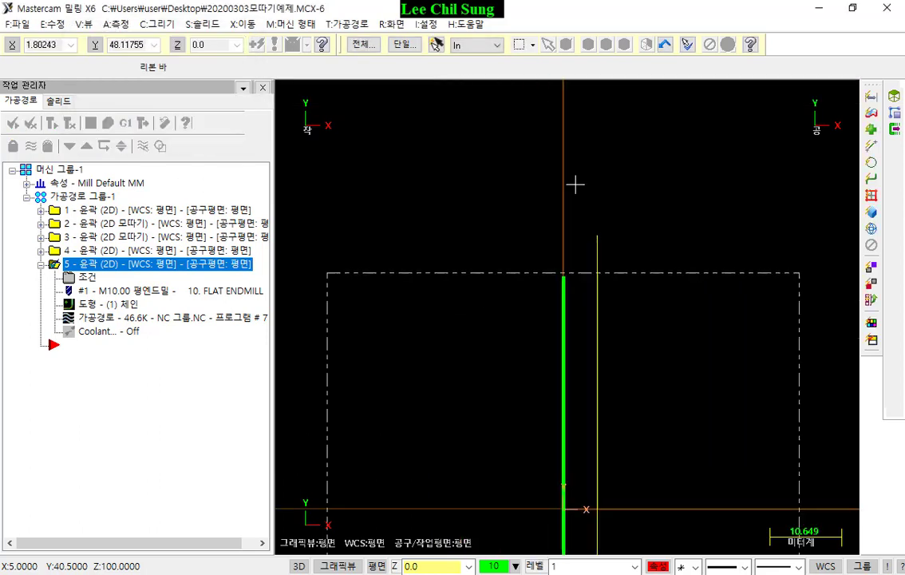
scroll(574, 216, down, 1)
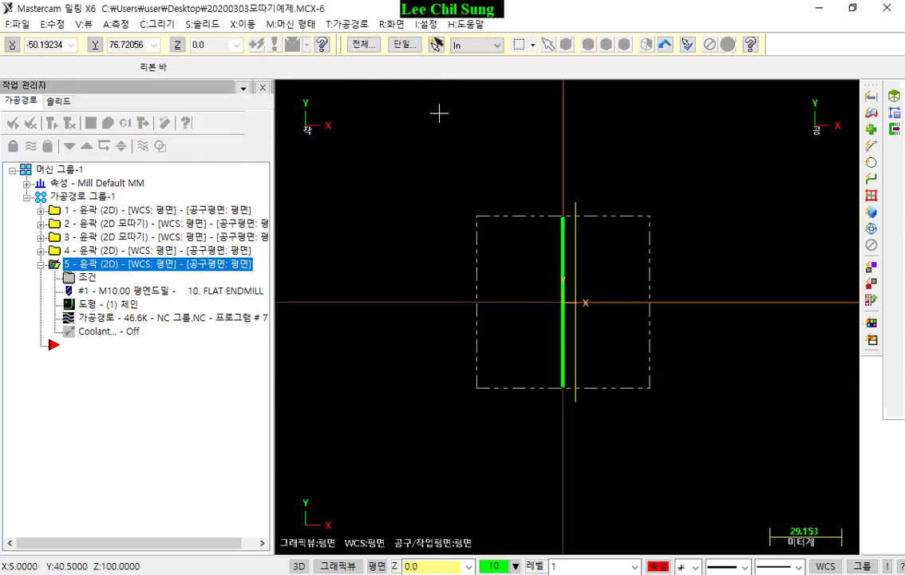
key(alt+7)
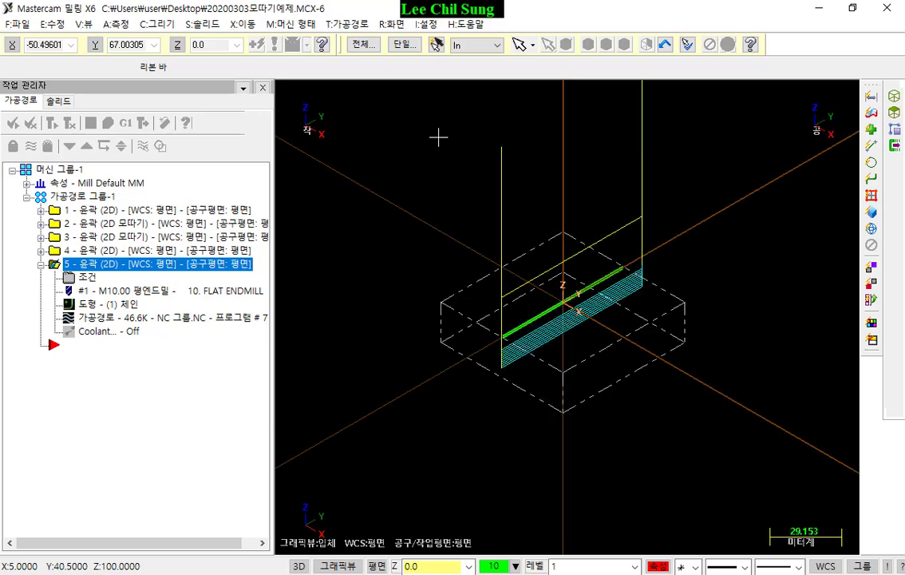
click(112, 124)
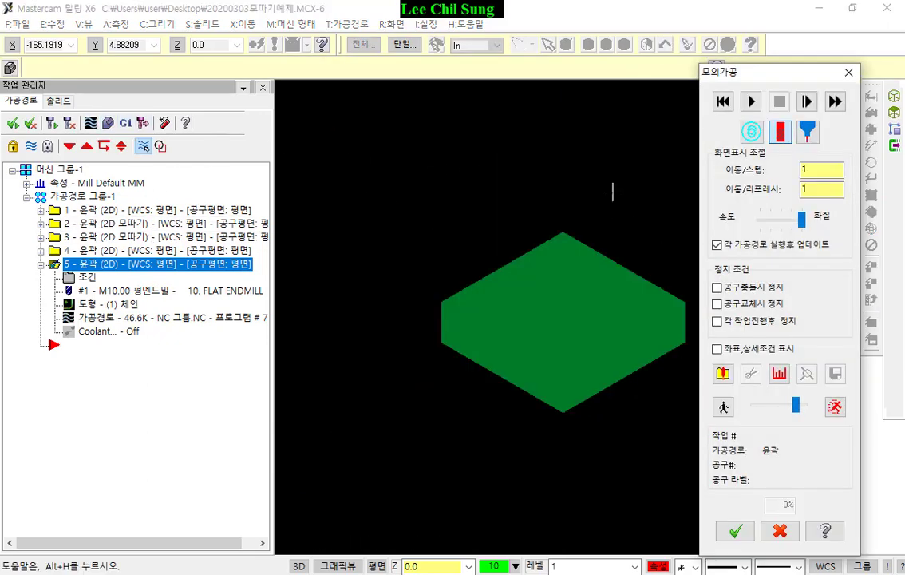
click(750, 101)
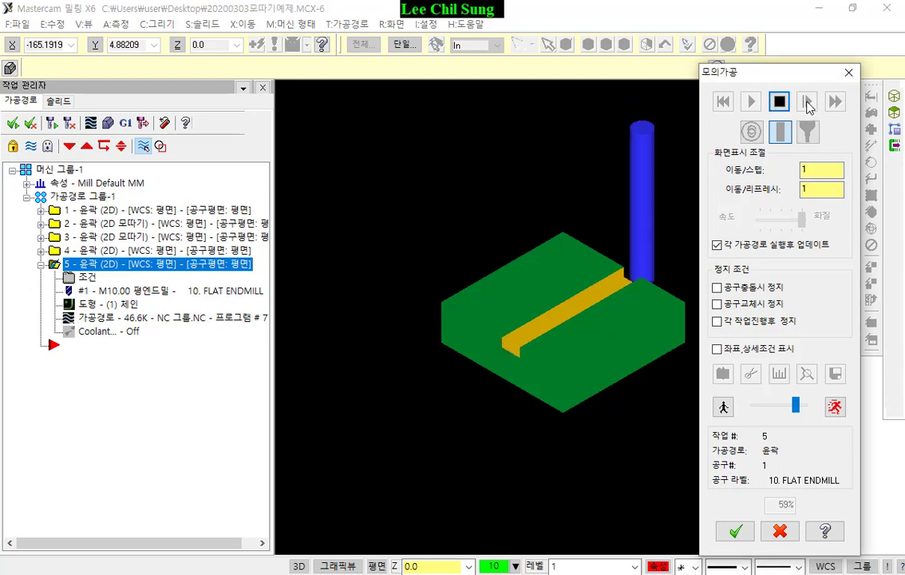
click(781, 101)
- Examine up close how far the end mill clears the stock's rear edge in the stopped simulation
scroll(606, 293, up, 2)
scroll(621, 289, down, 2)
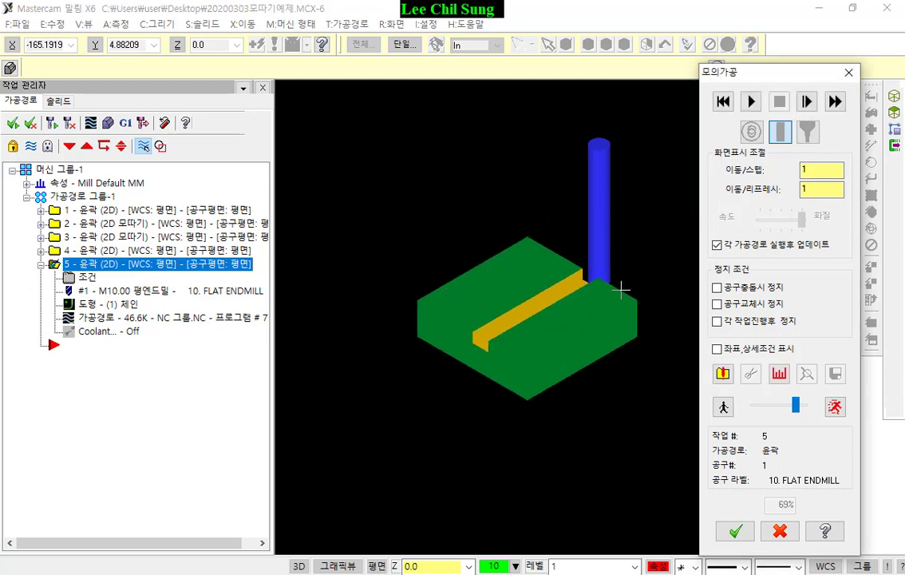
scroll(622, 279, up, 3)
scroll(621, 273, up, 1)
middle_drag(577, 266, 530, 258)
scroll(530, 258, up, 5)
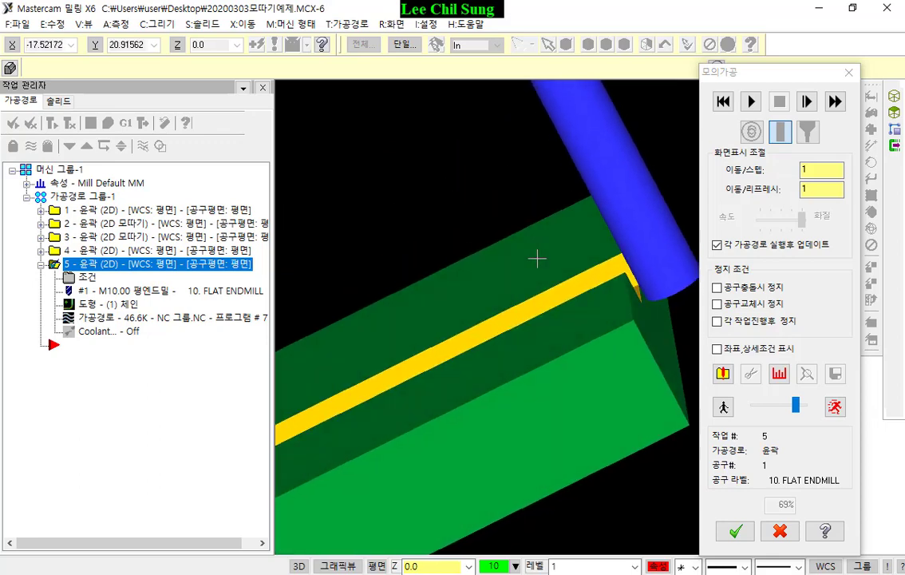
middle_drag(526, 343, 521, 339)
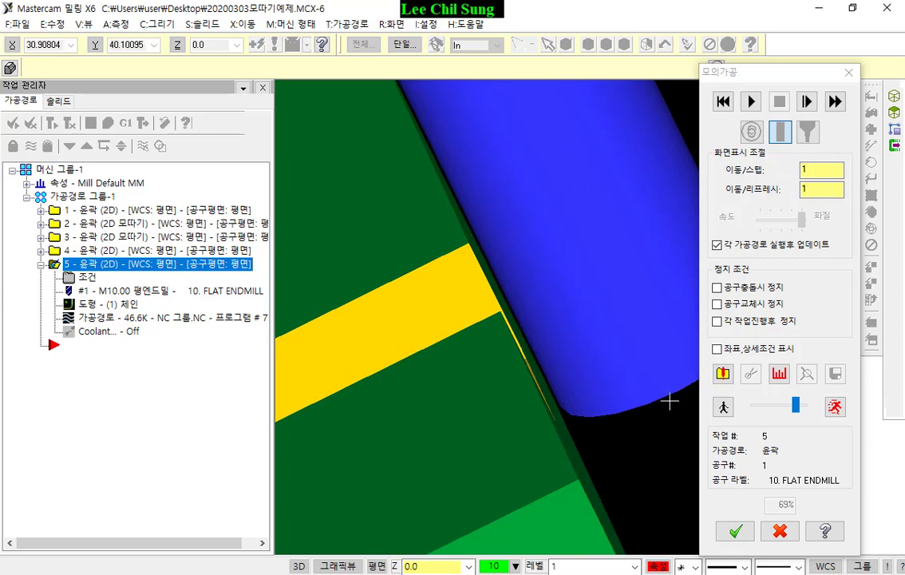
- Examine the cut slot and the end mill's position from a wider angle in the stopped simulation, and close the simulation
middle_drag(593, 354, 566, 239)
scroll(566, 239, down, 5)
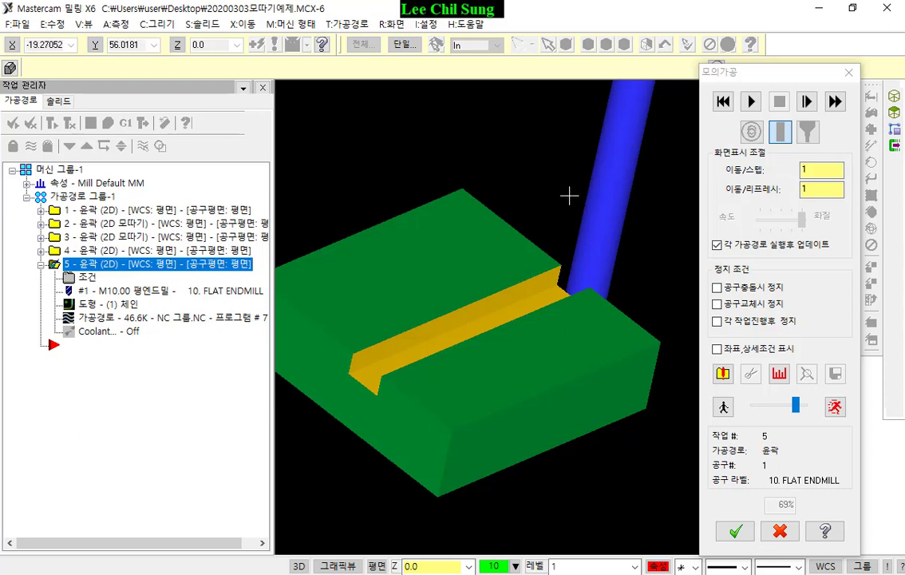
middle_drag(614, 218, 623, 254)
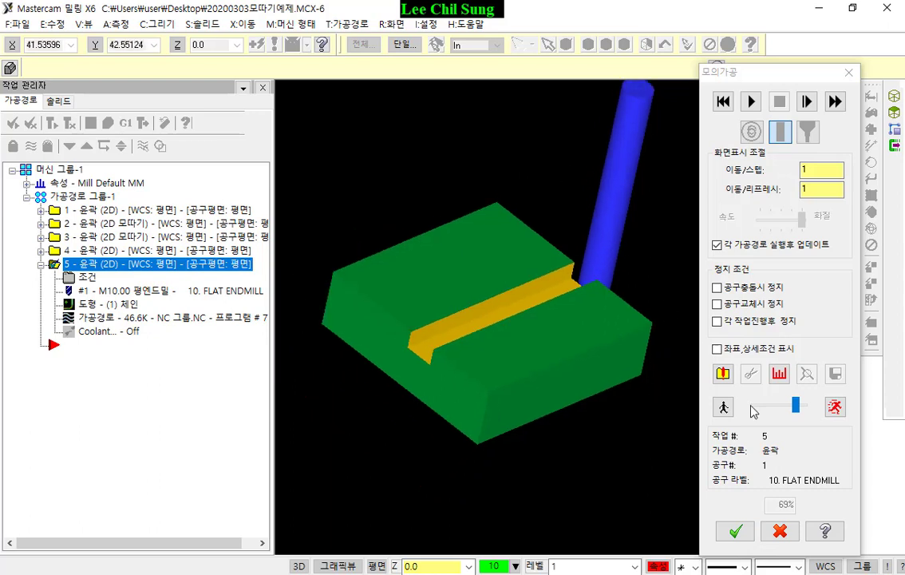
click(780, 531)
middle_drag(600, 237, 636, 220)
- Duplicate operation 5 after the existing operations as operation 6 and collapse the original's details
click(90, 268)
right_drag(85, 269, 101, 394)
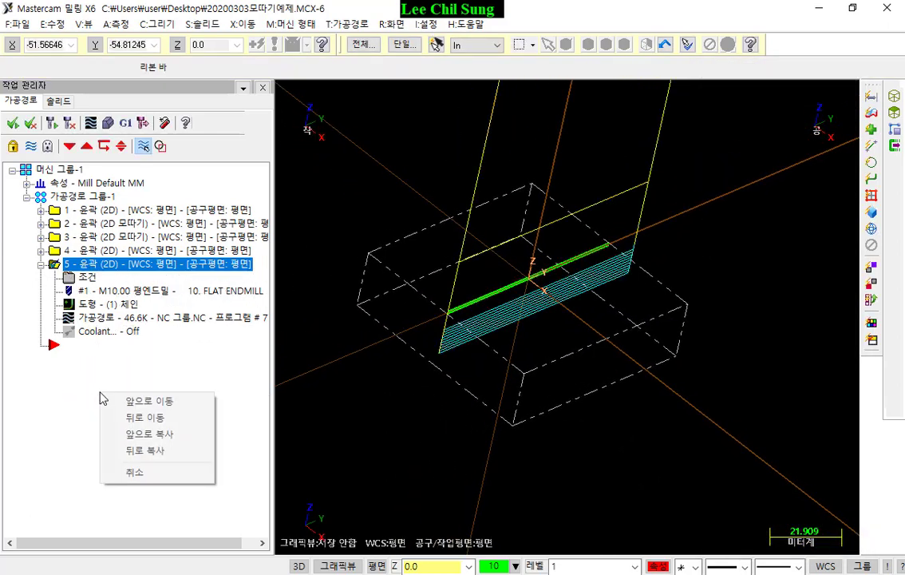
click(145, 450)
click(41, 264)
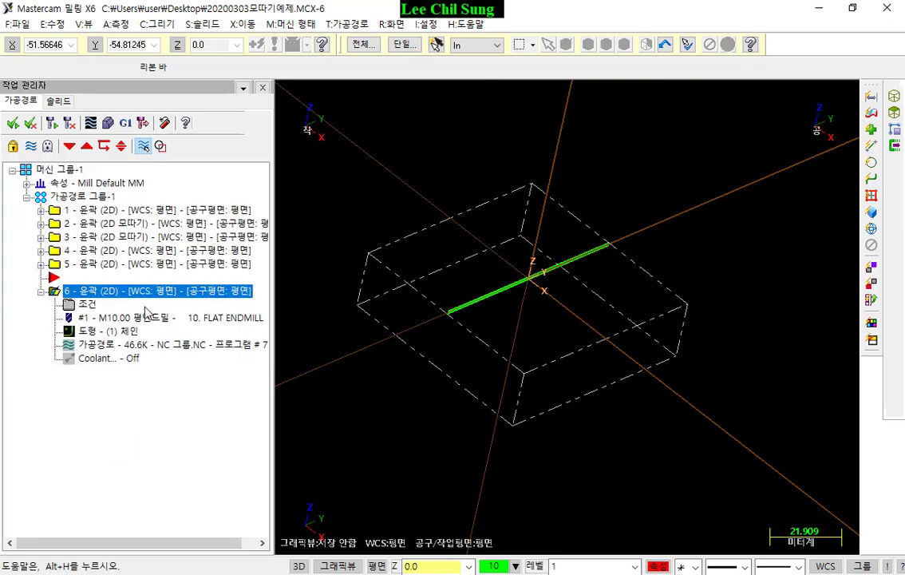
- Open operation 6's parameters and change the contour type in the cut parameters to Ramp (램프)
click(87, 303)
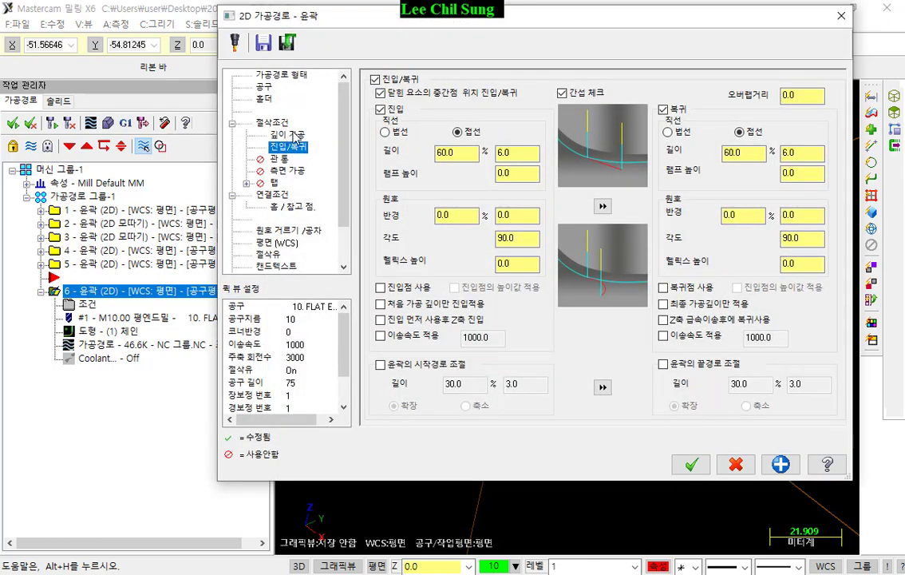
click(289, 134)
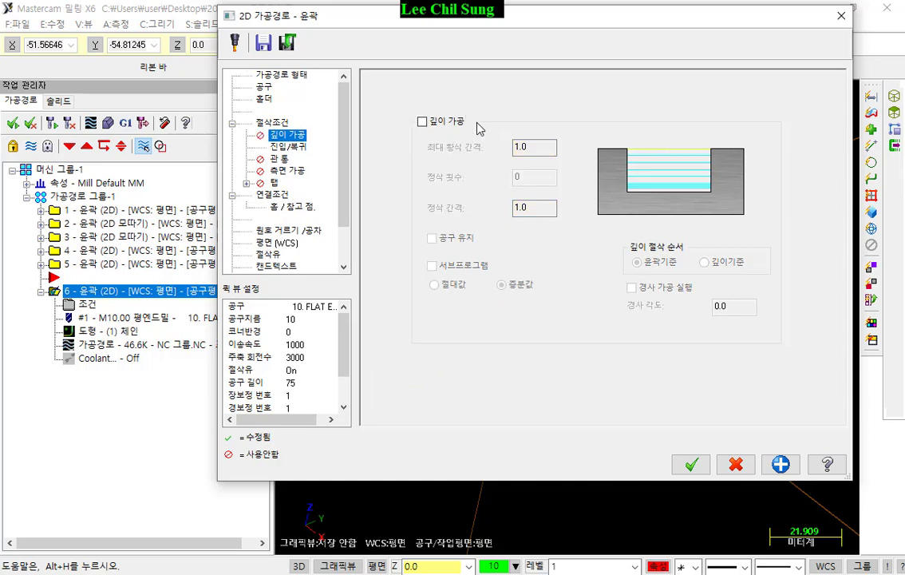
click(271, 125)
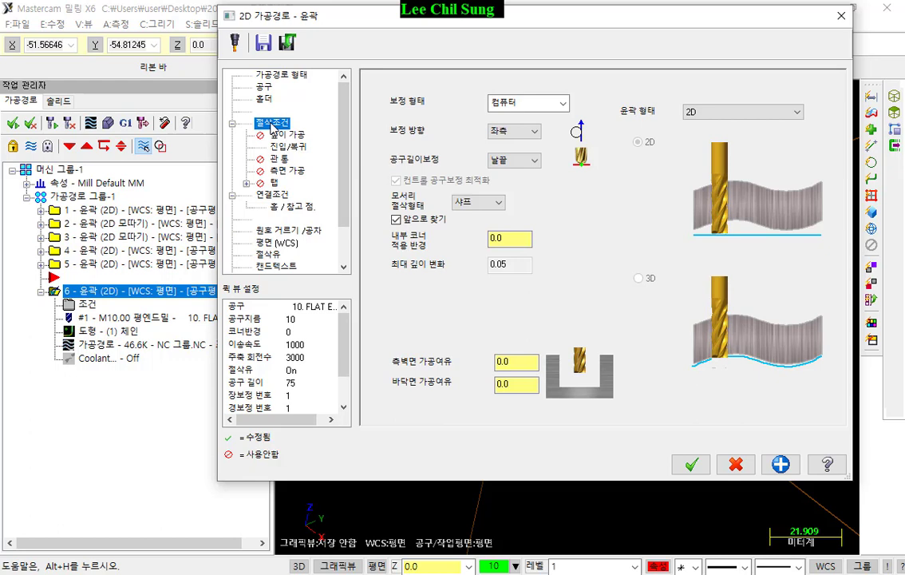
click(703, 112)
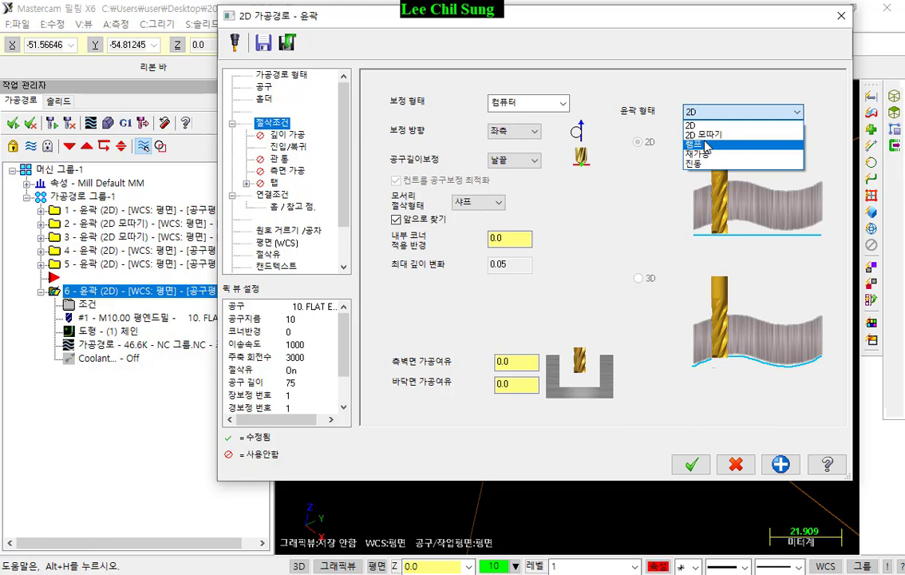
click(705, 146)
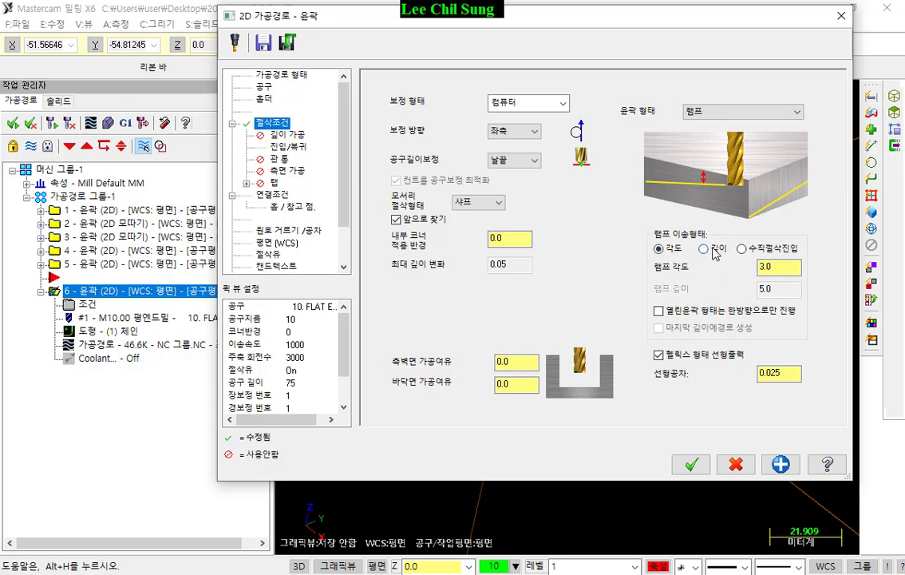
- Set the ramp motion to angle (각도) with a ramp angle of 1.0, accept the parameters and regenerate operation 6
click(659, 250)
text(1)
drag(769, 267, 715, 277)
click(691, 464)
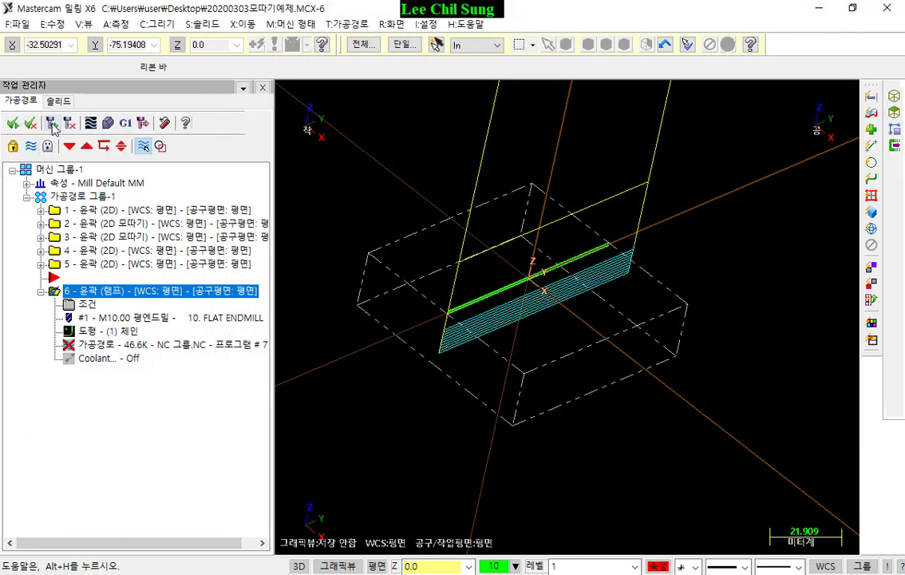
middle_drag(497, 289, 509, 243)
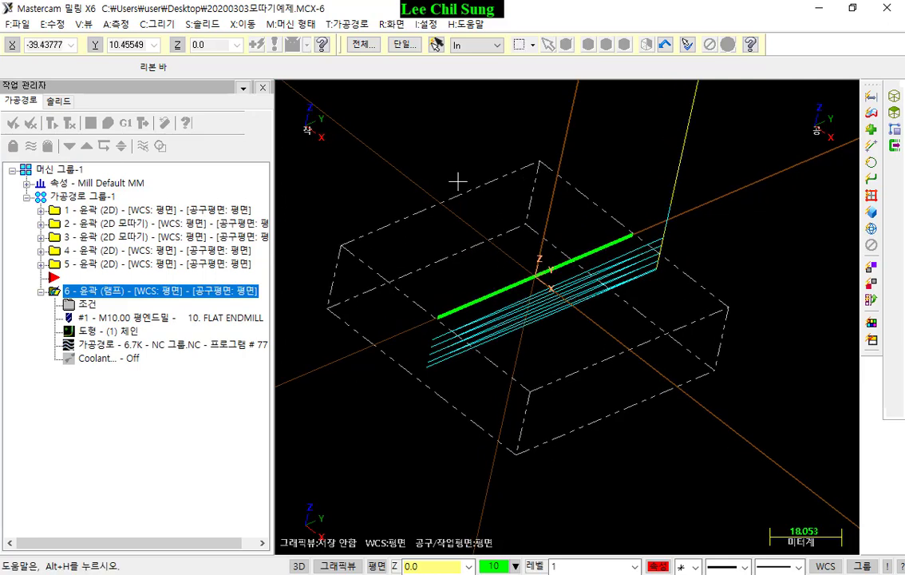
- Backplot operation 6 in the right side view and examine the first ramp pass from entry to the far end
right_click(546, 171)
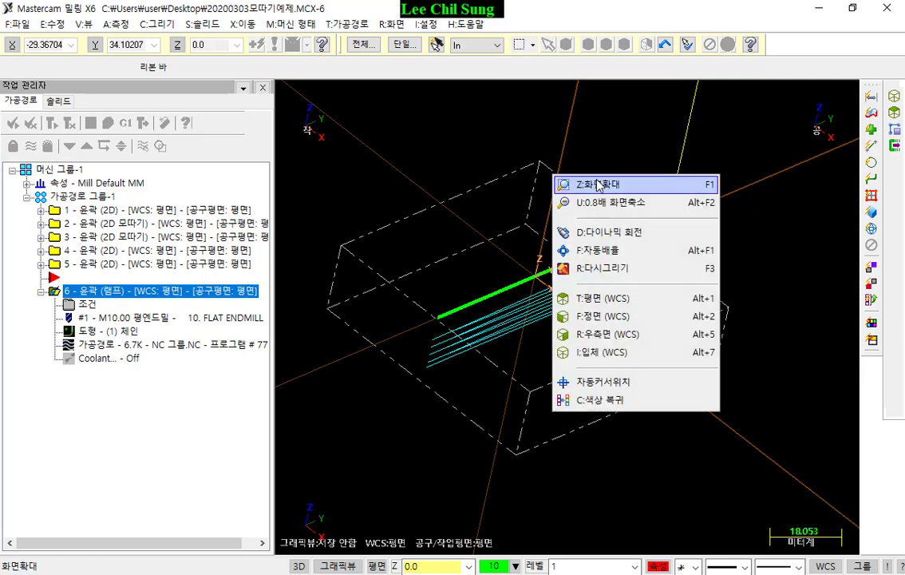
click(616, 336)
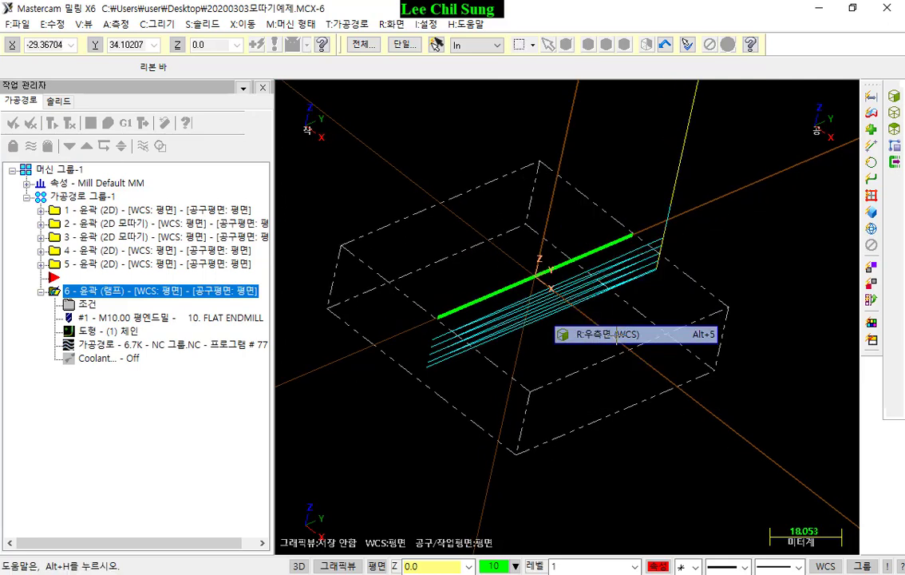
click(106, 349)
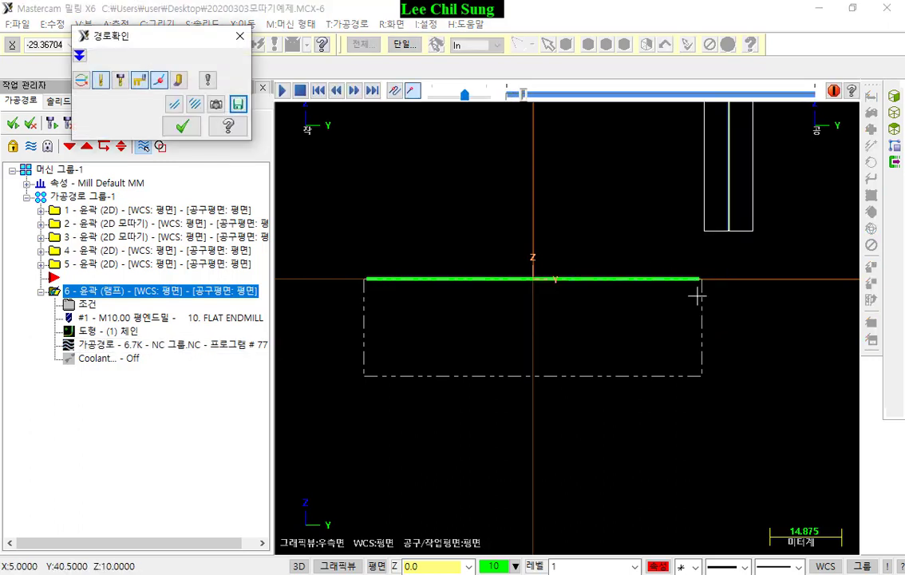
scroll(703, 291, up, 5)
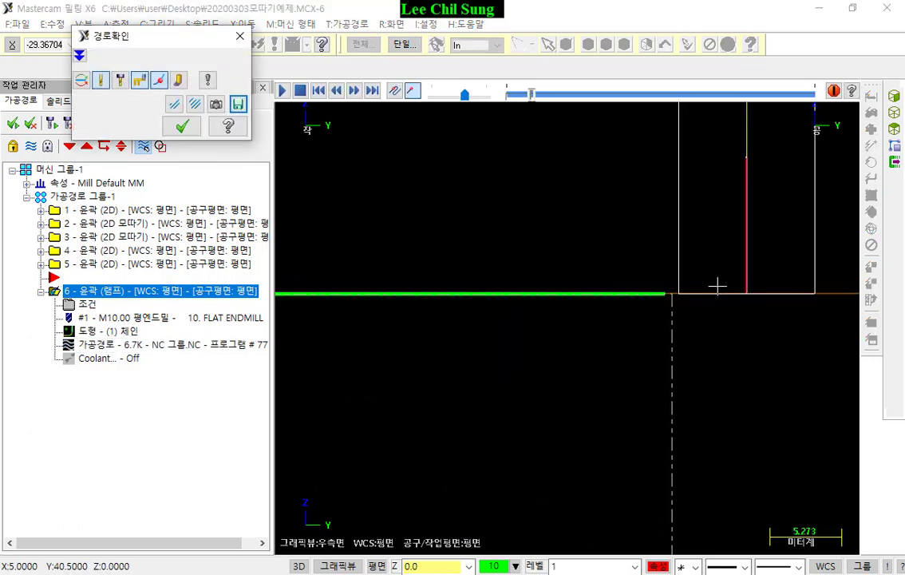
scroll(804, 285, down, 4)
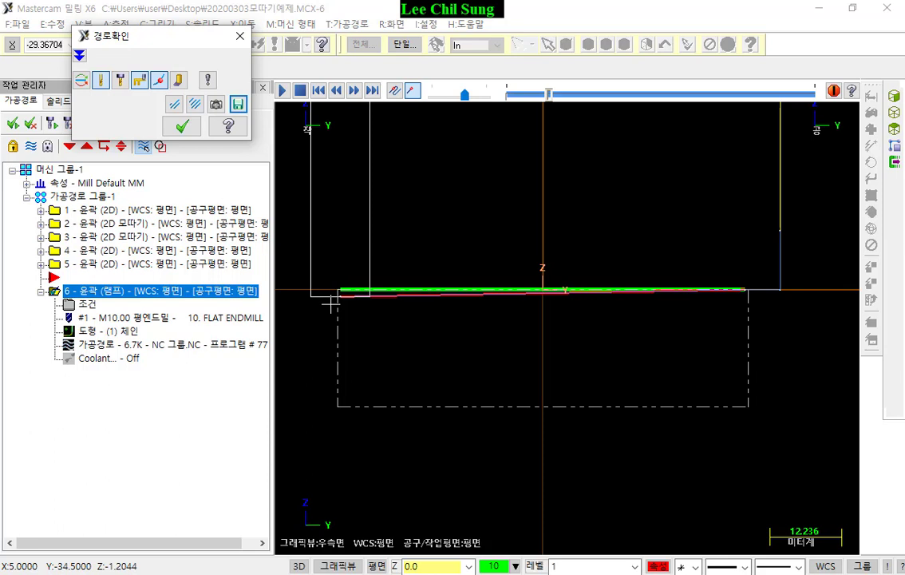
scroll(373, 275, up, 8)
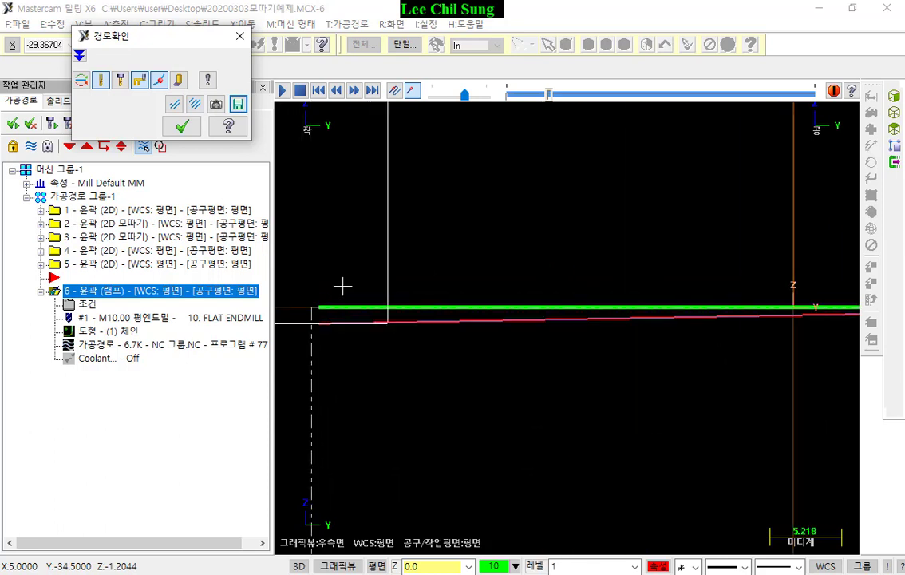
click(493, 305)
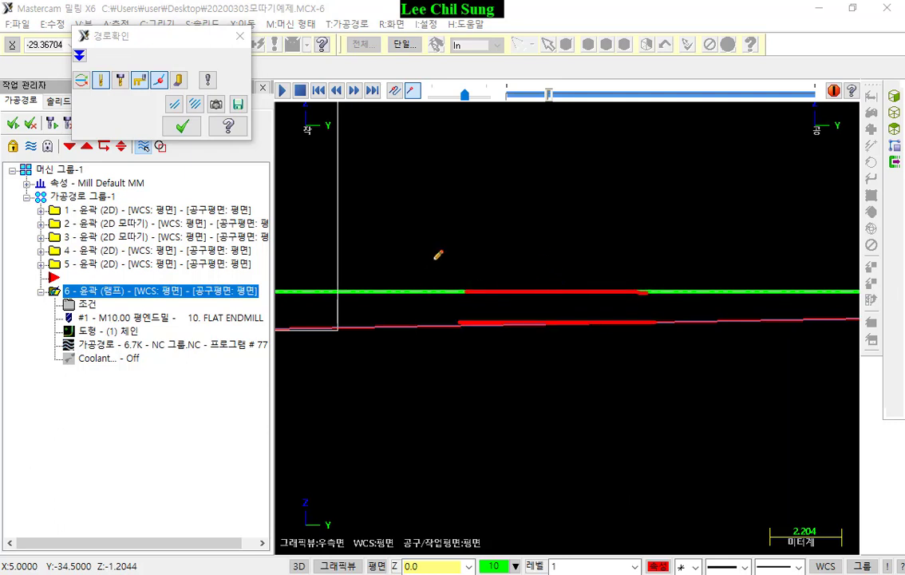
drag(431, 252, 441, 403)
drag(397, 340, 431, 359)
drag(405, 265, 446, 259)
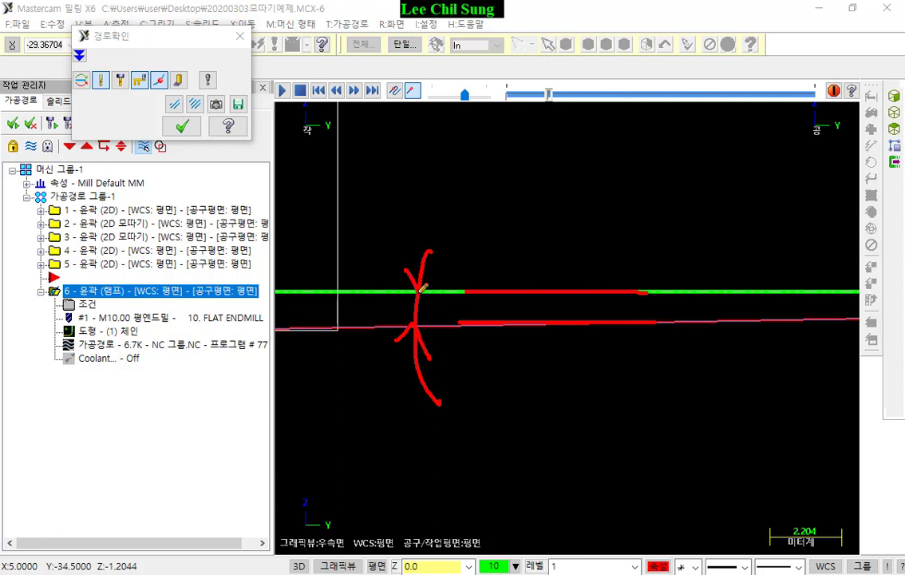
mouse_move(397, 170)
mouse_down()
mouse_move(398, 237)
mouse_move(422, 181)
mouse_up()
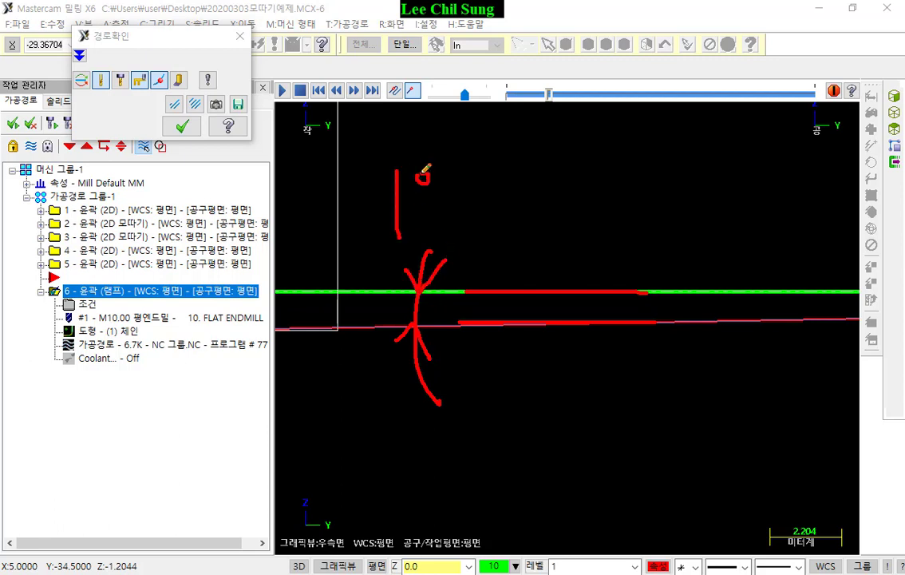
drag(366, 237, 556, 204)
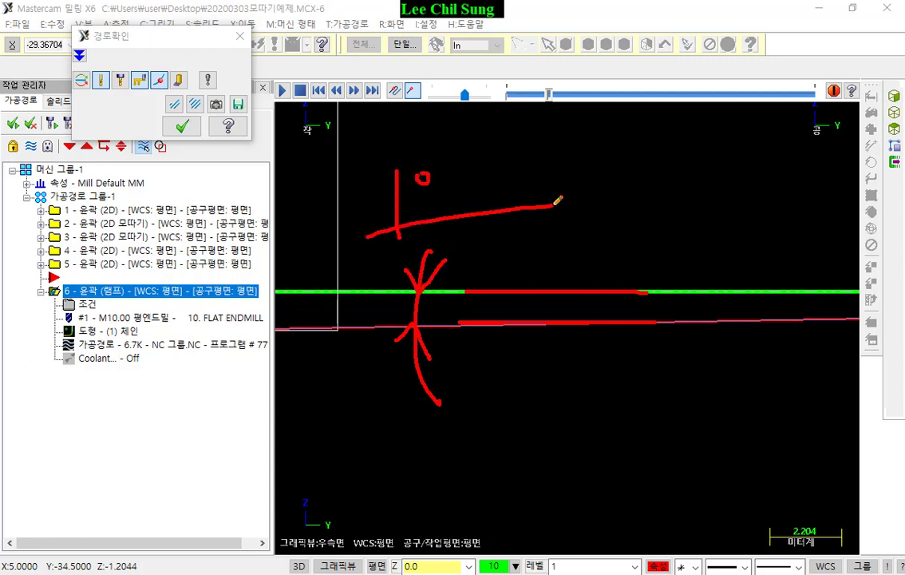
right_click(638, 199)
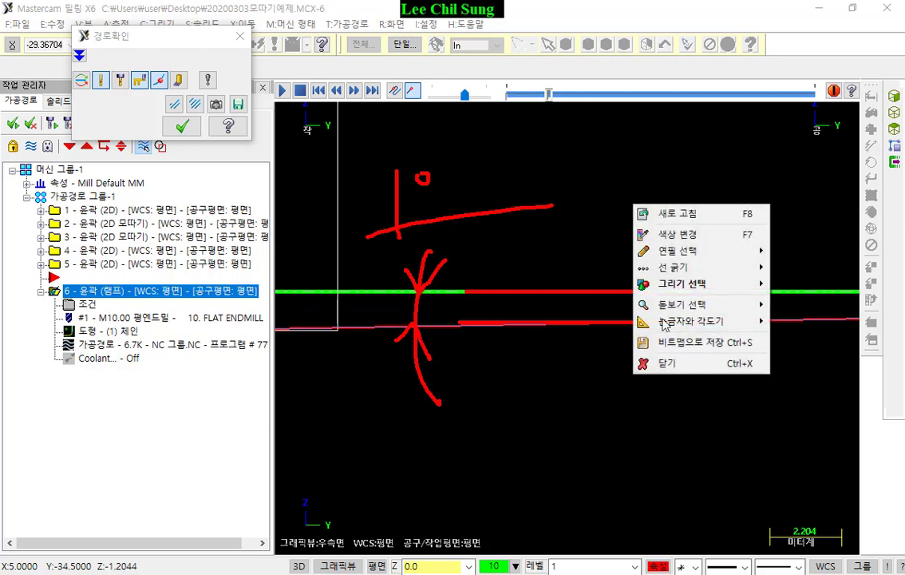
click(595, 324)
- Run operation 6's backplot through the remaining ramp passes and examine the zigzag path from the side and in 3D
scroll(600, 259, down, 1)
scroll(600, 259, down, 1)
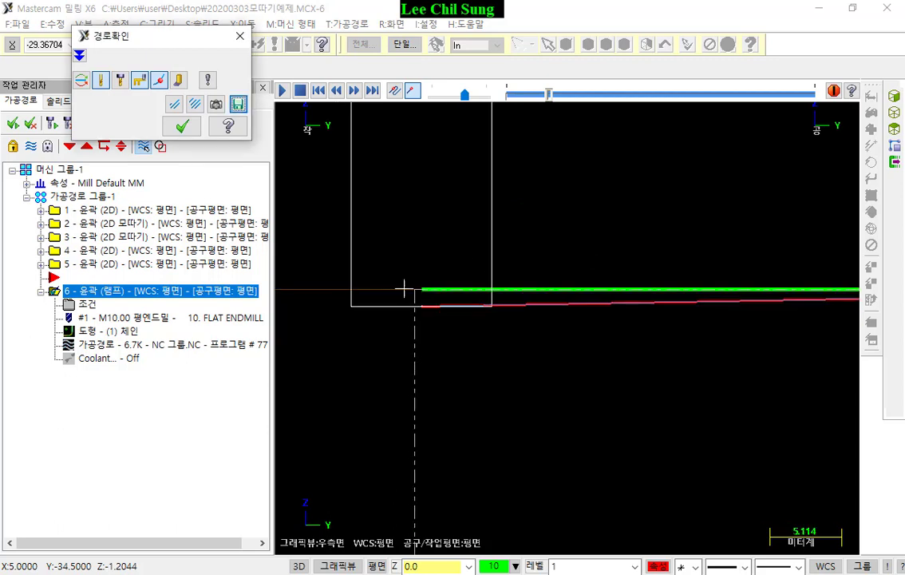
scroll(354, 265, down, 2)
scroll(351, 263, down, 1)
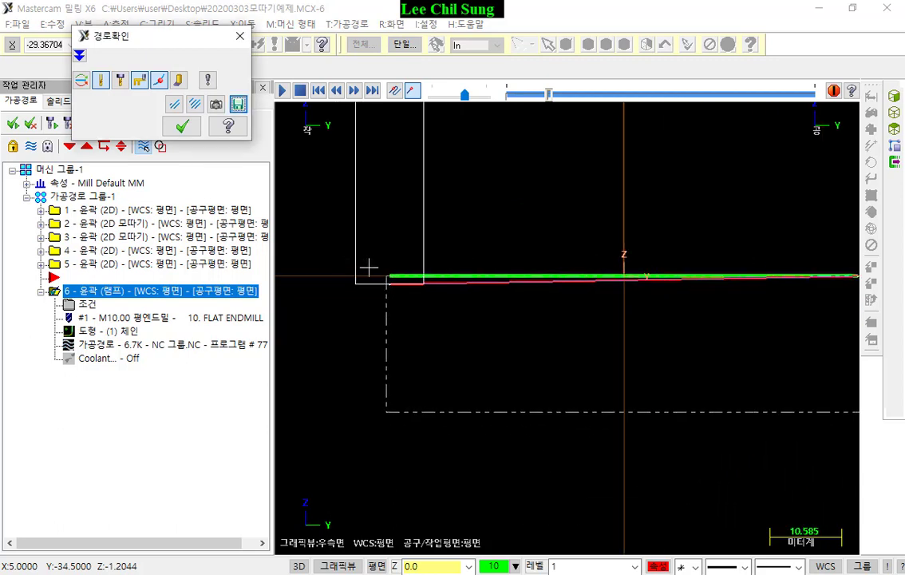
scroll(638, 264, up, 1)
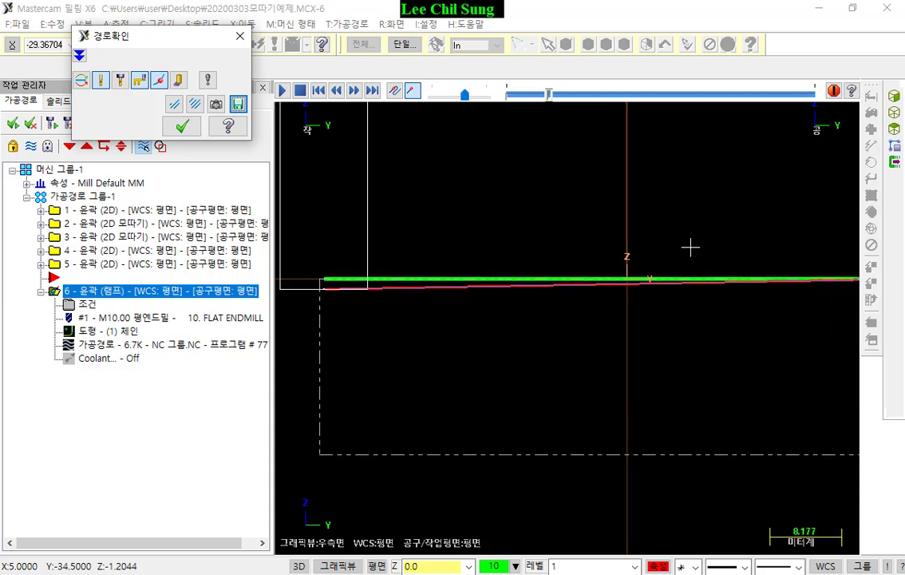
scroll(471, 273, down, 1)
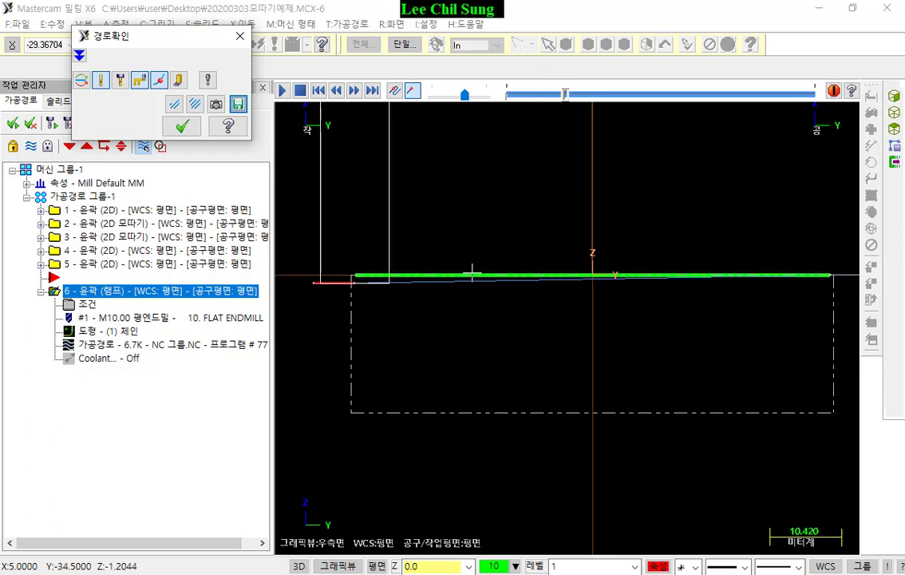
scroll(360, 289, down, 1)
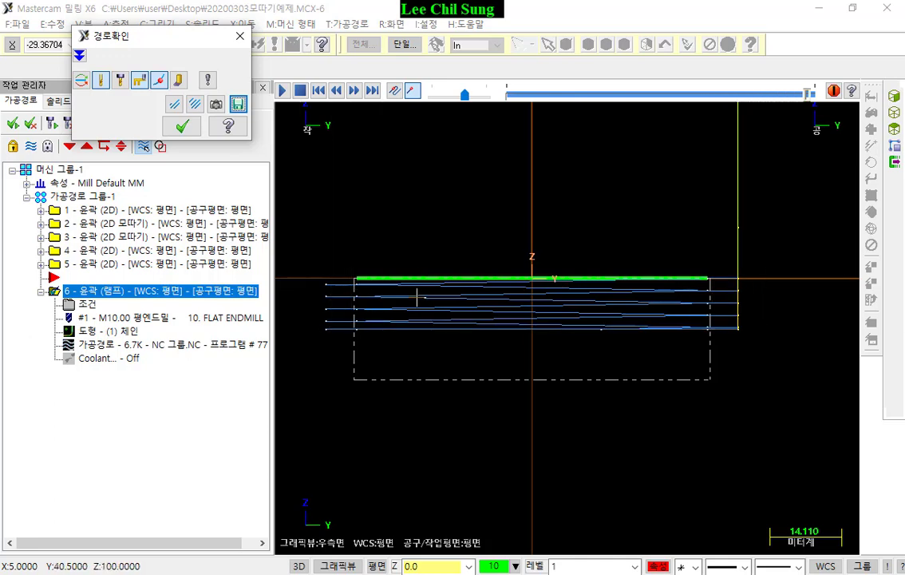
middle_drag(493, 371, 535, 415)
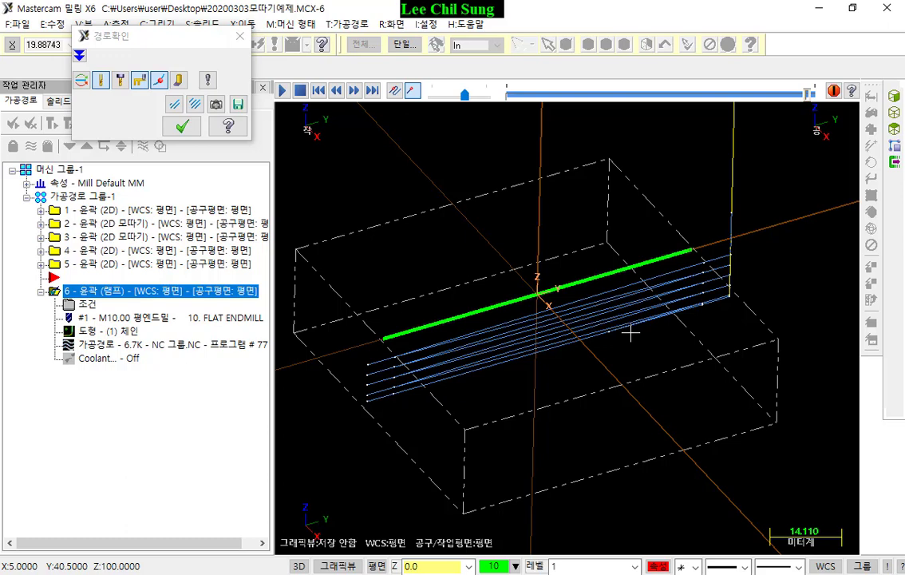
- Close the backplot and duplicate the ramp contour operation 6 after itself as operation 7
key(Escape)
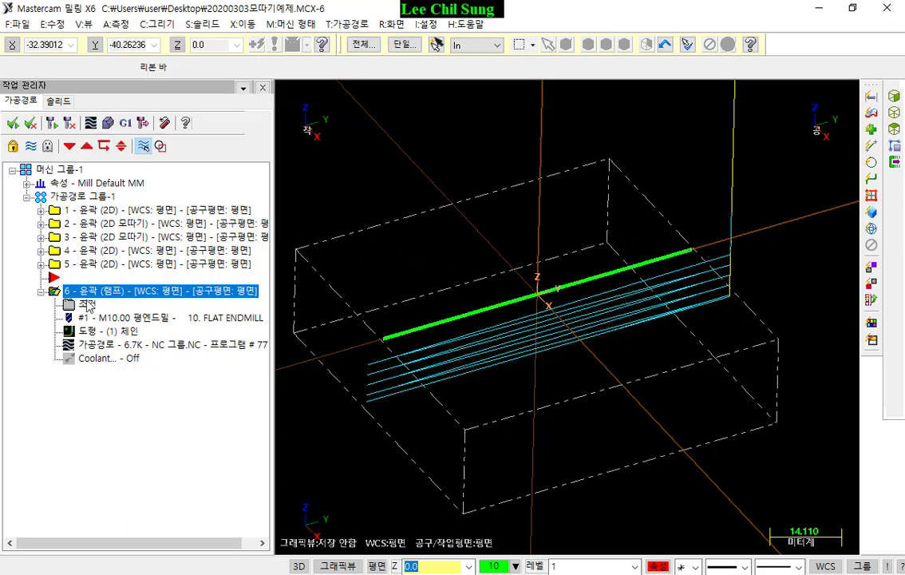
right_drag(84, 294, 115, 406)
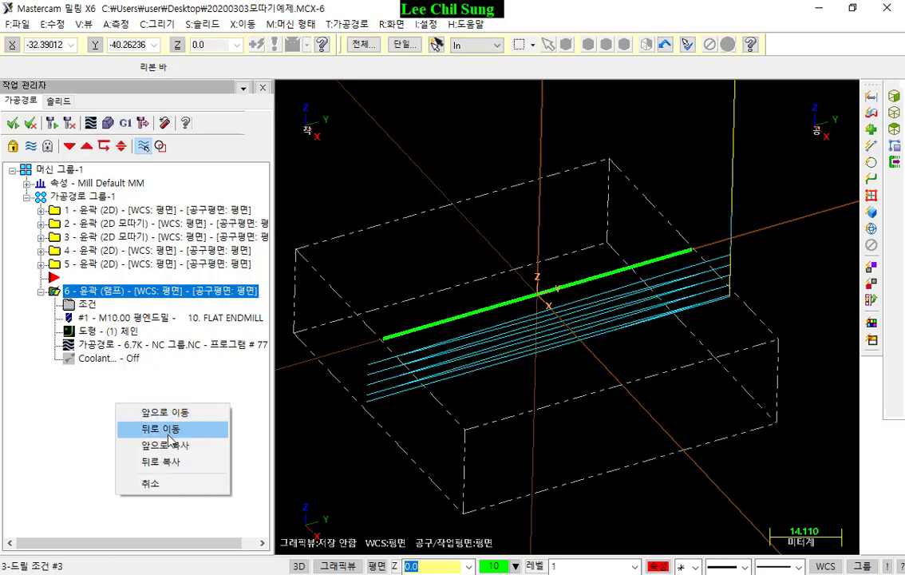
click(169, 461)
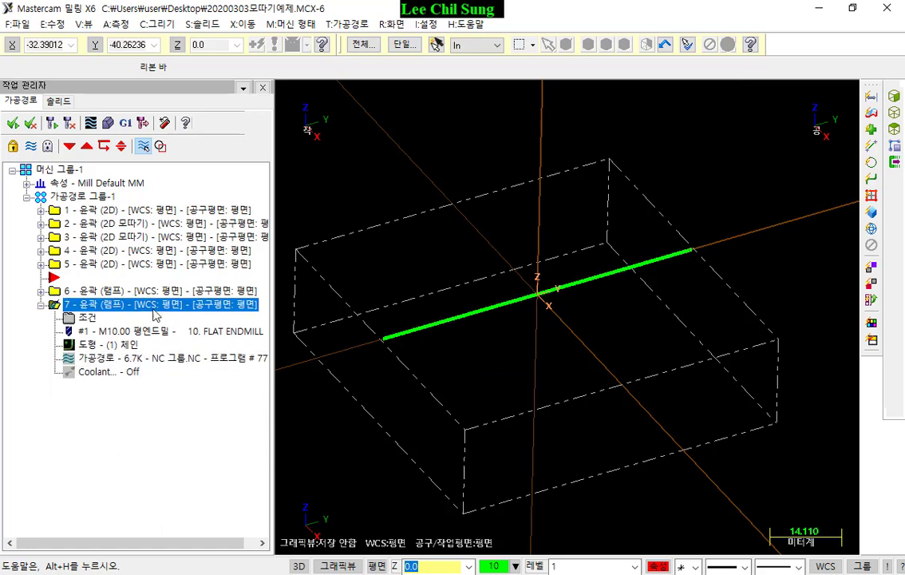
- Switch operation 7's ramp motion to depth (깊이) with a ramp depth of 1, accept the parameters and regenerate its toolpath
click(88, 319)
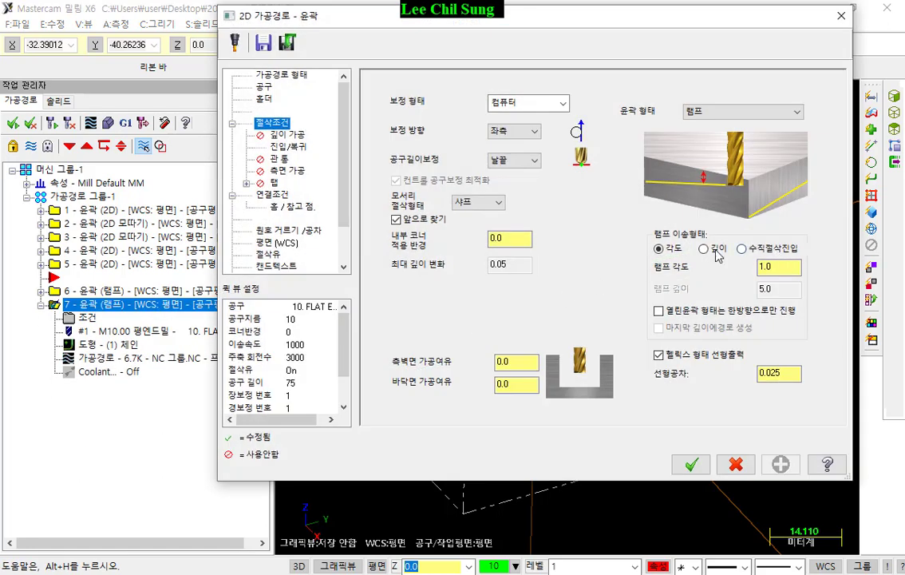
click(705, 249)
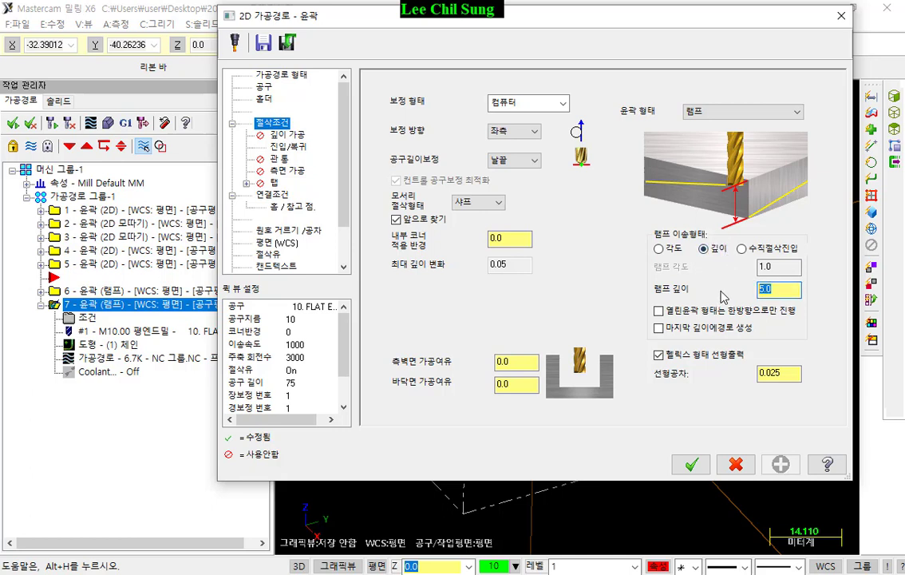
double_click(787, 294)
text(1)
click(691, 464)
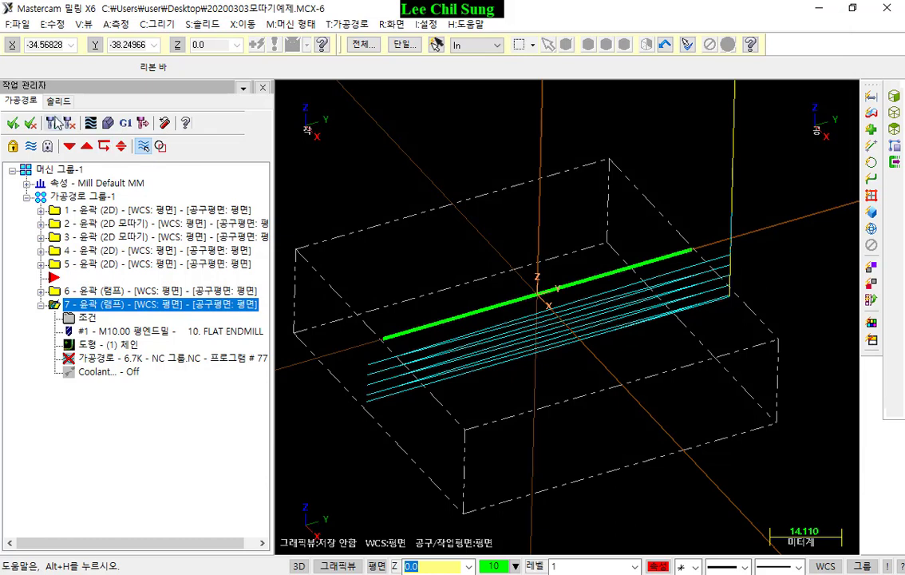
click(52, 123)
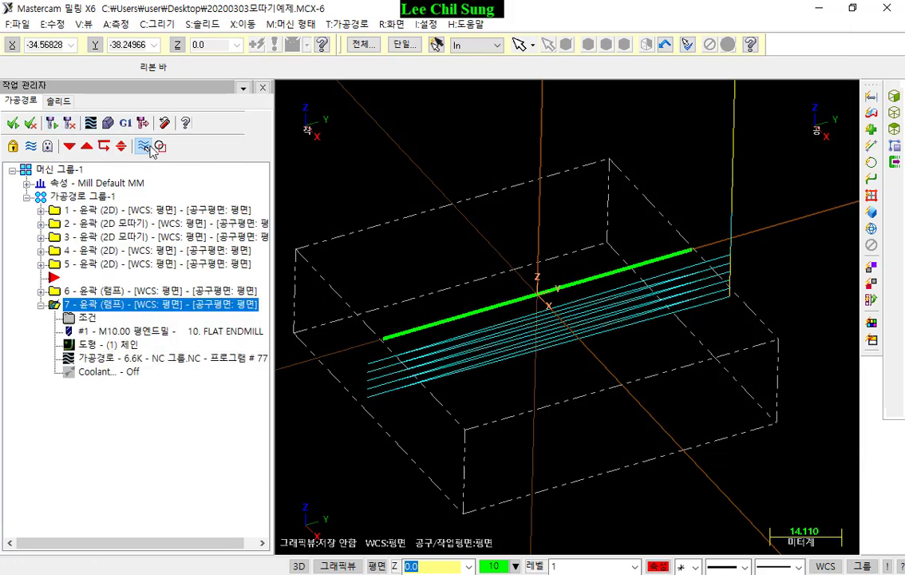
- Backplot operation 7 in the right side view and examine the first ramp pass through to the far end
scroll(558, 303, up, 2)
scroll(718, 240, down, 1)
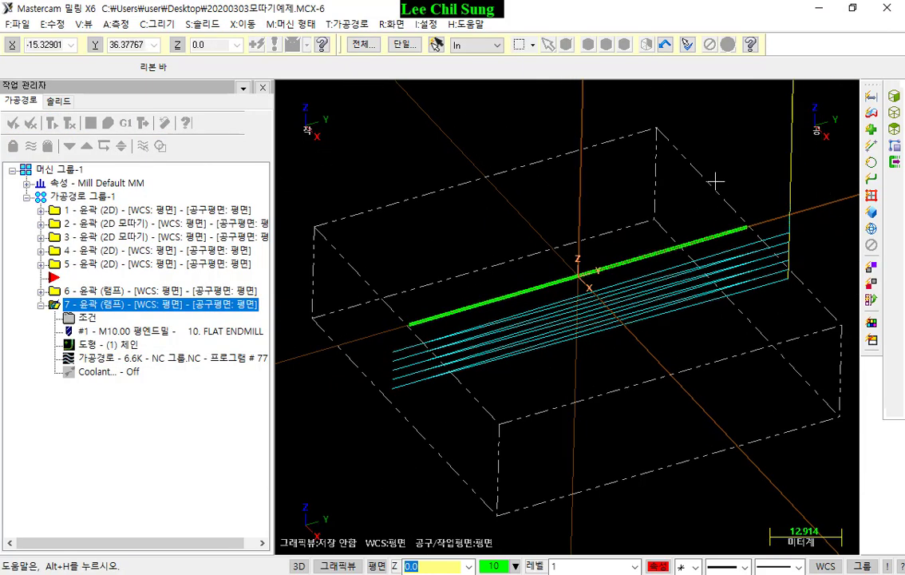
right_click(615, 166)
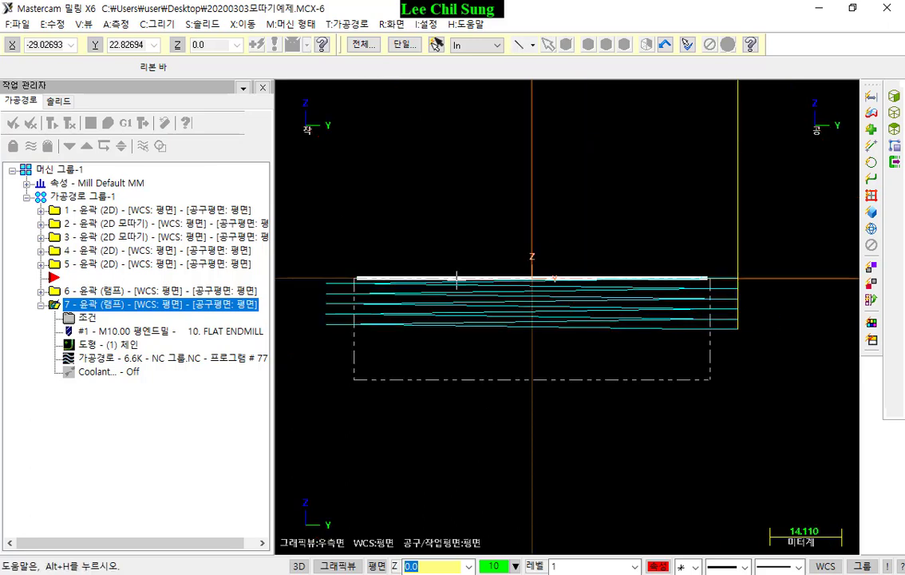
scroll(688, 283, up, 2)
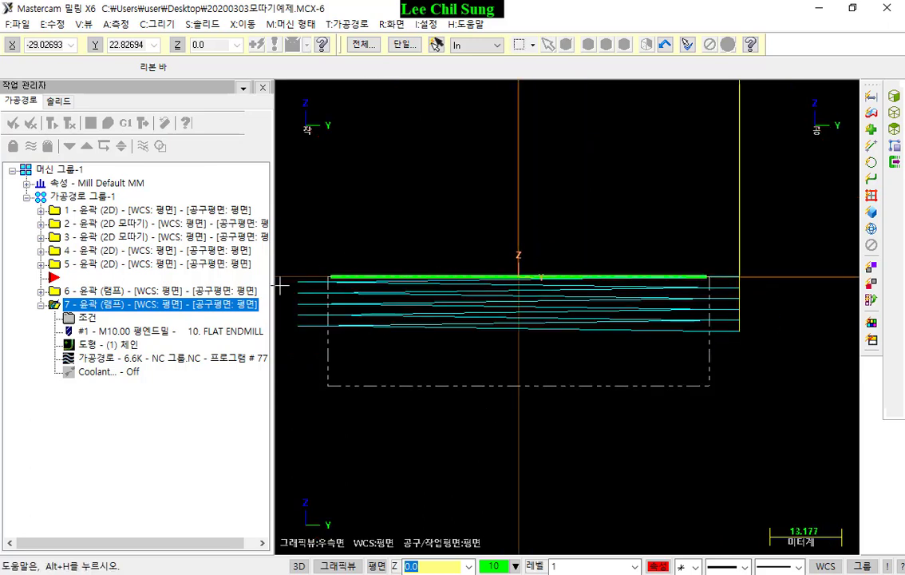
click(69, 358)
key(r)
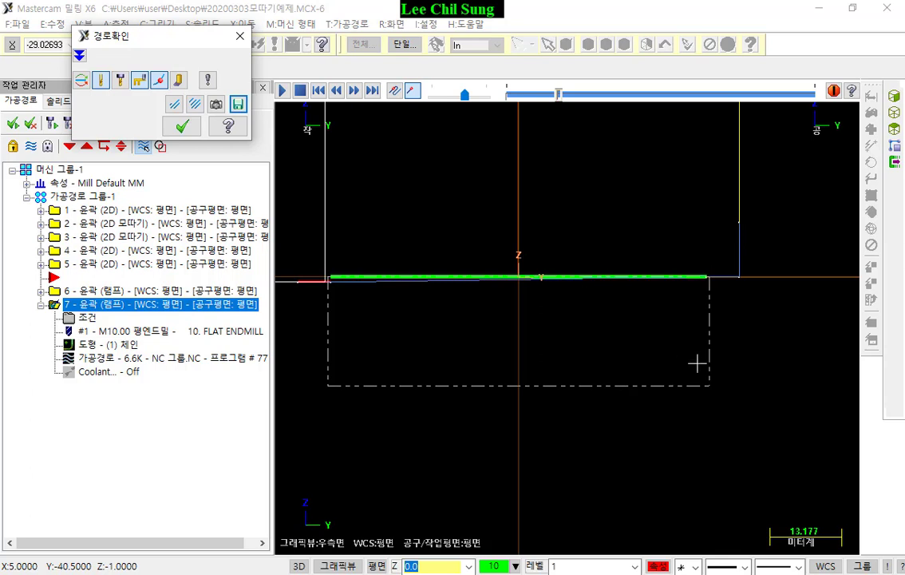
scroll(696, 360, down, 3)
scroll(362, 296, up, 3)
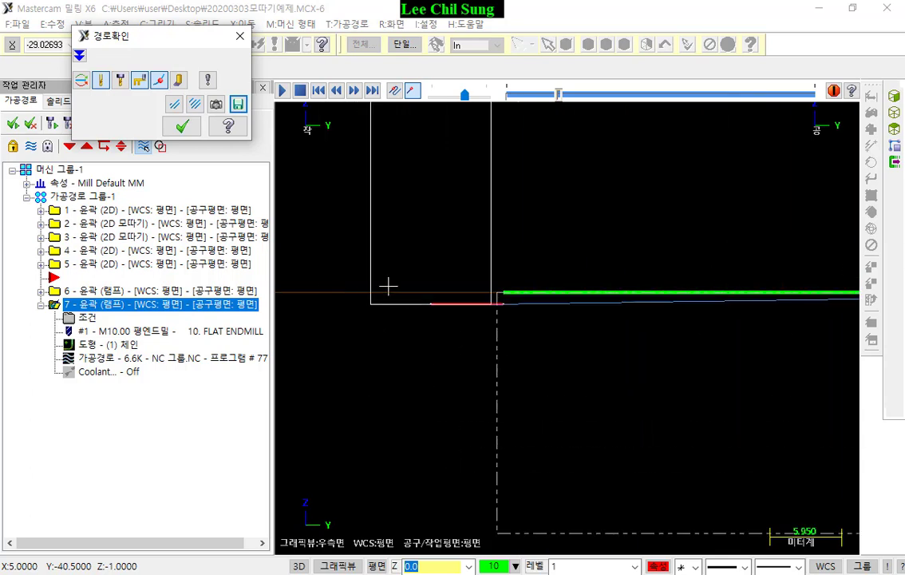
- Mark the Z coordinate read-out, clear the mark, run operation 7's backplot to the end and close it
key(ctrl+2)
mouse_move(150, 568)
mouse_down()
mouse_move(104, 569)
mouse_move(90, 515)
mouse_move(183, 519)
mouse_move(184, 557)
mouse_up()
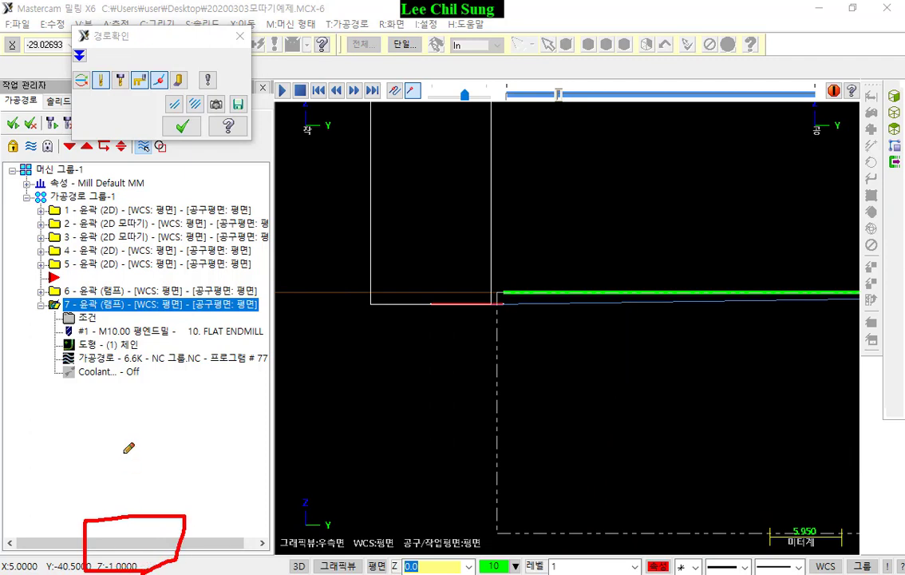
right_click(367, 255)
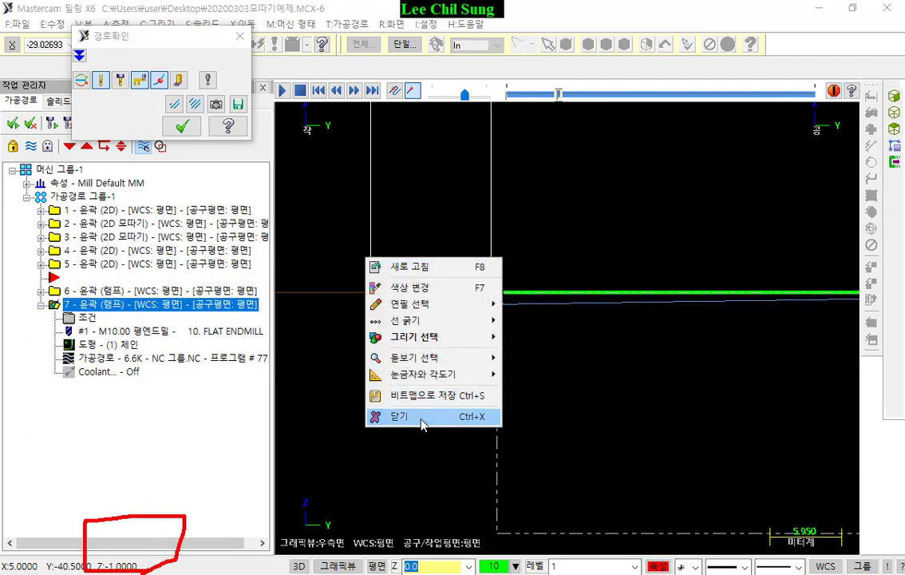
click(375, 416)
scroll(343, 338, down, 3)
scroll(345, 339, down, 1)
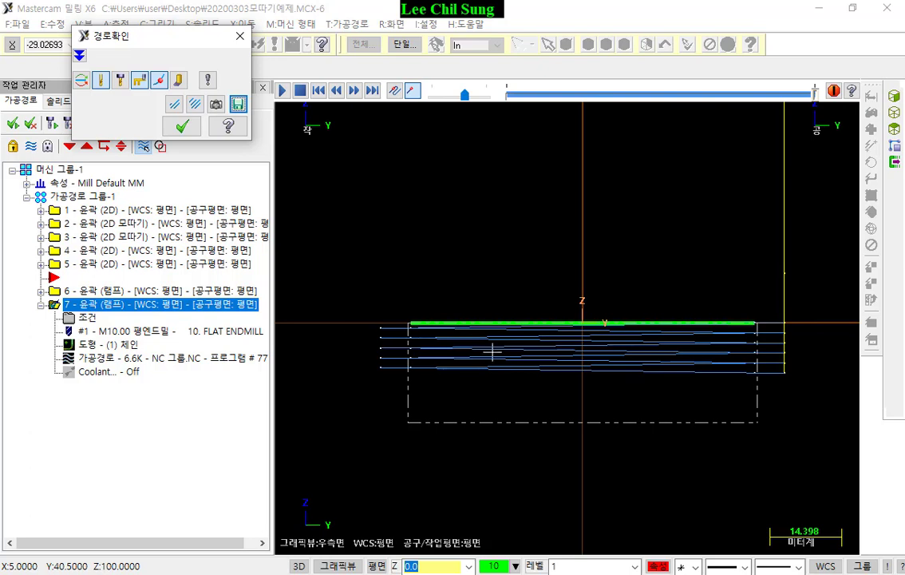
click(183, 125)
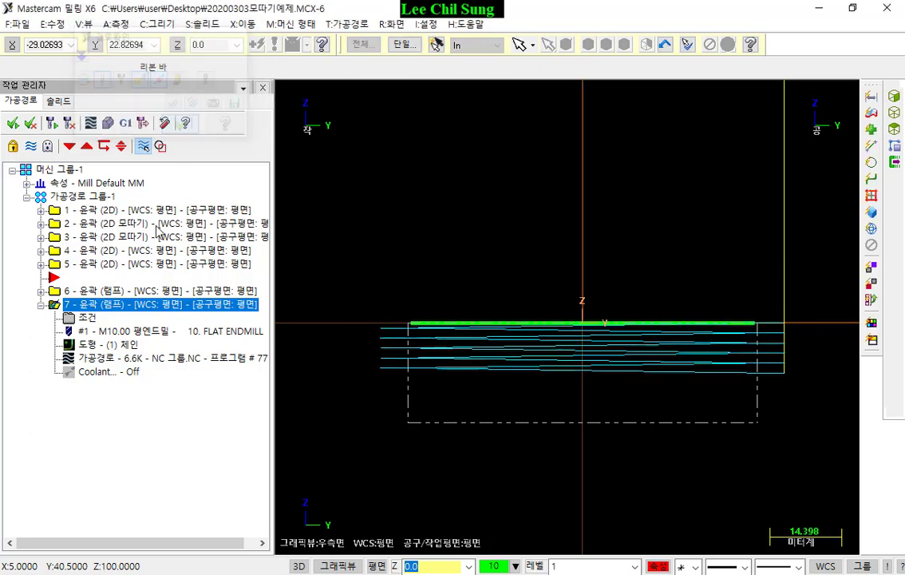
- Backplot operation 6 again from the side to compare its ramp passes with operation 7, and close the backplot
click(113, 292)
click(40, 290)
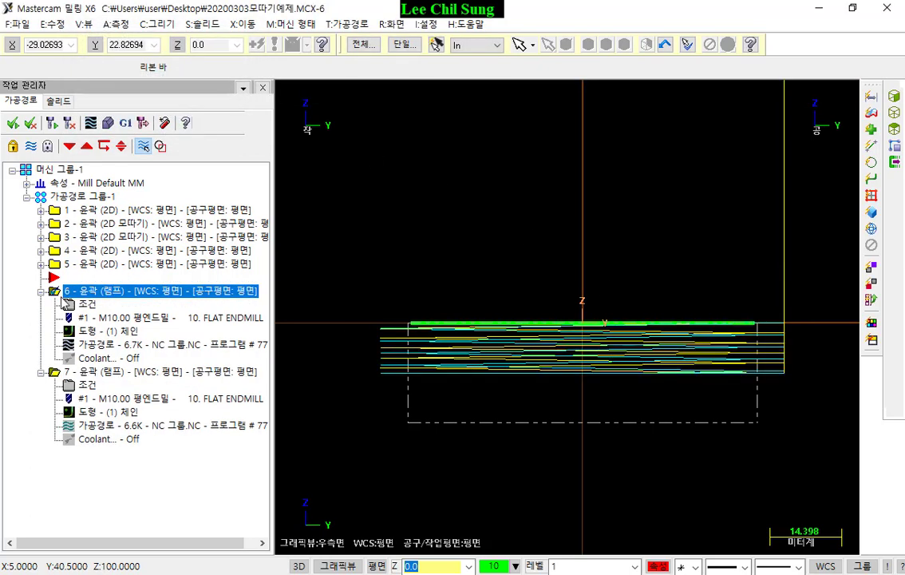
click(96, 344)
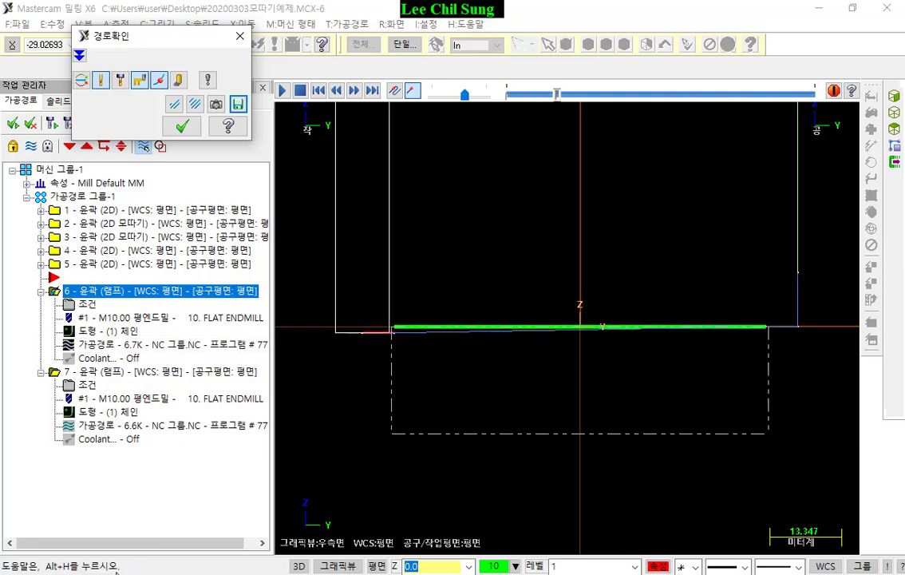
scroll(581, 317, down, 1)
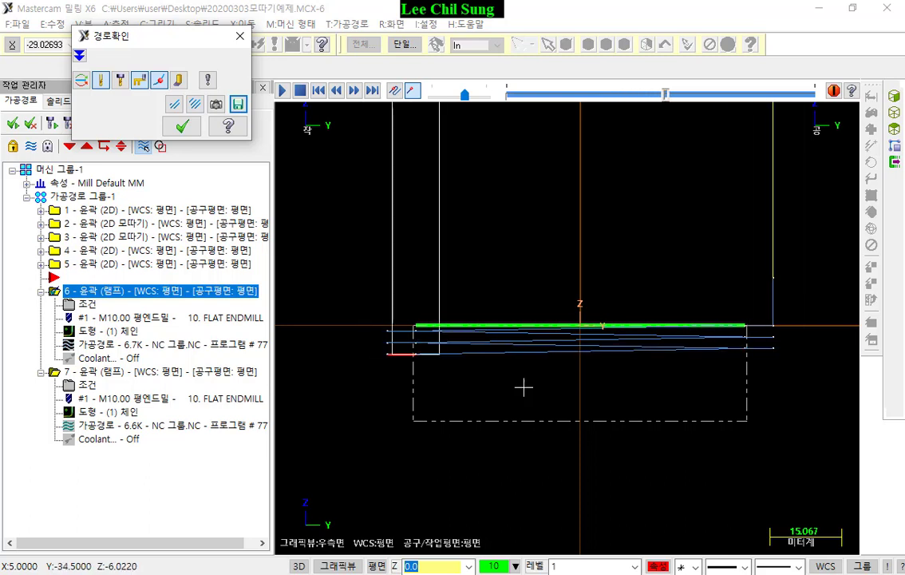
click(182, 126)
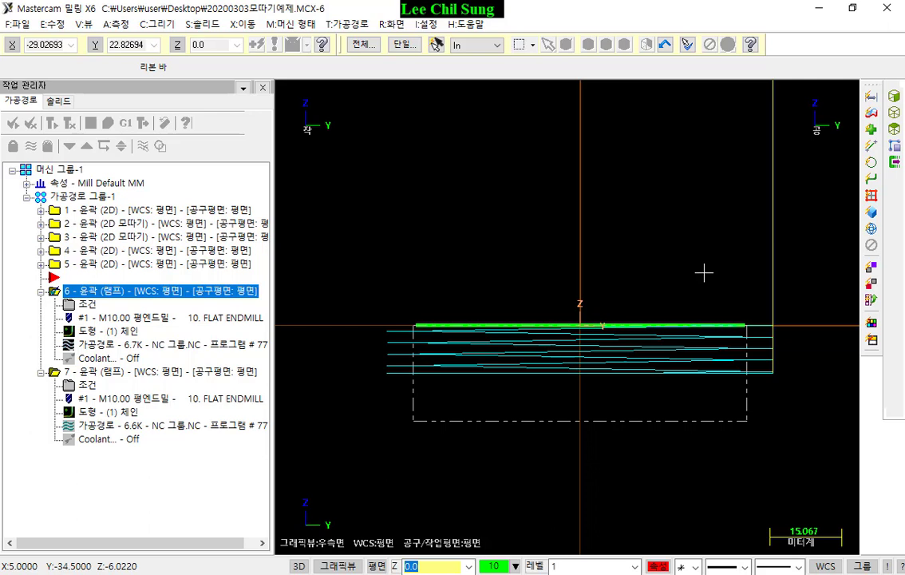
- Collapse operations 6 and 7 and duplicate the depth-ramp contour operation 7 after itself
click(41, 292)
click(41, 305)
click(79, 307)
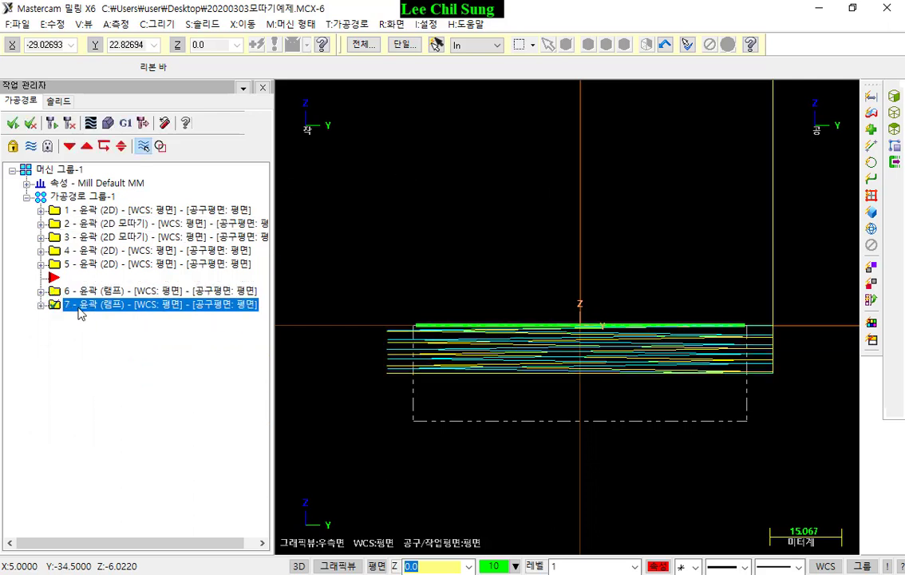
right_drag(81, 312, 89, 361)
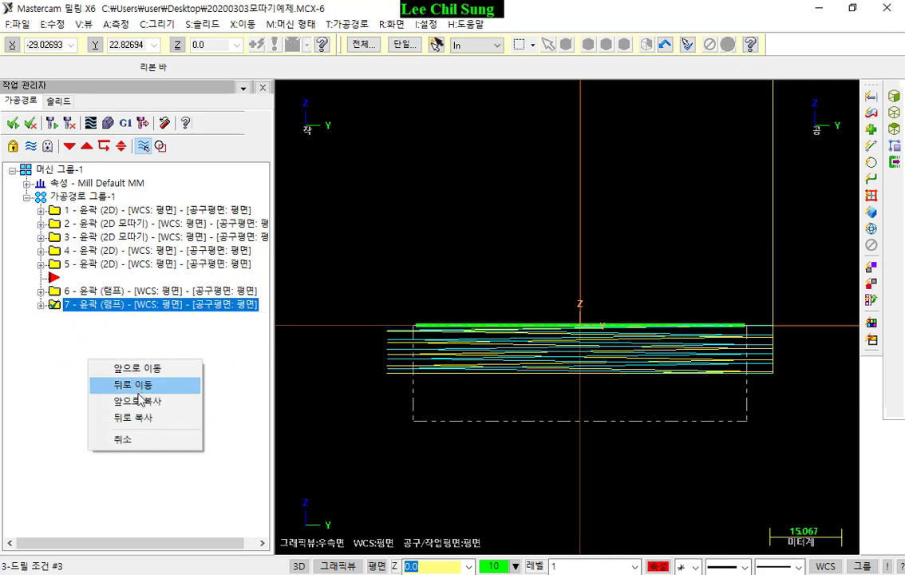
click(135, 417)
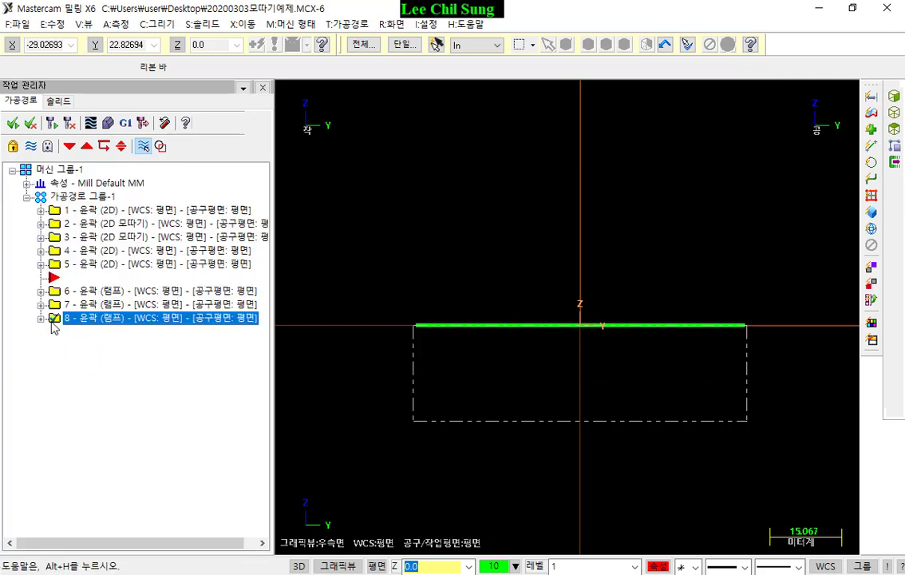
- Switch operation 8's ramp motion to vertical plunge (수직절삭진입) with a ramp depth of 1, accept the parameters and regenerate its toolpath
click(53, 319)
click(68, 331)
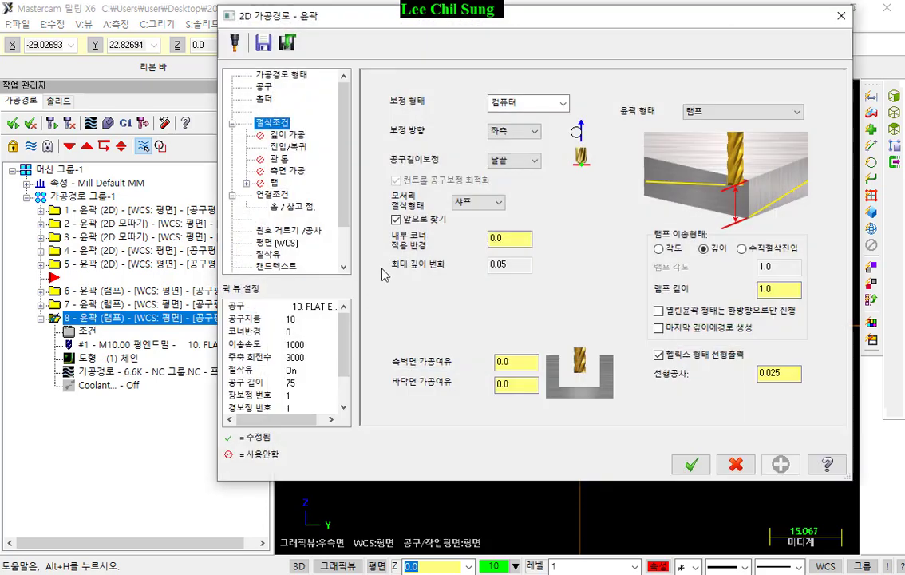
click(744, 250)
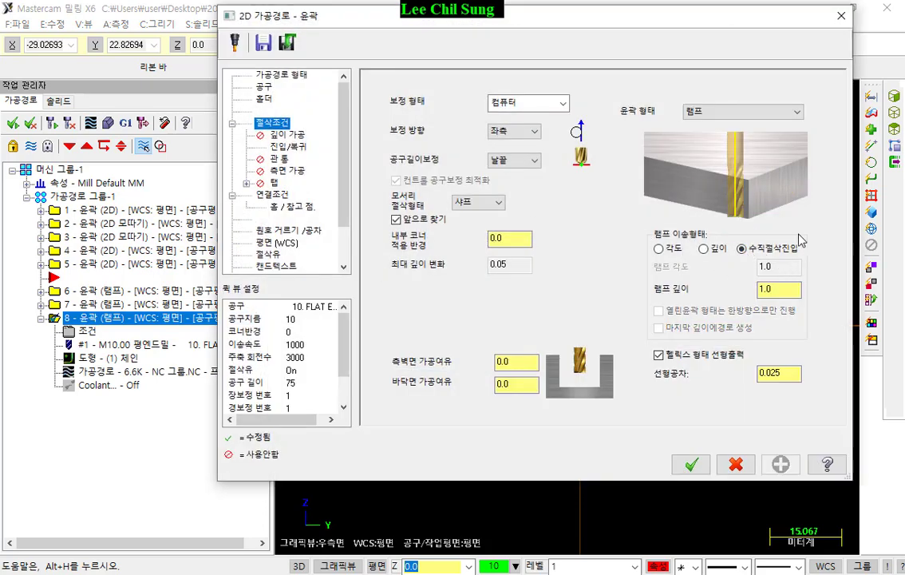
click(766, 292)
click(691, 464)
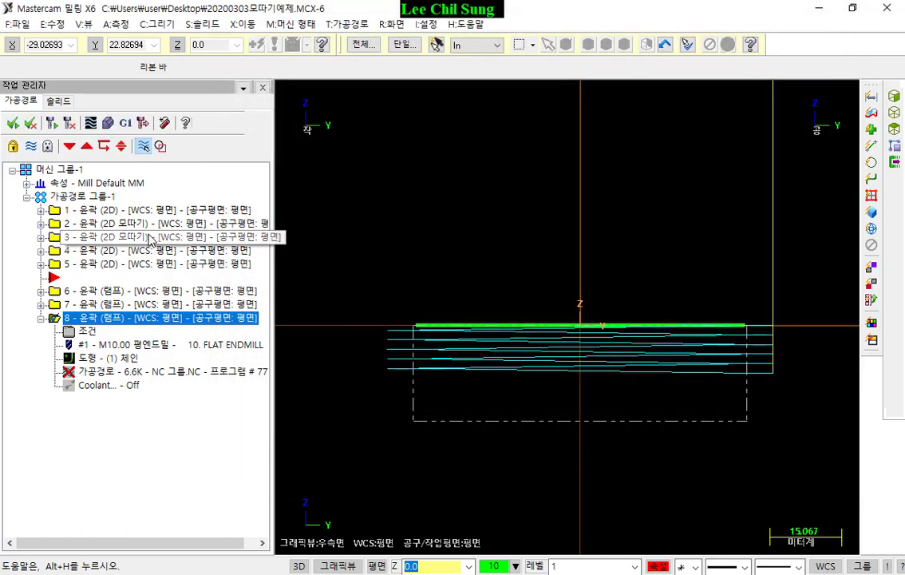
click(51, 122)
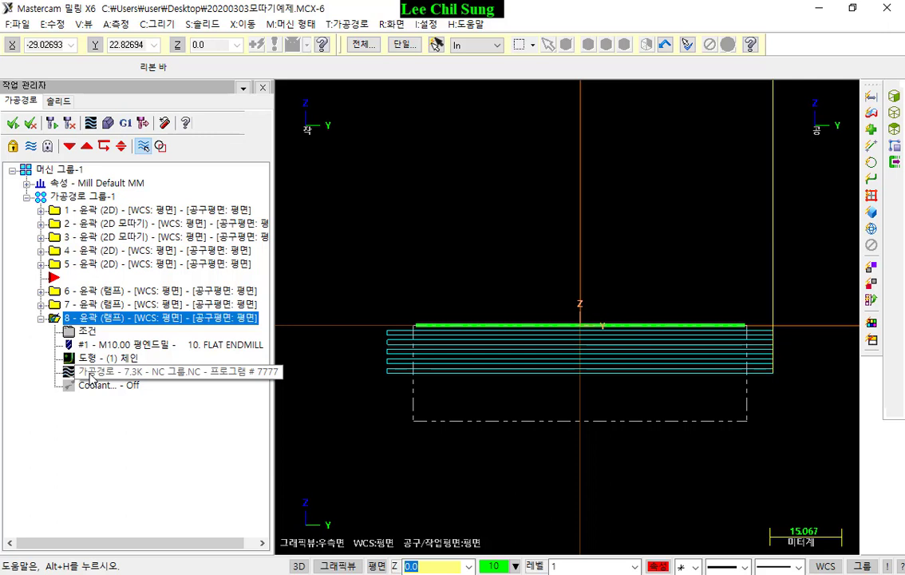
- Backplot operation 8's first pass to the far end, mark the Z coordinate and downward plunge direction, and clear the marks
click(90, 122)
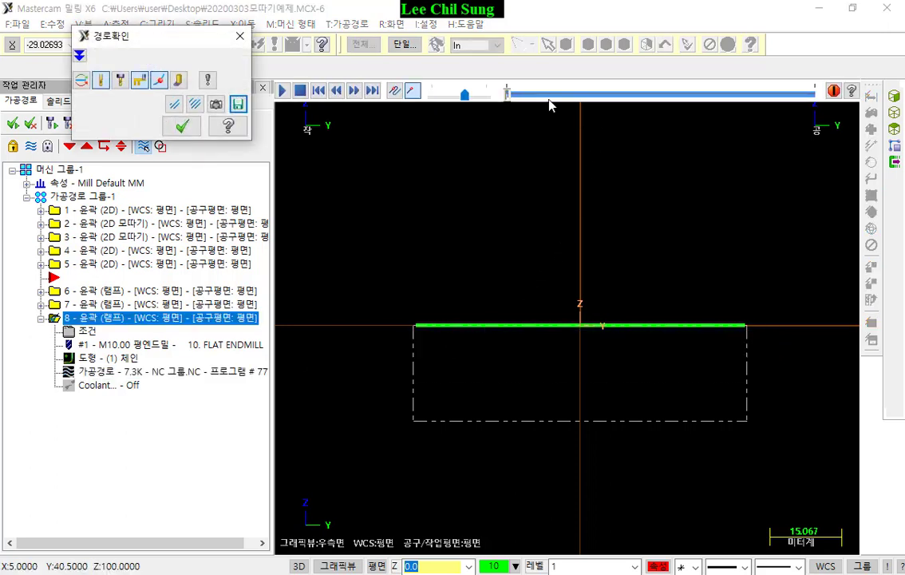
key(r)
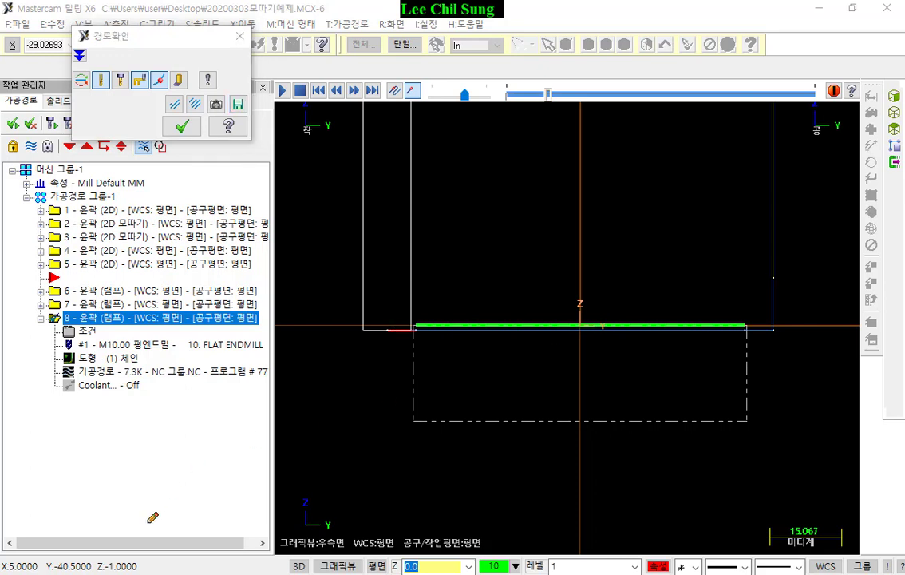
mouse_move(96, 568)
mouse_down()
mouse_move(178, 511)
mouse_move(157, 570)
mouse_up()
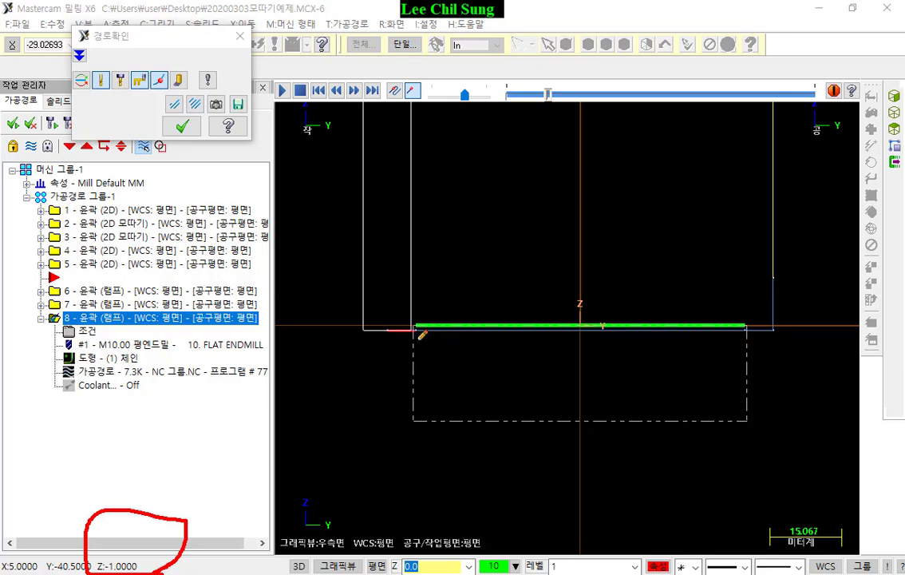
drag(383, 285, 383, 413)
drag(365, 393, 382, 413)
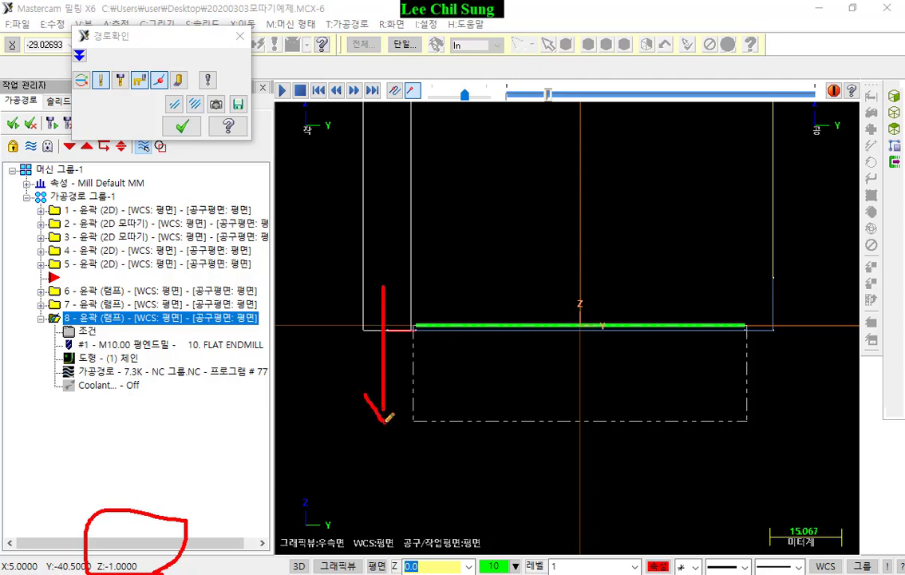
right_click(732, 168)
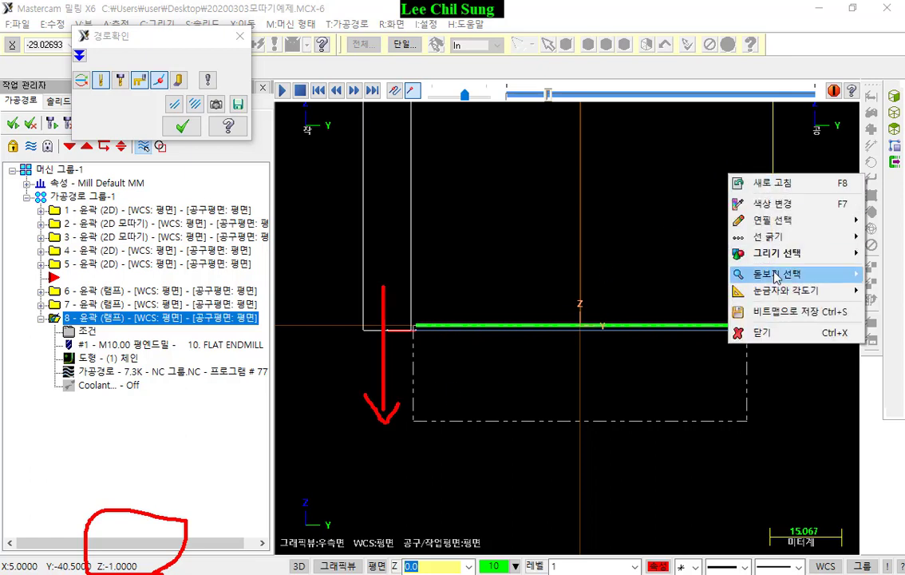
click(695, 297)
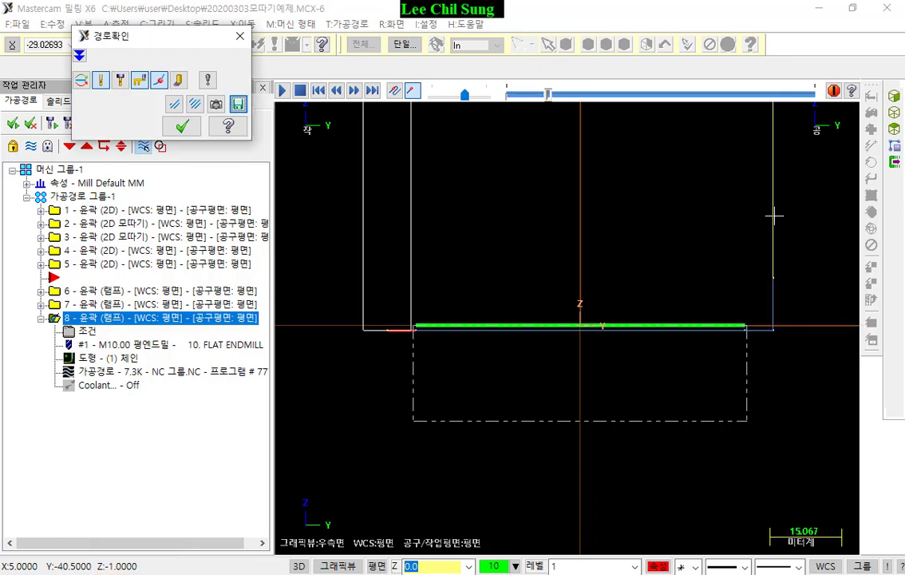
- Examine the vertical plunges at the contour ends up close and run operation 8's backplot through the remaining passes
scroll(388, 307, up, 6)
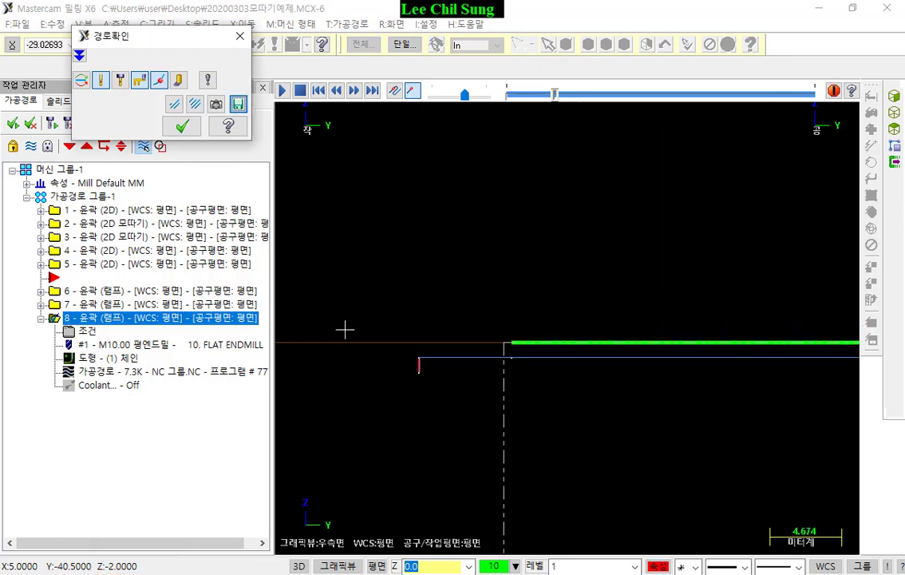
scroll(423, 339, down, 6)
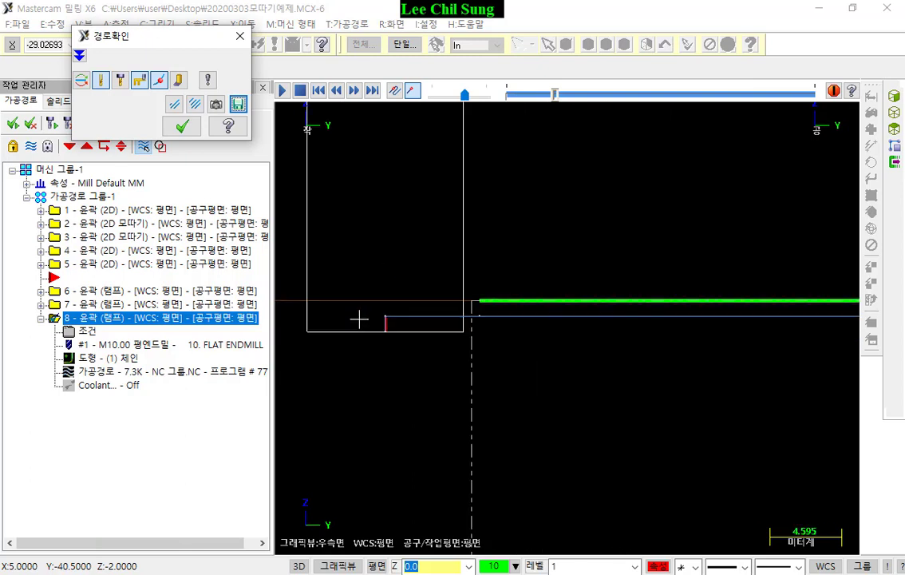
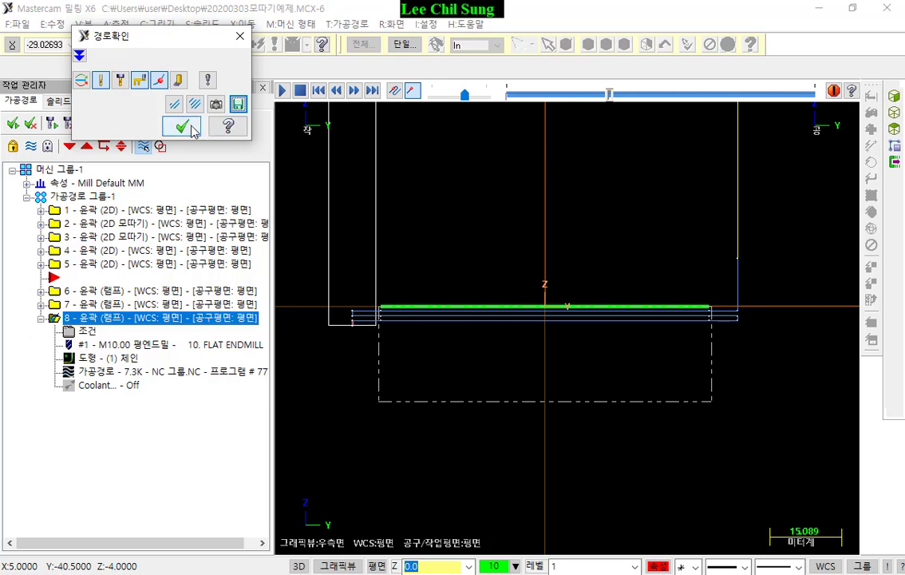
scroll(721, 259, down, 1)
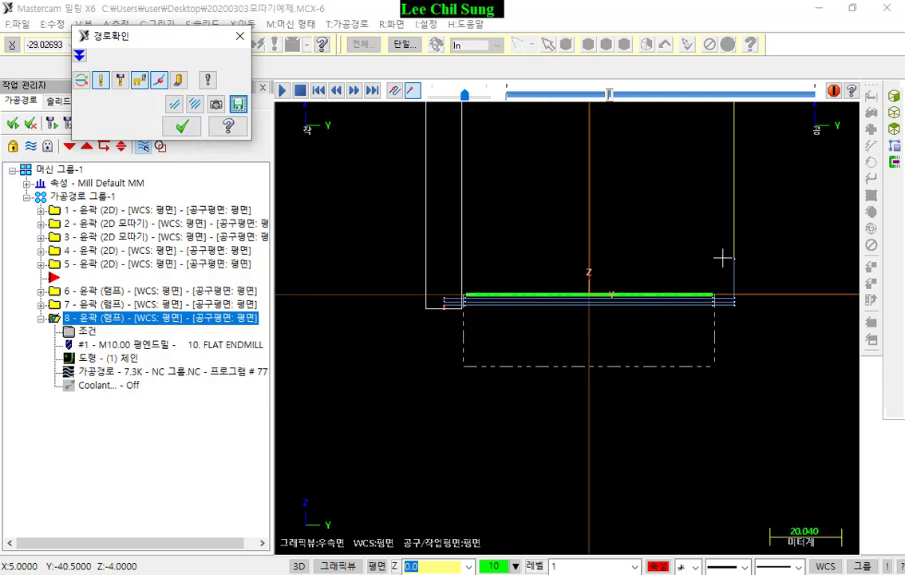
click(282, 90)
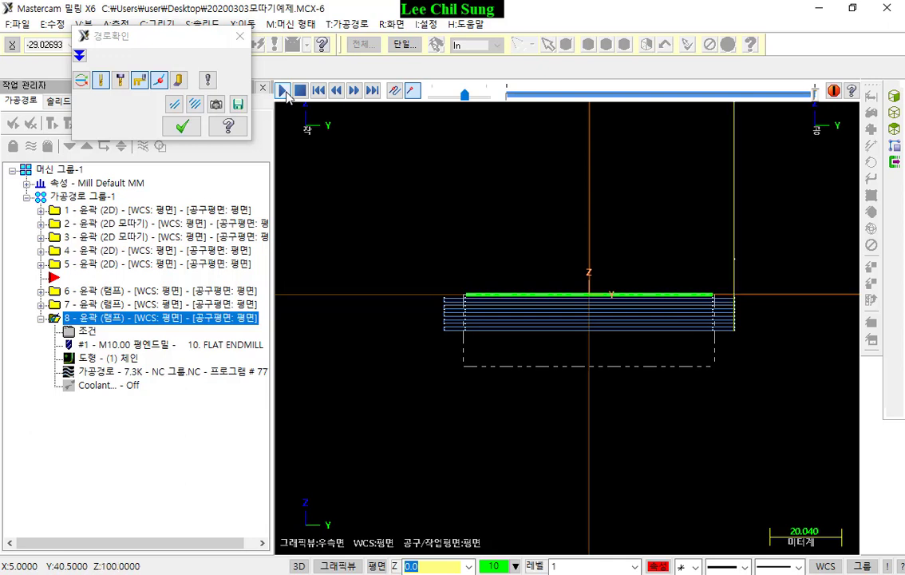
- Examine operation 8's completed level passes from the side and in 3D, and close the backplot
scroll(659, 310, up, 1)
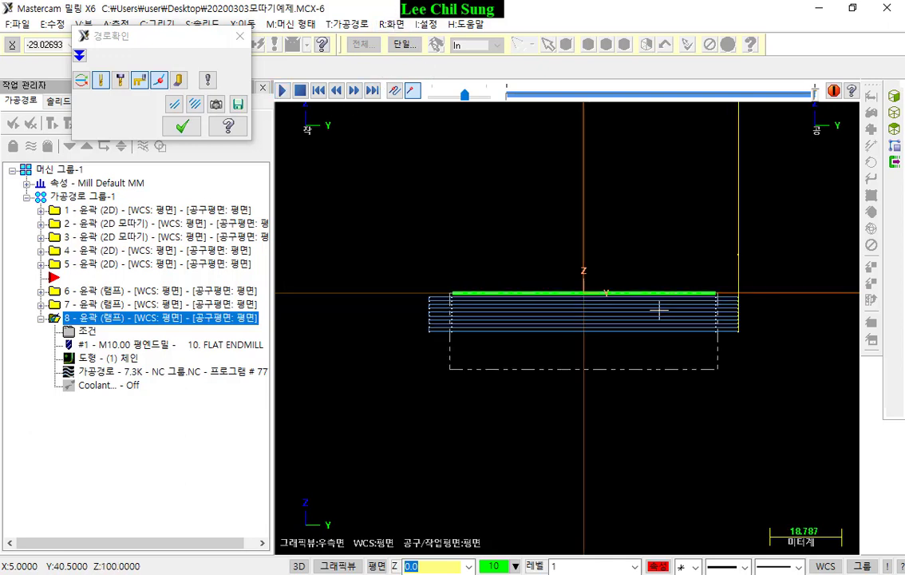
scroll(660, 310, up, 3)
scroll(455, 323, down, 3)
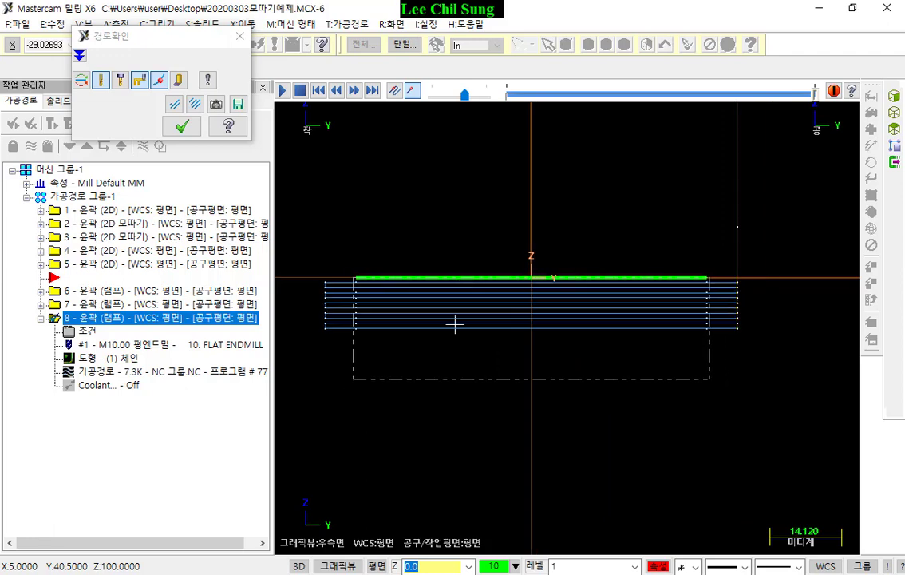
middle_drag(465, 319, 505, 369)
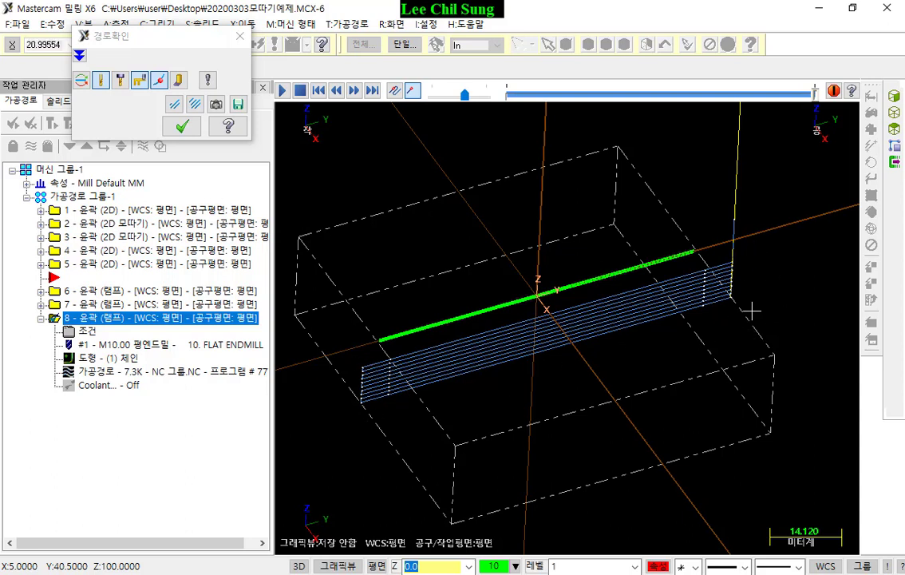
key(Escape)
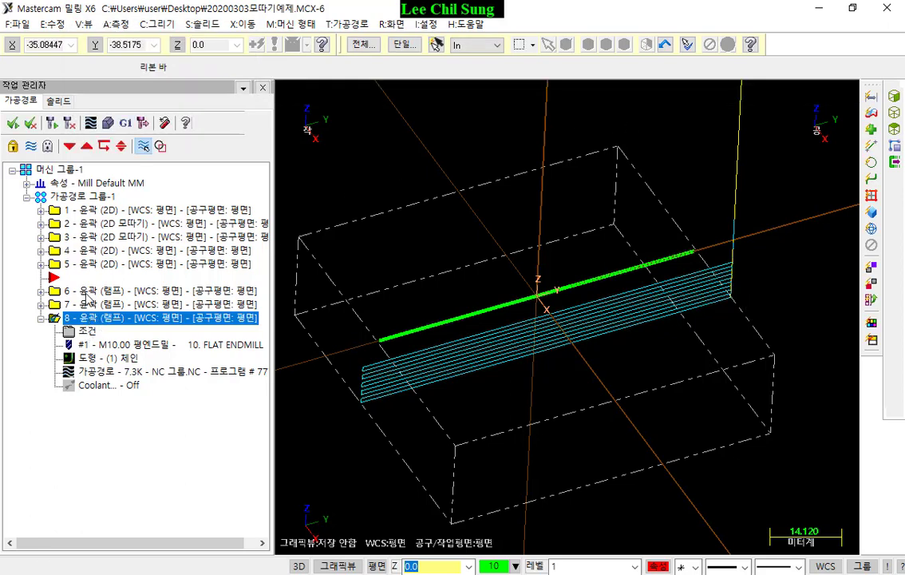
- Review operation 6's angle-ramp settings, including the one-way option for open contours, and close its parameters
click(77, 290)
click(40, 291)
click(85, 306)
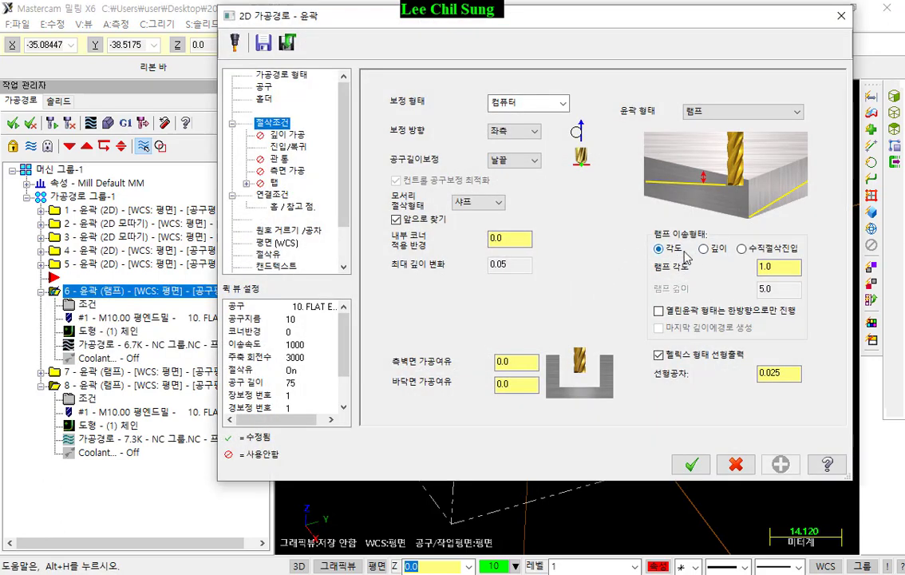
click(768, 269)
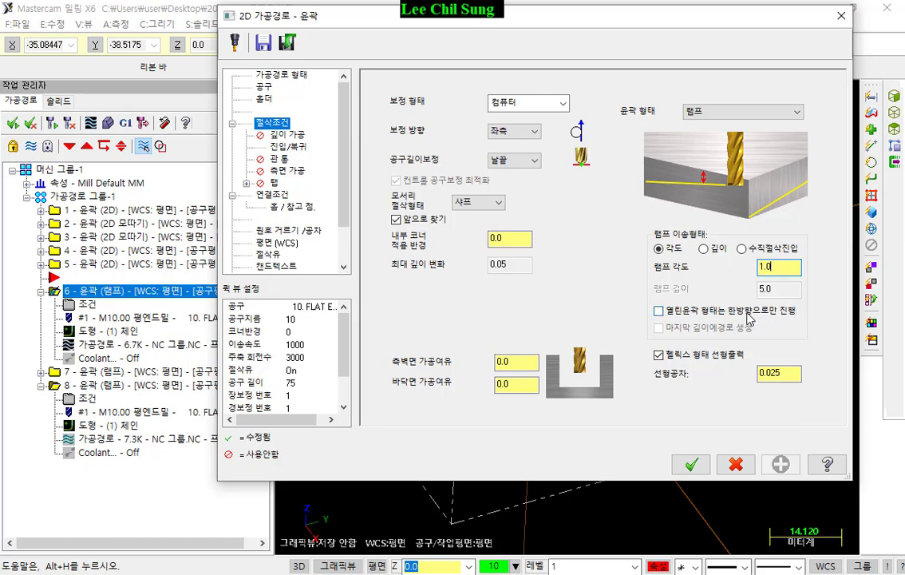
click(704, 470)
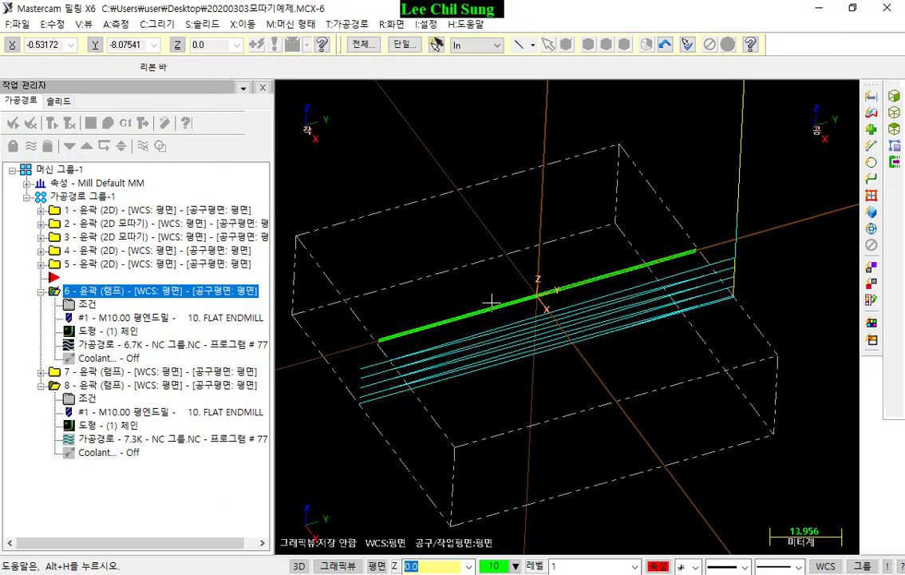
- Backplot operation 6 in the right side view through its first back-and-forth ramp passes and close the backplot
click(41, 385)
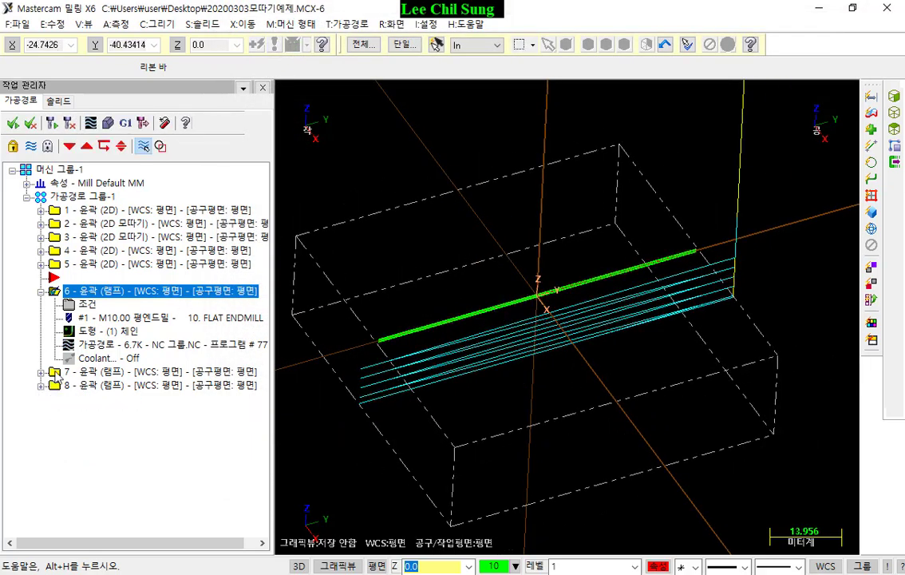
click(96, 344)
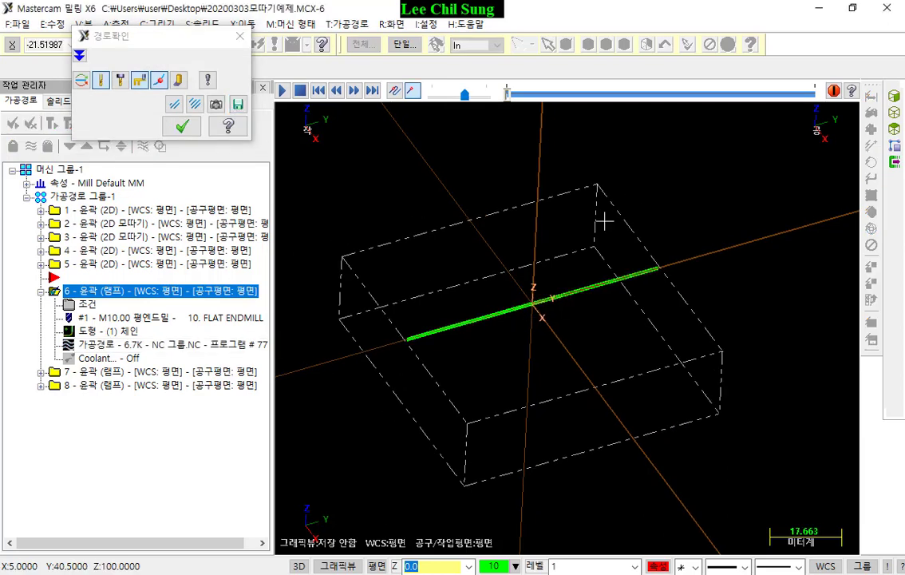
right_click(604, 222)
click(651, 371)
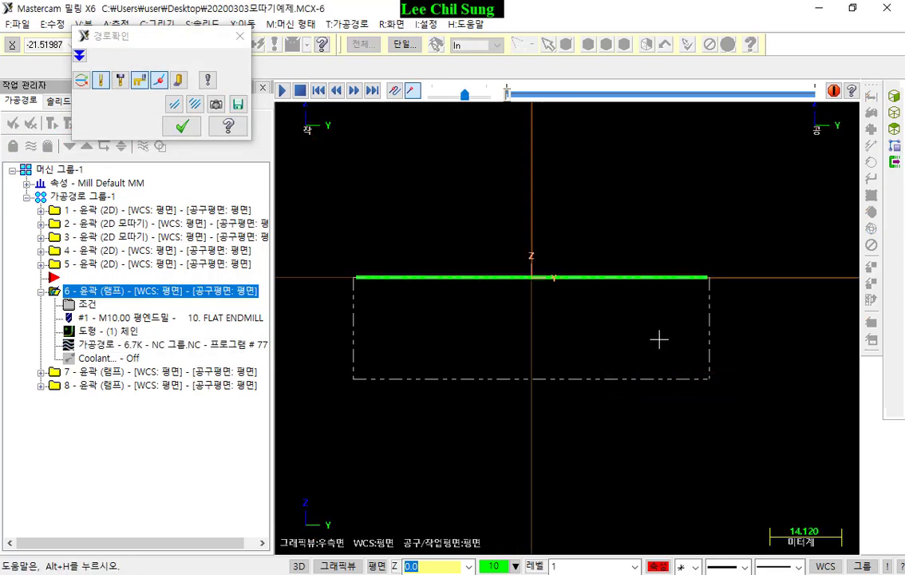
key(r)
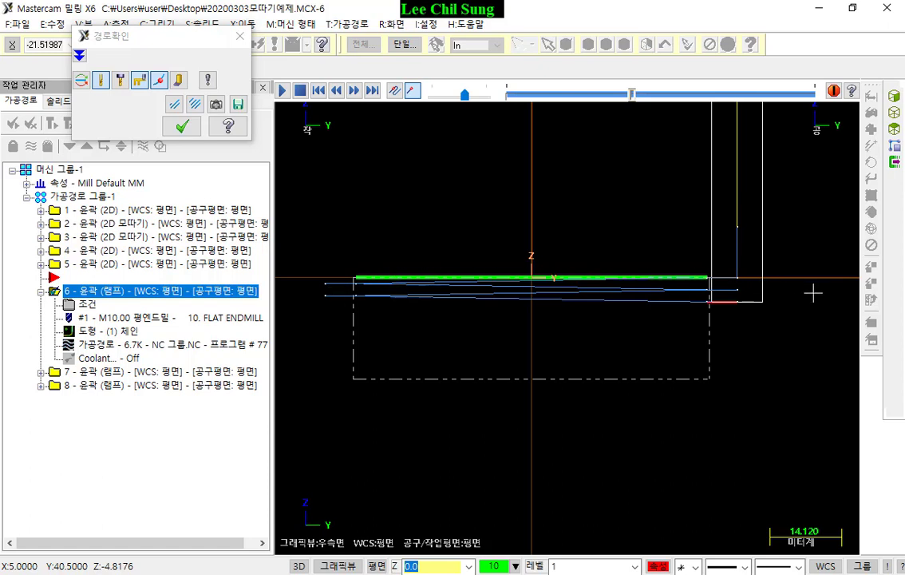
click(183, 126)
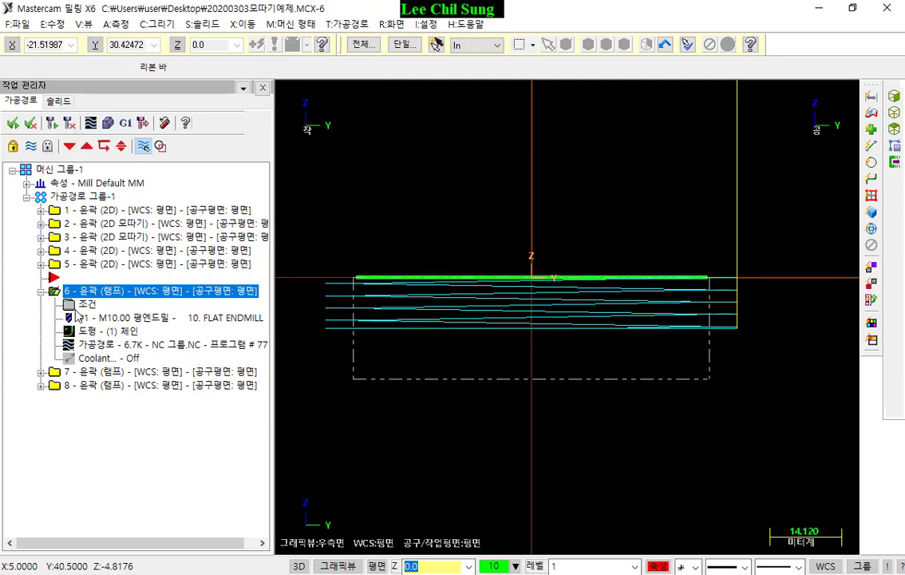
- Copy operation 6 to the end of the list, enable one-way ramping for open contours (열린윤곽 형태는 한방향으로만 진행) in the copy and regenerate its toolpath
right_drag(70, 293, 90, 447)
click(145, 503)
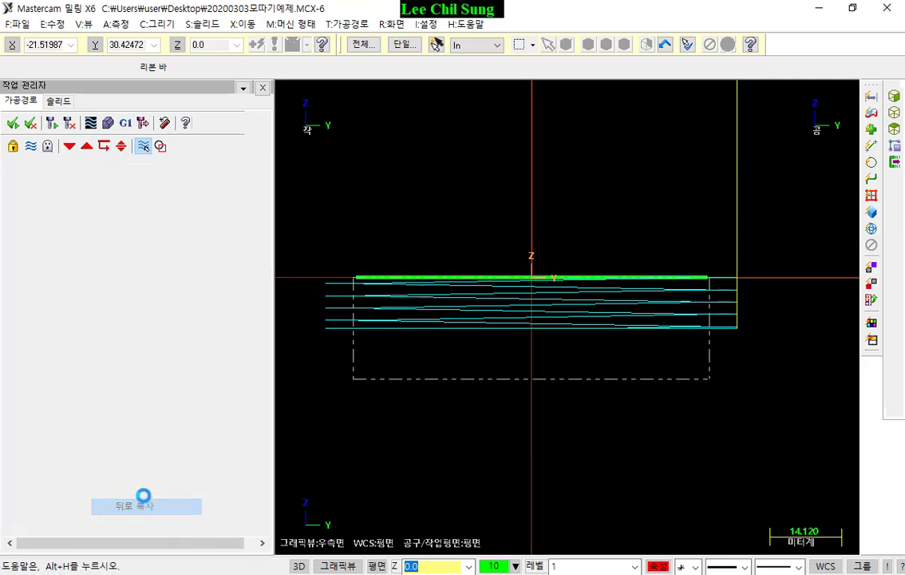
click(86, 413)
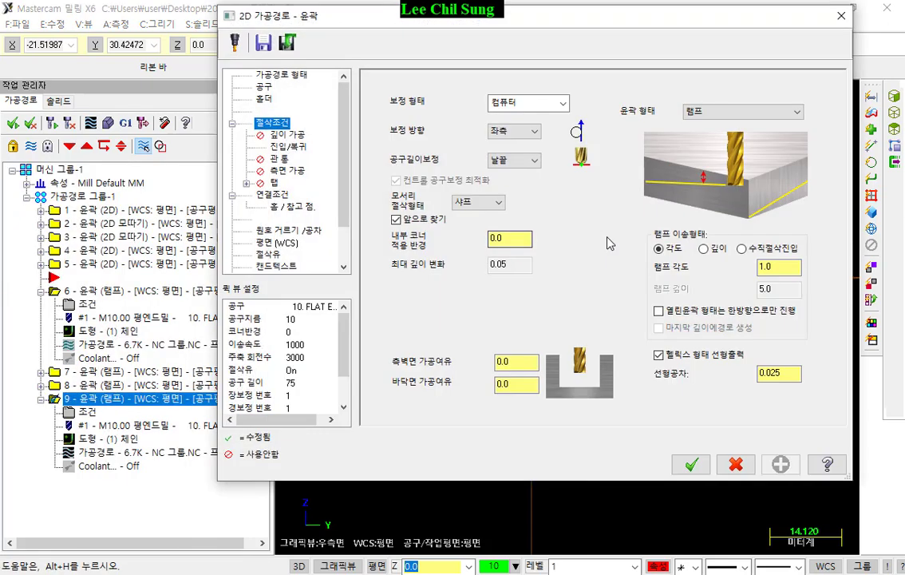
click(660, 312)
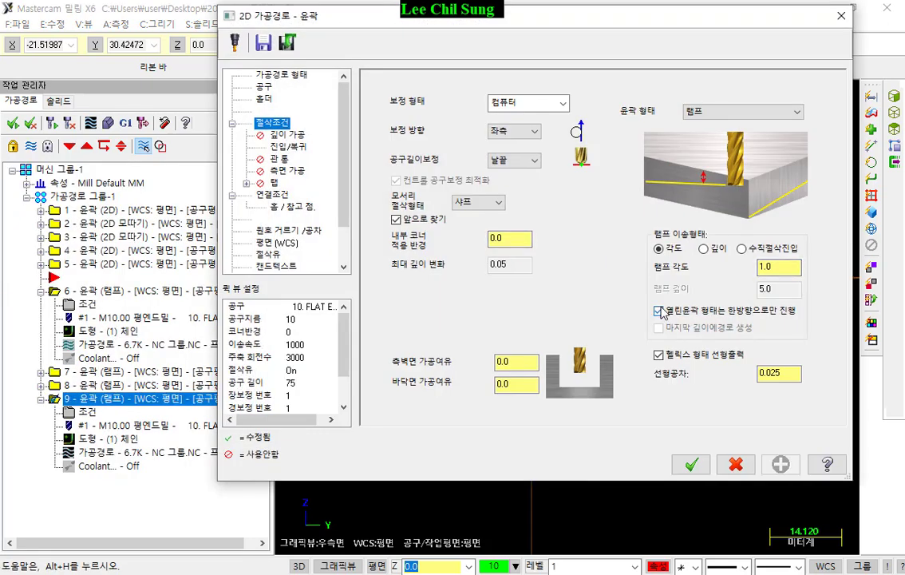
click(692, 463)
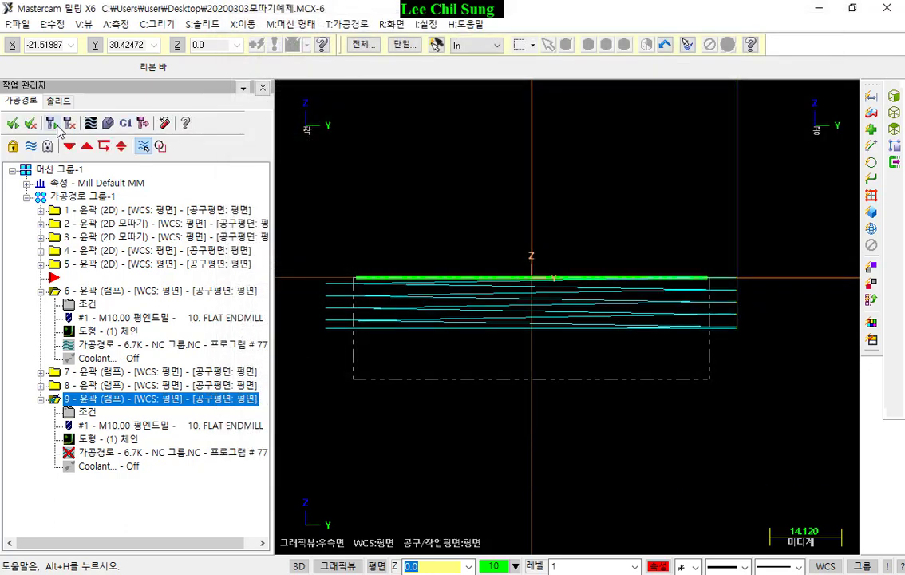
click(50, 122)
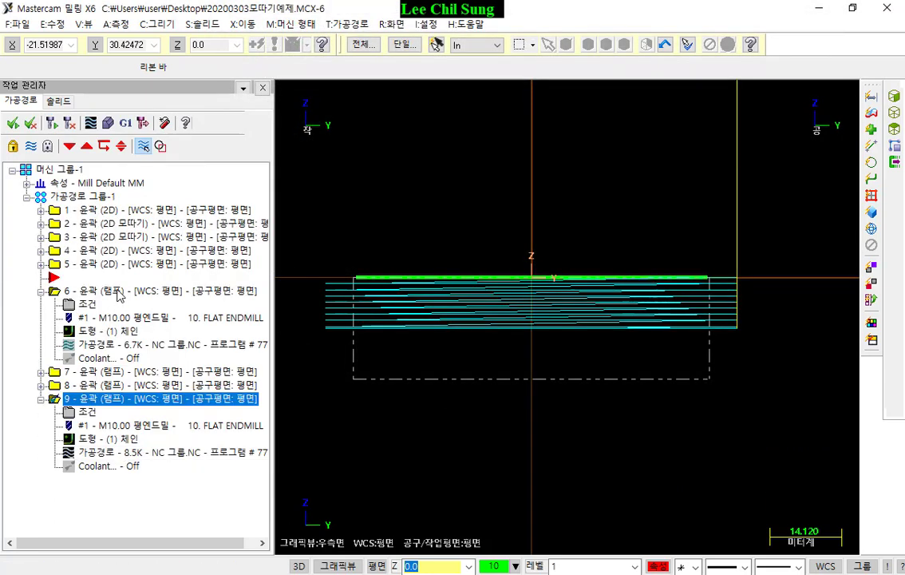
- Select operations 6 and 9 together and backplot through operation 6 to the start of operation 9's ramp
click(118, 292)
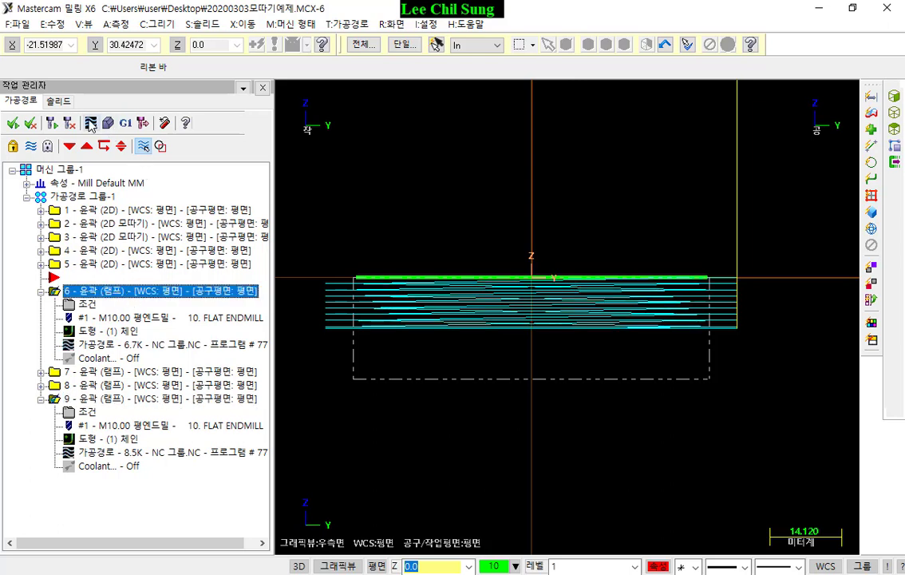
click(90, 122)
mouse_move(508, 95)
mouse_down()
mouse_move(599, 97)
mouse_move(629, 109)
mouse_up()
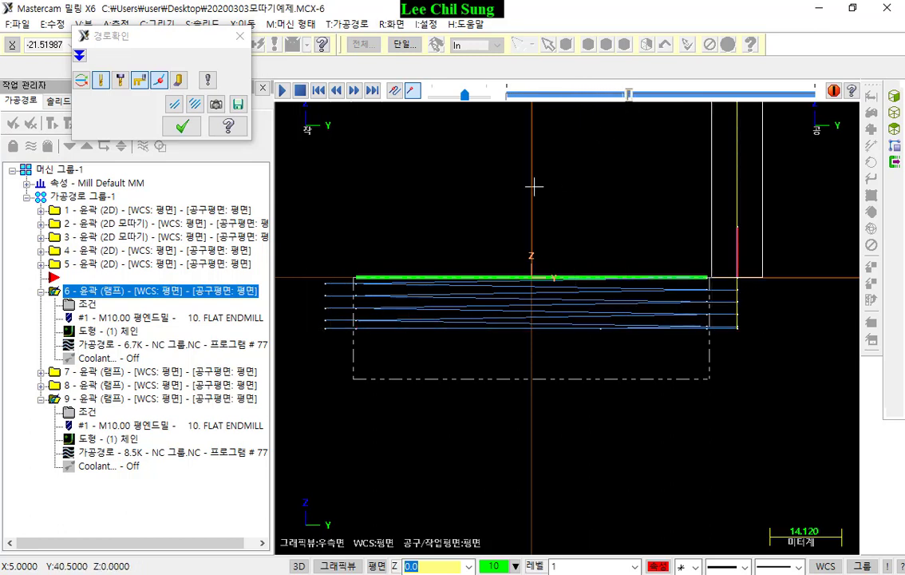
- Step through operation 9's one-way ramp passes, examine both contour ends up close, and close the backplot
scroll(319, 271, up, 5)
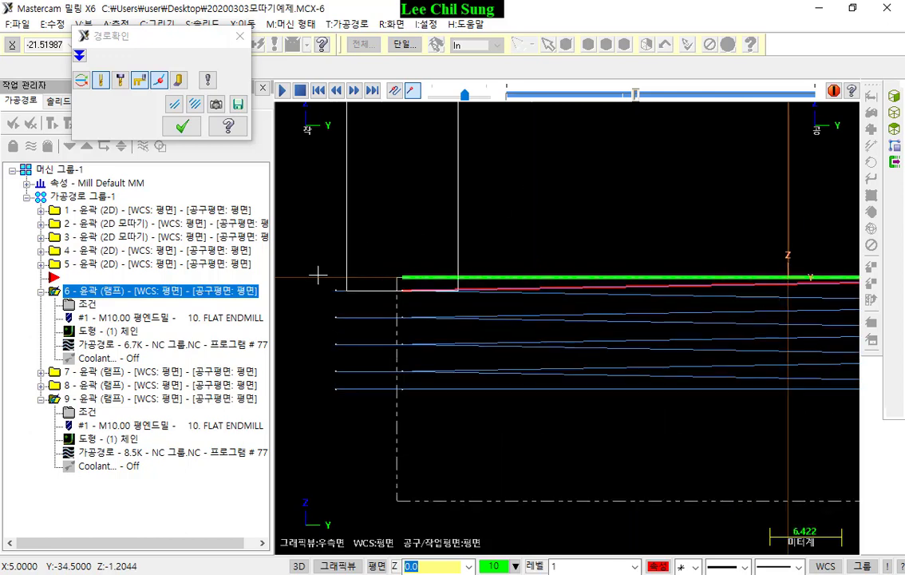
scroll(378, 293, down, 3)
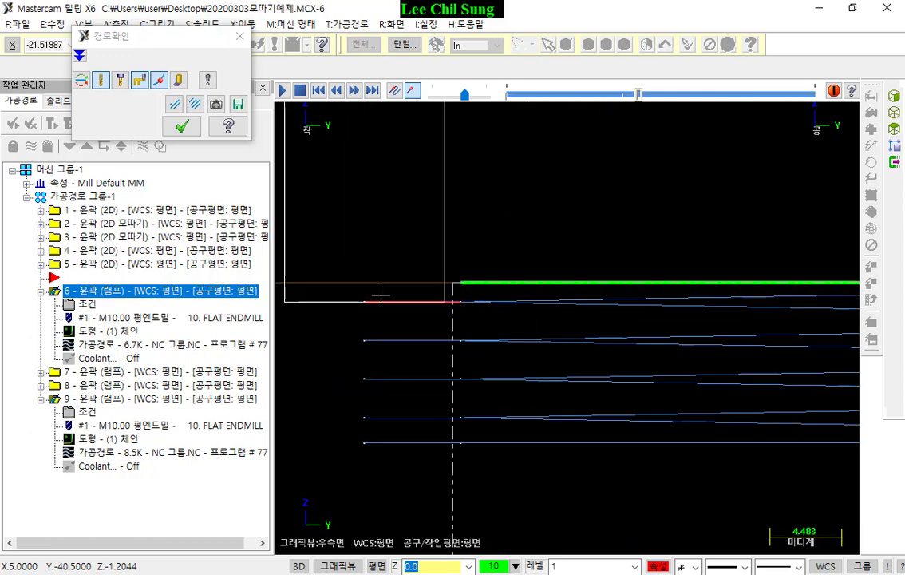
scroll(535, 305, down, 1)
scroll(515, 292, up, 1)
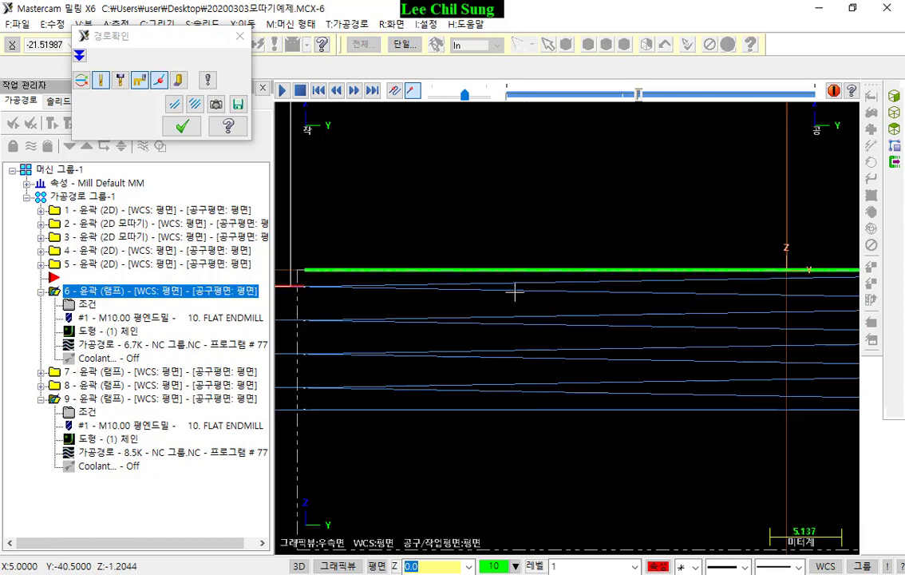
scroll(396, 334, down, 4)
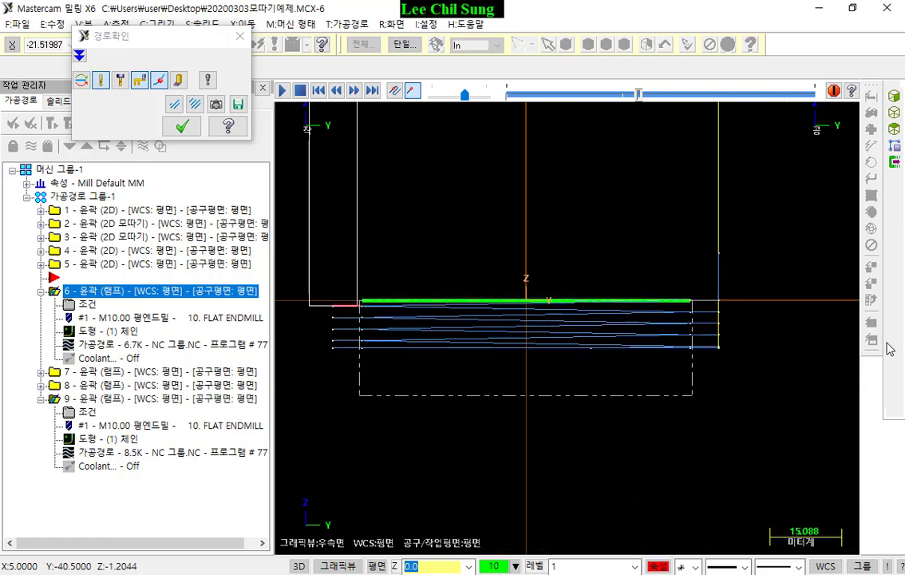
scroll(755, 296, up, 4)
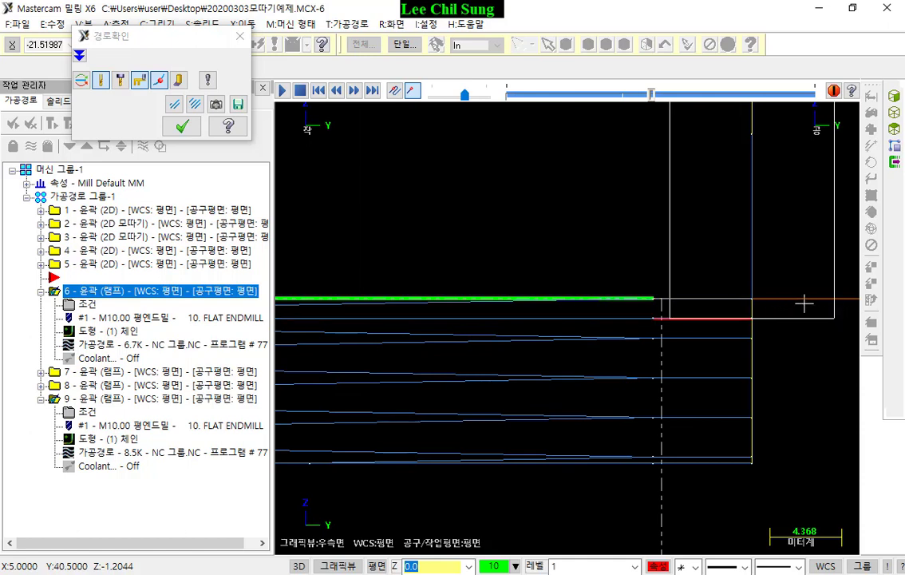
scroll(803, 301, down, 4)
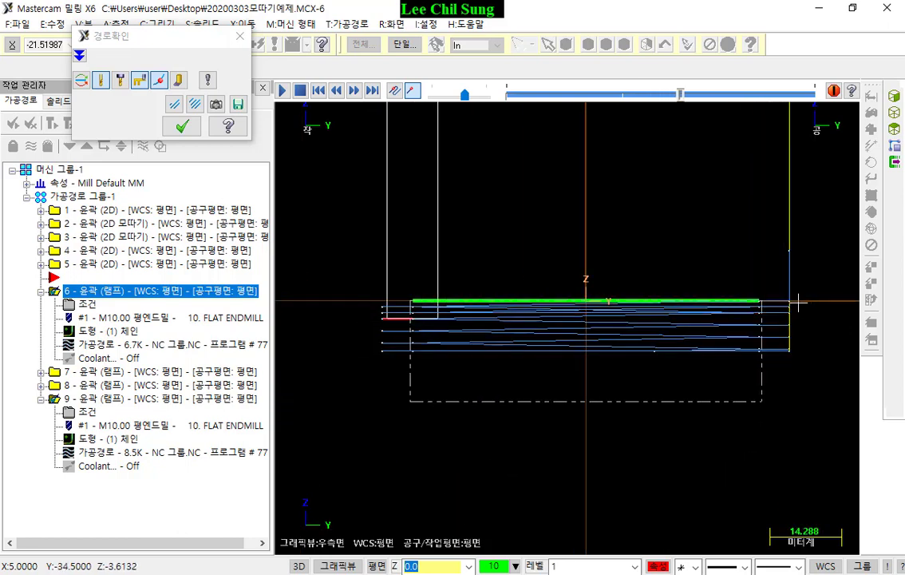
click(182, 126)
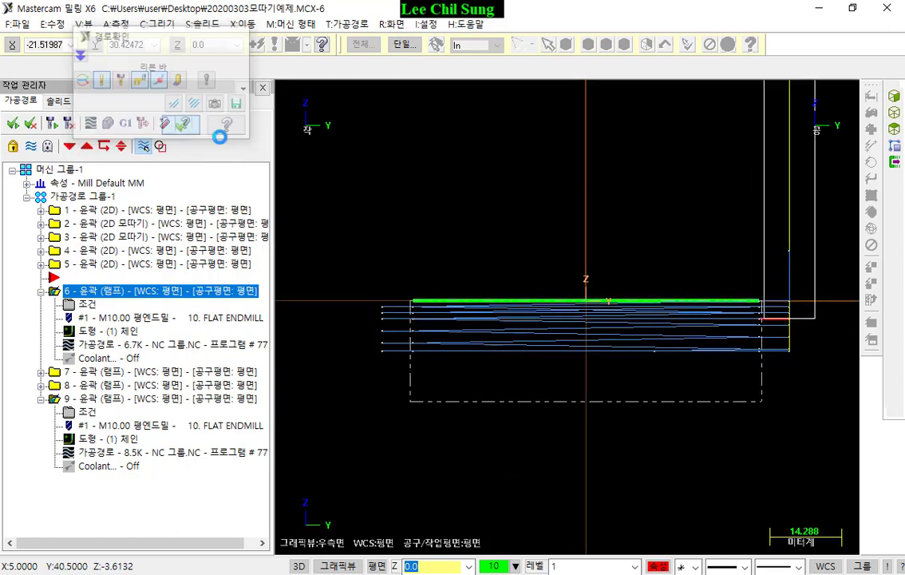
- Review operation 9's ramp options, cancel out of its parameters and collapse operation 6's details
click(88, 414)
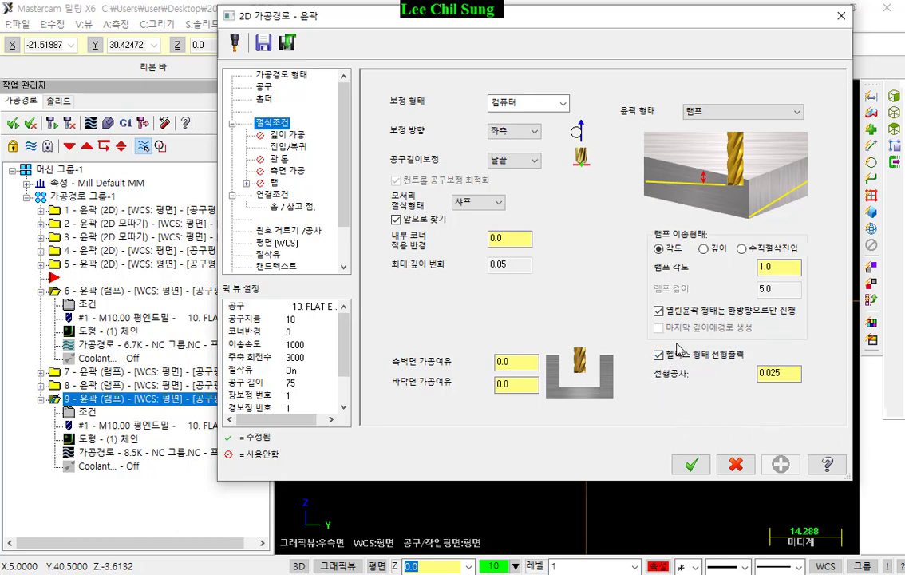
click(736, 463)
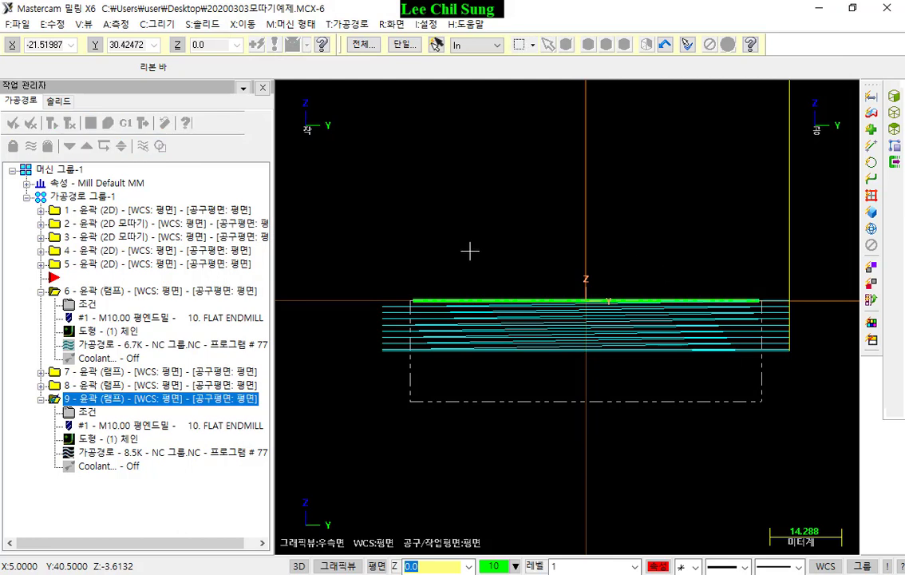
click(40, 291)
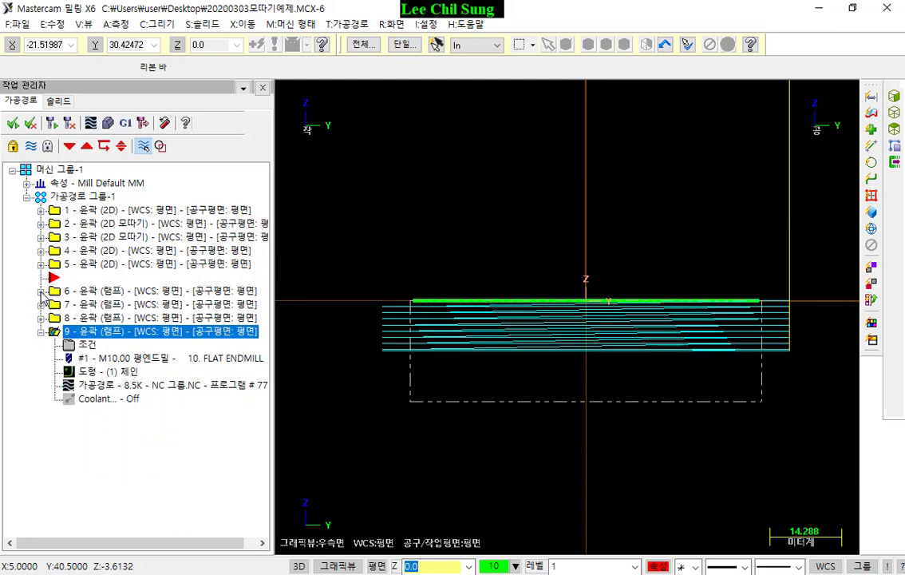
- In the isometric view, unhide the rectangle outline and isolate the three lines forming the open U-shaped contour on the negative X side
scroll(546, 230, down, 1)
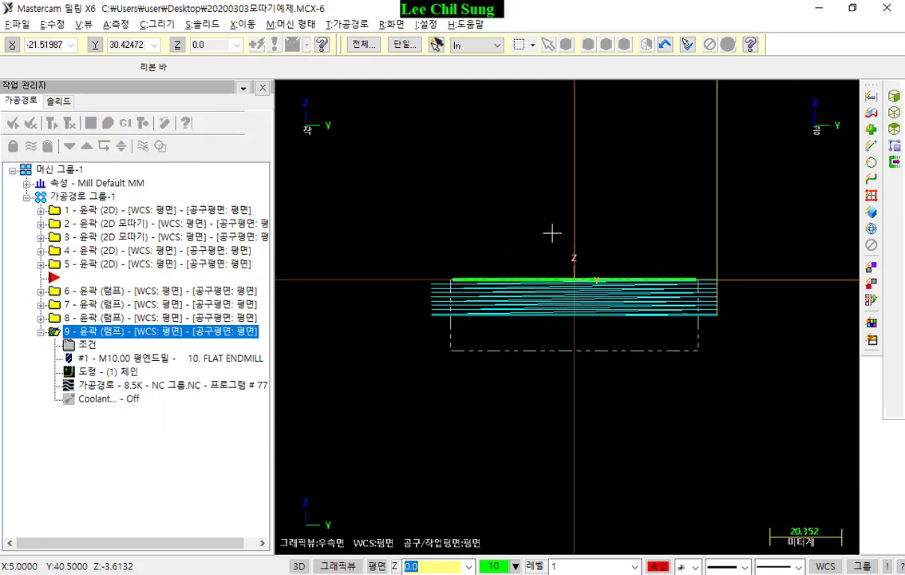
key(alt+7)
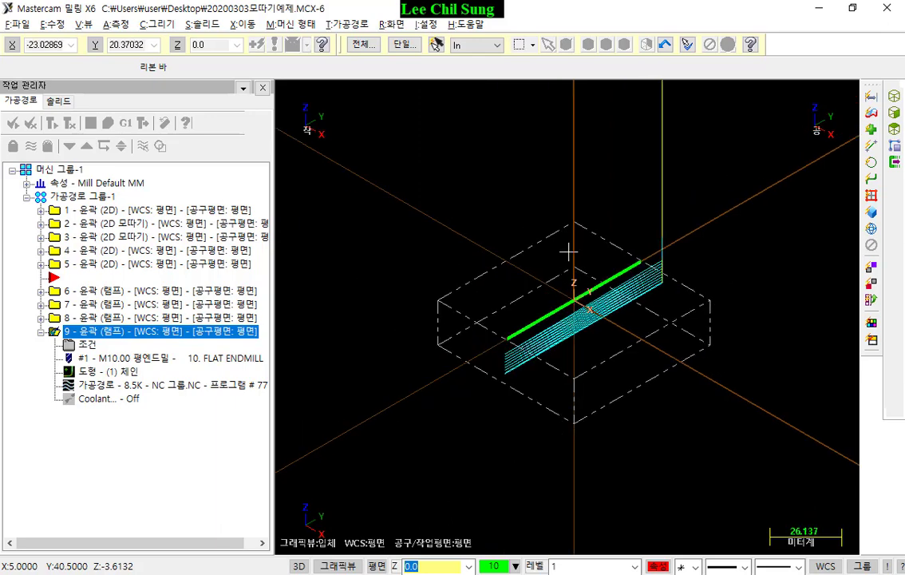
scroll(567, 252, up, 1)
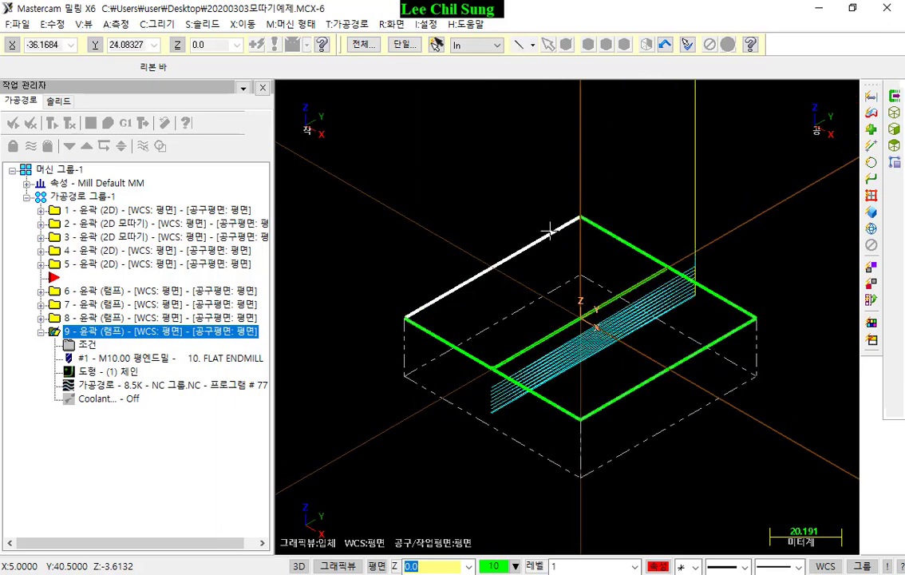
click(501, 263)
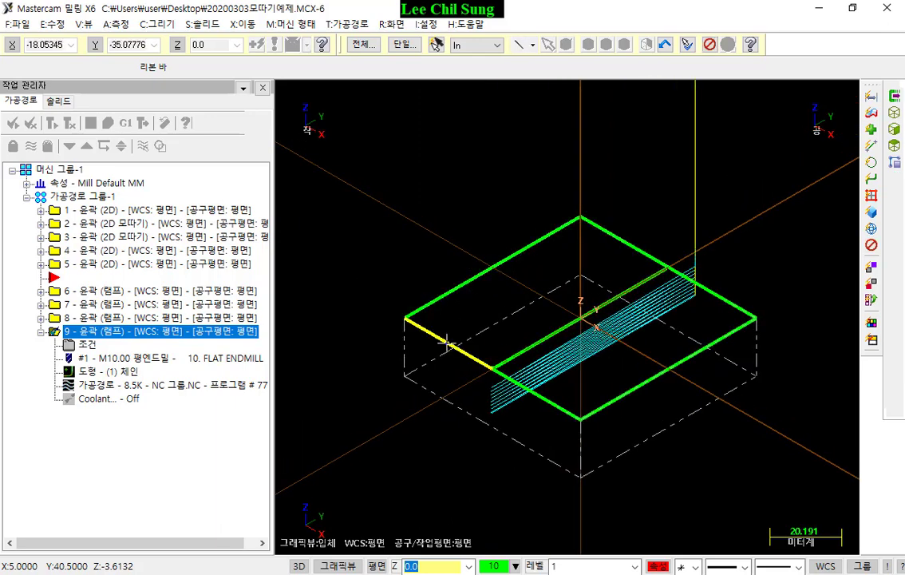
key(Escape)
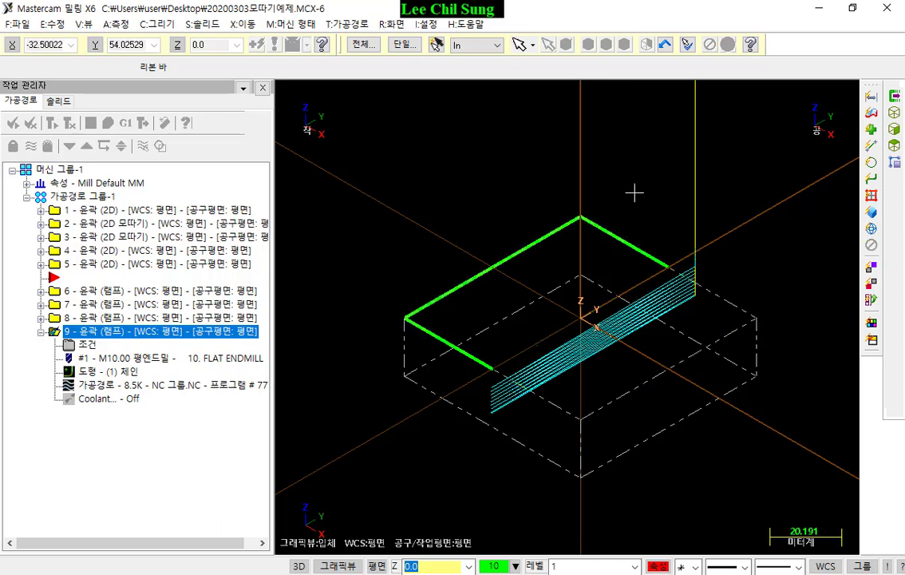
scroll(489, 195, down, 1)
scroll(489, 195, up, 1)
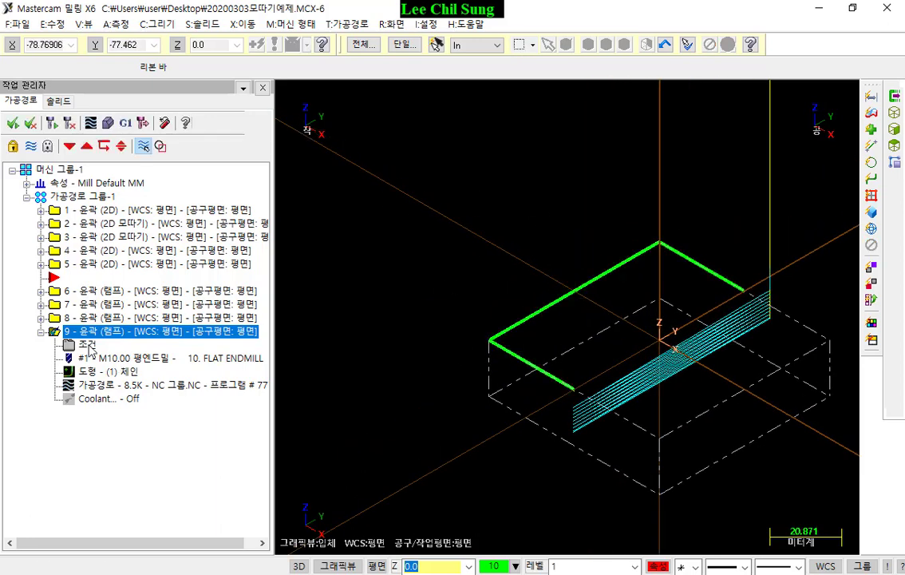
- Rechain operation 9's geometry to the open U-shaped contour, starting from its negative Y end
click(91, 122)
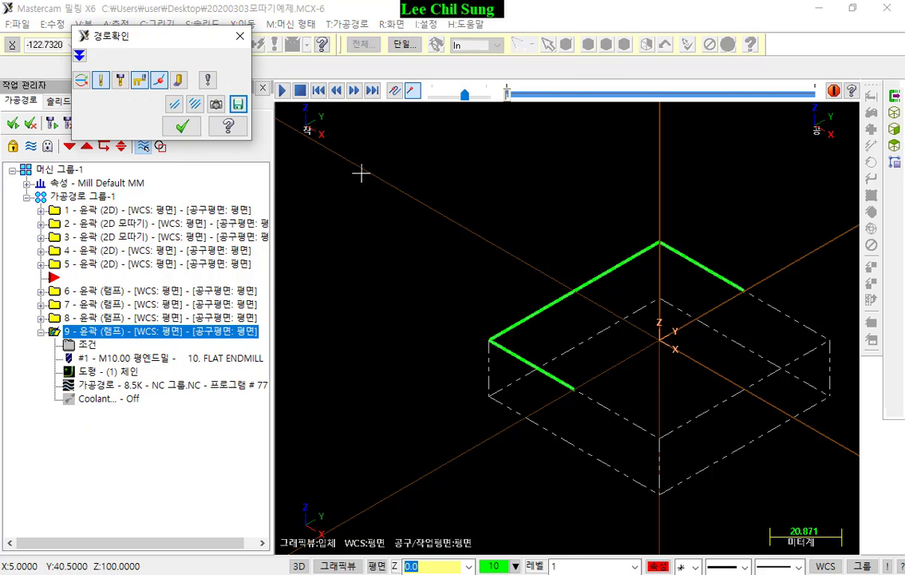
click(239, 36)
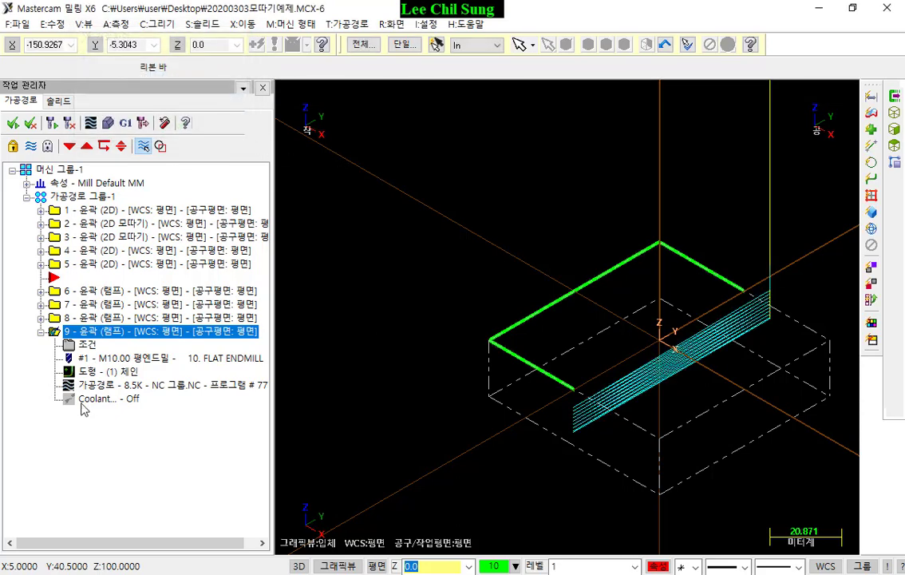
click(94, 371)
right_click(96, 227)
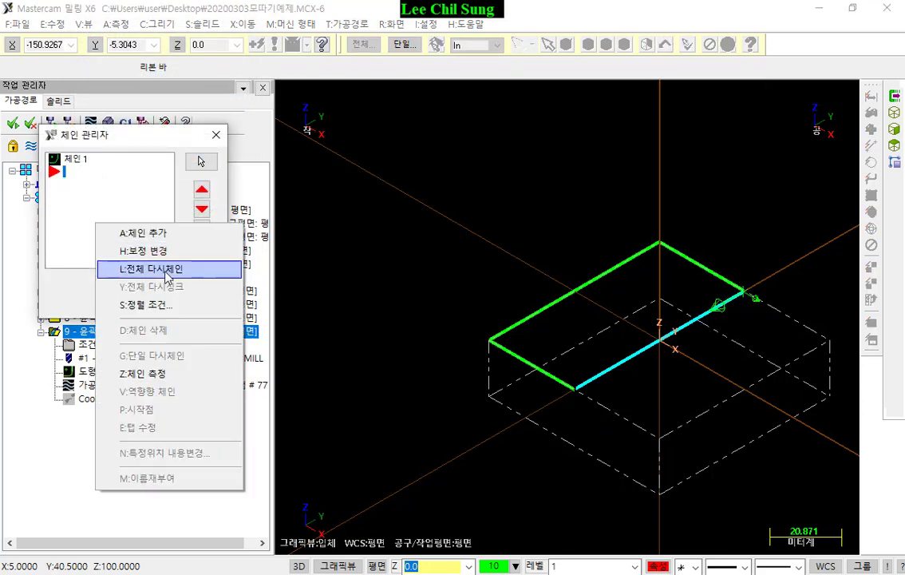
click(167, 271)
click(560, 380)
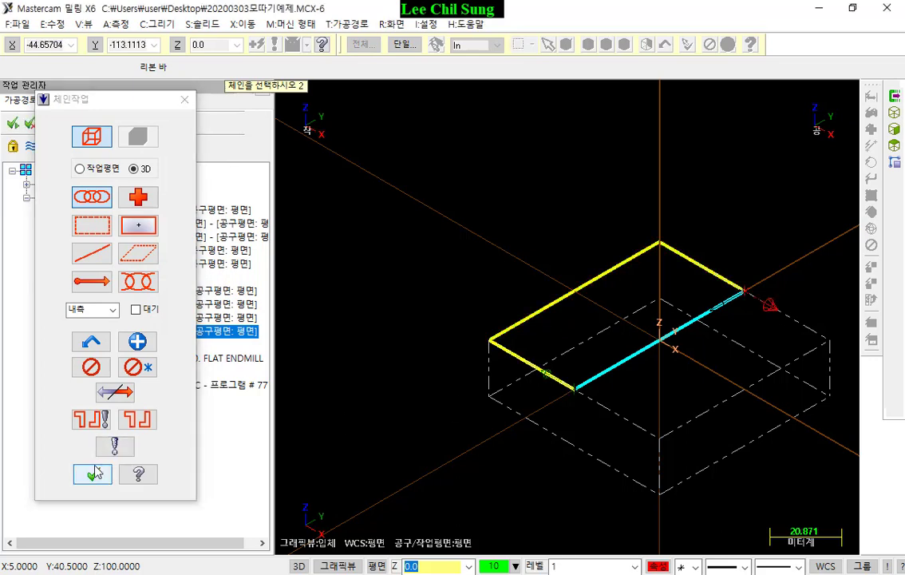
click(94, 471)
click(148, 296)
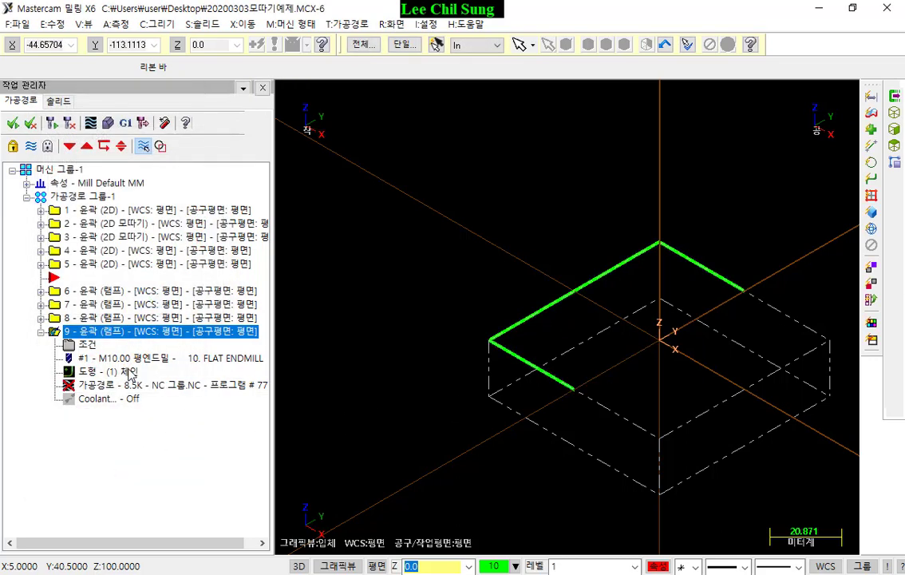
- Accept operation 9's one-way ramp parameters with the 1.0 degree ramp angle and regenerate its toolpath
click(85, 346)
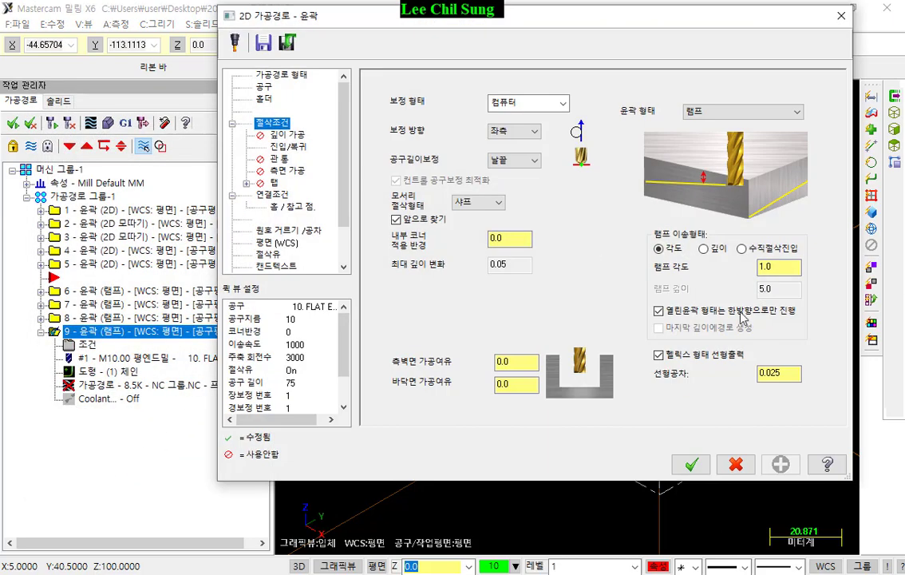
key(Return)
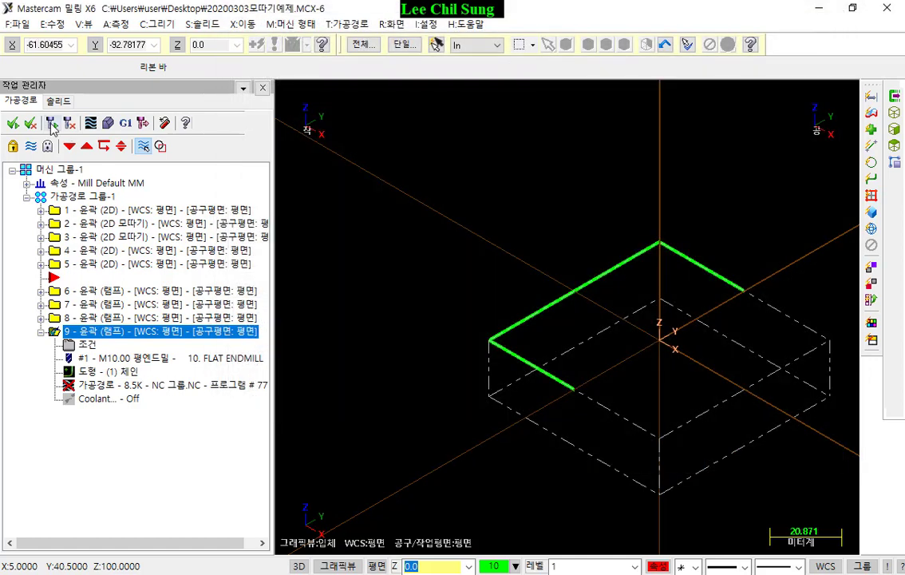
click(52, 125)
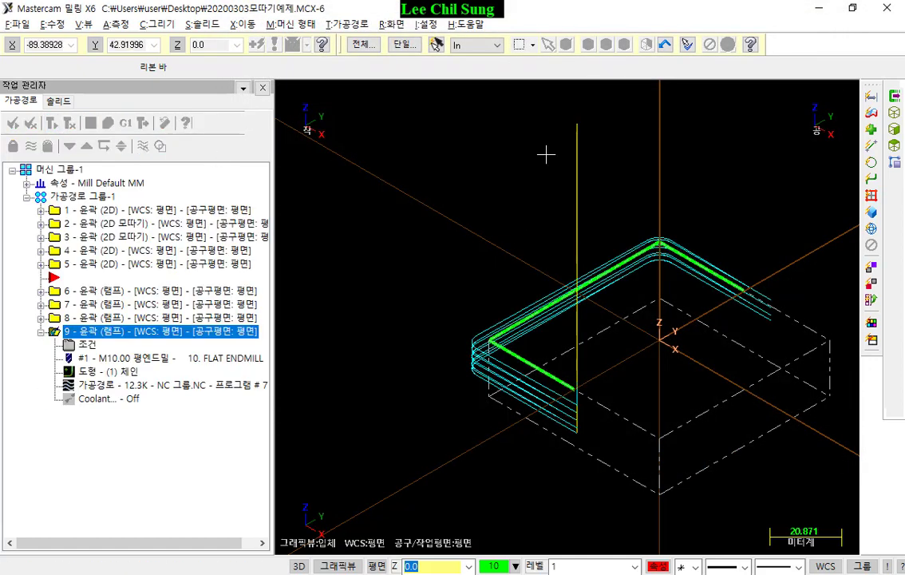
- Examine the toolpath's rounded corner at negative X and Y from the top and in 3D, marking the arc as G02
key(alt+2)
key(alt+1)
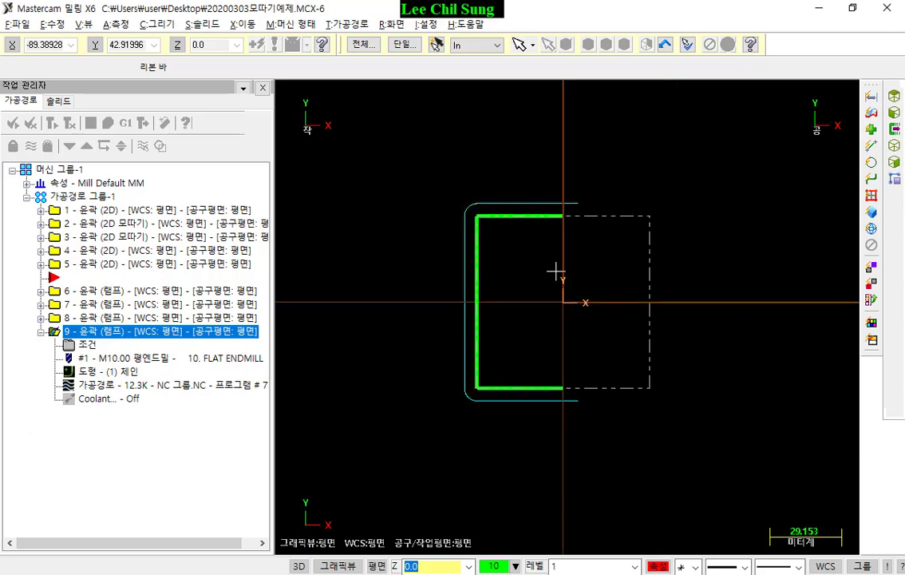
scroll(471, 399, up, 5)
scroll(540, 391, up, 2)
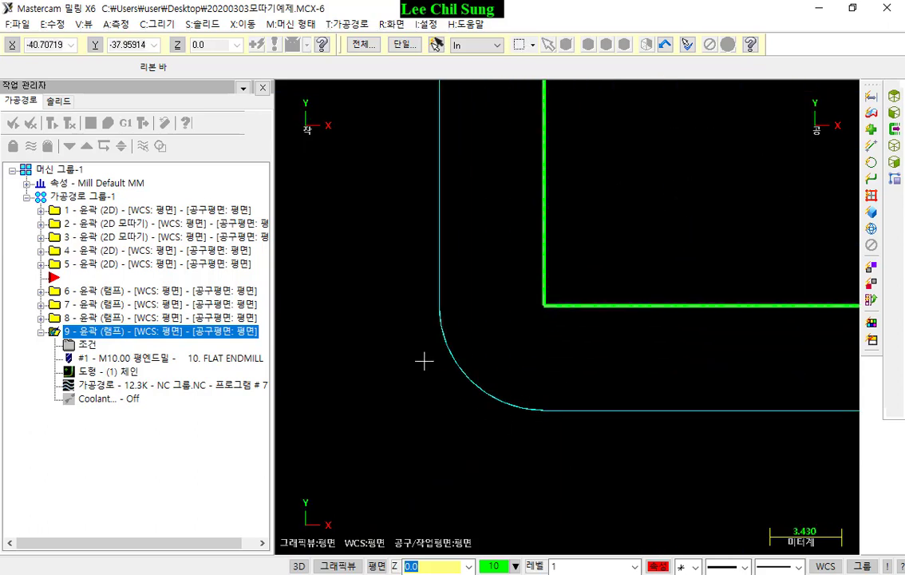
mouse_move(558, 417)
mouse_down()
mouse_move(437, 295)
mouse_move(559, 421)
mouse_up()
mouse_move(610, 201)
mouse_down()
mouse_move(595, 264)
mouse_move(684, 221)
mouse_move(714, 238)
mouse_up()
mouse_move(560, 264)
mouse_down()
mouse_move(563, 185)
mouse_move(725, 256)
mouse_move(690, 281)
mouse_up()
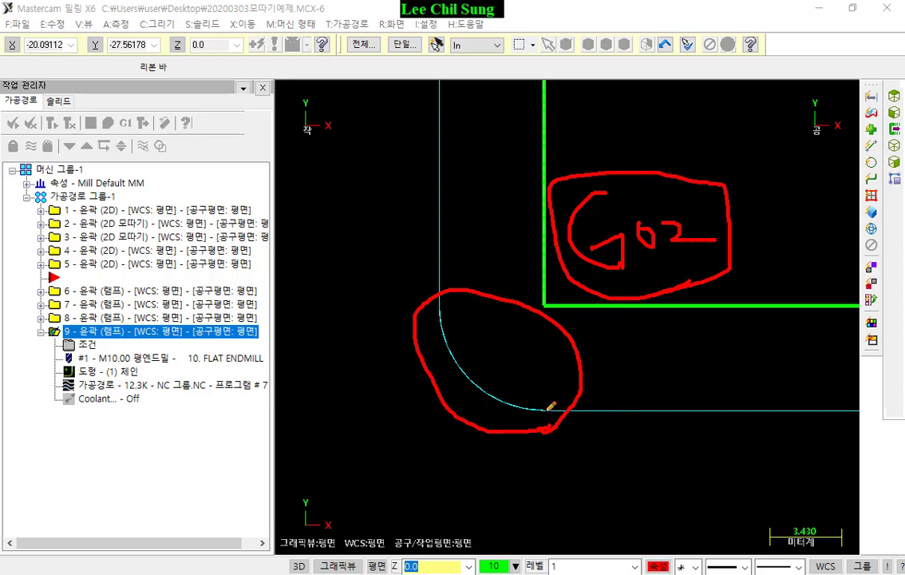
right_click(492, 356)
click(510, 451)
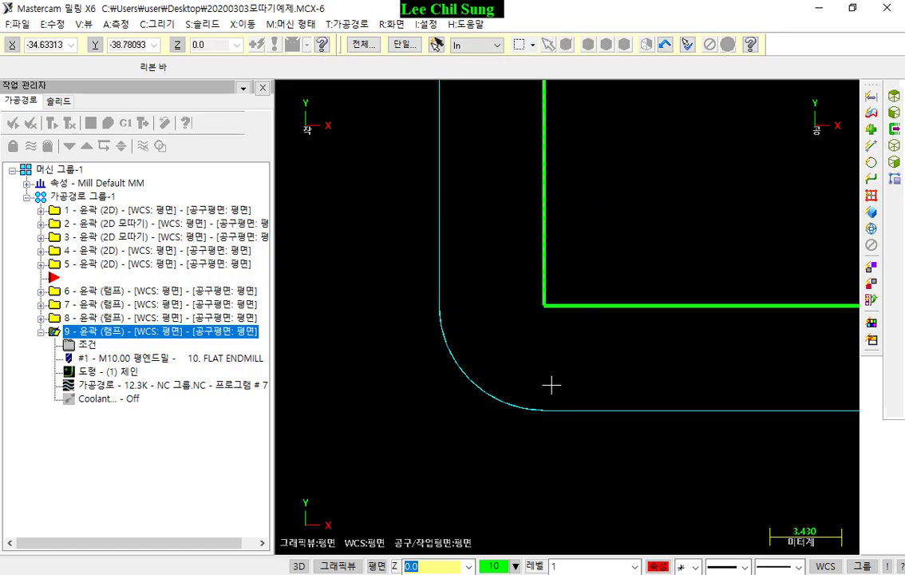
middle_drag(551, 386, 470, 325)
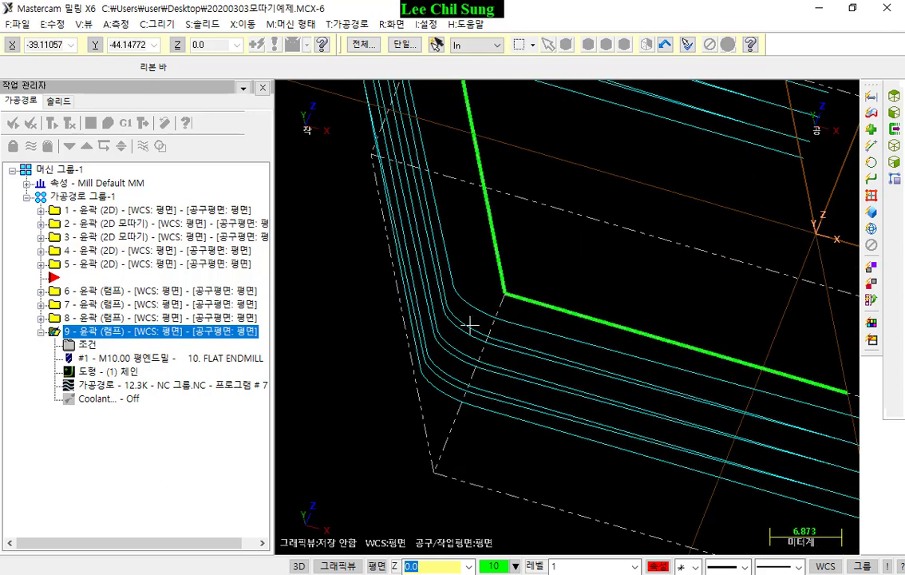
- Backplot operation 9 around the first corner and examine the individual moves along the arc up close
click(90, 122)
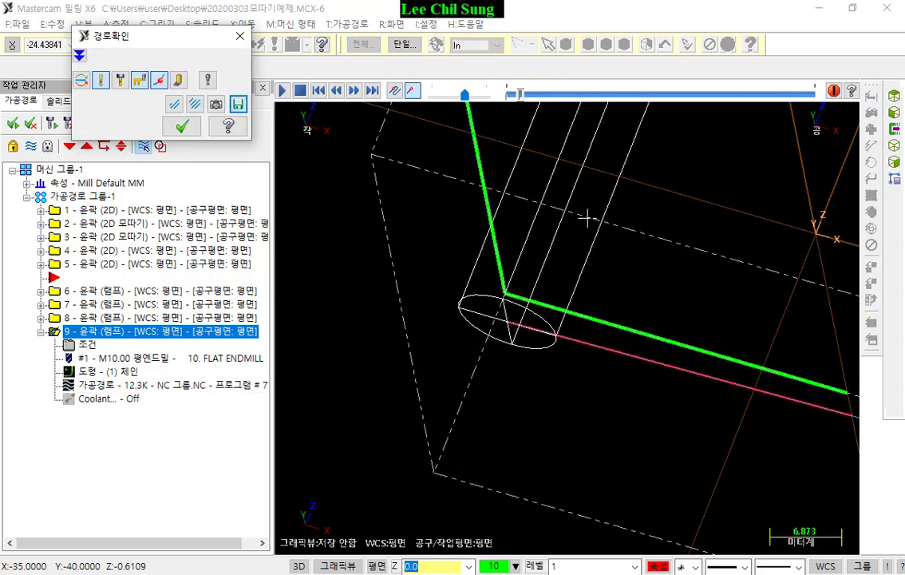
scroll(586, 217, up, 4)
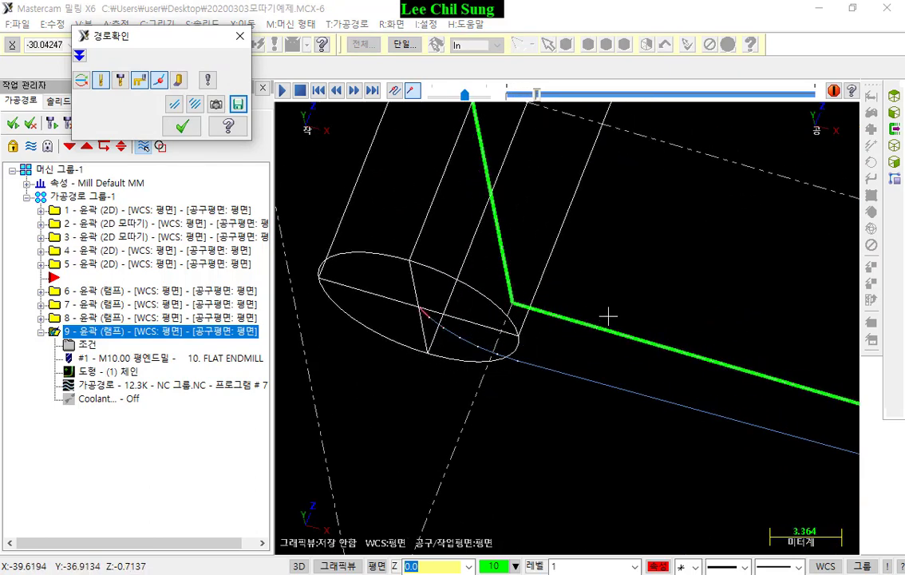
scroll(364, 262, up, 2)
scroll(477, 391, up, 1)
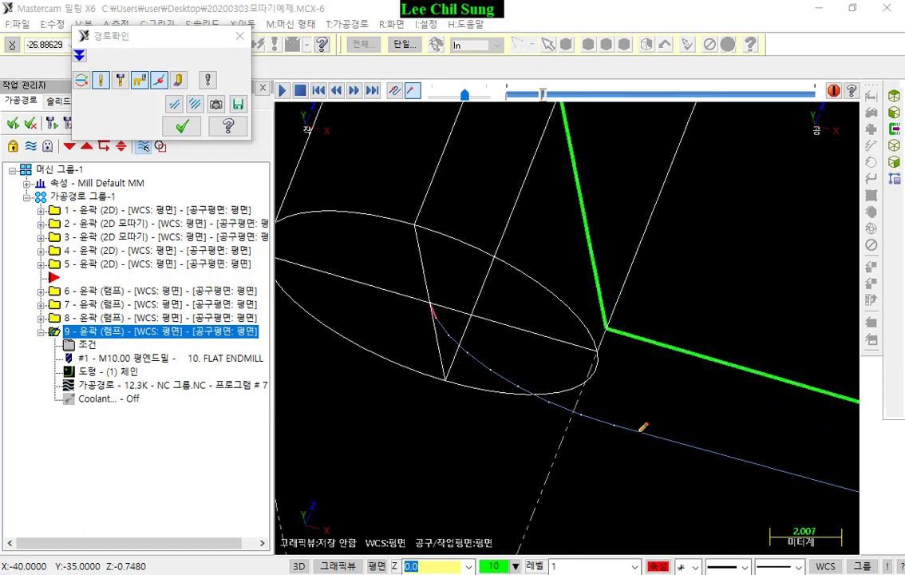
- Mark the segment ends along the backplotted corner and annotate the moves as G01 with an arrowed note
mouse_move(617, 423)
mouse_down()
mouse_move(620, 437)
mouse_move(631, 435)
mouse_up()
drag(589, 401, 585, 427)
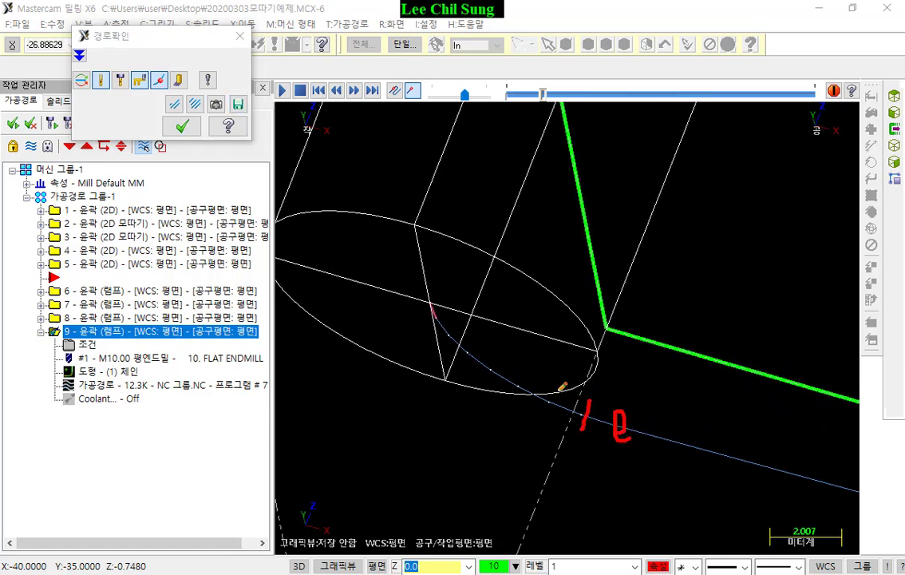
mouse_move(522, 377)
mouse_down()
mouse_move(505, 391)
mouse_move(475, 382)
mouse_up()
mouse_move(466, 346)
mouse_down()
mouse_move(456, 360)
mouse_move(435, 344)
mouse_up()
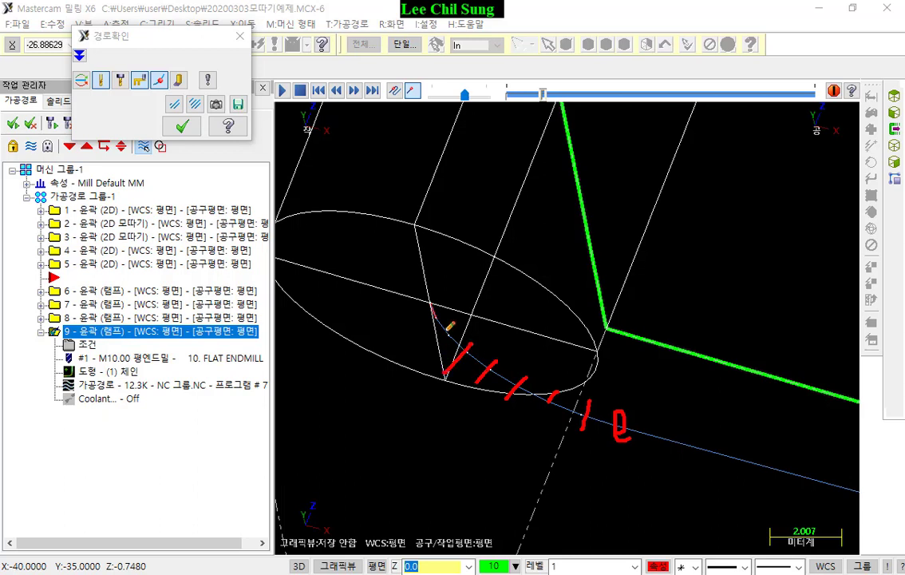
drag(447, 307, 433, 327)
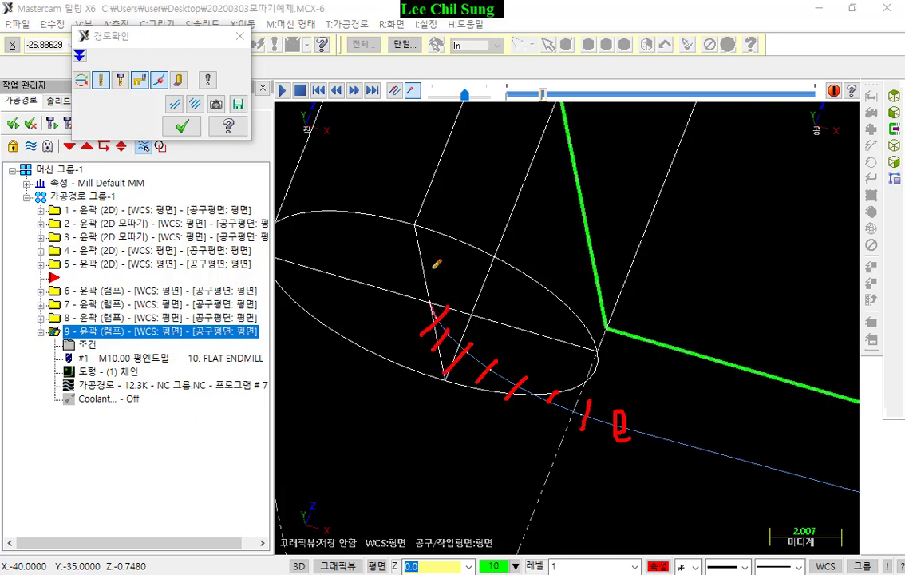
mouse_move(619, 216)
mouse_down()
mouse_move(551, 261)
mouse_move(599, 295)
mouse_up()
drag(645, 239, 639, 244)
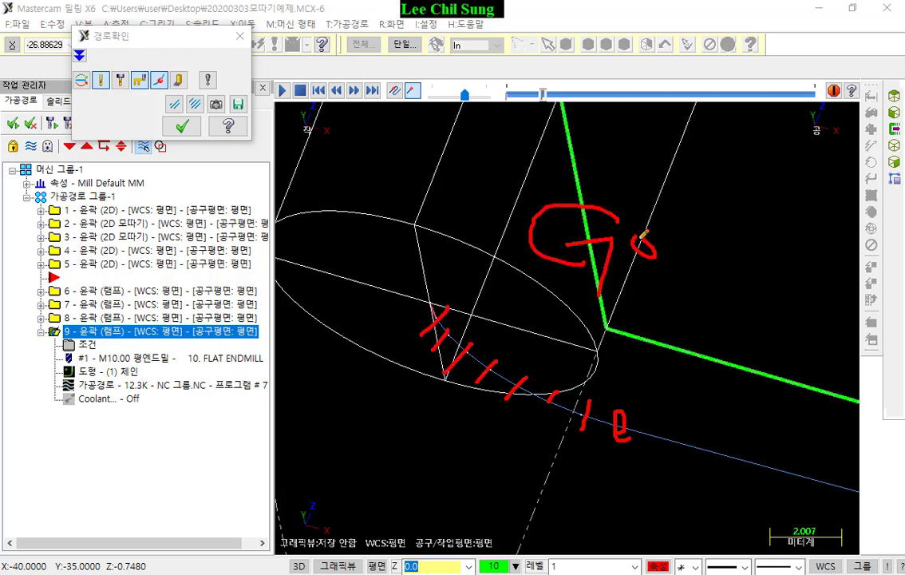
drag(699, 225, 697, 292)
drag(511, 293, 741, 293)
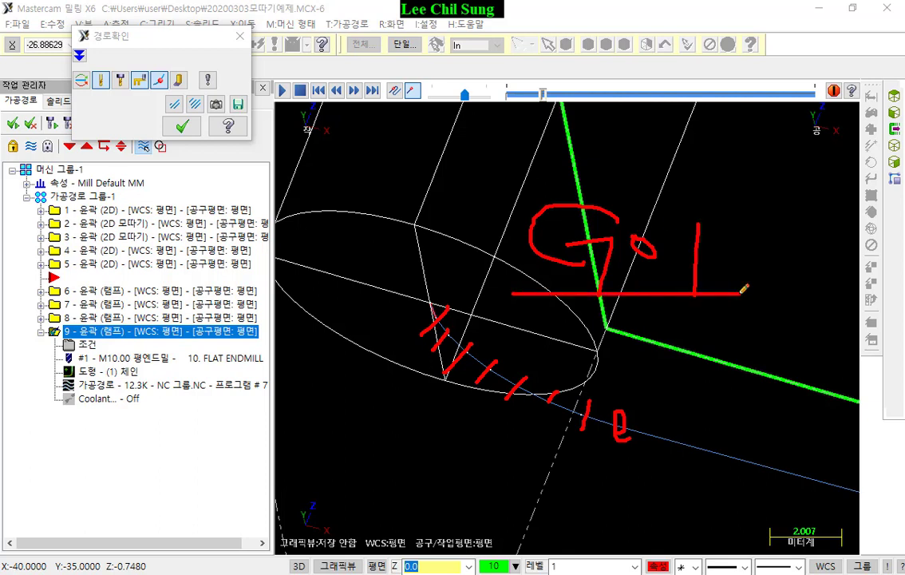
mouse_move(628, 420)
mouse_down()
mouse_move(419, 305)
mouse_move(425, 255)
mouse_up()
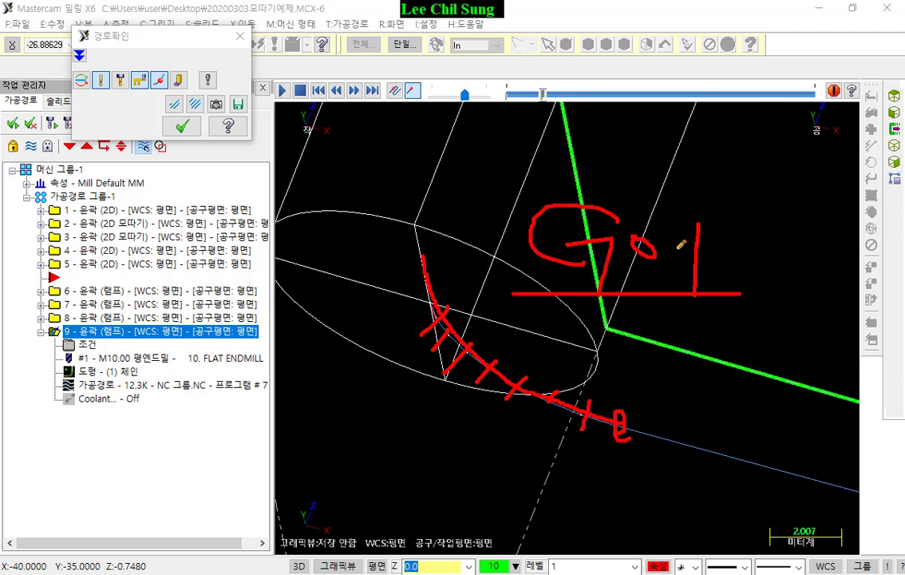
drag(740, 257, 830, 239)
drag(802, 237, 824, 277)
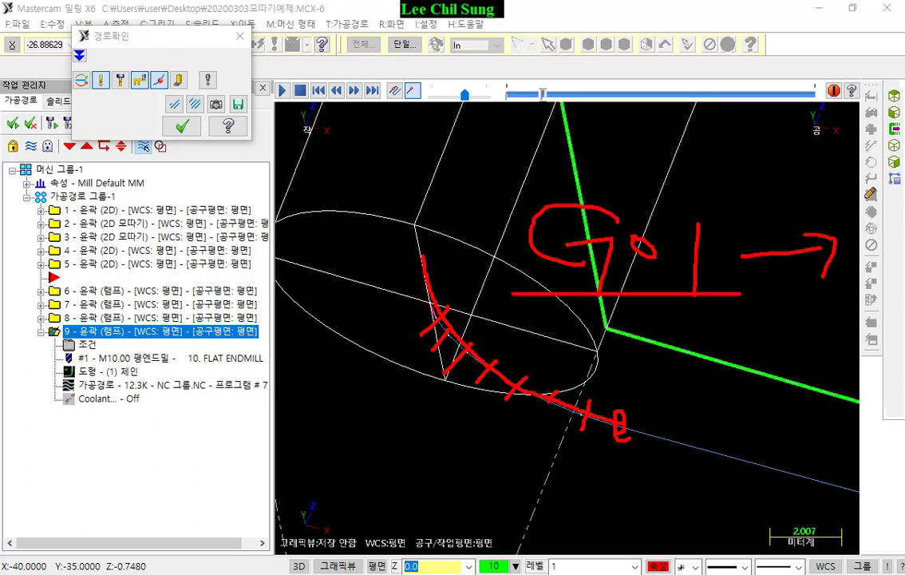
drag(868, 196, 904, 295)
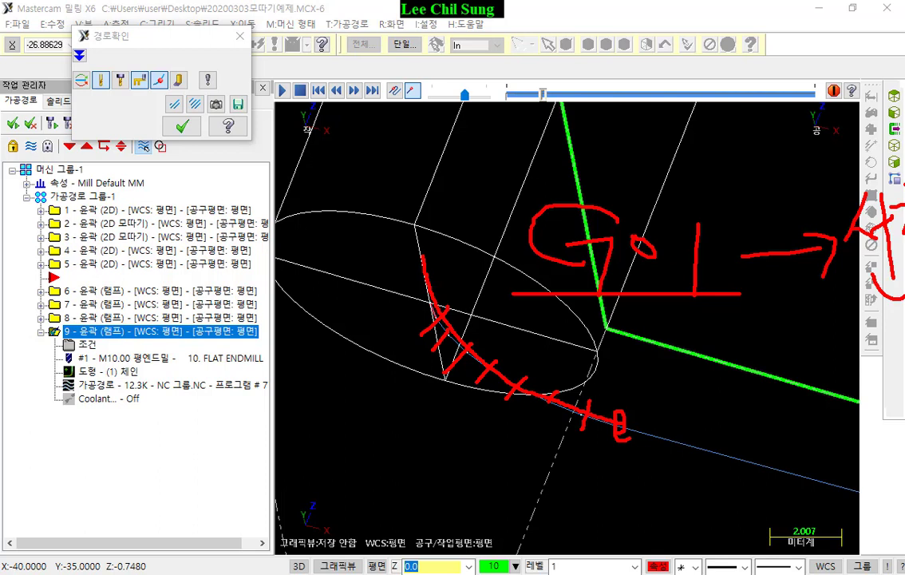
mouse_move(860, 355)
mouse_down()
mouse_move(830, 376)
mouse_move(864, 399)
mouse_up()
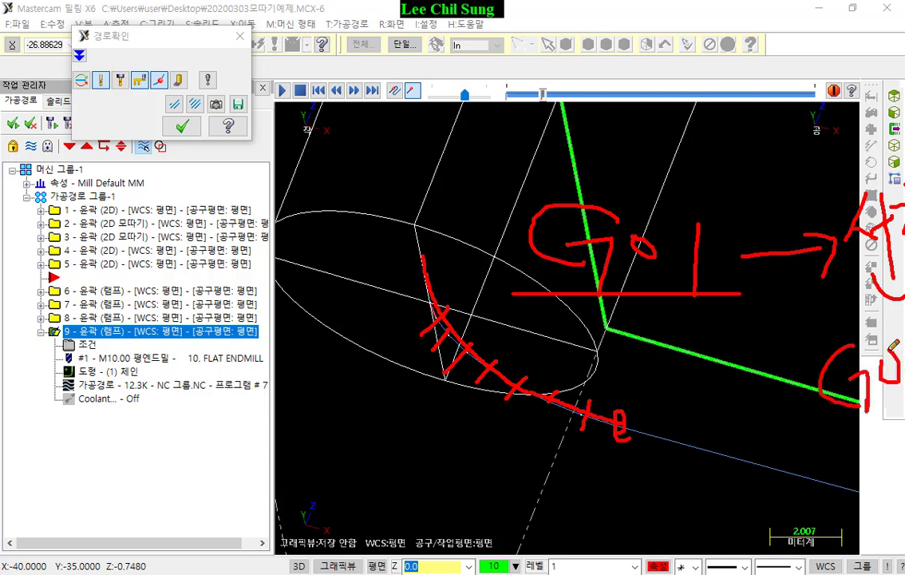
drag(901, 318, 896, 422)
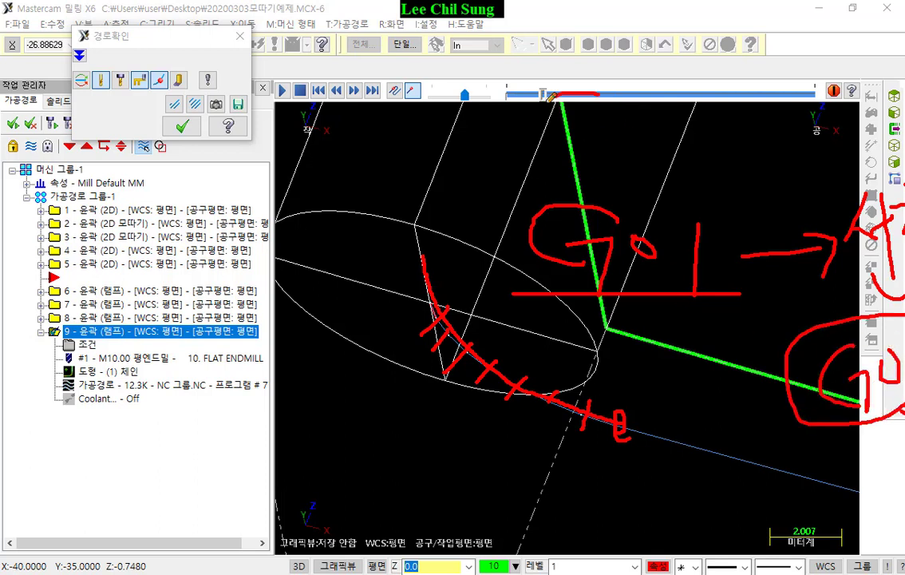
- Trace the corner arc with cross strokes, annotate it as G02, clear the annotations and close the backplot
drag(598, 95, 597, 177)
mouse_move(417, 222)
mouse_down()
mouse_move(479, 363)
mouse_move(627, 416)
mouse_move(422, 246)
mouse_up()
drag(550, 349, 511, 399)
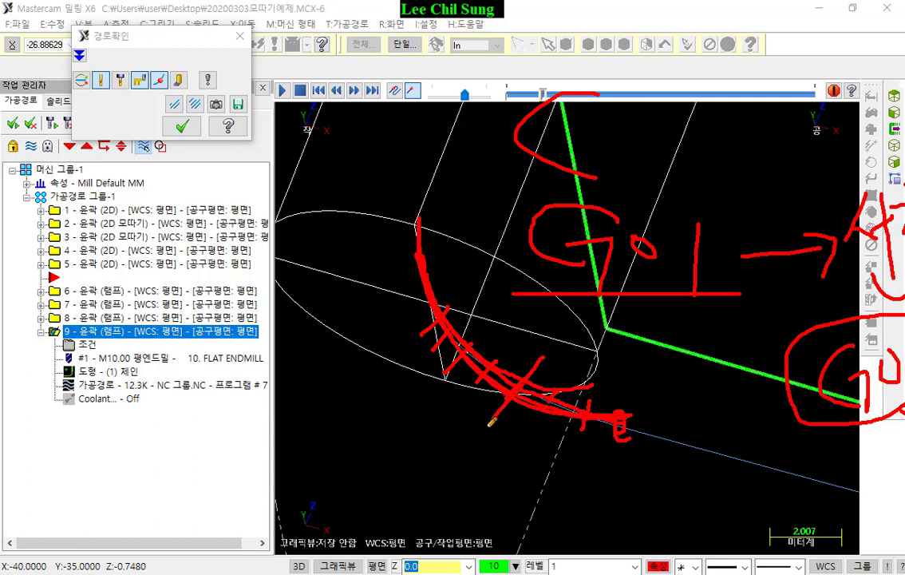
drag(523, 334, 447, 412)
drag(498, 322, 416, 384)
drag(477, 301, 399, 366)
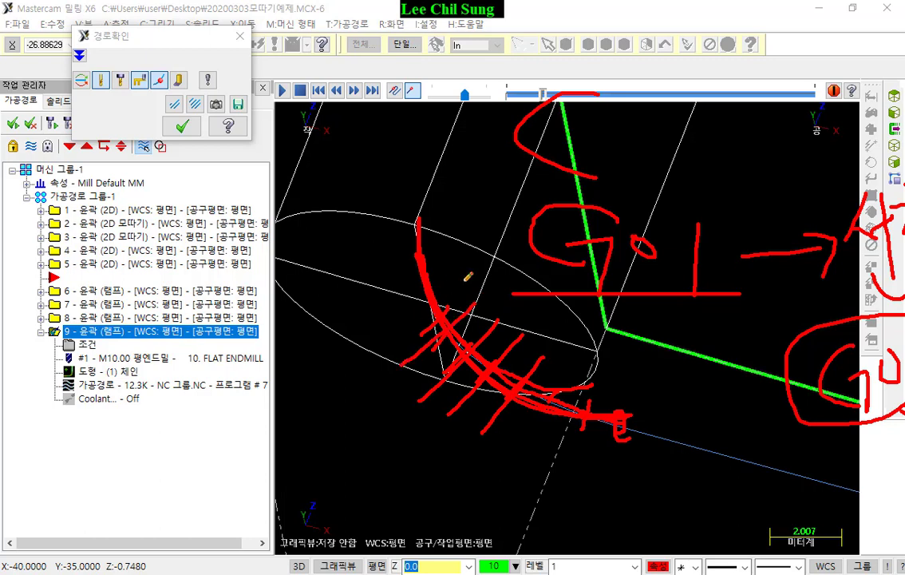
drag(462, 281, 355, 330)
drag(437, 256, 349, 294)
drag(459, 232, 323, 242)
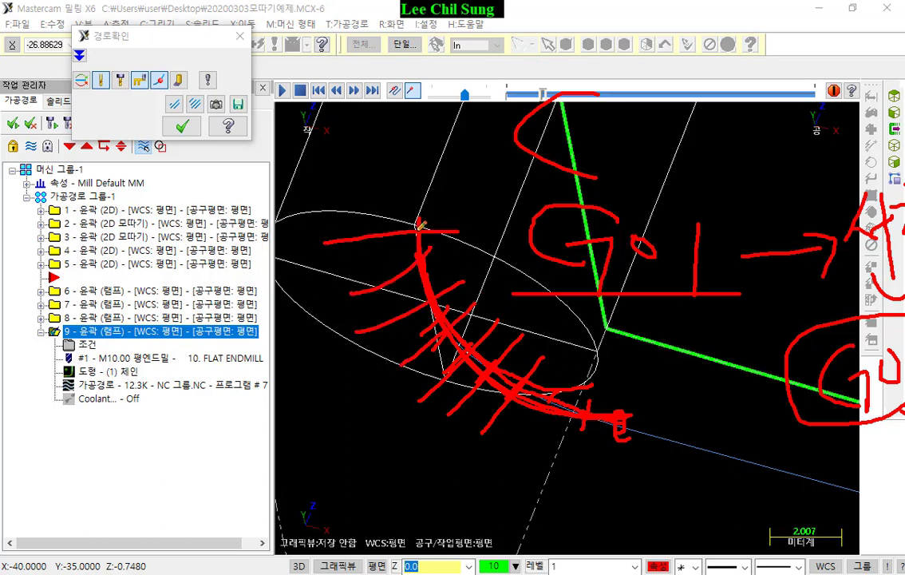
mouse_move(689, 86)
mouse_down()
mouse_move(627, 148)
mouse_move(670, 128)
mouse_move(700, 99)
mouse_move(814, 127)
mouse_move(537, 155)
mouse_move(830, 60)
mouse_move(822, 132)
mouse_up()
drag(580, 397, 426, 263)
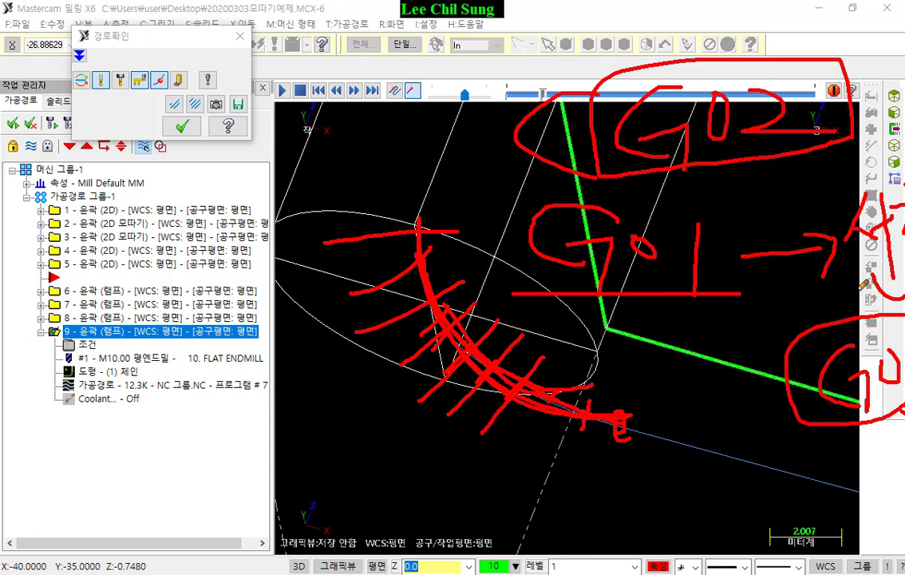
drag(864, 285, 880, 292)
right_click(608, 290)
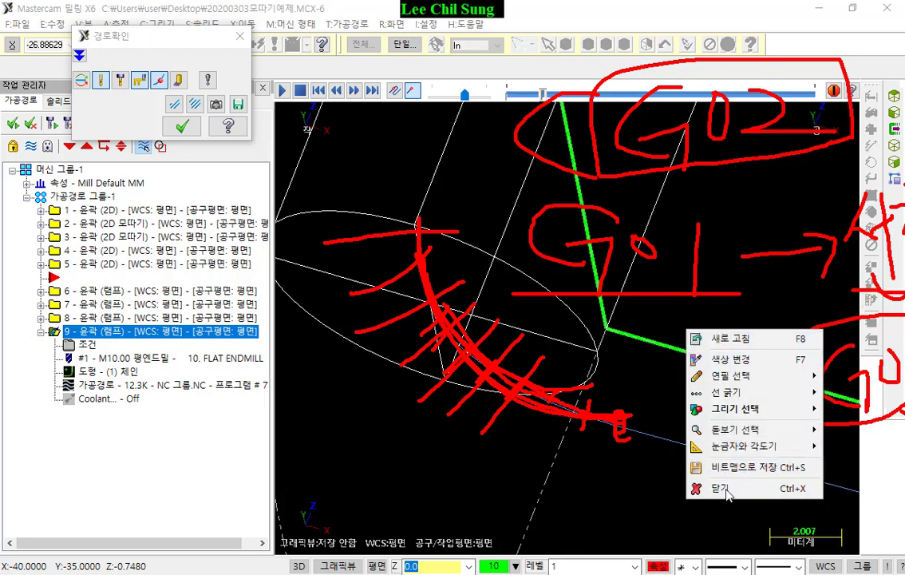
click(643, 436)
click(182, 126)
- Turn off linear output of helix moves in operation 9's cut parameters and regenerate its toolpath
click(86, 344)
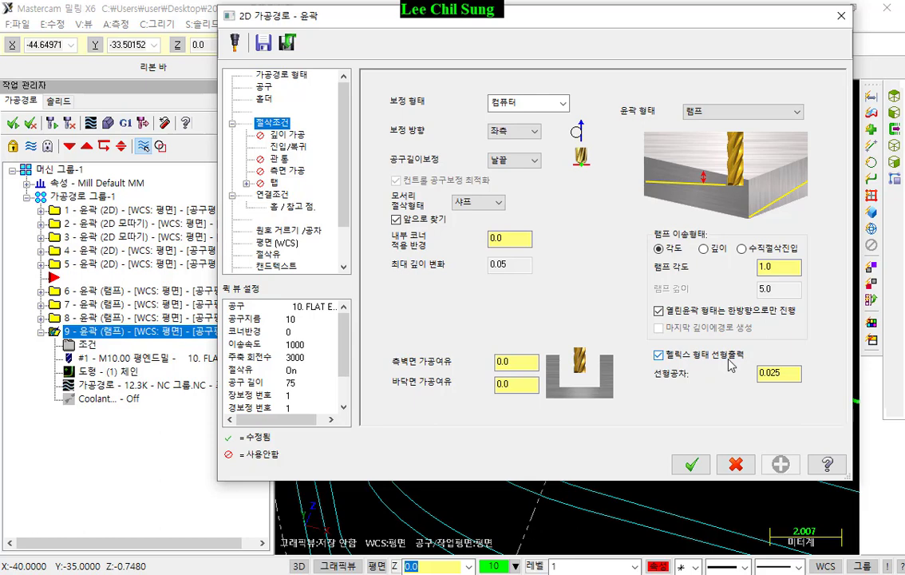
click(719, 354)
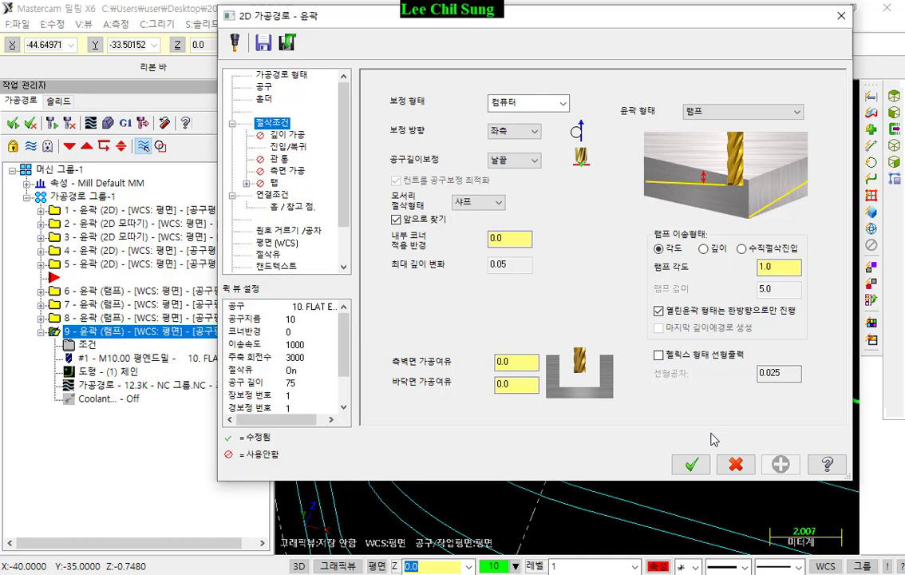
click(691, 463)
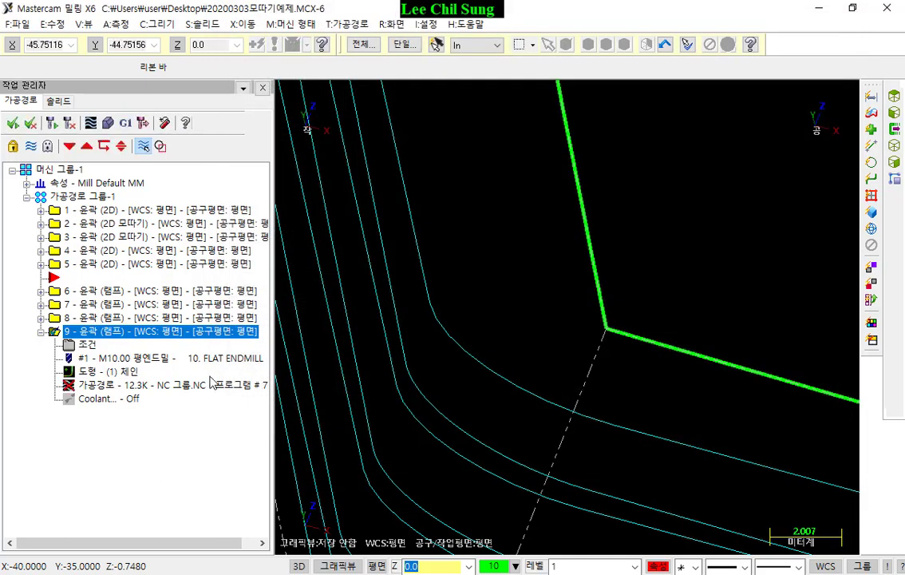
click(51, 122)
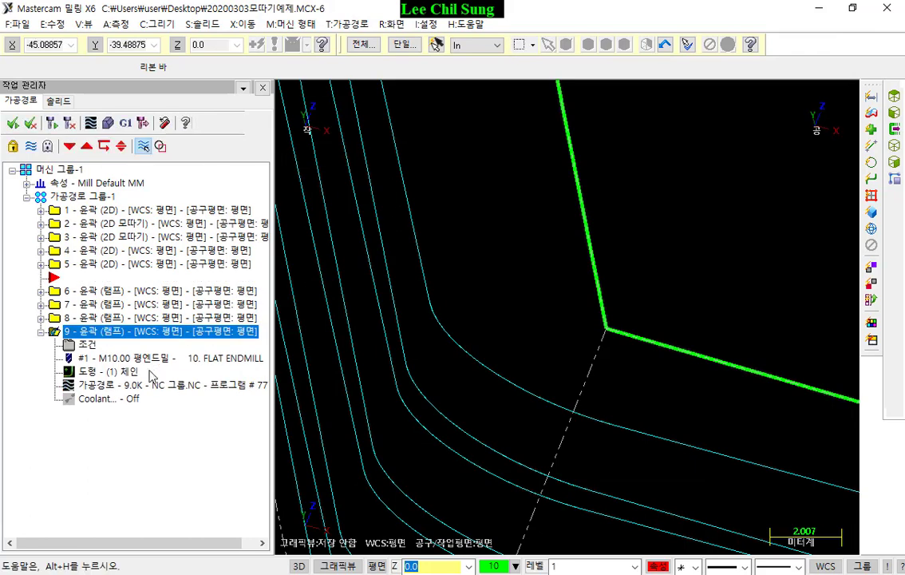
- Backplot operation 9 at the first corner, mark cross strokes along the corner arc and clear them
click(91, 123)
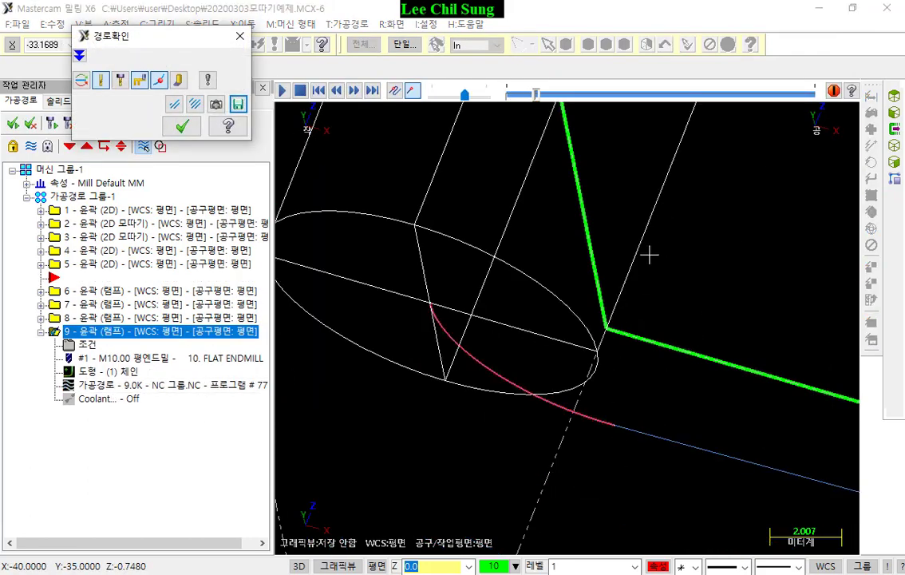
click(608, 435)
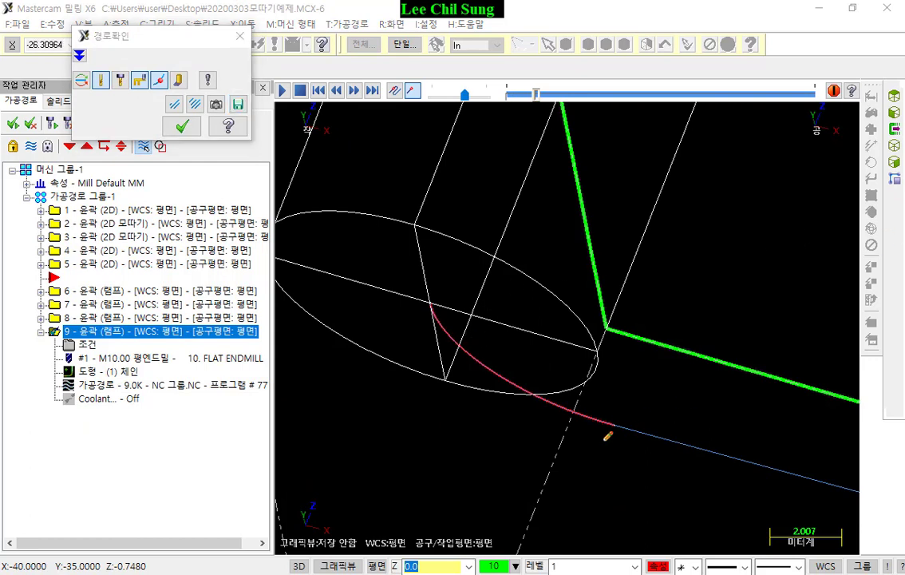
drag(576, 431, 595, 405)
drag(528, 427, 573, 399)
drag(489, 406, 526, 370)
drag(455, 384, 491, 368)
drag(477, 344, 434, 368)
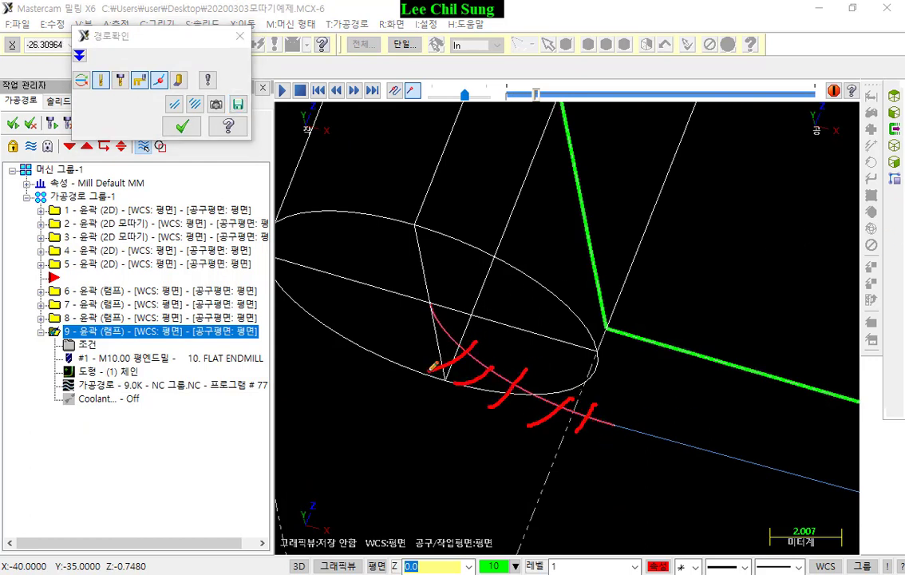
drag(467, 323, 373, 334)
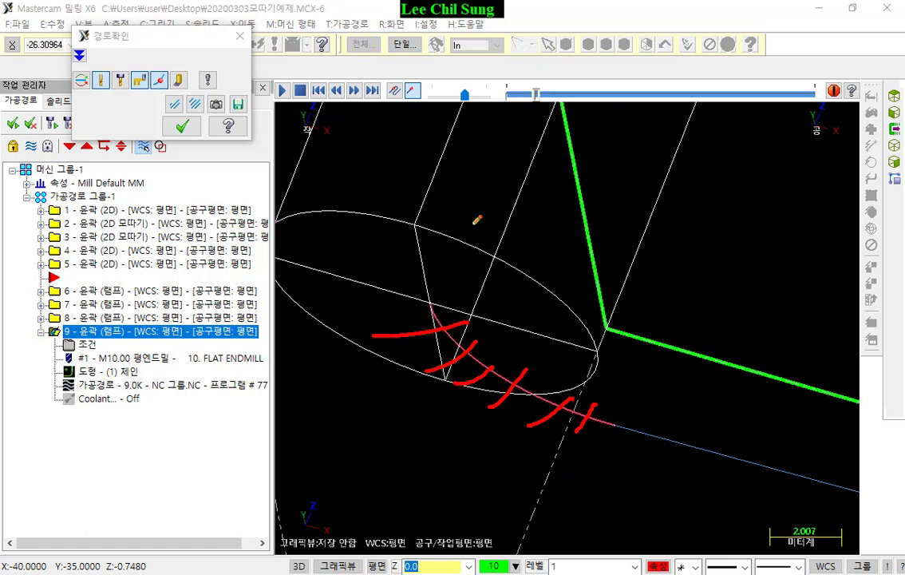
right_click(687, 235)
click(717, 398)
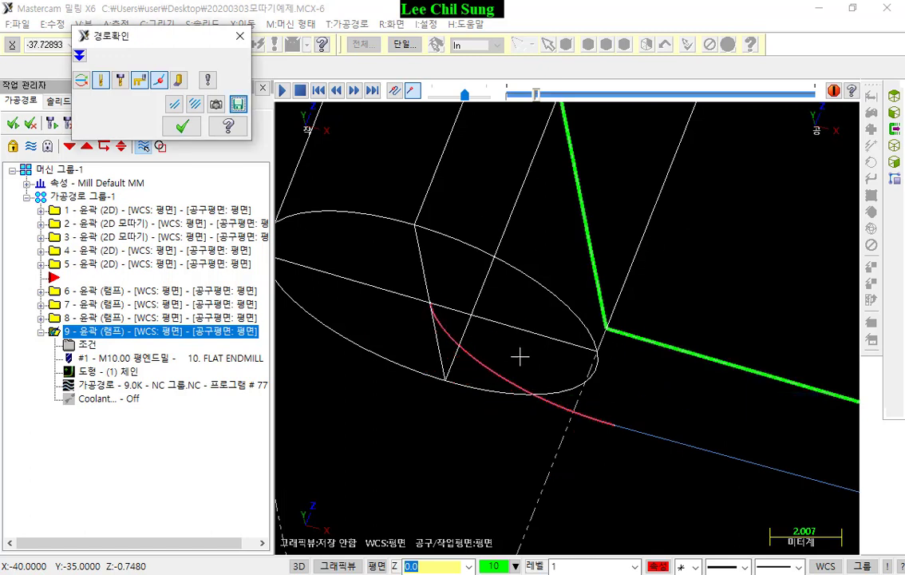
- Expand the backplot dialog and review operation 9's cycle time, path lengths, coordinate extents and feed rates
click(79, 55)
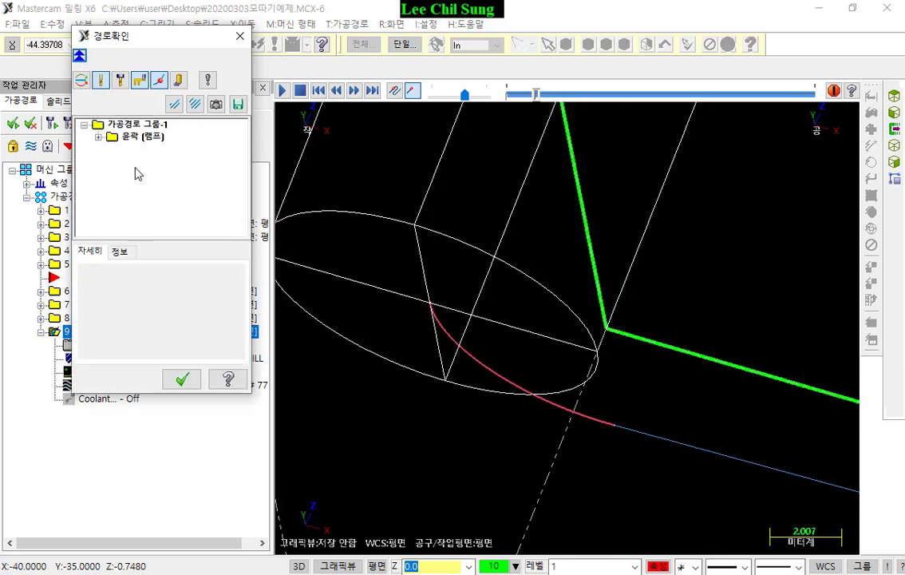
click(119, 250)
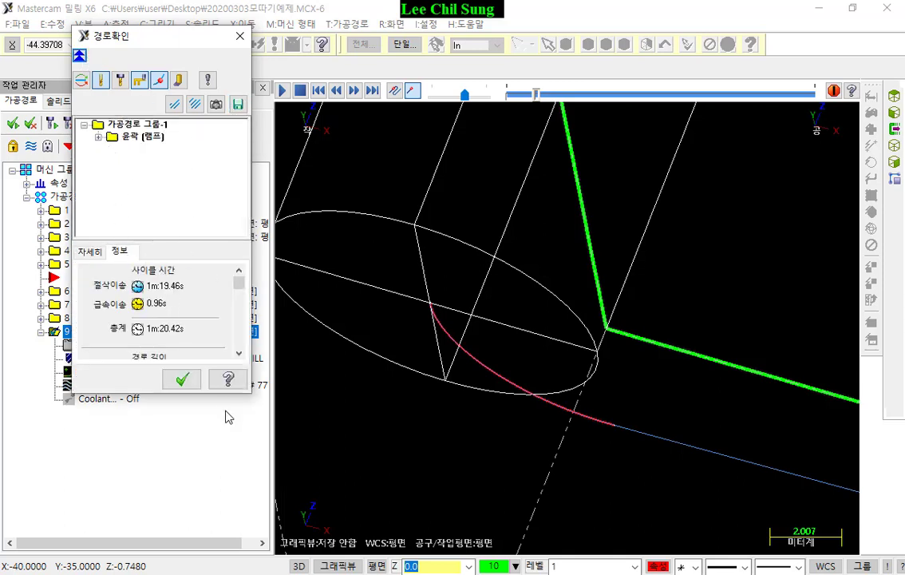
drag(224, 397, 224, 539)
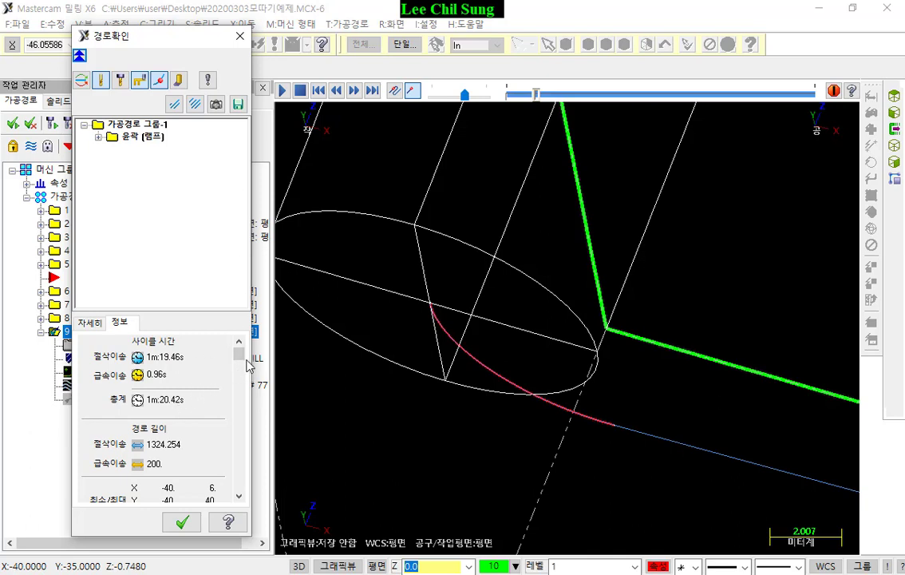
click(568, 361)
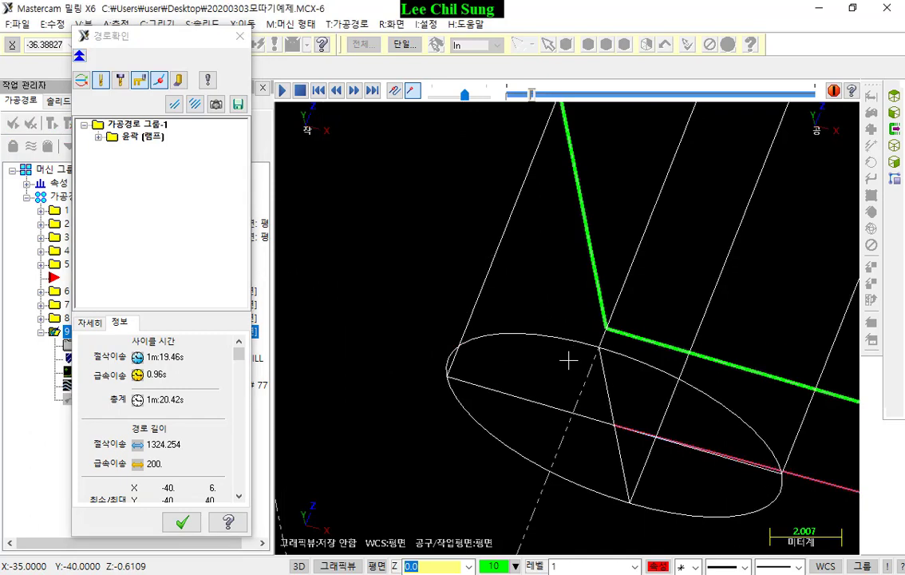
click(242, 357)
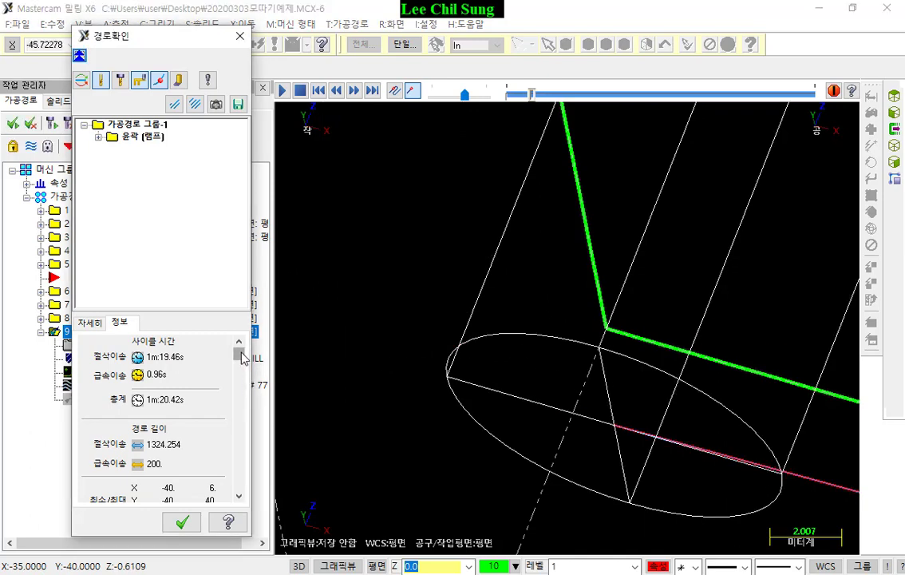
drag(242, 357, 245, 488)
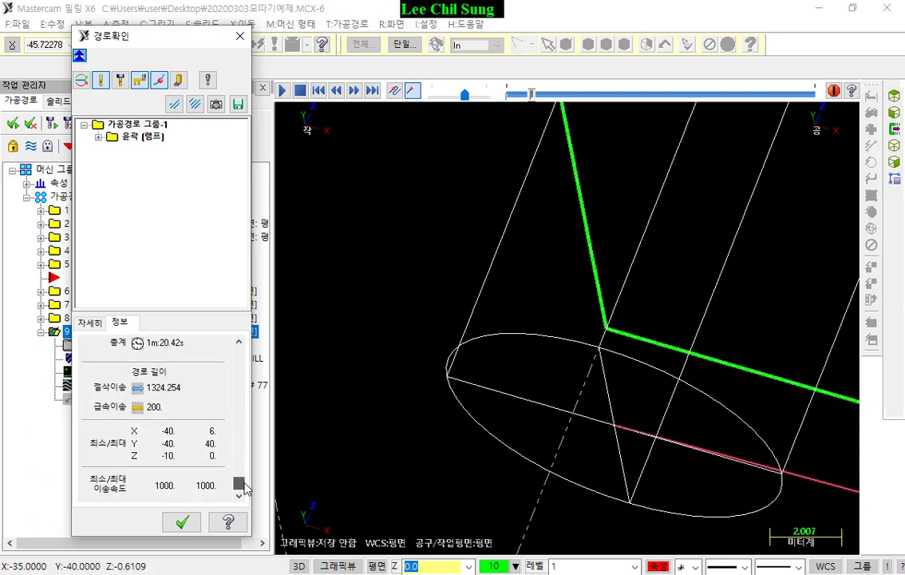
scroll(217, 443, up, 3)
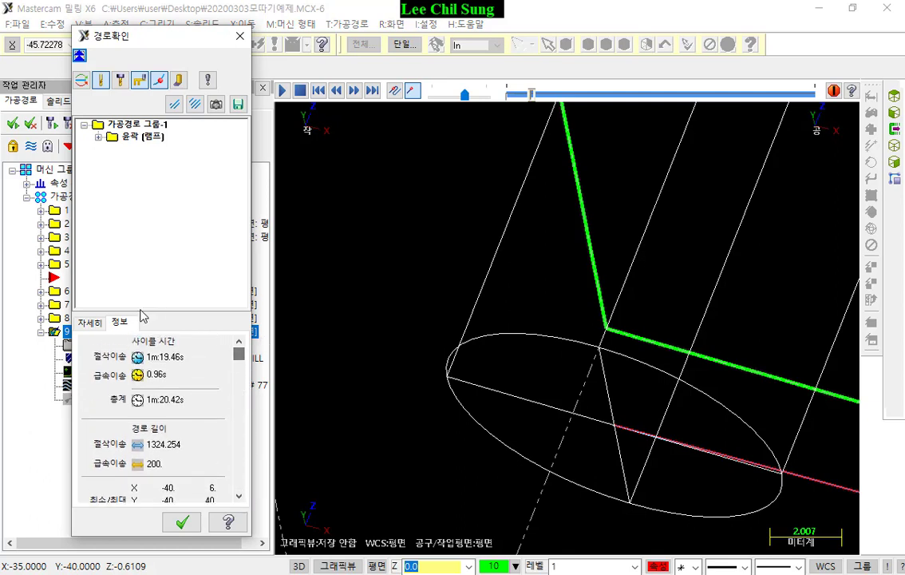
- Show the corner arc move's details, circle its type, end point and center, and annotate it as G02
click(90, 322)
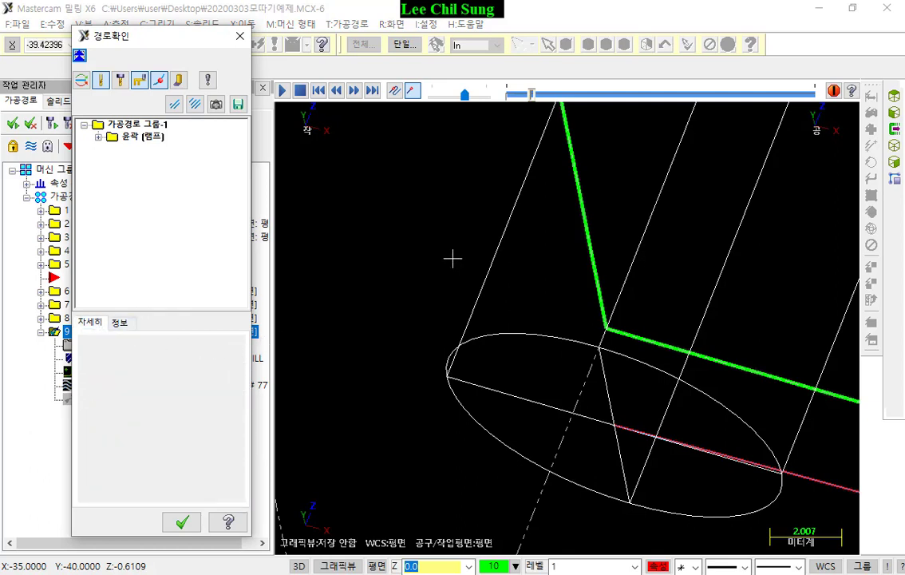
key(s)
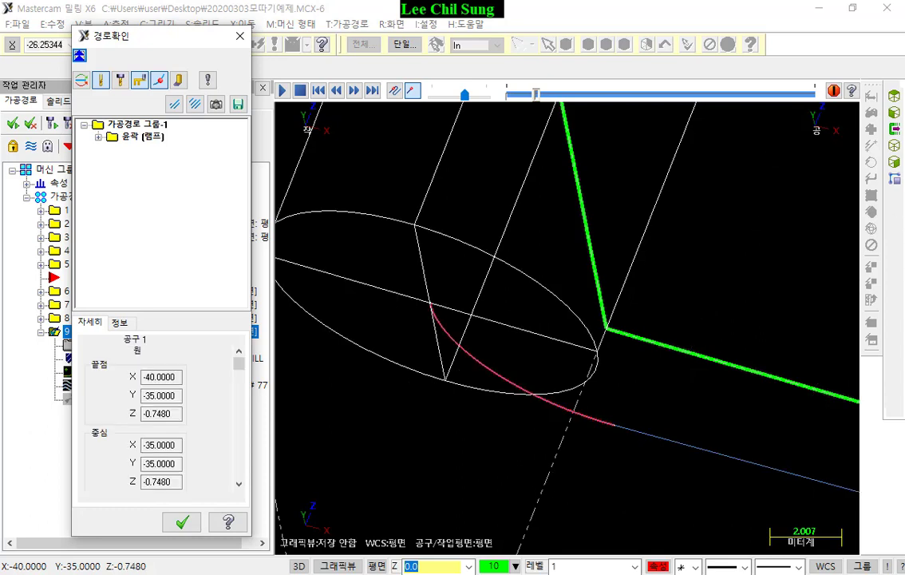
mouse_move(181, 354)
mouse_down()
mouse_move(160, 361)
mouse_move(155, 313)
mouse_move(176, 319)
mouse_up()
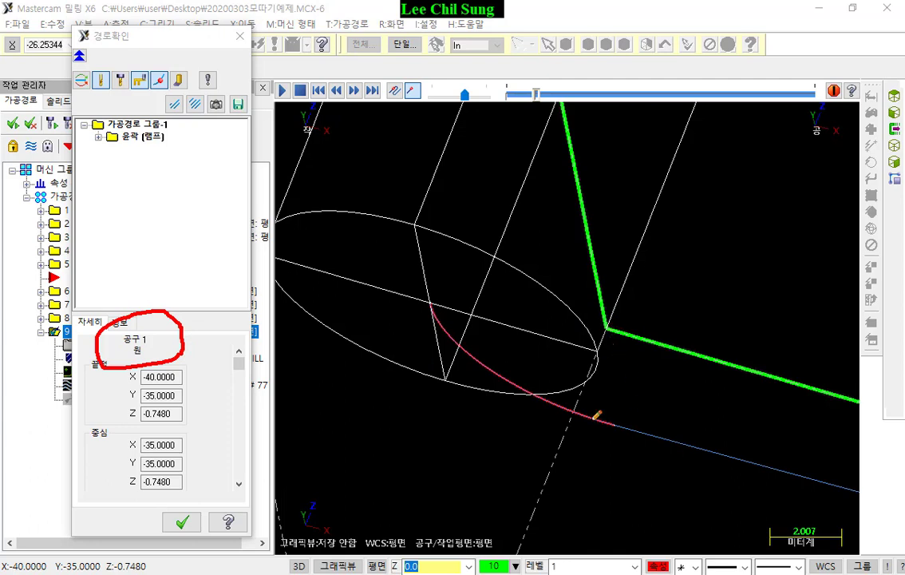
mouse_move(163, 504)
mouse_down()
mouse_move(133, 435)
mouse_move(160, 433)
mouse_move(148, 387)
mouse_move(104, 375)
mouse_move(187, 348)
mouse_move(195, 412)
mouse_up()
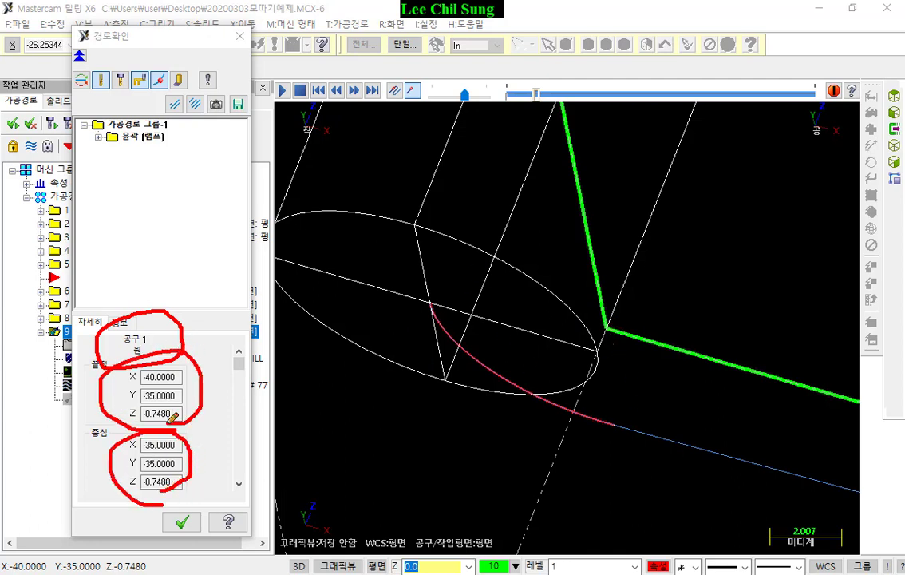
mouse_move(153, 238)
mouse_down()
mouse_move(160, 263)
mouse_move(210, 245)
mouse_move(242, 268)
mouse_move(232, 243)
mouse_move(98, 211)
mouse_move(249, 230)
mouse_move(270, 292)
mouse_up()
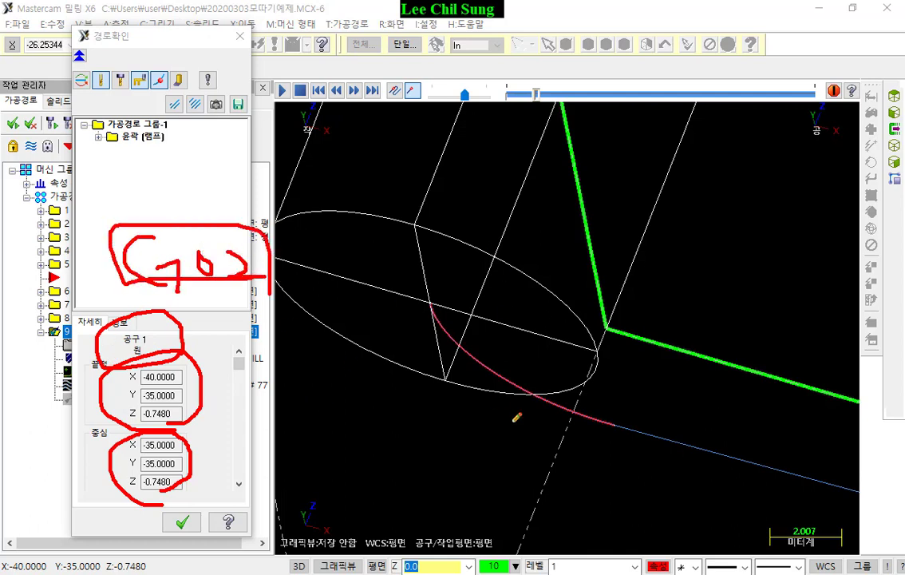
- Mark the corner arc's divisions, both ends and its end-point Z, clear the annotations and close the backplot
mouse_move(573, 419)
mouse_down()
mouse_move(577, 429)
mouse_move(589, 403)
mouse_up()
mouse_move(127, 342)
mouse_down()
mouse_move(137, 347)
mouse_move(130, 352)
mouse_up()
mouse_move(533, 361)
mouse_down()
mouse_move(527, 397)
mouse_move(410, 365)
mouse_move(470, 317)
mouse_up()
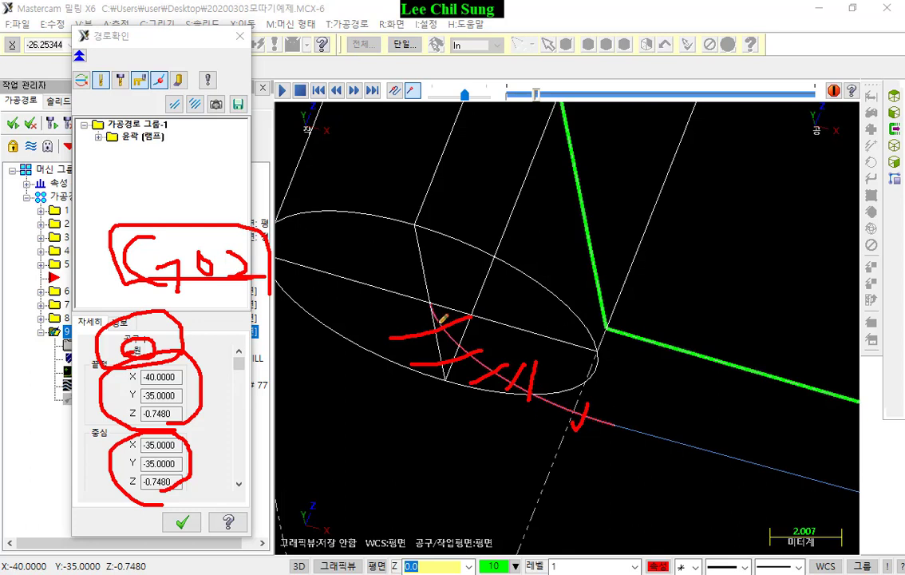
drag(621, 412, 617, 415)
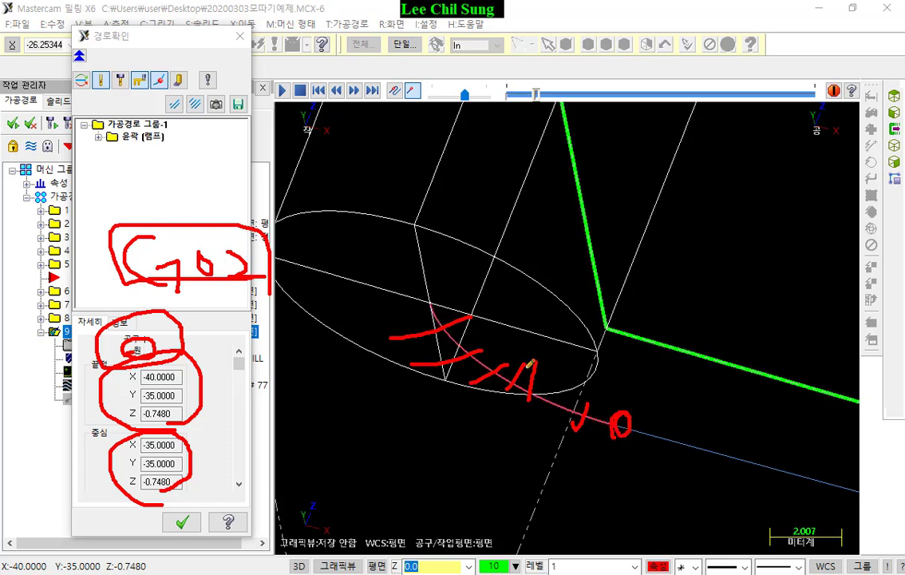
drag(437, 301, 435, 324)
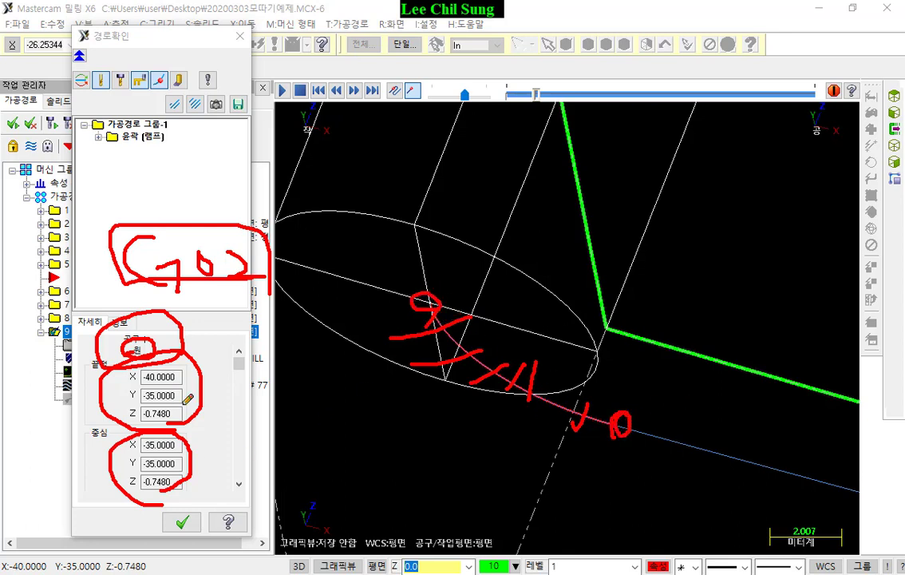
mouse_move(188, 399)
mouse_down()
mouse_move(186, 418)
mouse_move(120, 419)
mouse_move(130, 397)
mouse_move(126, 413)
mouse_up()
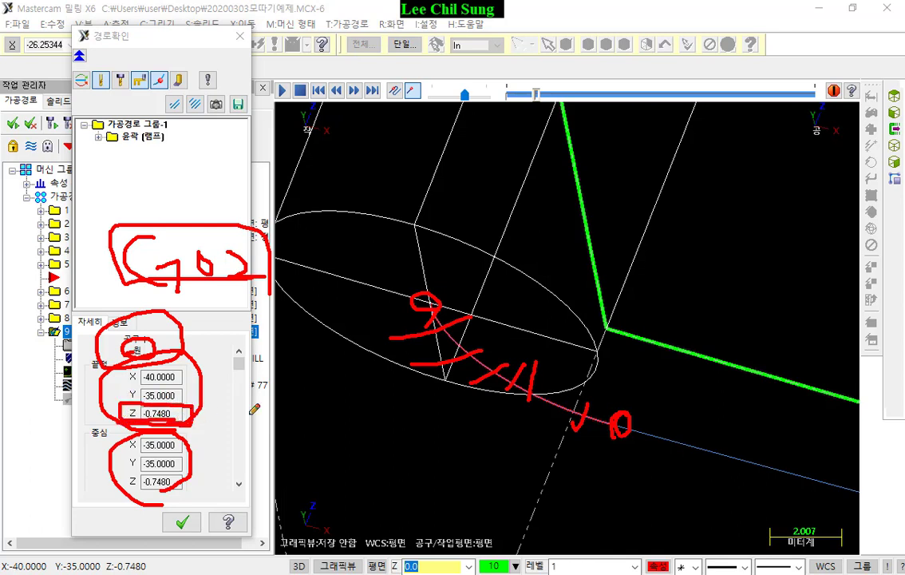
right_click(328, 373)
click(403, 536)
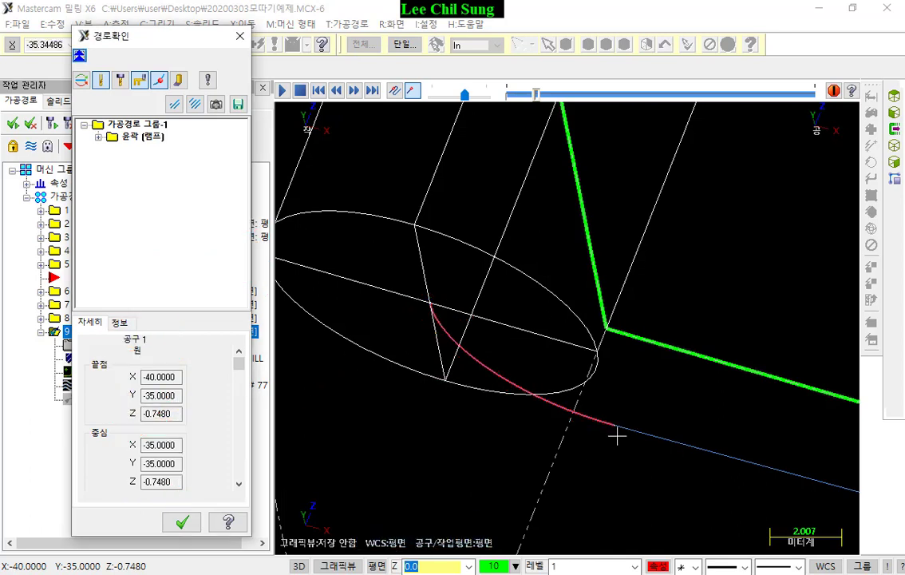
click(633, 430)
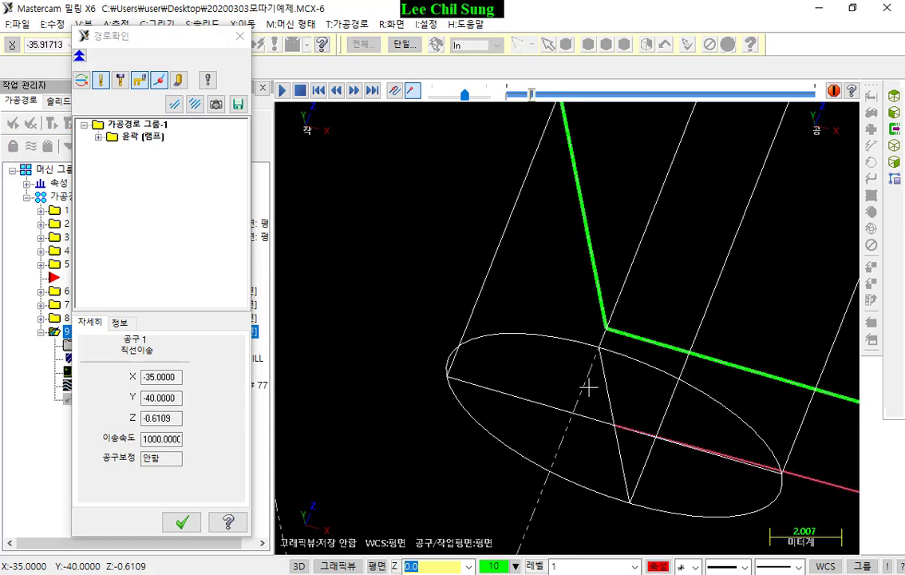
click(240, 37)
- Try toggling linear output of helix moves in operation 9's cut parameters
click(86, 344)
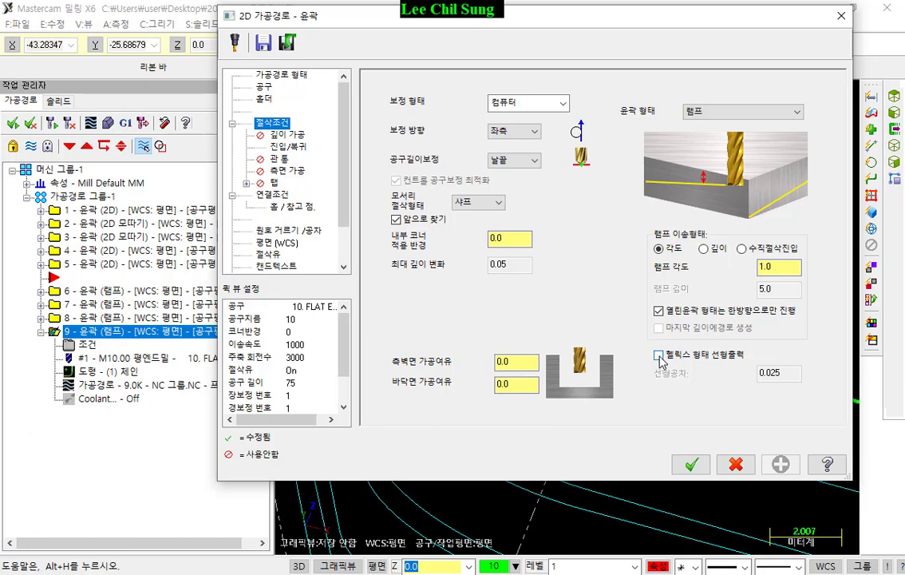
click(659, 355)
click(659, 356)
click(660, 355)
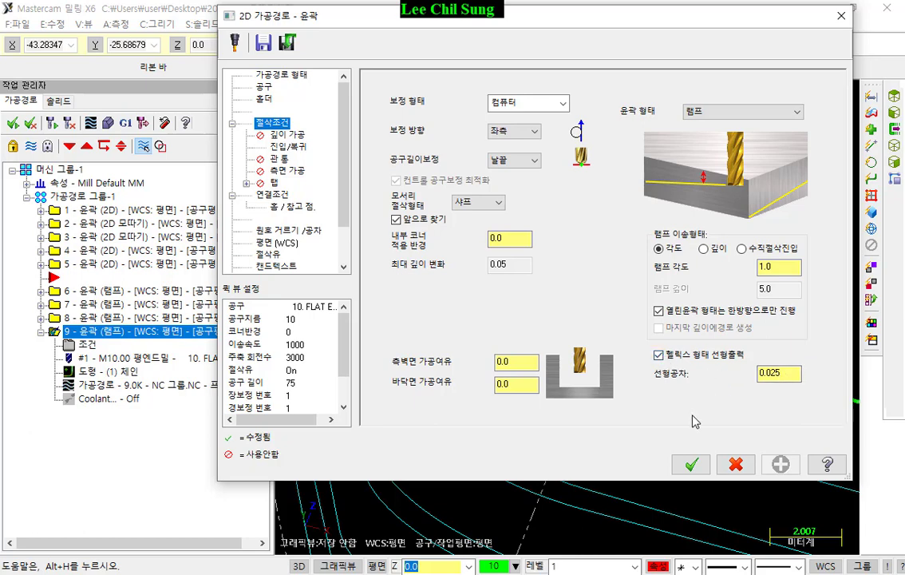
click(691, 464)
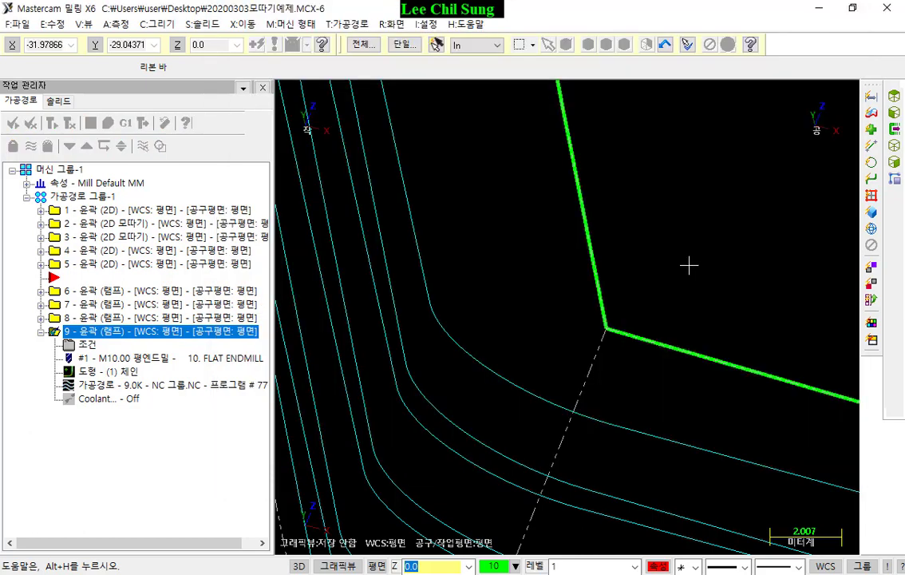
- Compare the displayed toolpaths of operations 8 and 9 and check operation 9's linear helix output setting
scroll(695, 220, down, 2)
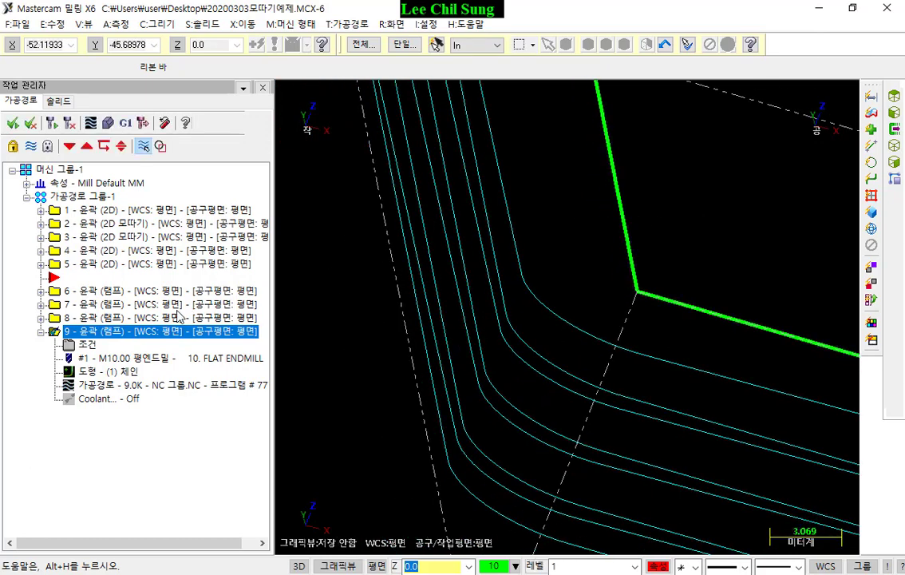
click(119, 318)
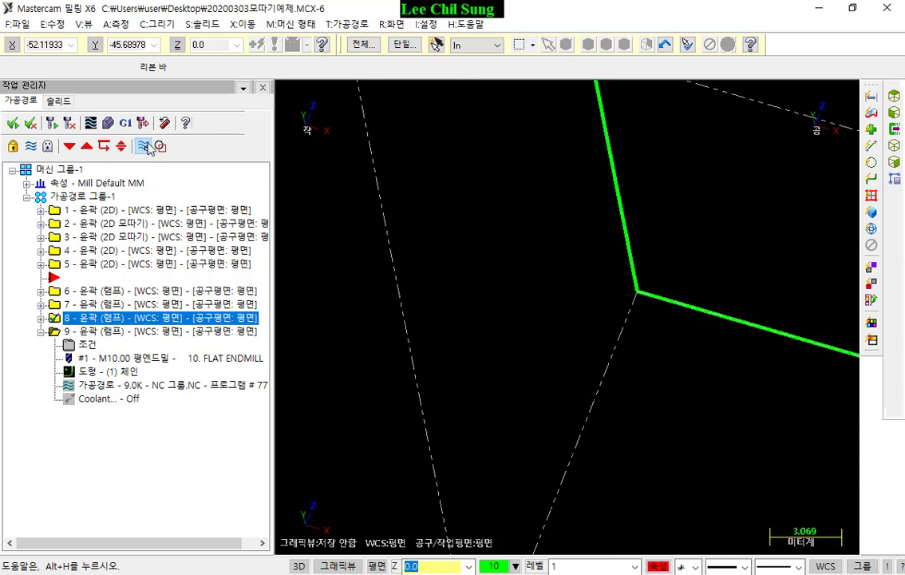
click(93, 334)
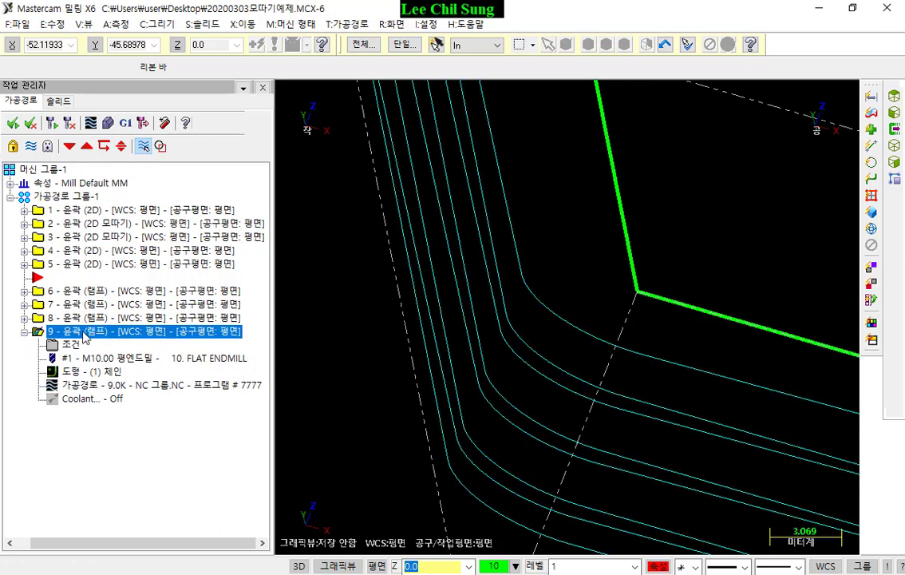
click(73, 344)
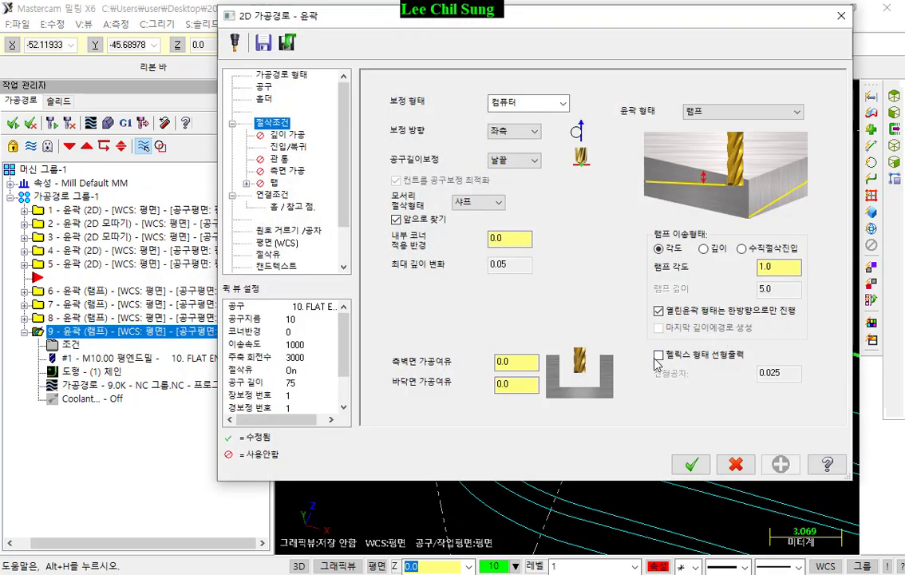
click(693, 465)
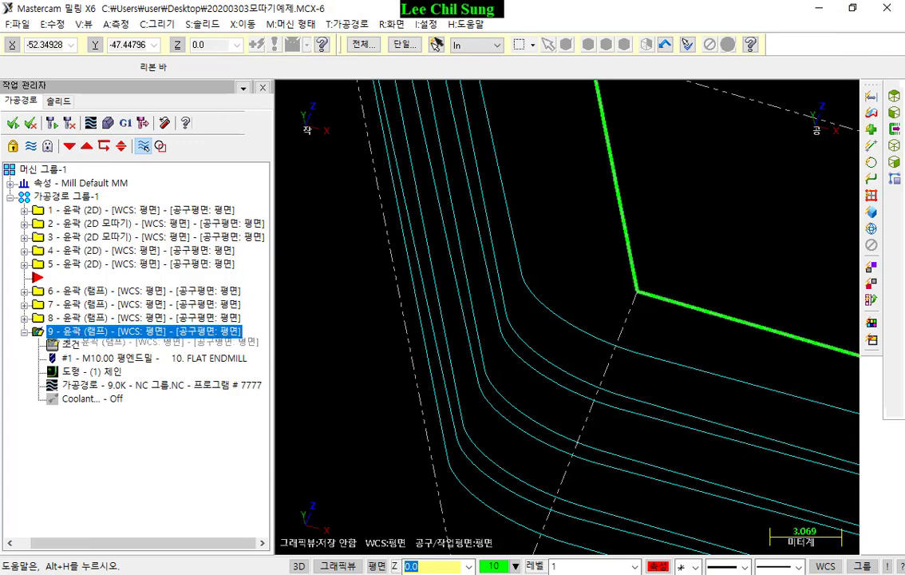
- Copy operation 9 to the end of the toolpath group as operation 10
drag(120, 330, 76, 431)
right_drag(76, 431, 127, 427)
click(172, 484)
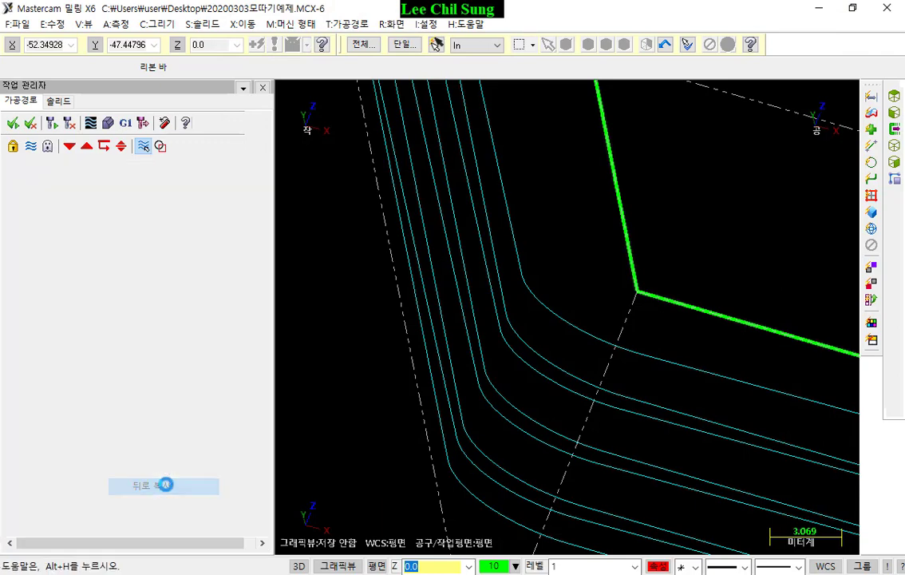
- Turn on linear output of helix moves with tolerance 0.025 in operation 10's cut parameters and regenerate its toolpath
click(88, 425)
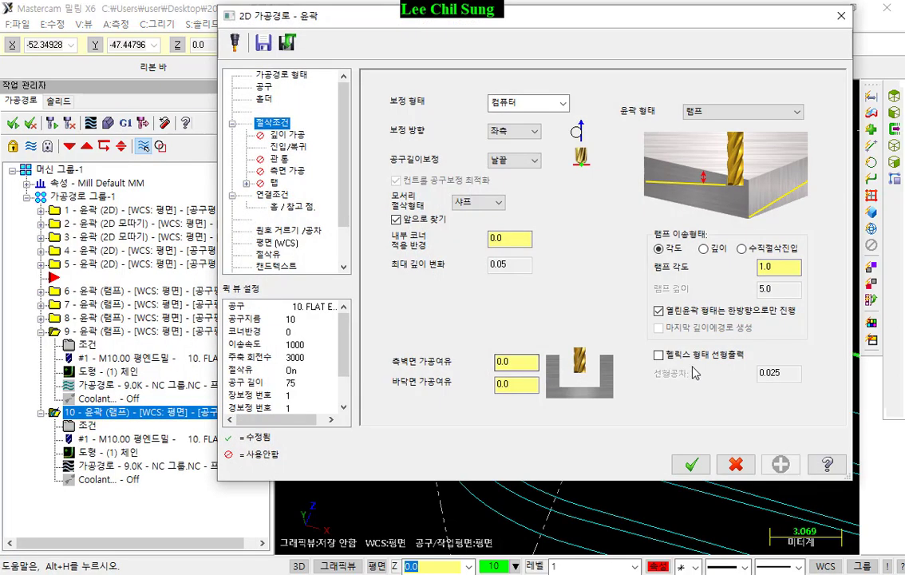
click(658, 354)
click(692, 465)
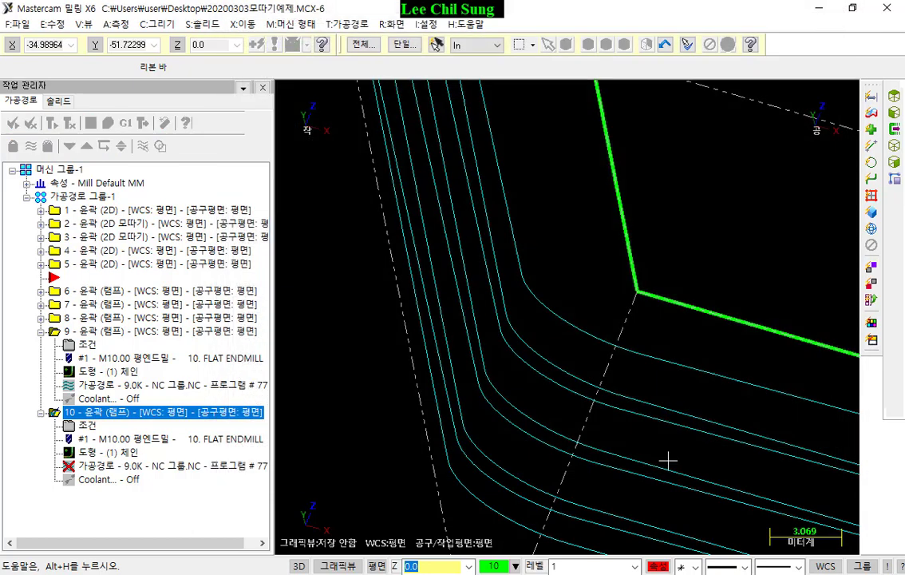
click(51, 122)
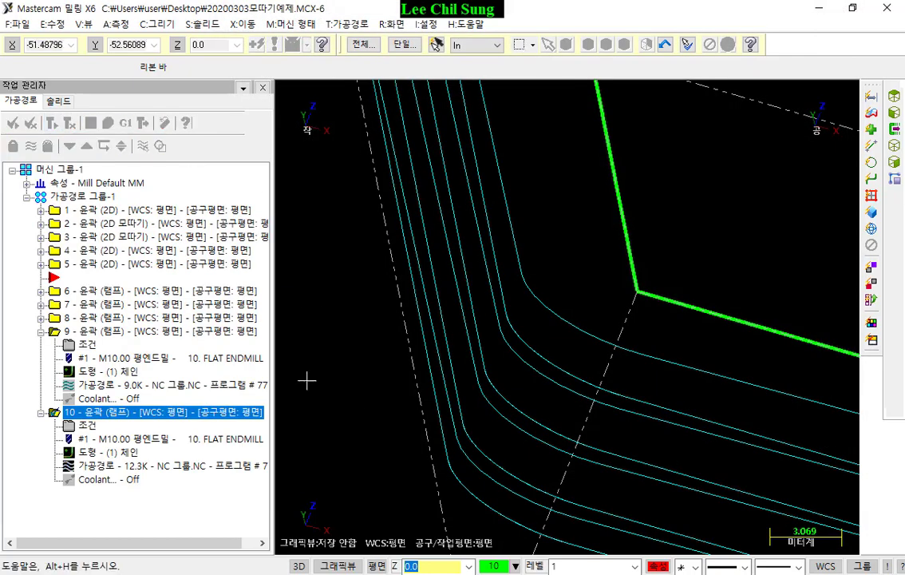
- Post only operation 9 to NC code, overwriting the existing NC file, and review the program from its start
click(100, 330)
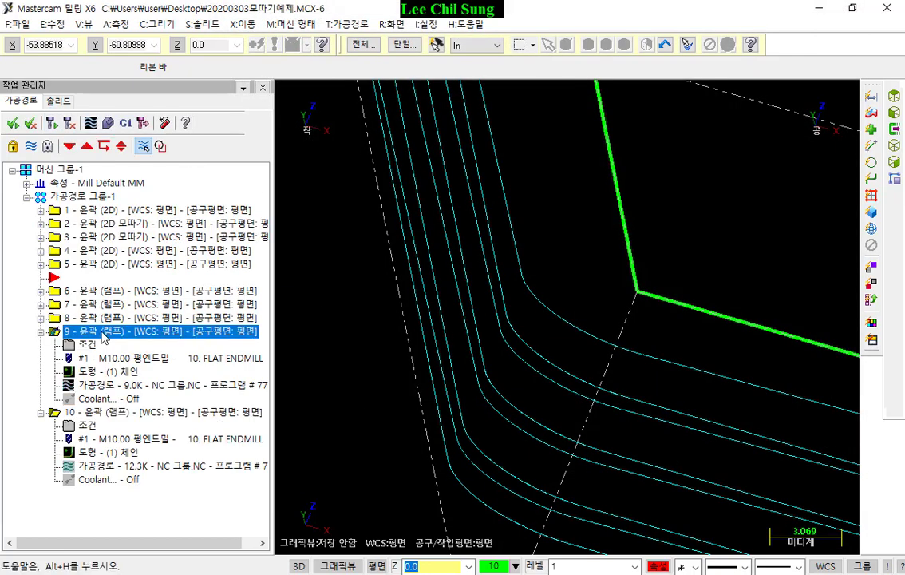
click(131, 119)
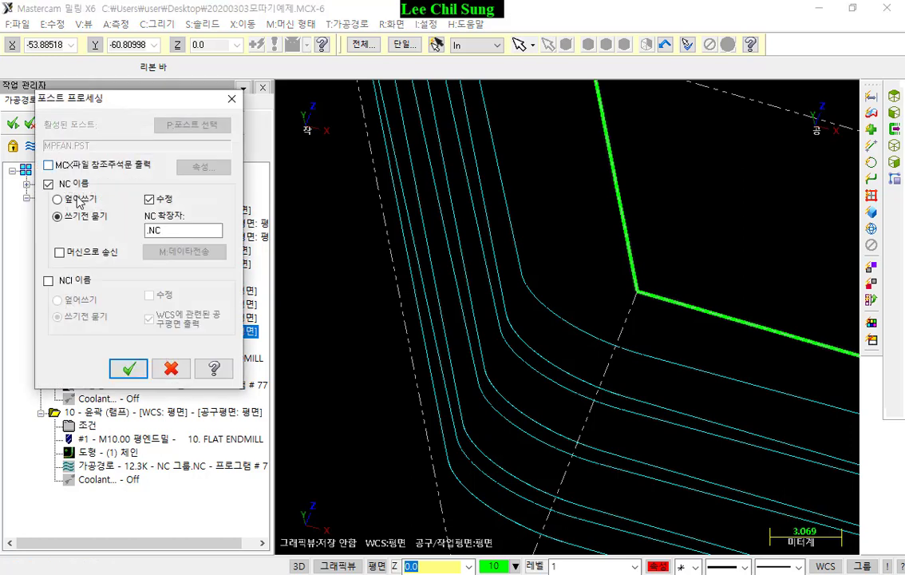
click(128, 368)
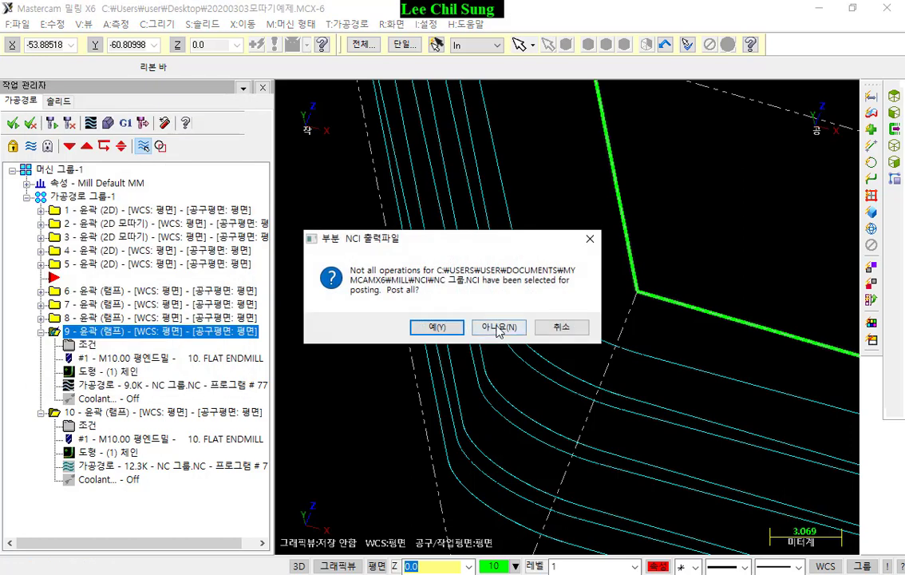
click(441, 293)
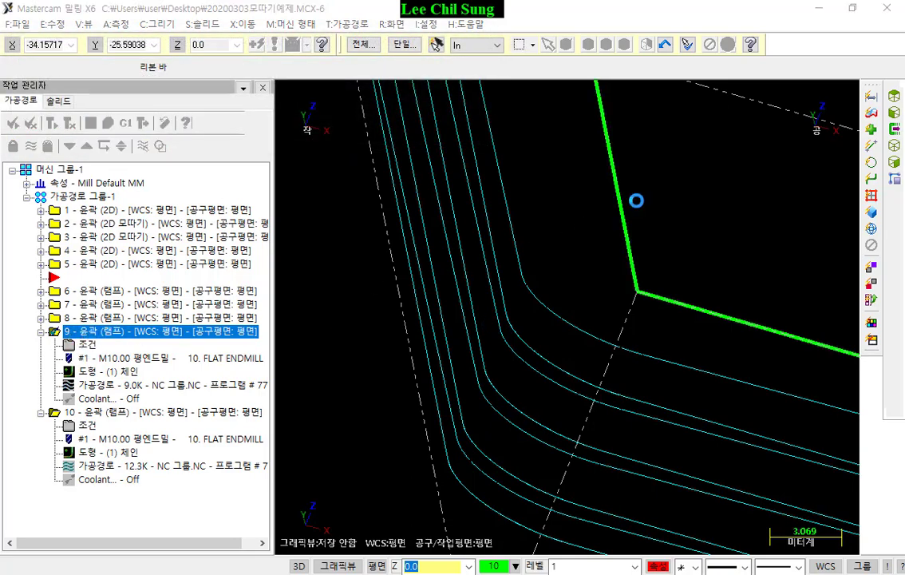
scroll(300, 375, up, 1)
scroll(403, 343, up, 18)
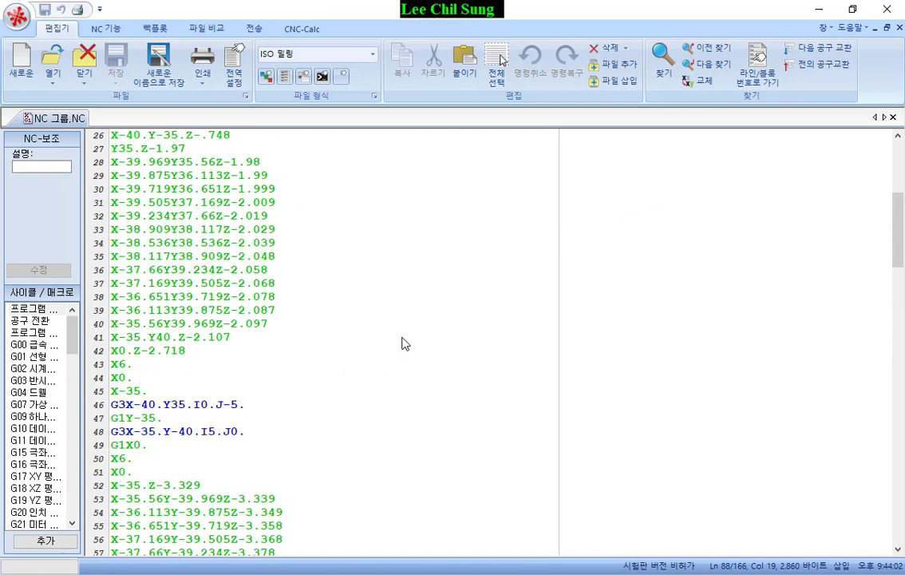
- Backplot the posted program in the NC editor, simplify the tool display to a thin line, and inspect the rounded corner moves
click(155, 28)
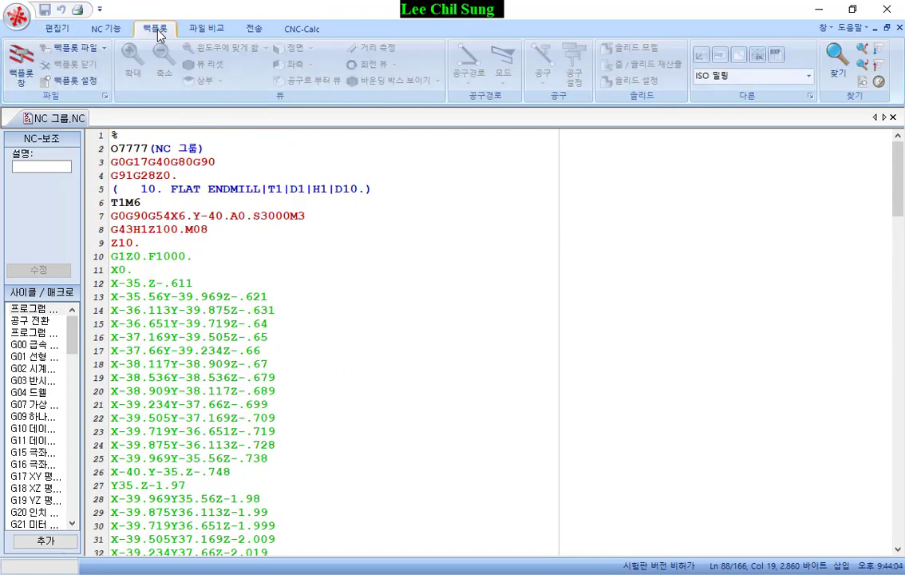
click(22, 64)
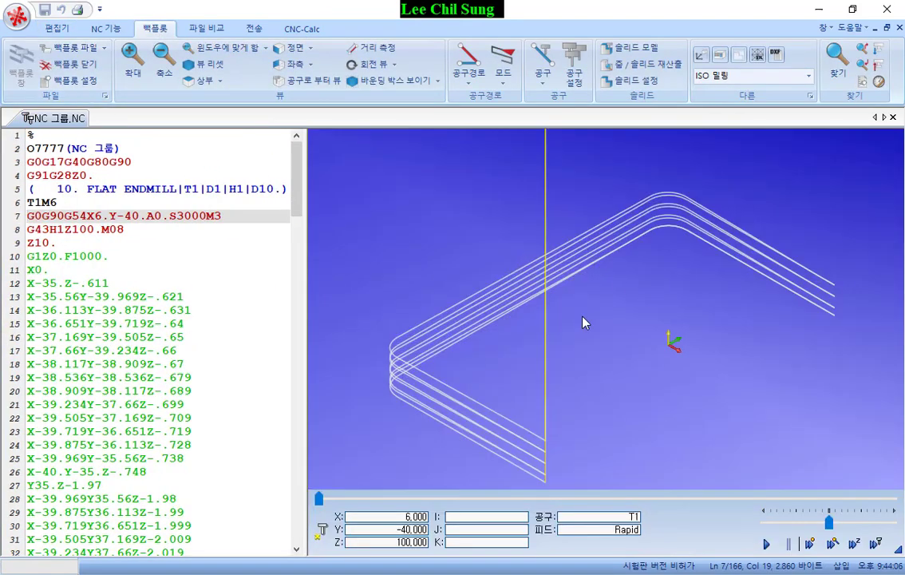
scroll(586, 322, up, 3)
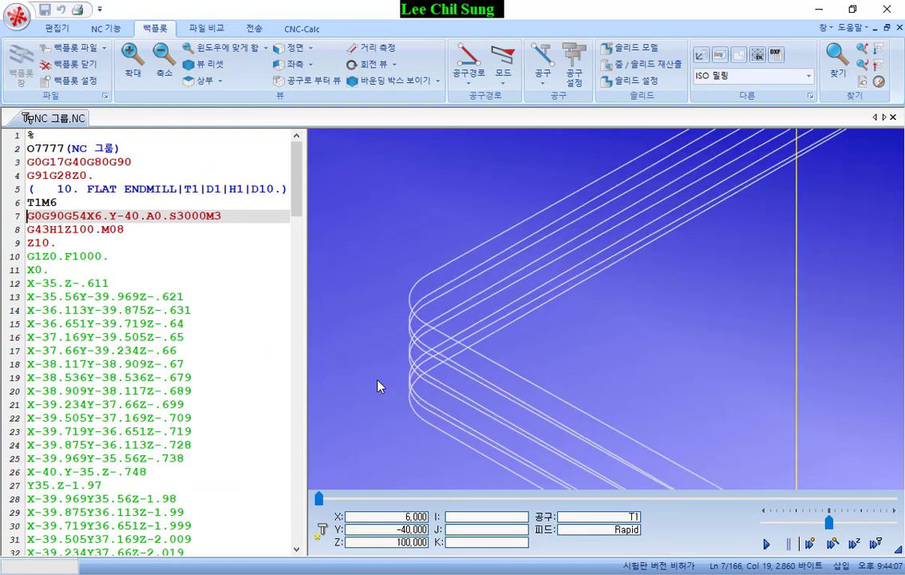
click(428, 325)
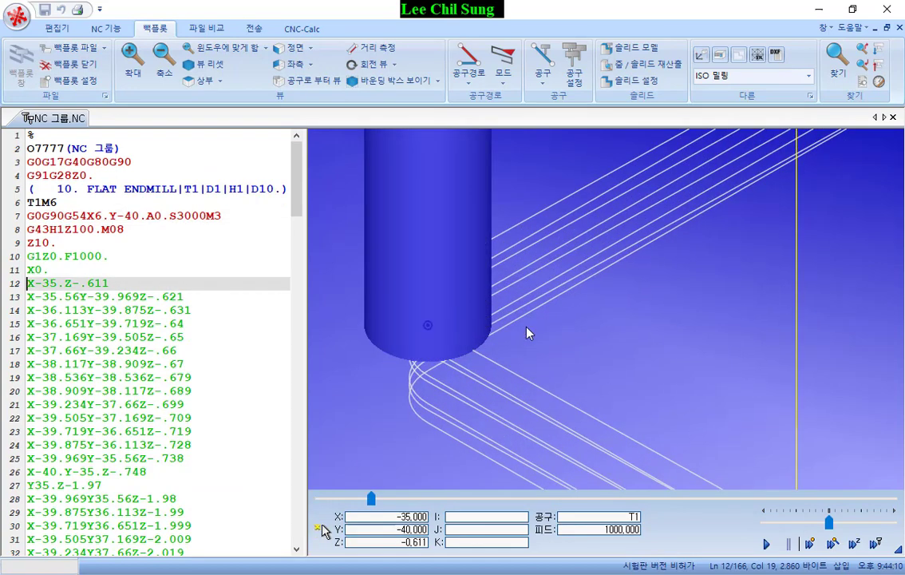
scroll(620, 357, down, 2)
scroll(627, 347, up, 3)
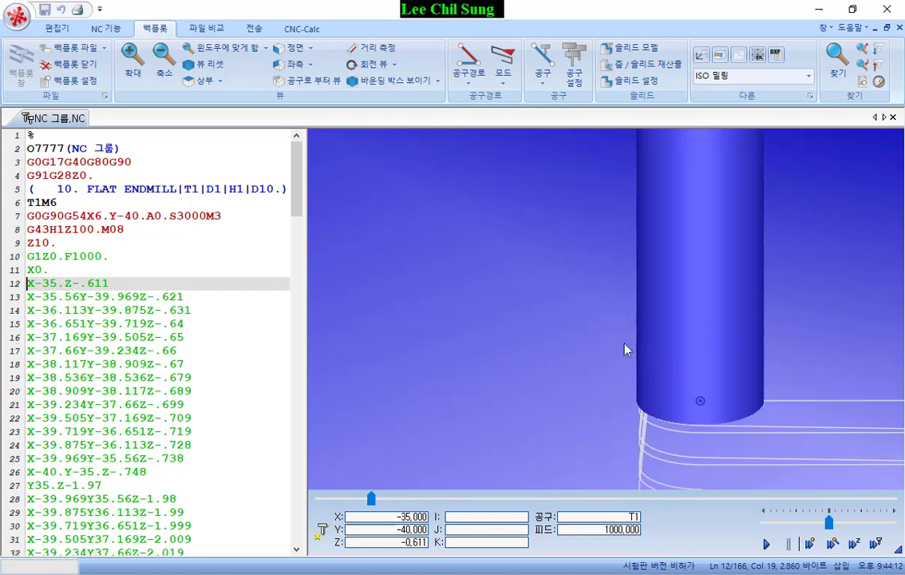
scroll(607, 343, down, 5)
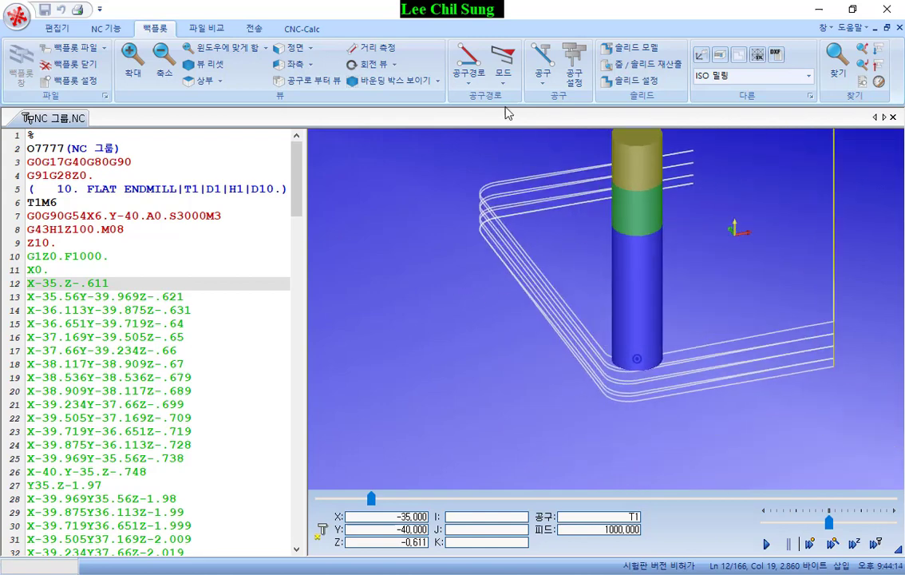
click(542, 68)
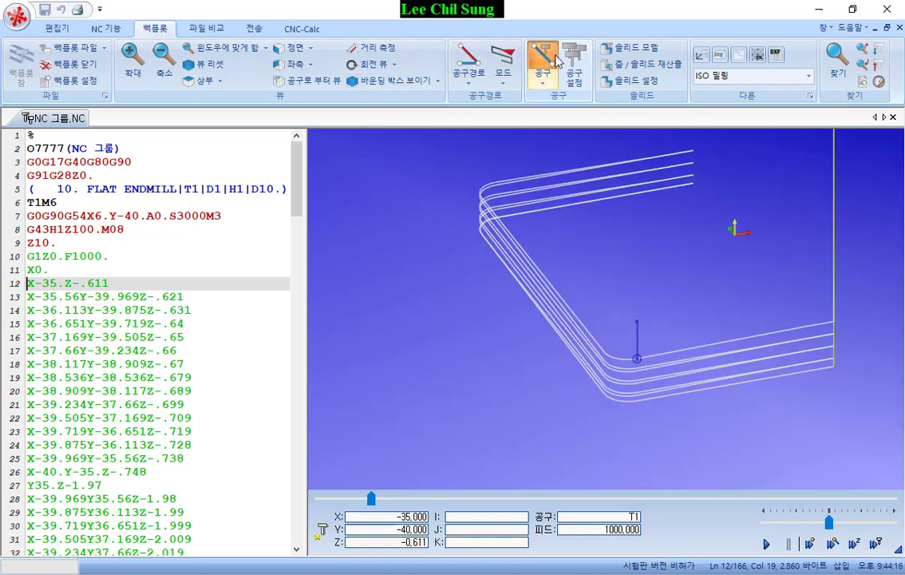
scroll(626, 307, up, 3)
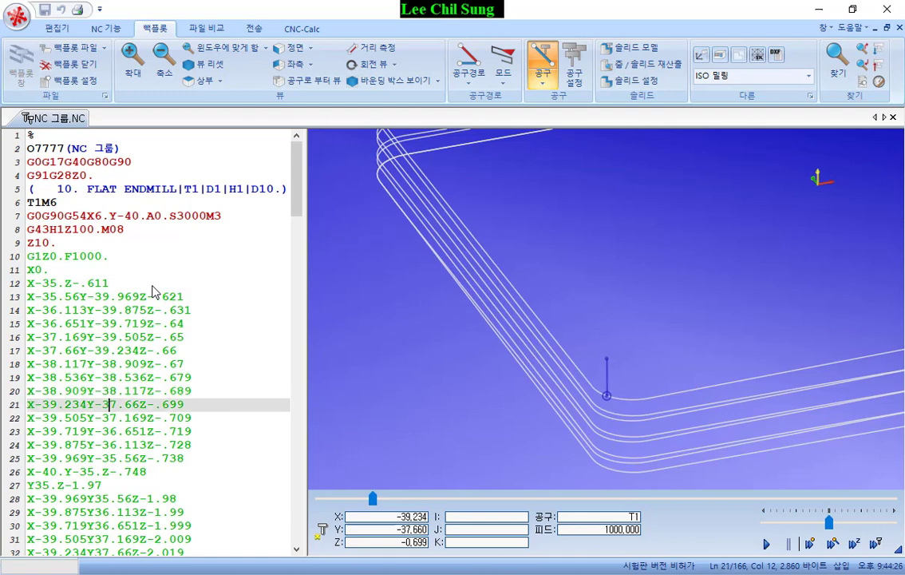
scroll(630, 427, up, 5)
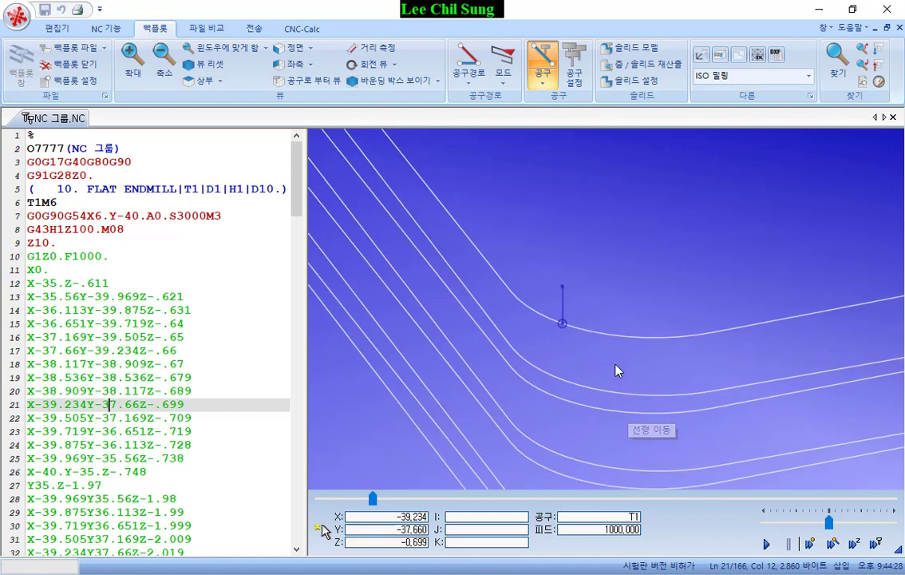
- Show the points on the backplotted toolpath and examine how the ramped corners are segmented
click(473, 81)
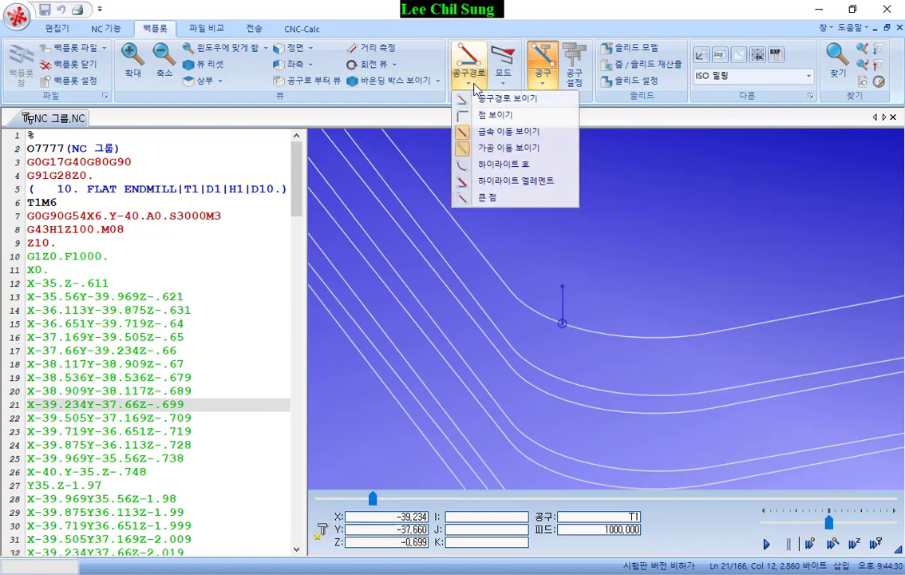
click(492, 114)
scroll(756, 313, up, 3)
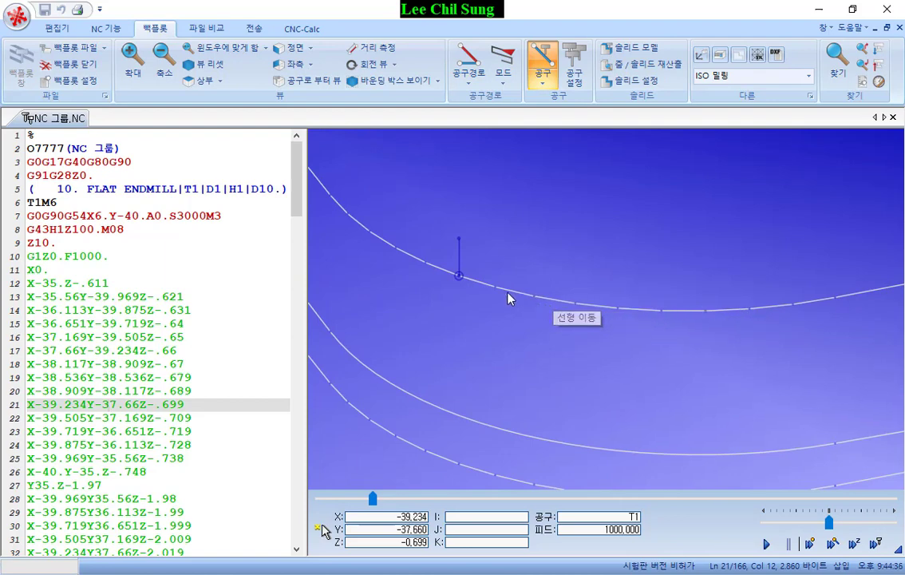
scroll(551, 294, down, 2)
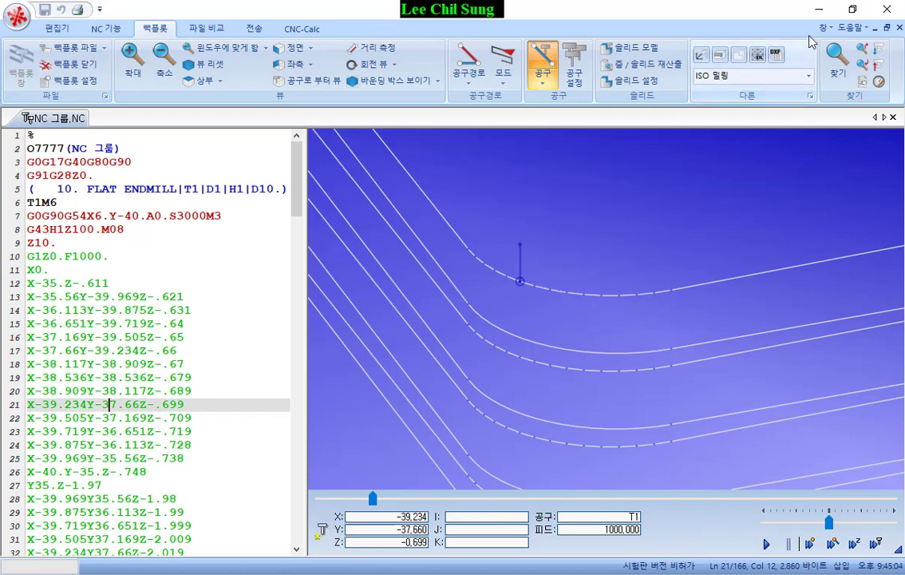
- Switch back to Mastercam and backplot operation 9 through its first corner to check the corner's move type
click(822, 10)
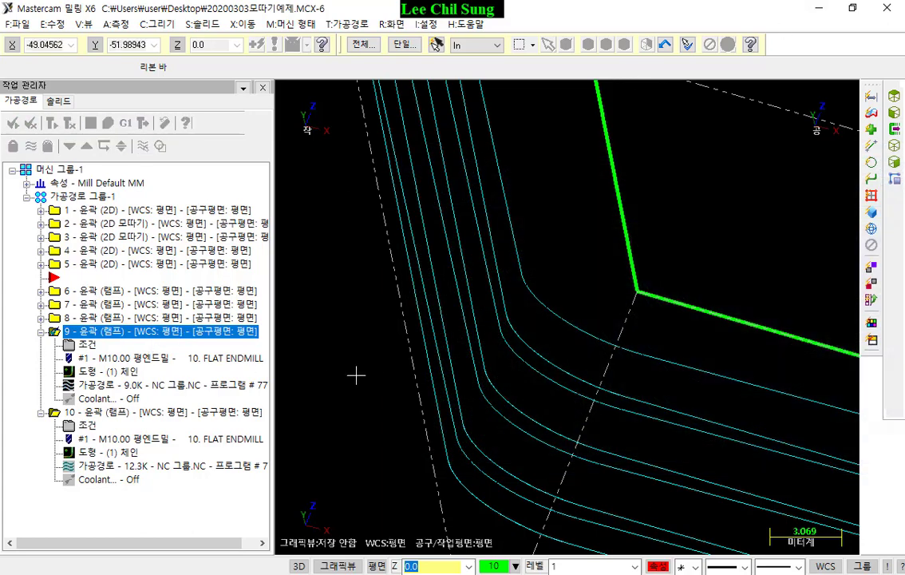
click(99, 385)
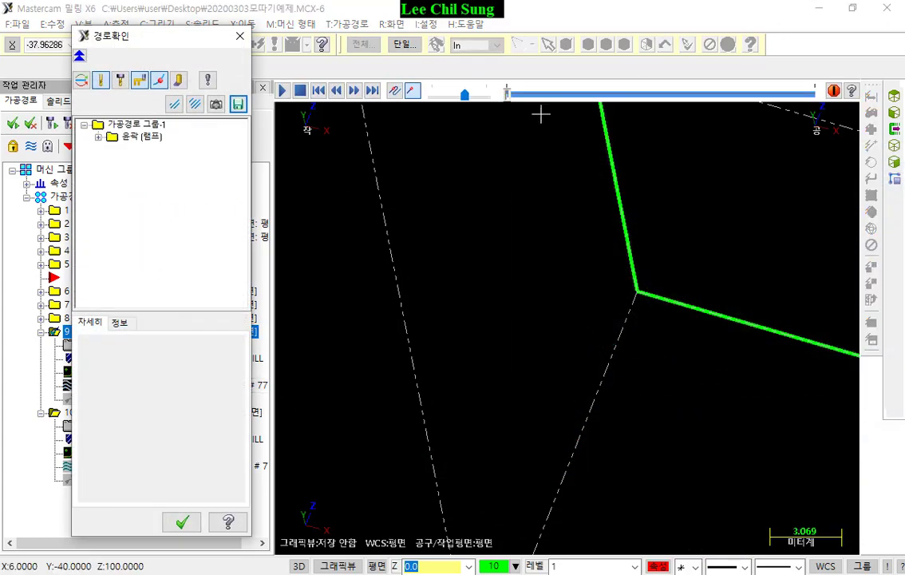
click(508, 94)
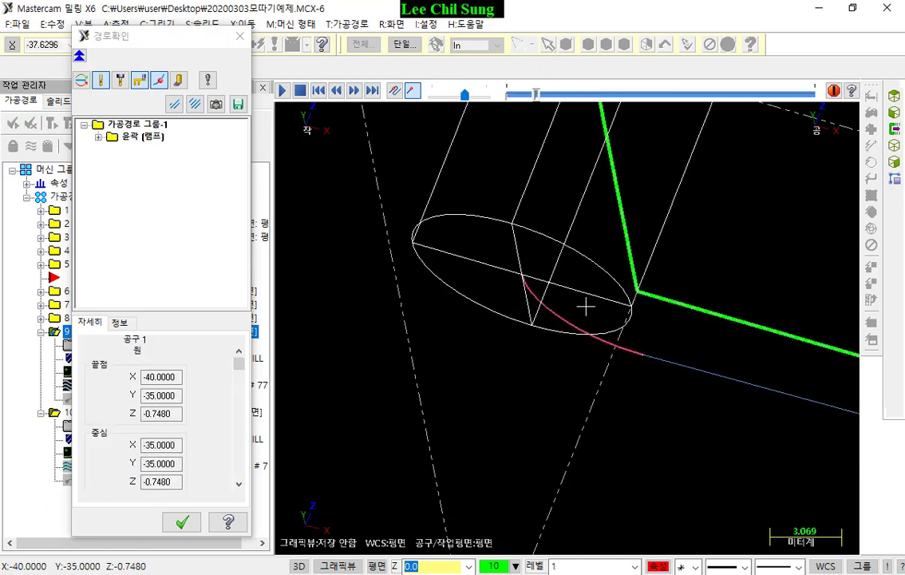
click(241, 37)
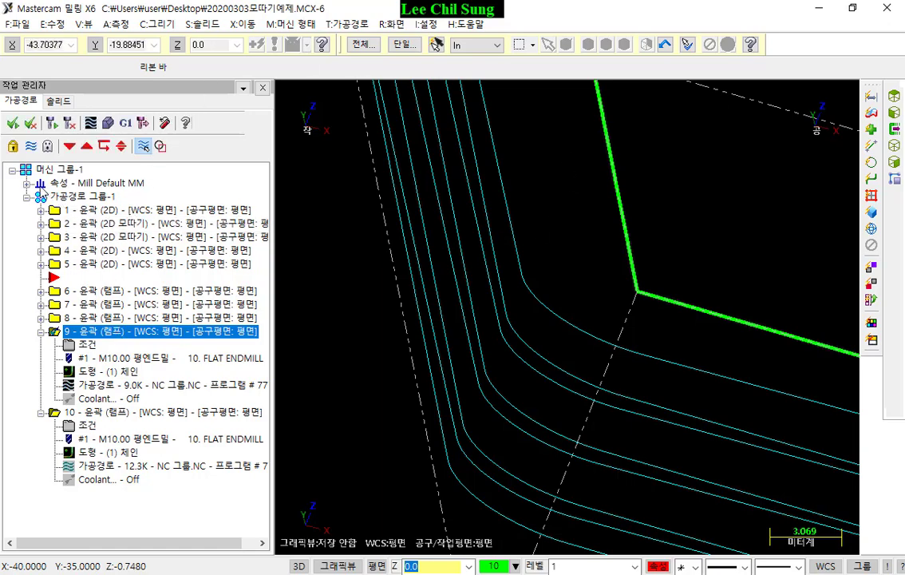
- Open the milling arc settings in the control definition of the machine group's Mill Default MM machine
click(26, 183)
double_click(72, 196)
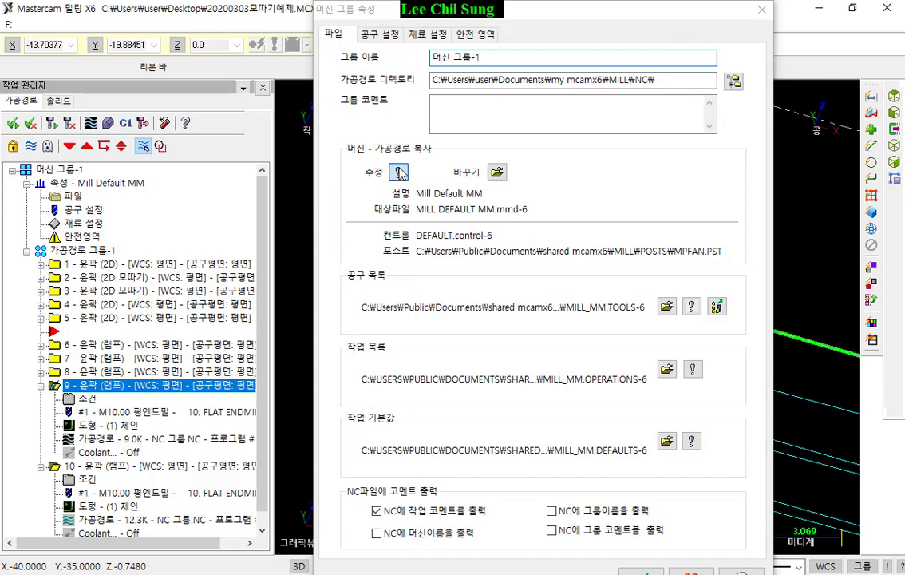
click(399, 173)
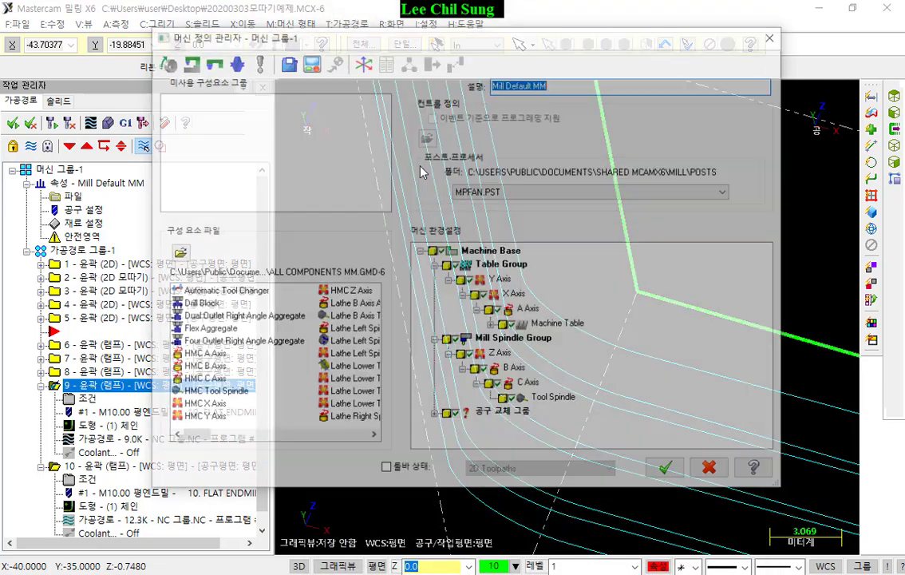
click(311, 62)
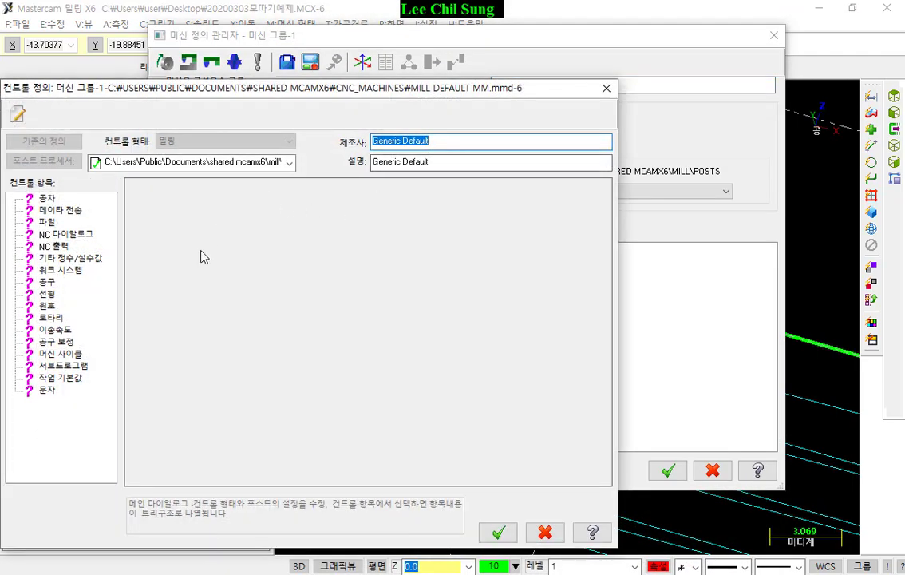
click(48, 306)
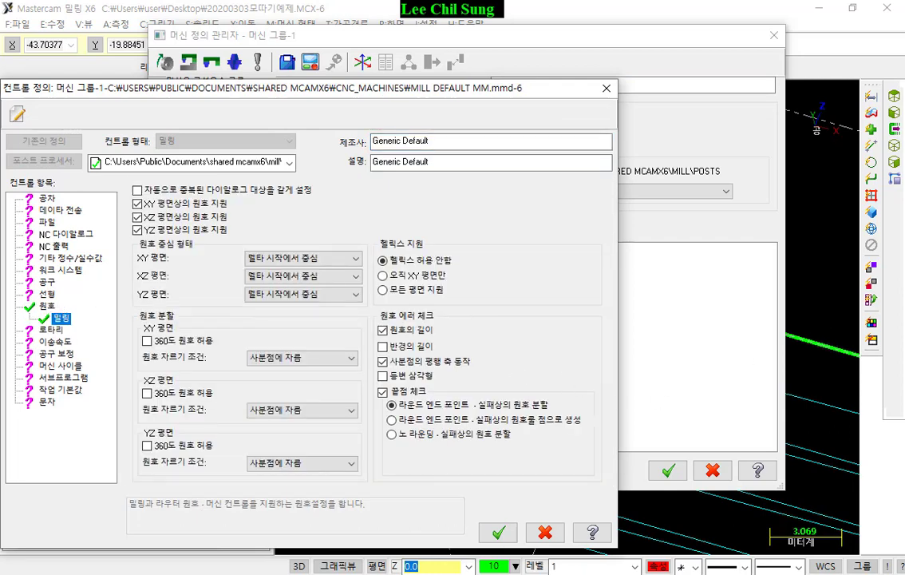
mouse_move(454, 297)
mouse_down()
mouse_move(372, 297)
mouse_move(370, 233)
mouse_move(461, 236)
mouse_move(461, 292)
mouse_up()
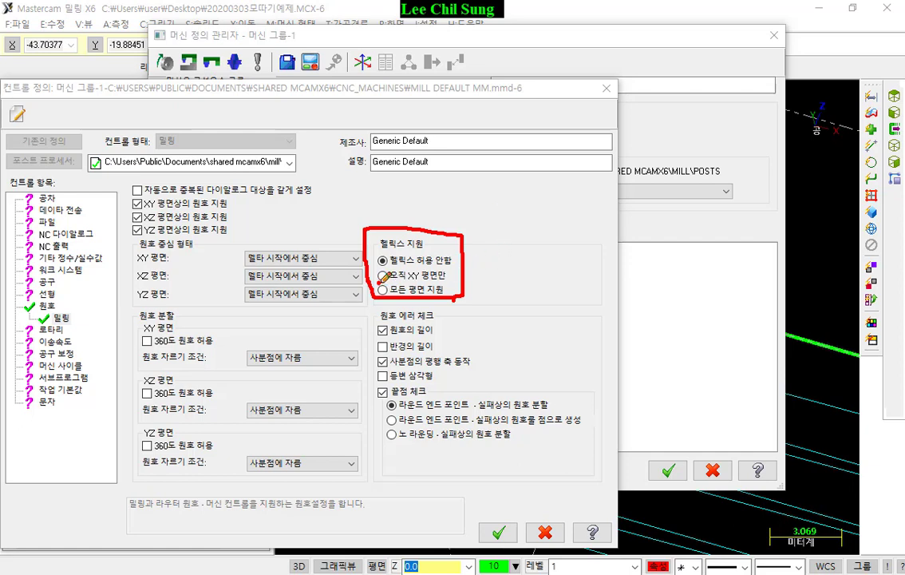
drag(381, 281, 454, 282)
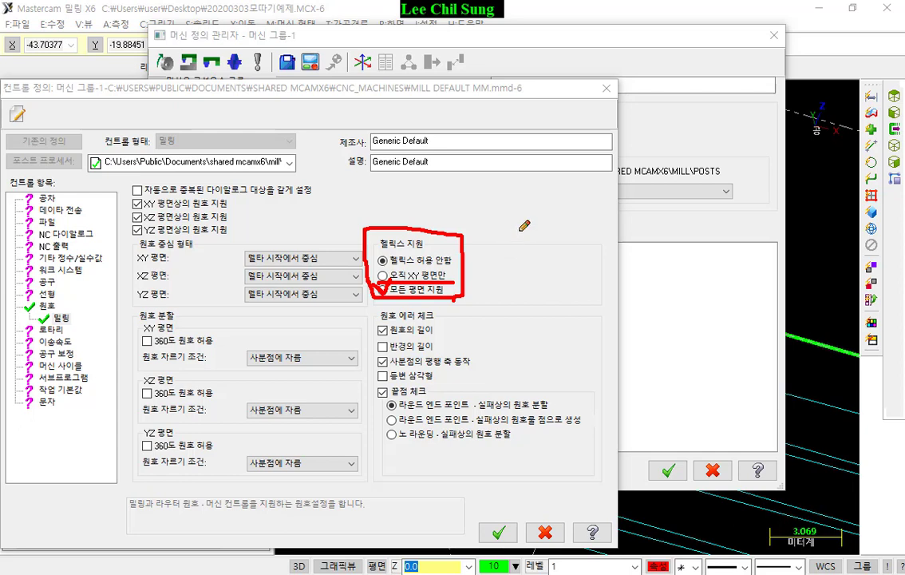
mouse_move(421, 461)
mouse_down()
mouse_move(152, 478)
mouse_move(11, 283)
mouse_move(287, 148)
mouse_move(564, 364)
mouse_move(435, 465)
mouse_move(421, 464)
mouse_up()
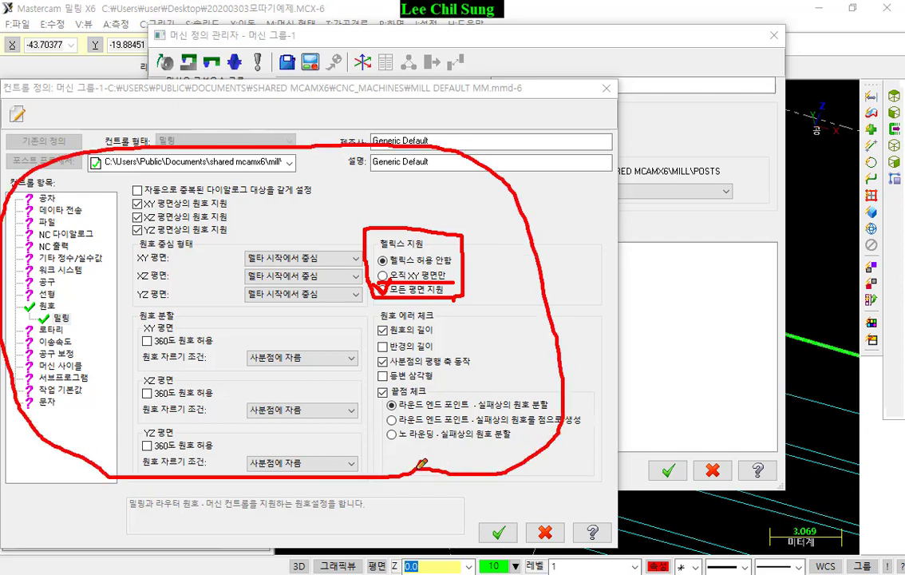
right_click(505, 293)
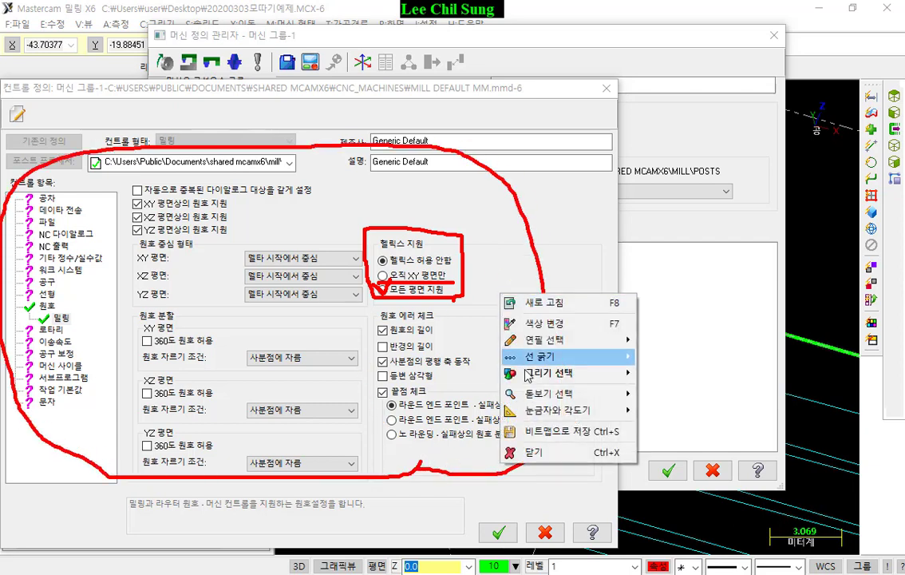
click(531, 451)
- Set helix support to all planes in the milling arc settings and accept the control definition, machine definition and group properties
click(384, 289)
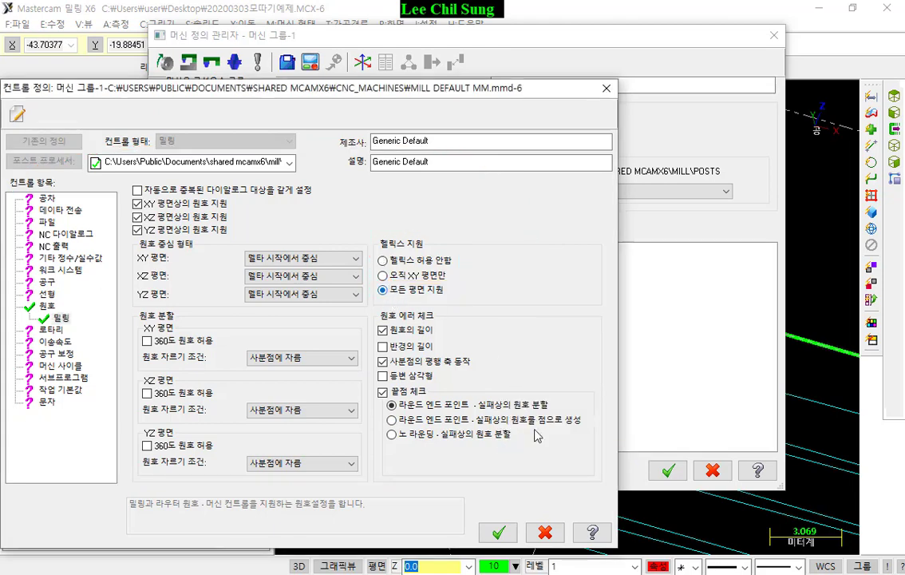
click(498, 532)
click(358, 352)
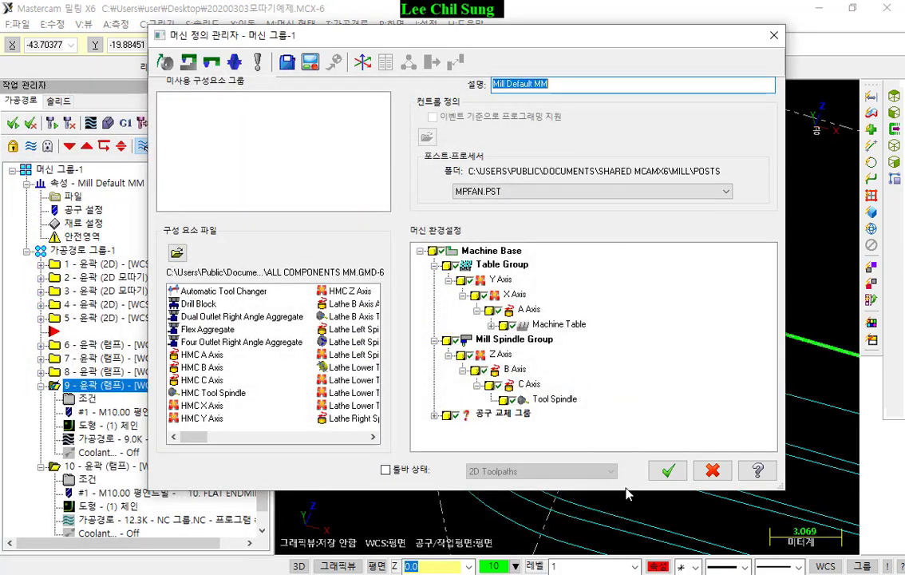
click(668, 470)
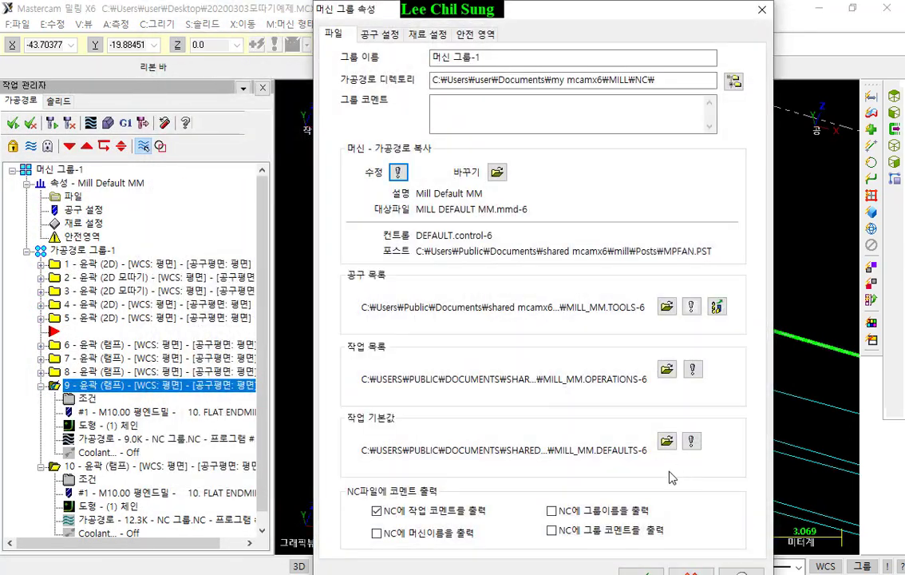
click(645, 572)
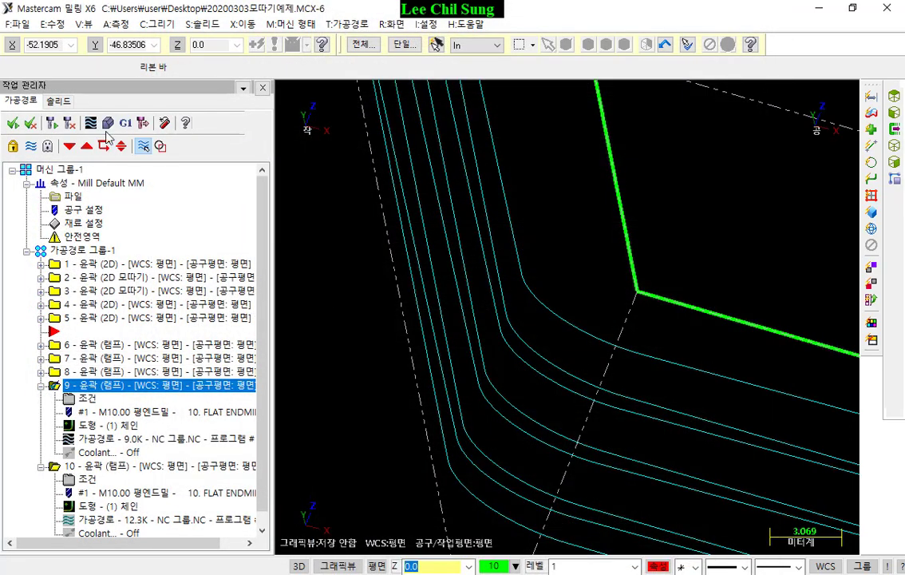
- Post only operation 9 as a .NC file, overwriting the existing one, and reload the modified file in the NC editor
click(128, 123)
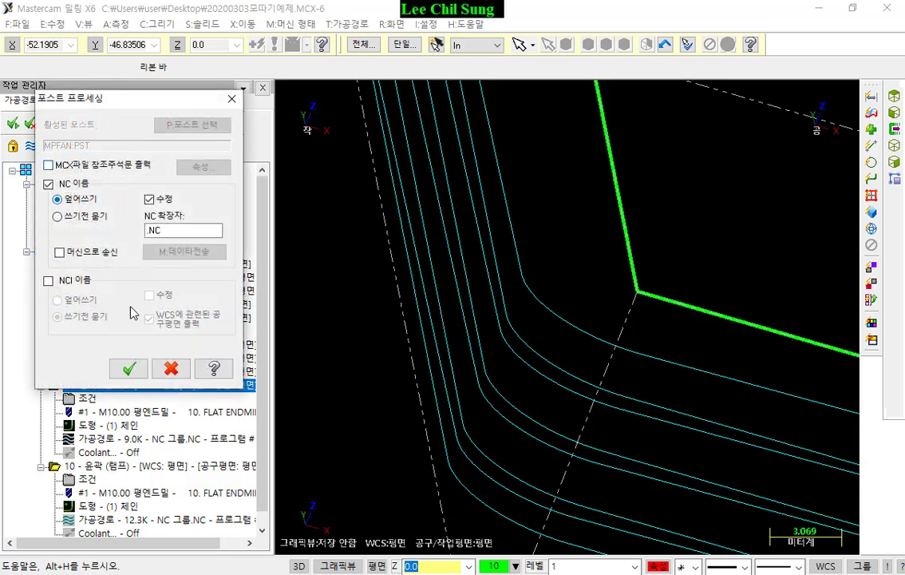
click(126, 367)
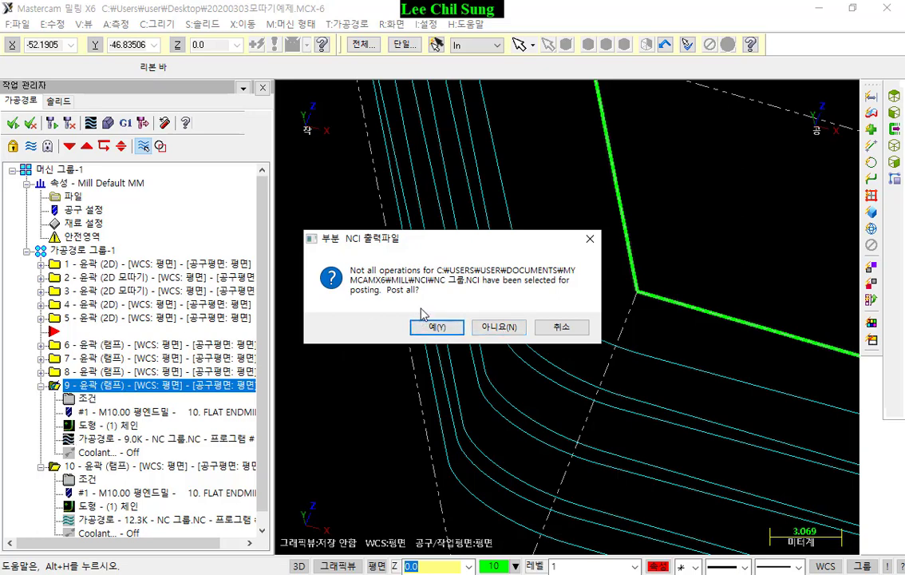
click(499, 326)
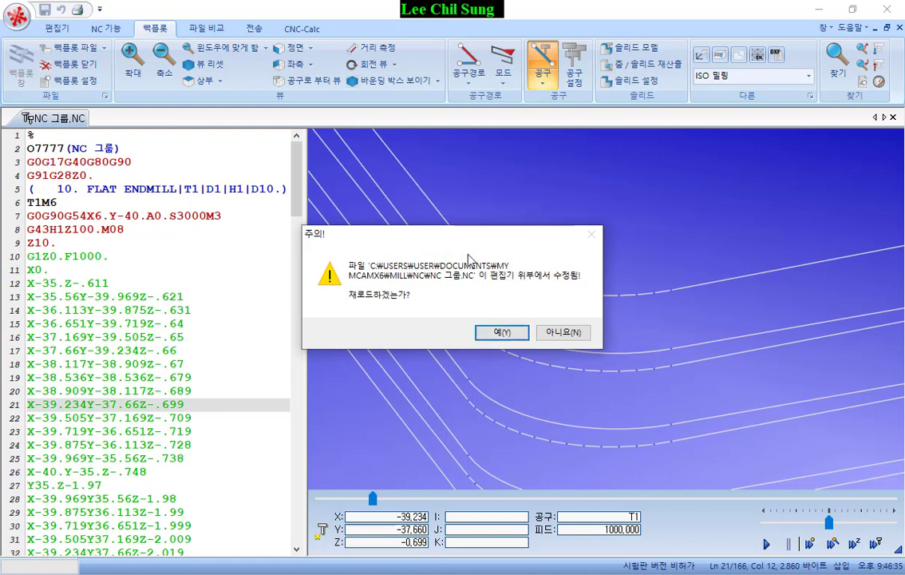
drag(383, 234, 563, 50)
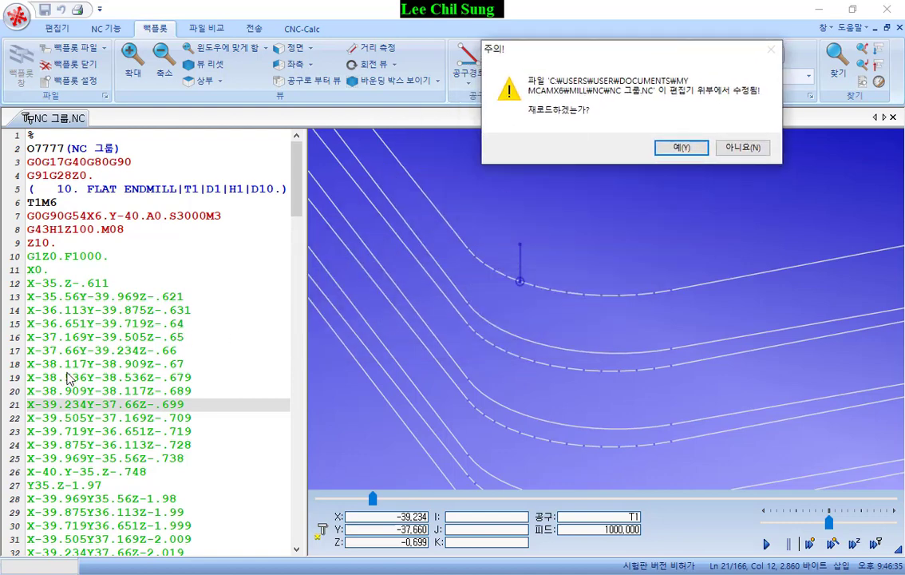
click(678, 148)
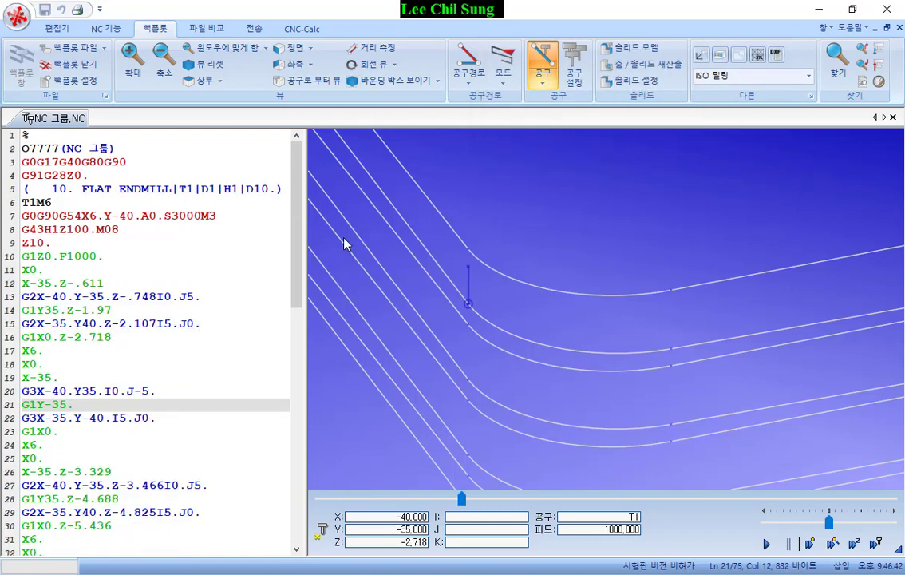
- Locate the first ramped corner's G2 block in the NC code and examine its move on the backplotted toolpath
click(156, 297)
mouse_move(657, 293)
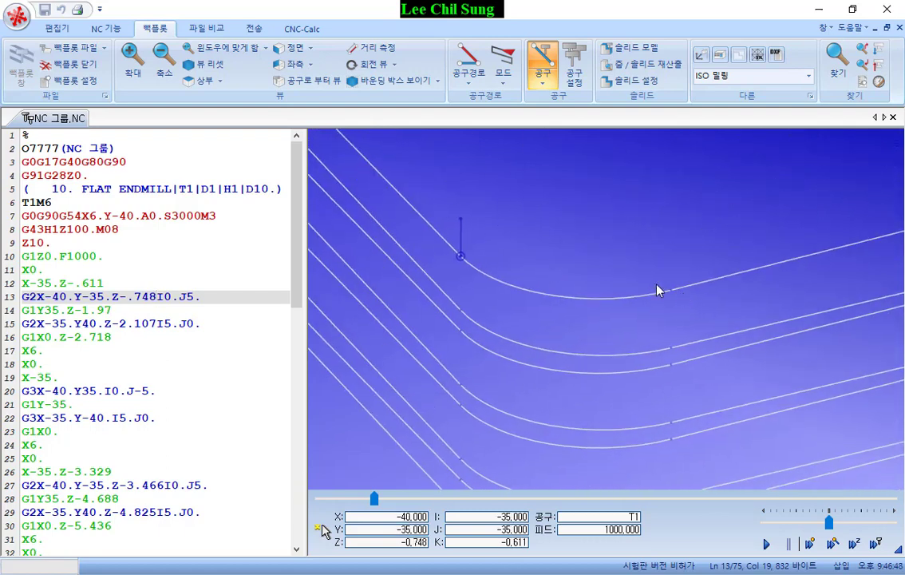
mouse_move(466, 263)
click(204, 299)
drag(207, 299, 17, 299)
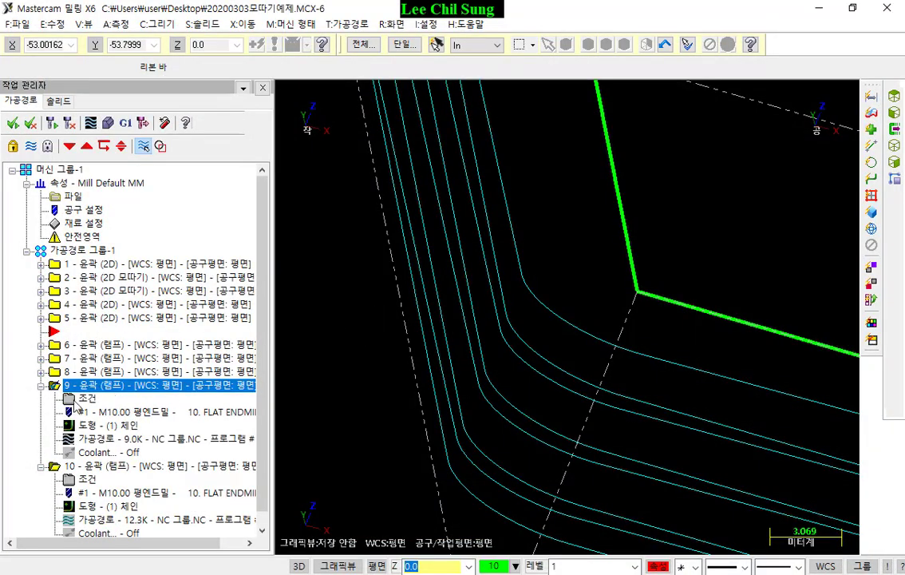
- Switch back to Mastercam, view operation 10's toolpath at the corner, then collapse operation 9's details and select that operation
click(87, 465)
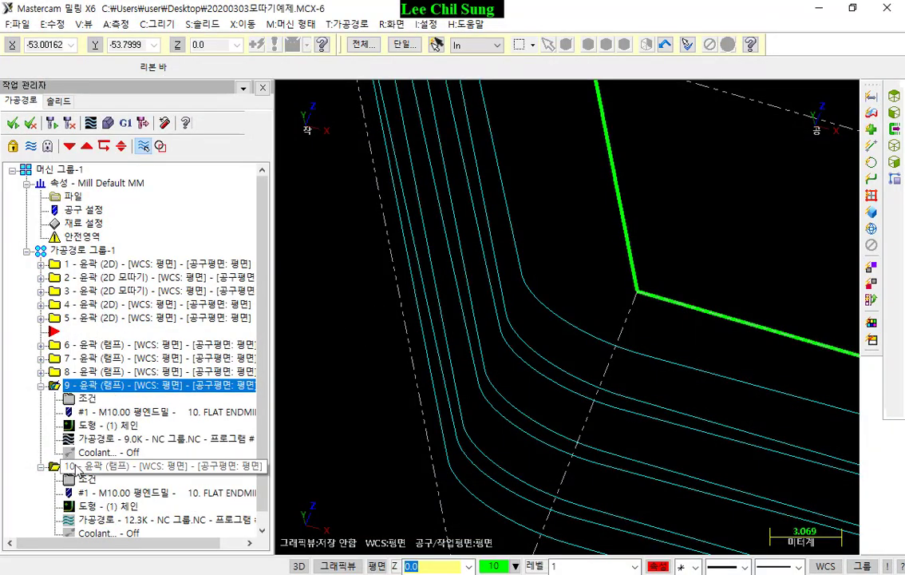
scroll(559, 343, up, 1)
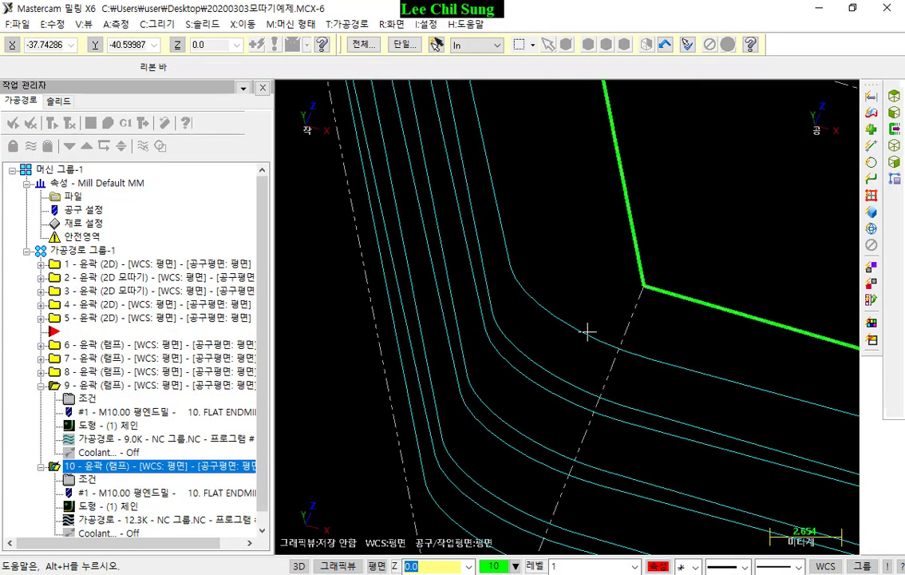
scroll(591, 329, up, 1)
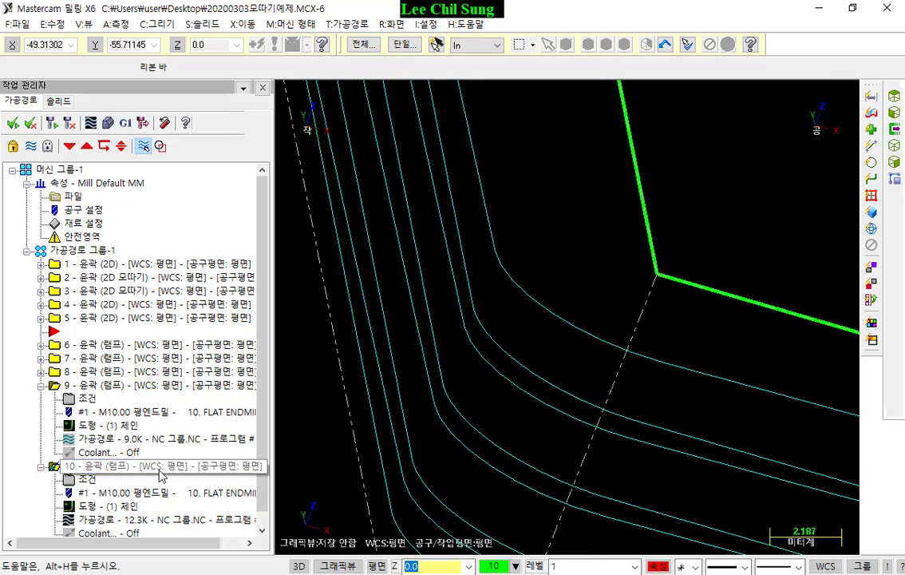
click(41, 385)
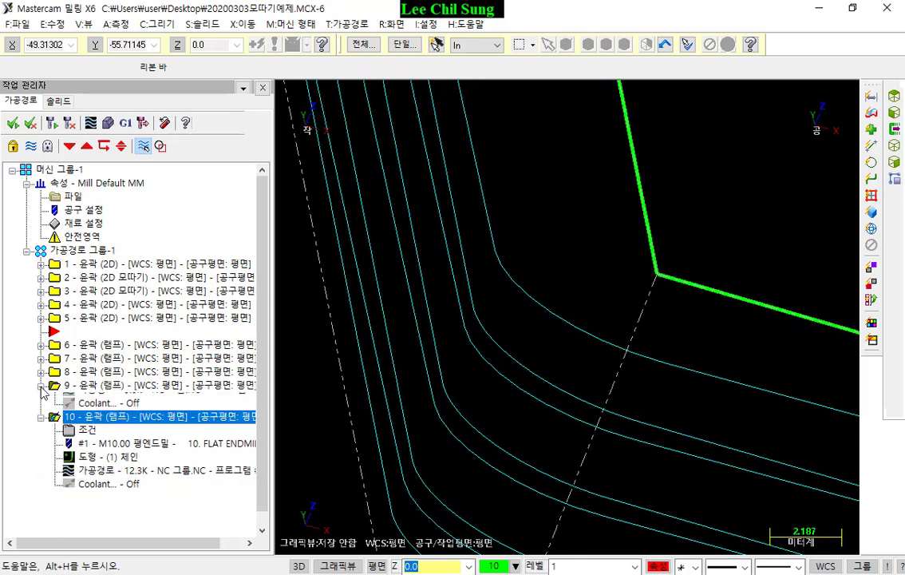
click(102, 386)
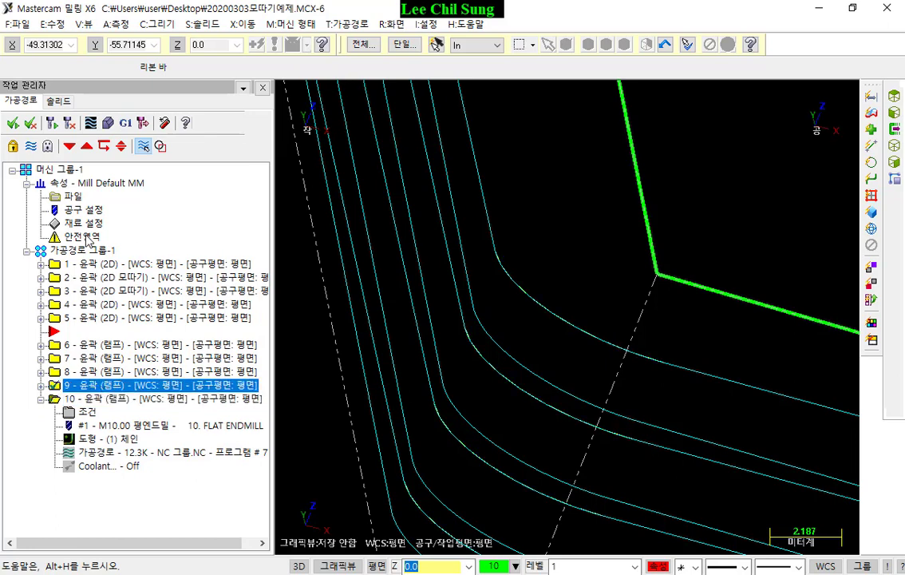